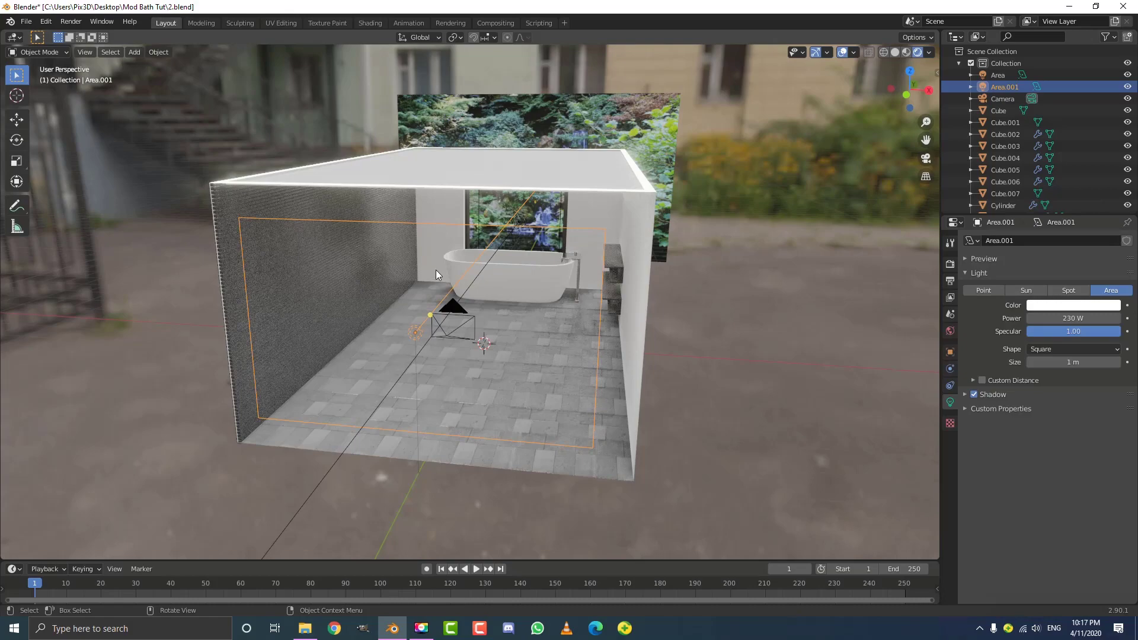
- Examine the finished bathroom scene from several angles and through the camera, including its Eevee render settings
{"action": "scroll", "coordinate": [436, 272], "scroll_direction": "up", "scroll_amount": 1}
{"action": "middle_click_drag", "start_coordinate": [436, 271], "coordinate": [453, 268]}
{"action": "scroll", "coordinate": [453, 267], "scroll_direction": "up", "scroll_amount": 2}
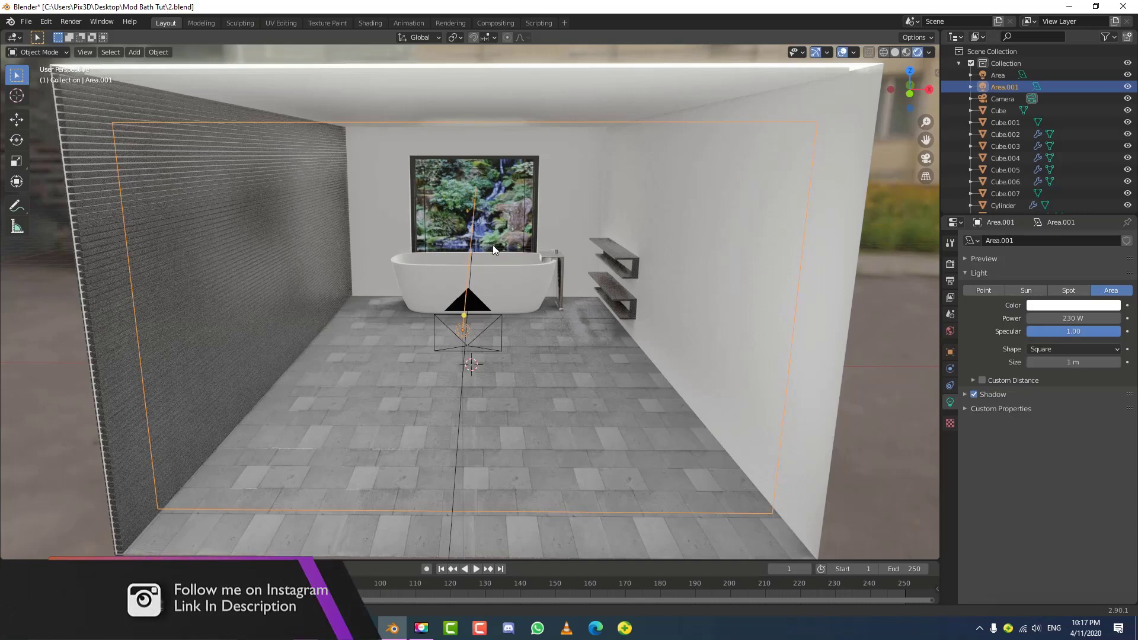
{"action": "scroll", "coordinate": [492, 244], "scroll_direction": "down", "scroll_amount": 3}
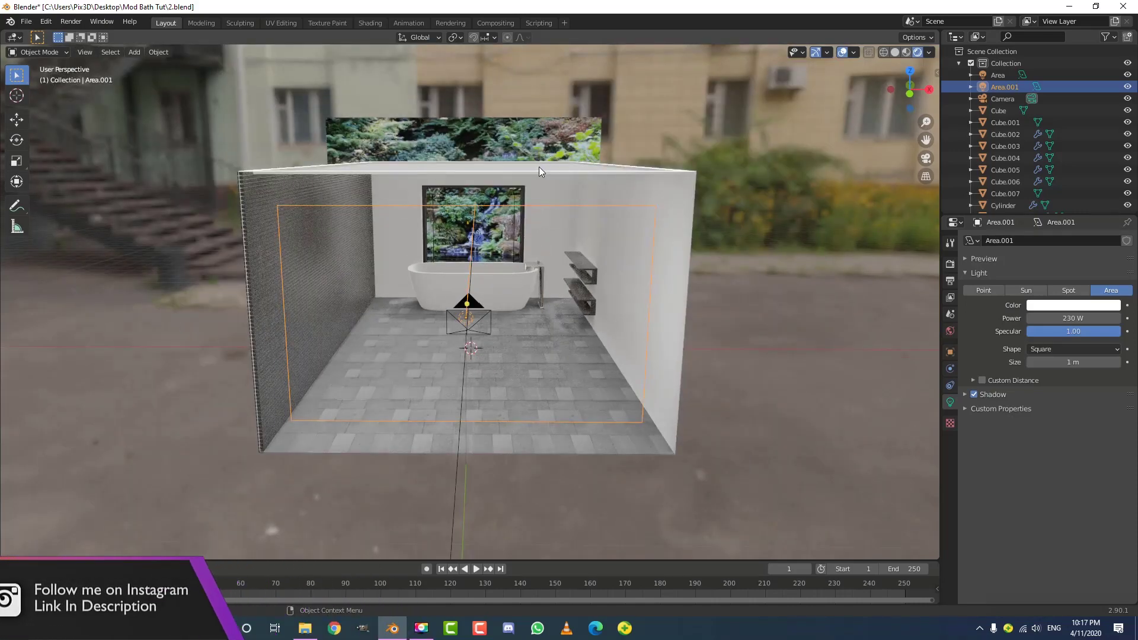
{"action": "scroll", "coordinate": [524, 249], "scroll_direction": "up", "scroll_amount": 5}
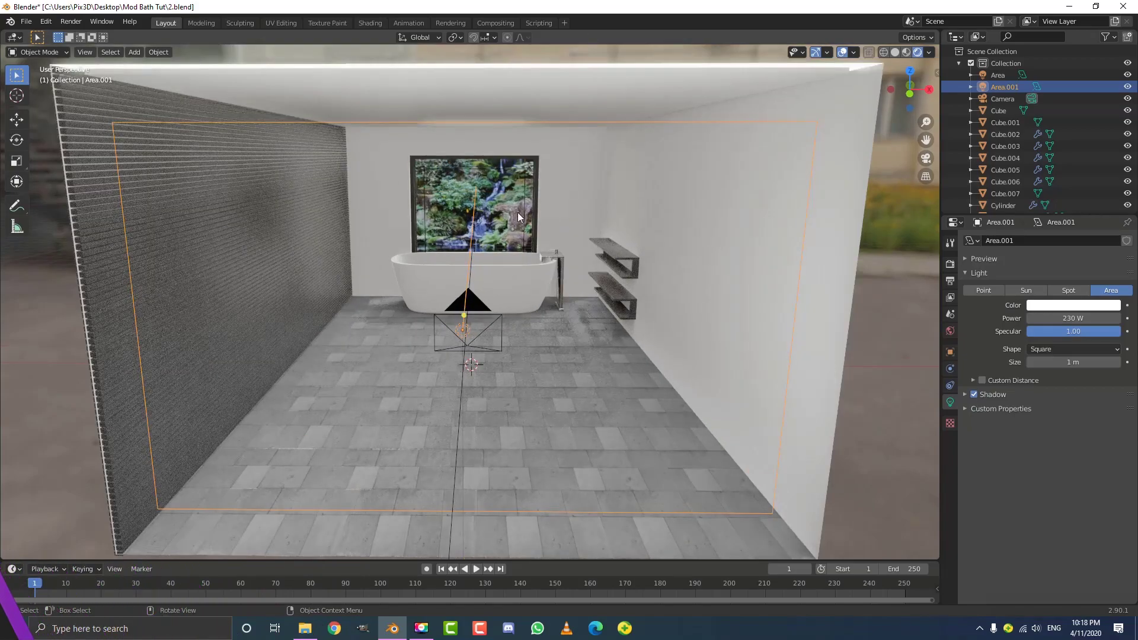
{"action": "mouse_move", "coordinate": [517, 212]}
{"action": "middle_mouse_down"}
{"action": "mouse_move", "coordinate": [531, 201]}
{"action": "mouse_move", "coordinate": [564, 213]}
{"action": "mouse_move", "coordinate": [503, 212]}
{"action": "mouse_move", "coordinate": [468, 195]}
{"action": "mouse_move", "coordinate": [521, 190]}
{"action": "middle_mouse_up"}
{"action": "left_click", "coordinate": [950, 264]}
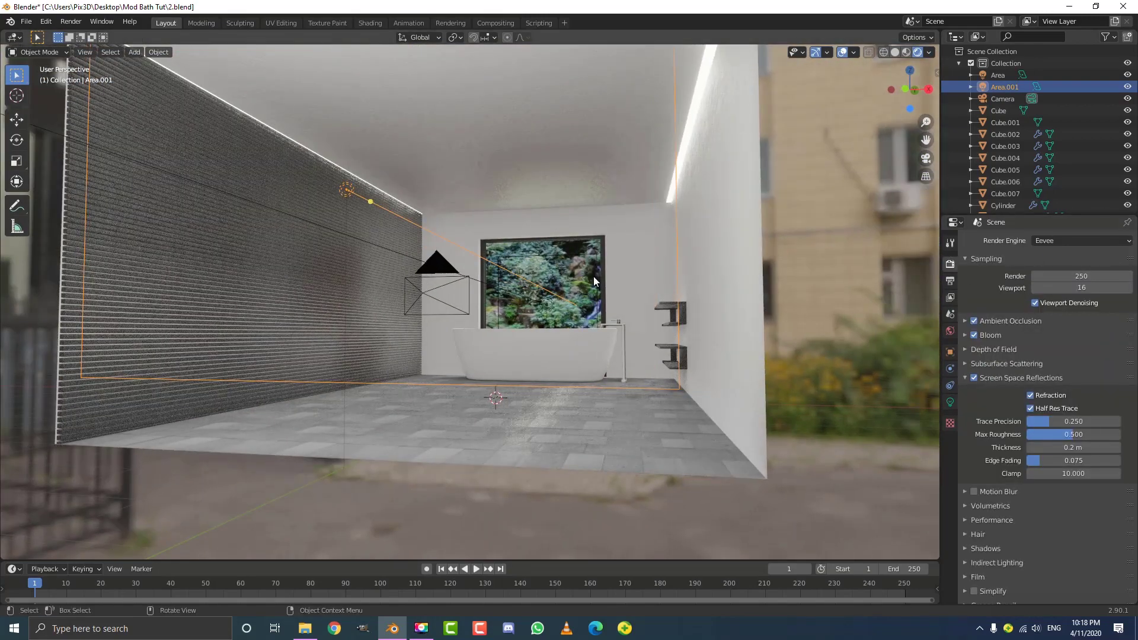
{"action": "key", "text": "KP_0"}
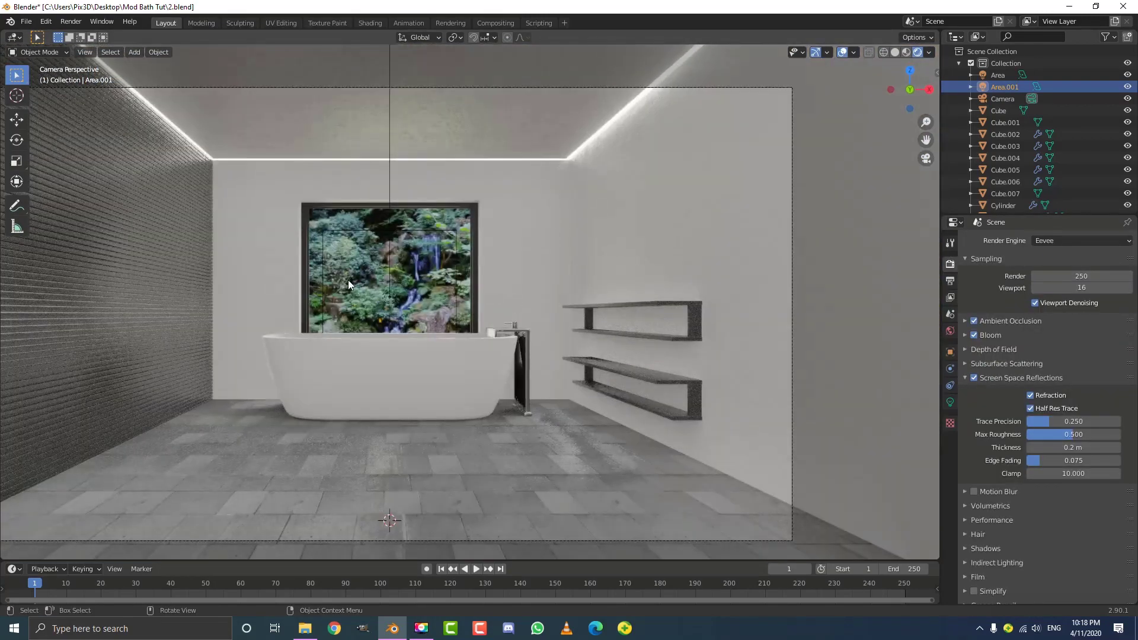
{"action": "middle_click_drag", "start_coordinate": [356, 302], "coordinate": [449, 269], "text": "shift"}
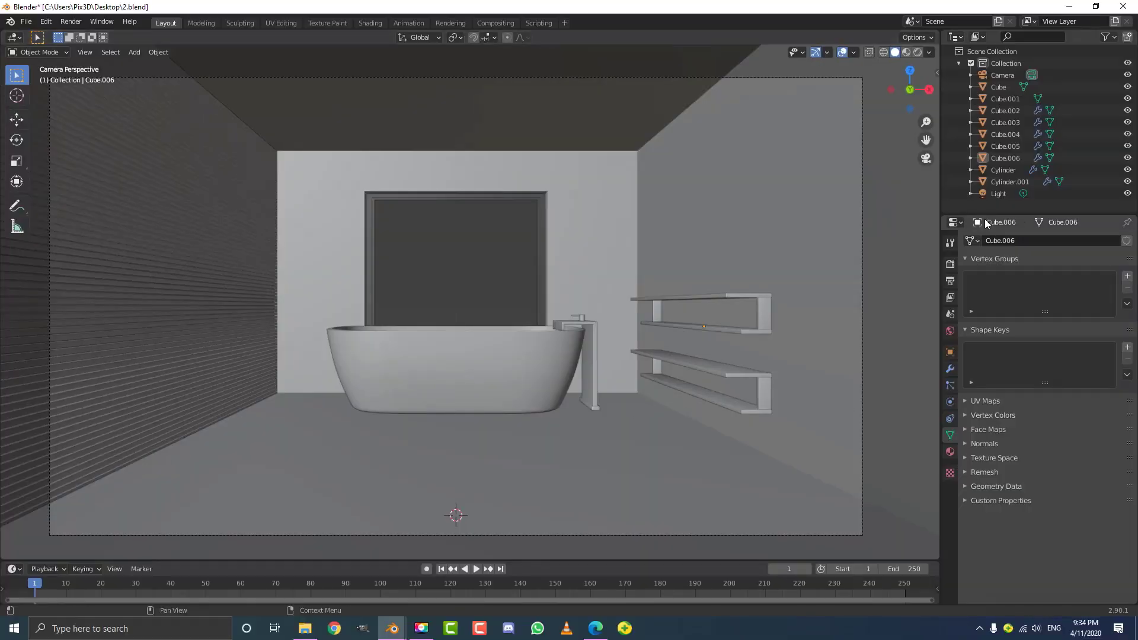
- Enable Ambient Occlusion, Bloom and Screen Space Reflections with Refraction in the Eevee render settings
{"action": "left_click", "coordinate": [951, 264]}
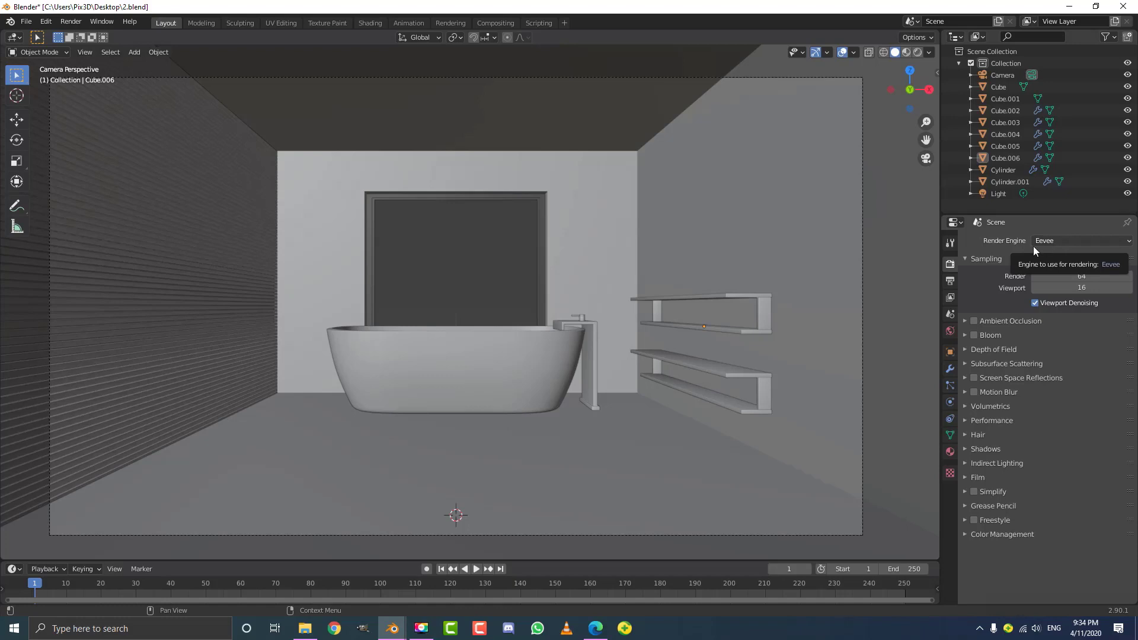
{"action": "left_click", "coordinate": [973, 322]}
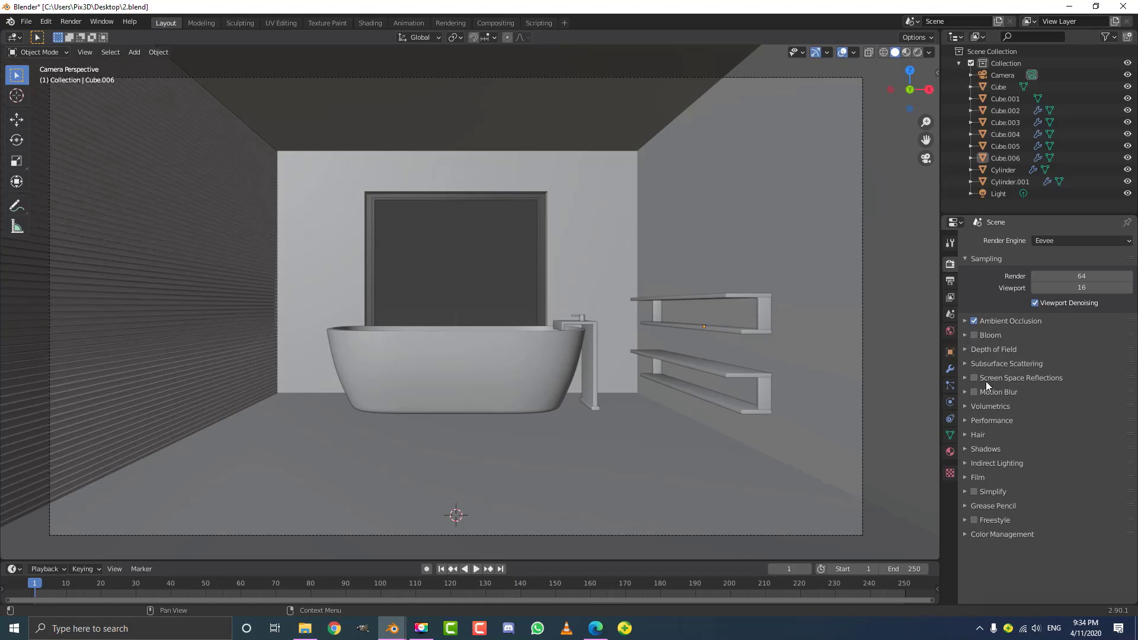
{"action": "left_click", "coordinate": [974, 335]}
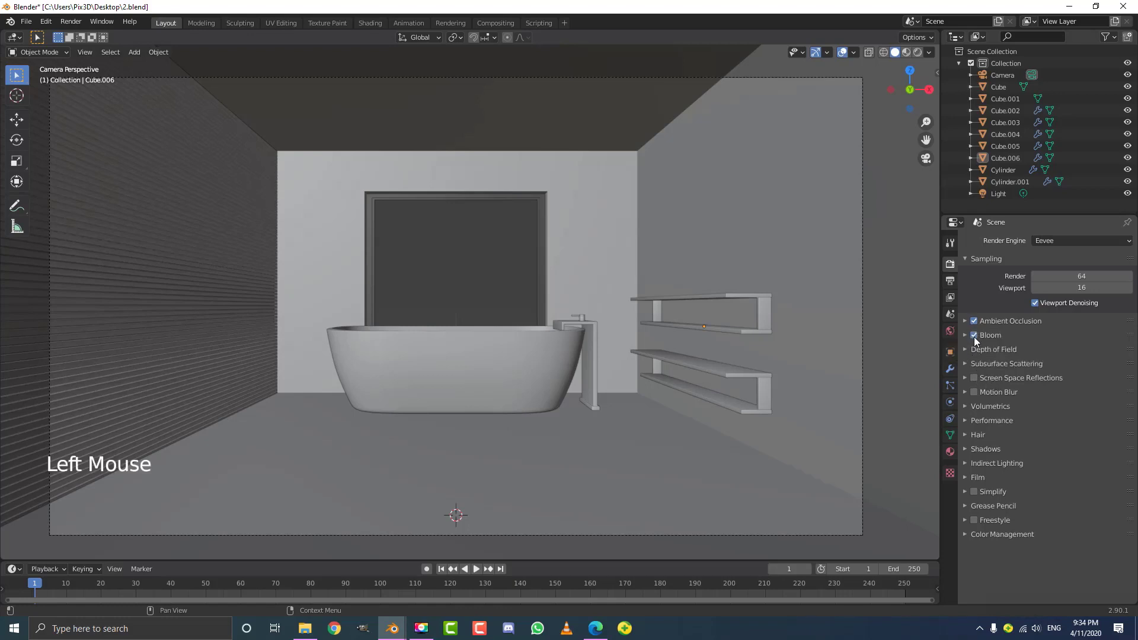
{"action": "left_click", "coordinate": [974, 378]}
{"action": "left_click", "coordinate": [965, 378]}
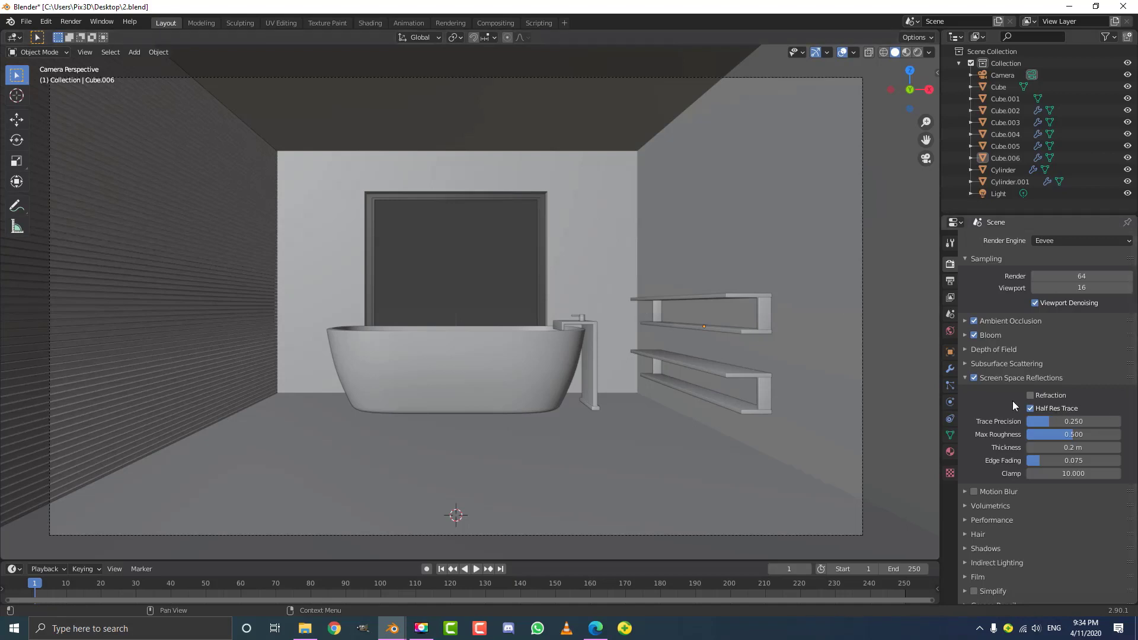
{"action": "left_click", "coordinate": [1031, 395]}
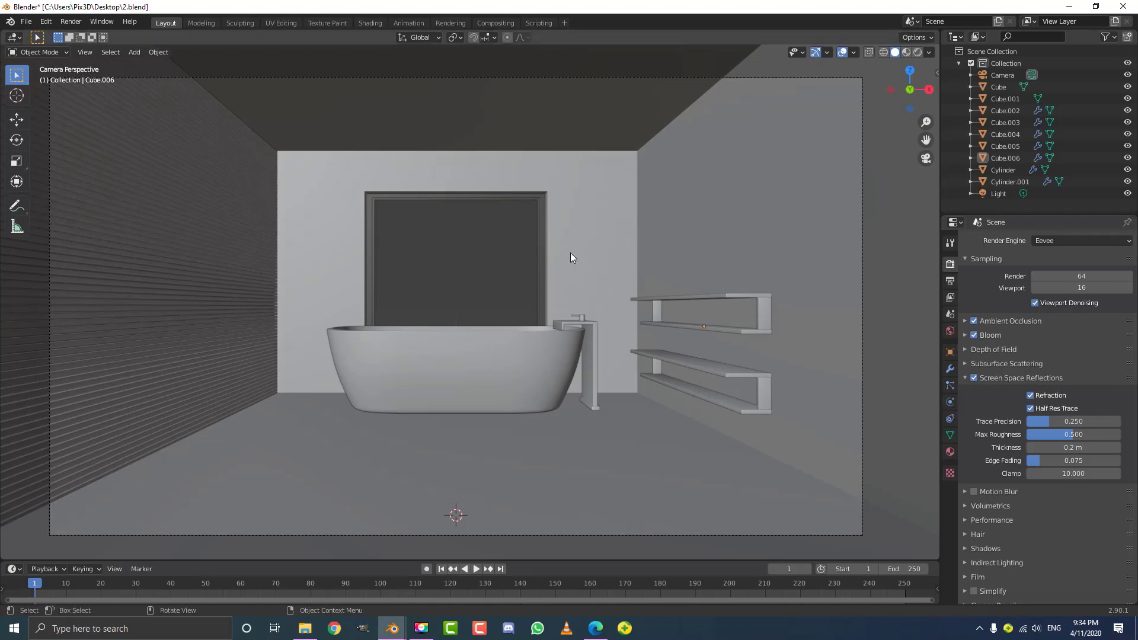
- Set the world background's color source to an Environment Texture
{"action": "scroll", "coordinate": [483, 237], "scroll_direction": "up", "scroll_amount": 1}
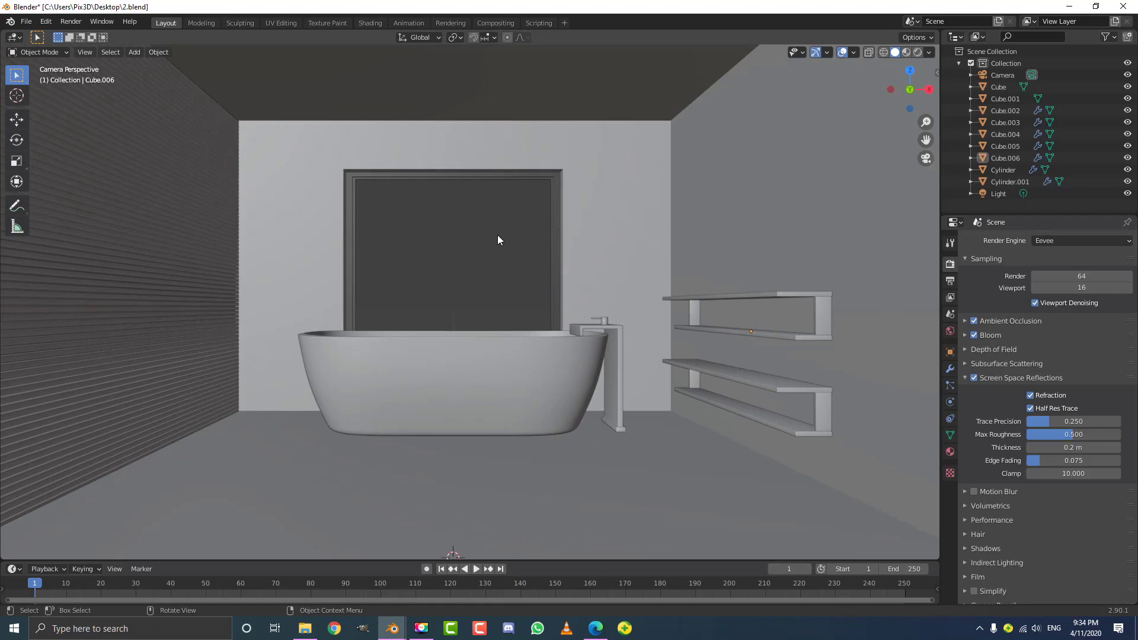
{"action": "scroll", "coordinate": [498, 239], "scroll_direction": "down", "scroll_amount": 3}
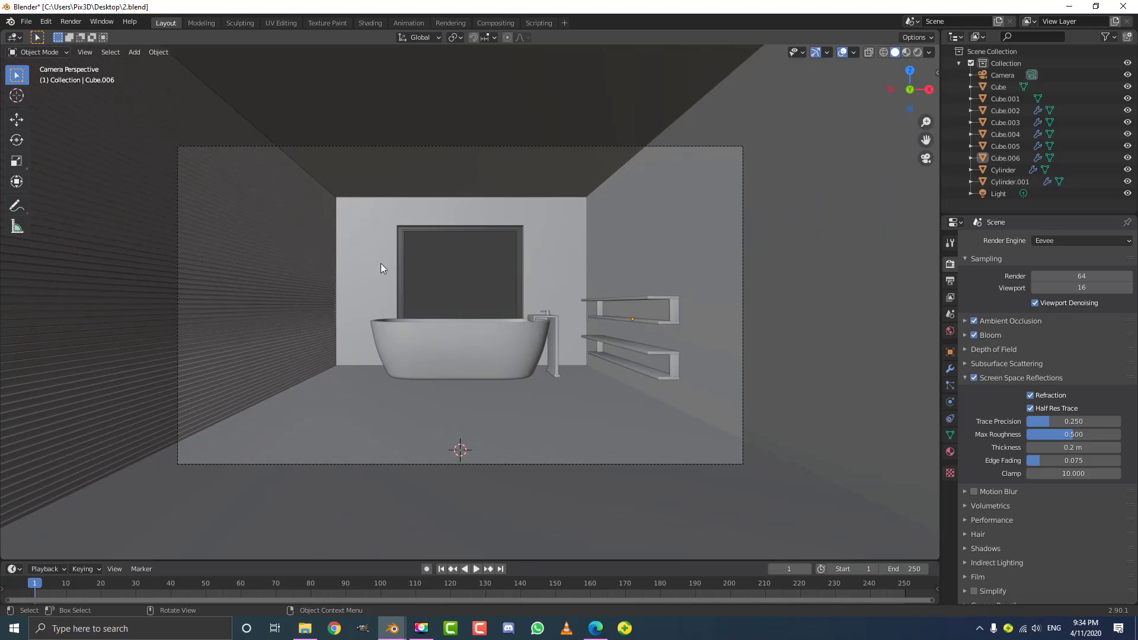
{"action": "scroll", "coordinate": [385, 265], "scroll_direction": "up", "scroll_amount": 2}
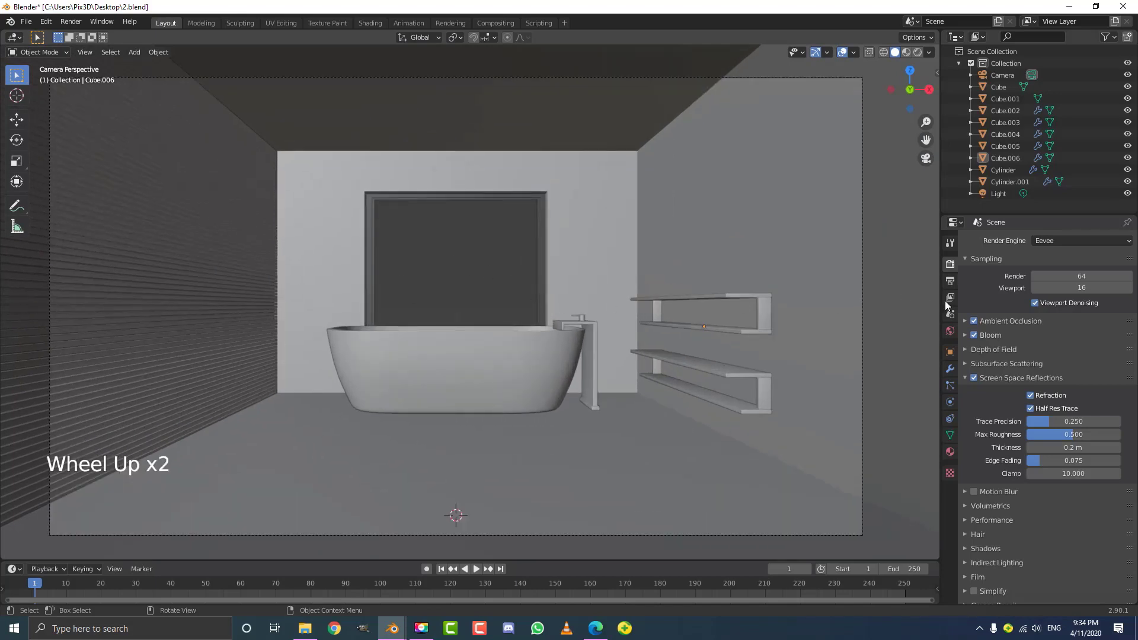
{"action": "left_click", "coordinate": [950, 332]}
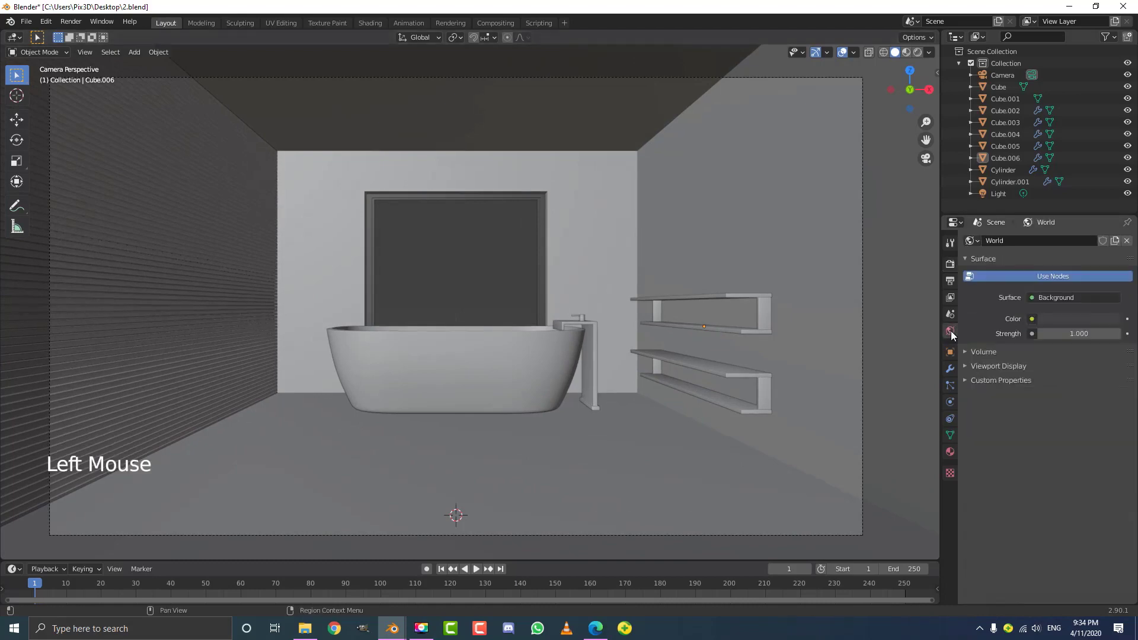
{"action": "left_click", "coordinate": [1032, 318]}
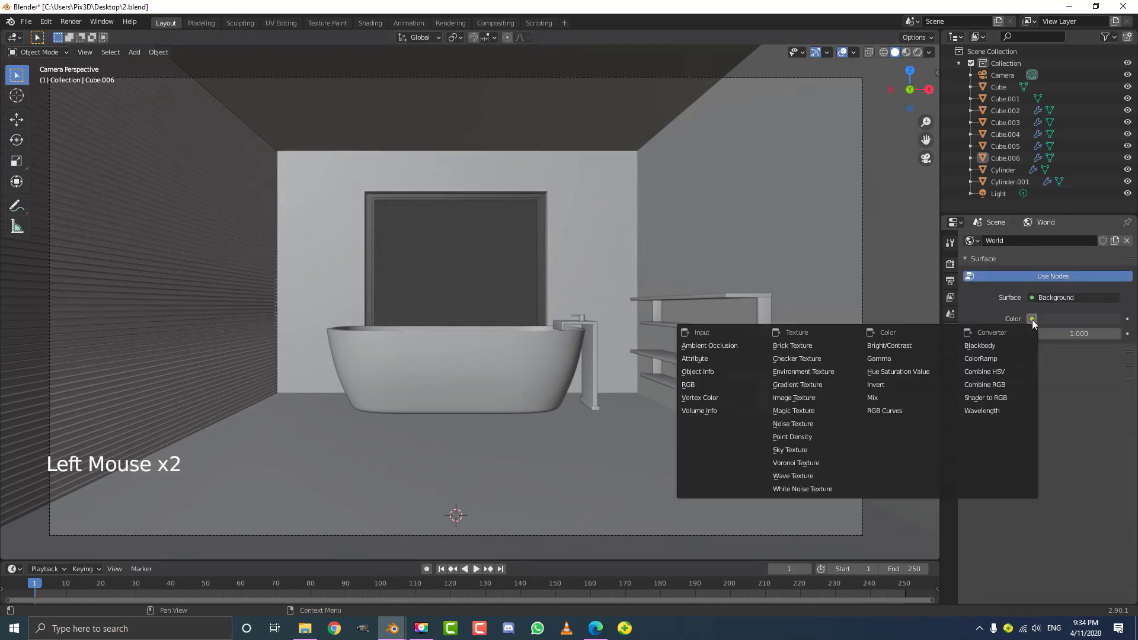
{"action": "left_click", "coordinate": [823, 372]}
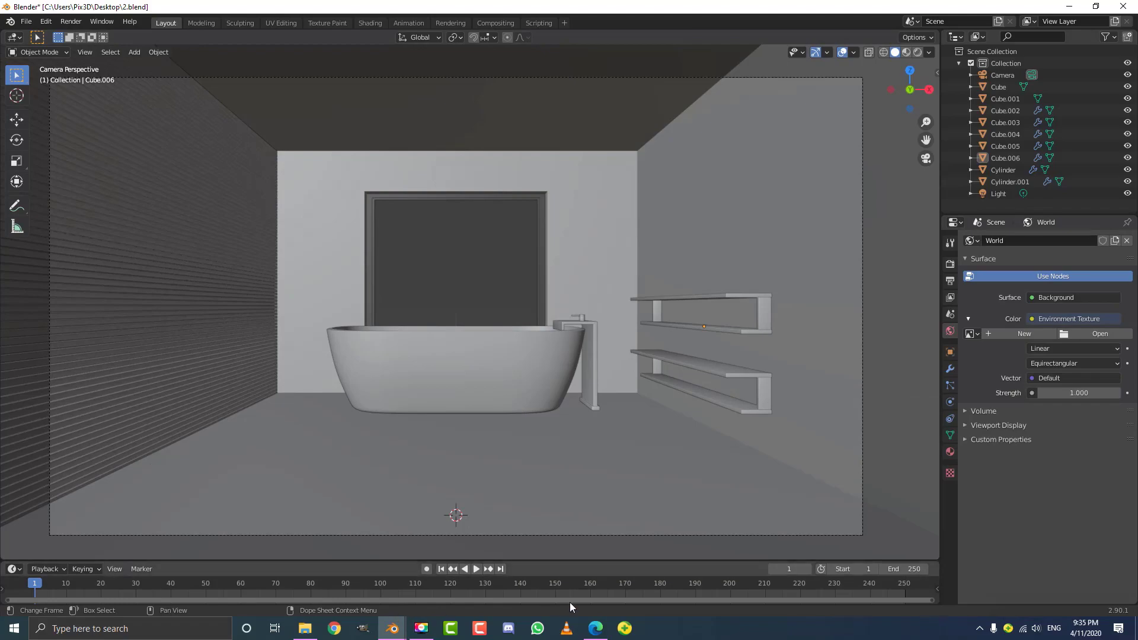
- Switch to the browser, examine the Urban Courtyard 02 page and its download sizes on HDRI Haven, and return to Blender
{"action": "left_click", "coordinate": [596, 635]}
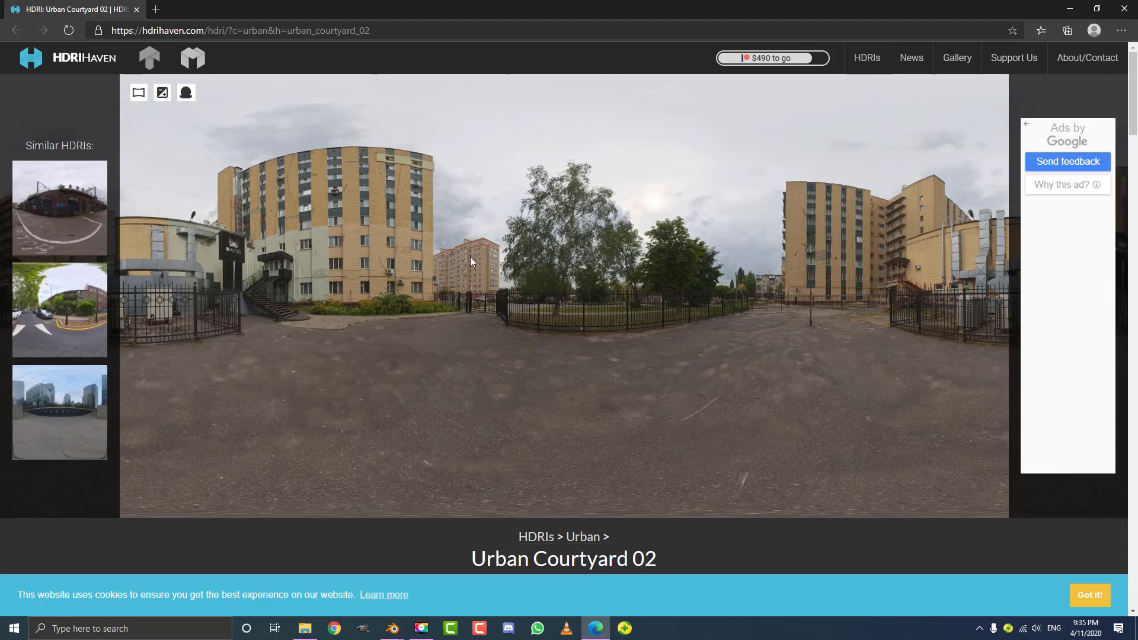
{"action": "scroll", "coordinate": [492, 279], "scroll_direction": "down", "scroll_amount": 2}
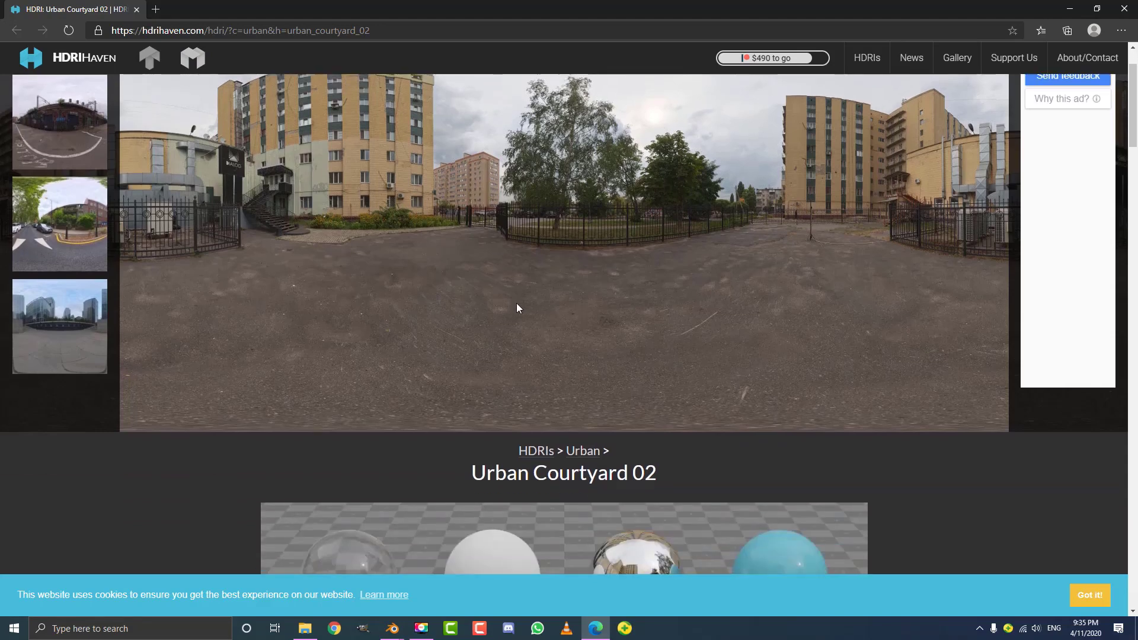
{"action": "scroll", "coordinate": [516, 307], "scroll_direction": "down", "scroll_amount": 7}
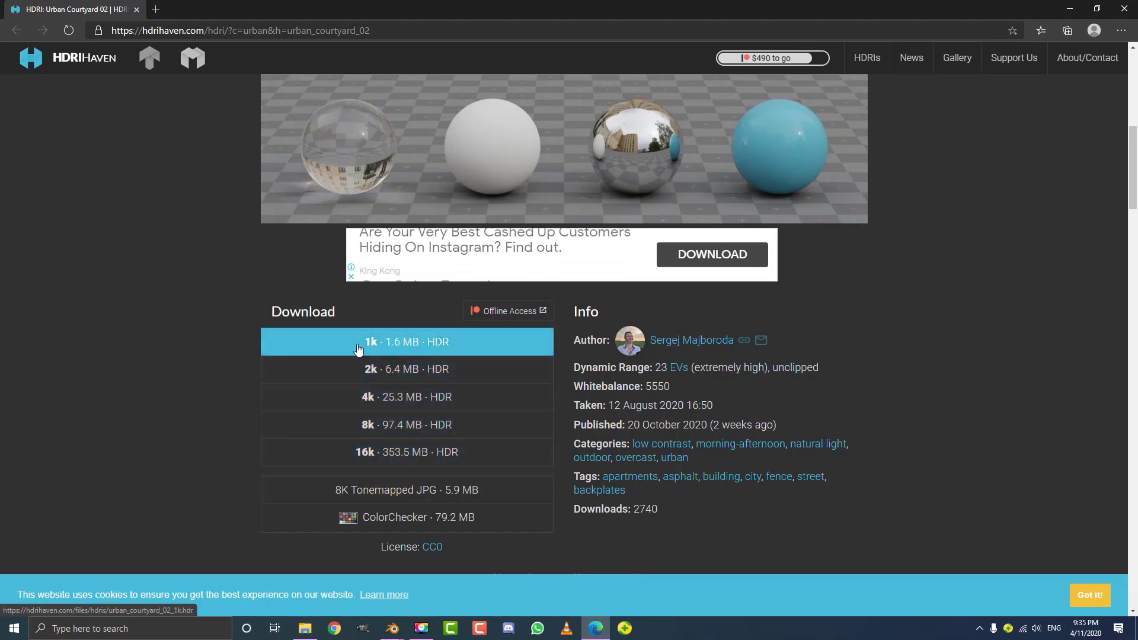
{"action": "left_click", "coordinate": [1068, 9]}
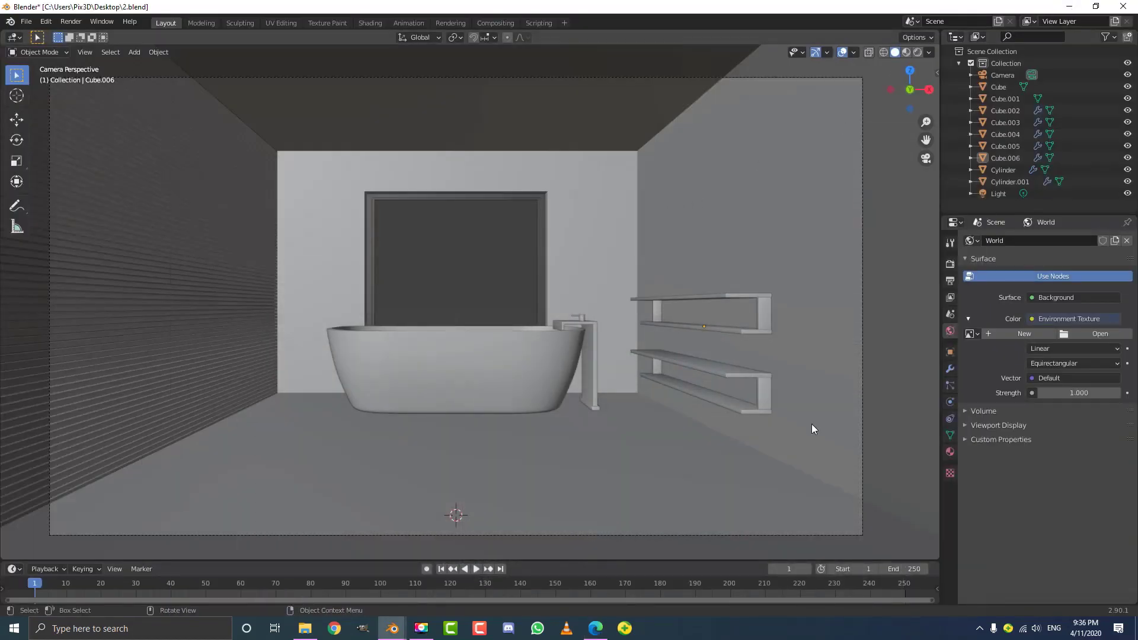
- Load urban_courtyard_02_1k.hdr from the Desktop as the world's environment image
{"action": "left_click", "coordinate": [1096, 339]}
{"action": "left_click", "coordinate": [1100, 335]}
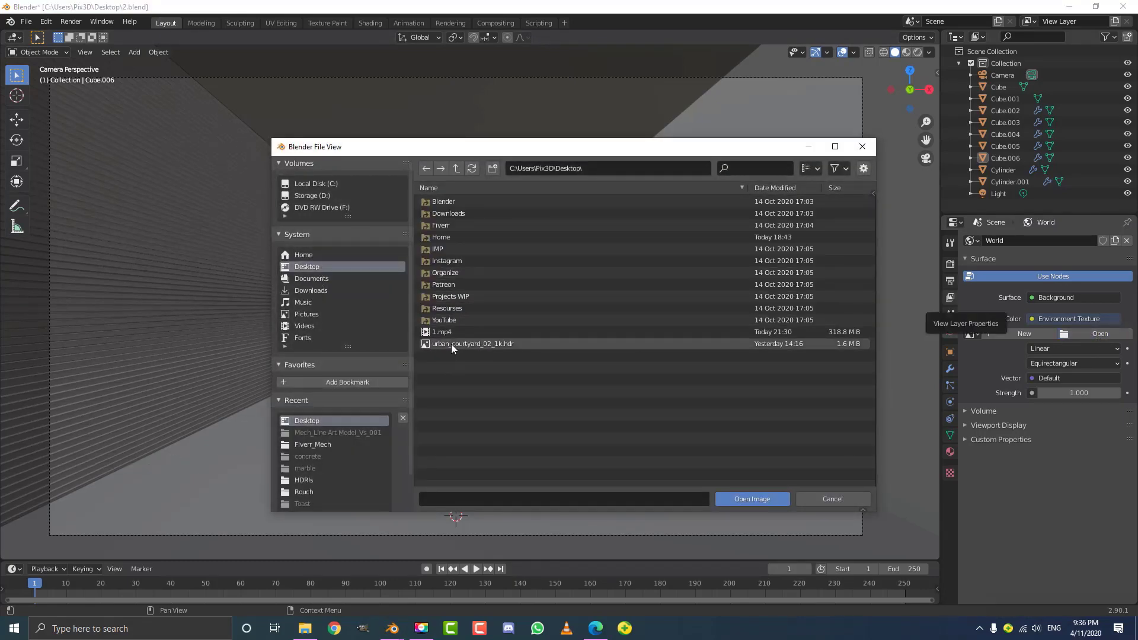
{"action": "left_click", "coordinate": [479, 342]}
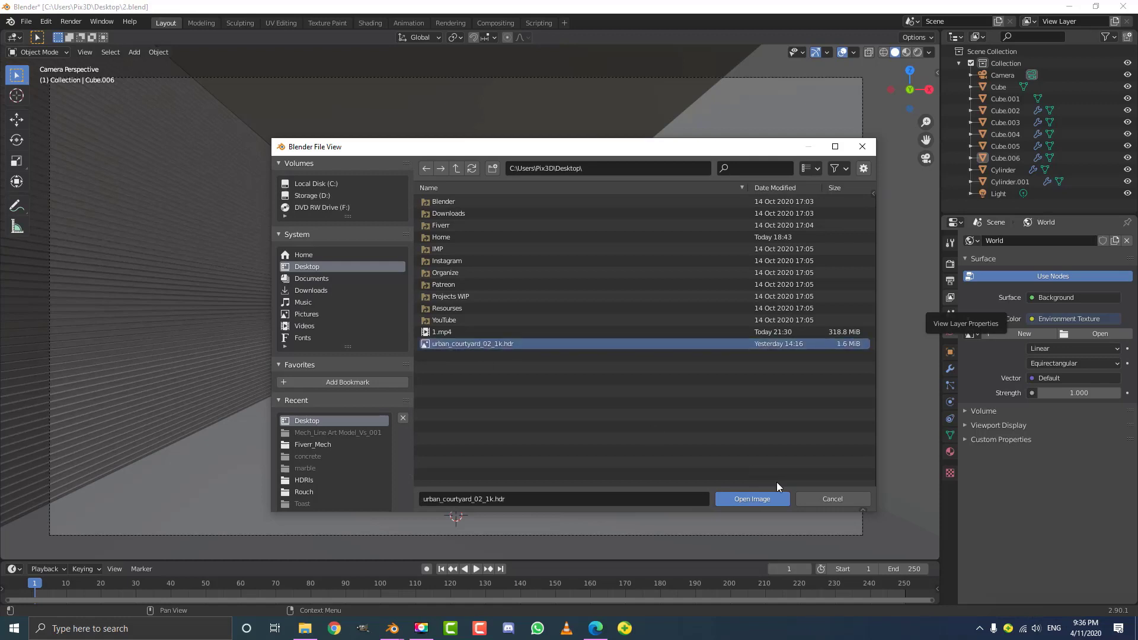
{"action": "left_click", "coordinate": [760, 496]}
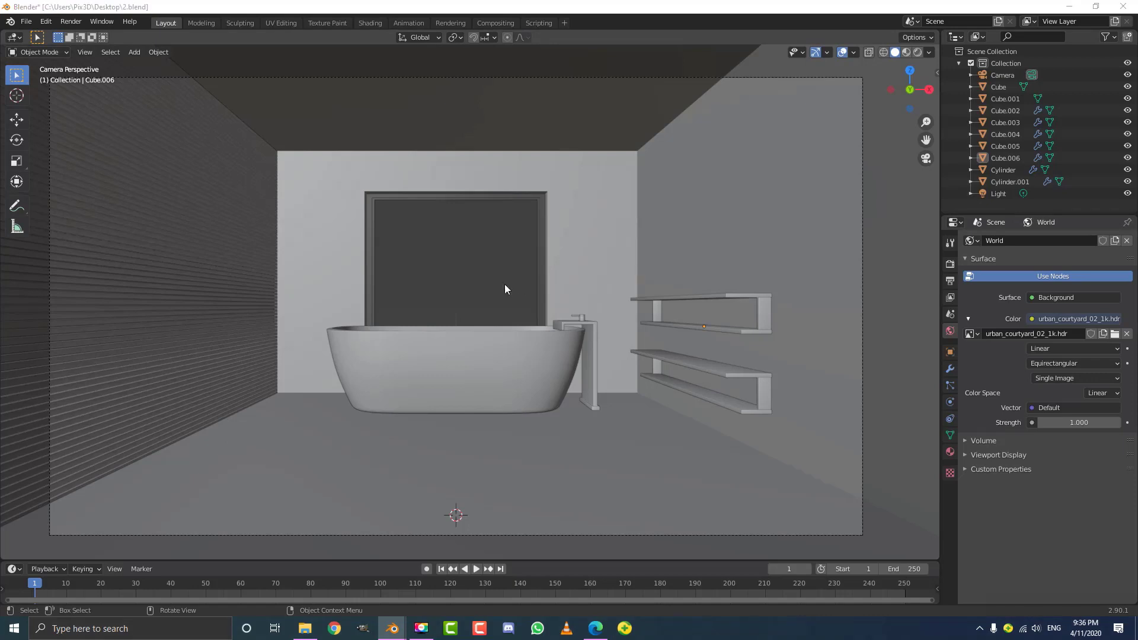
{"action": "scroll", "coordinate": [503, 283], "scroll_direction": "up", "scroll_amount": 2}
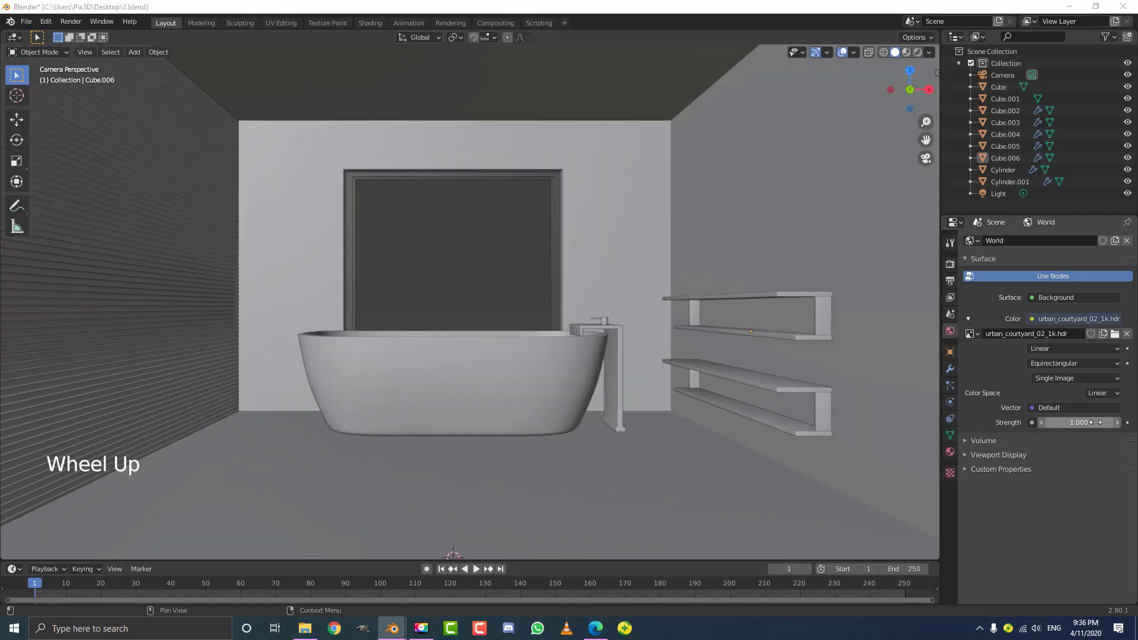
{"action": "scroll", "coordinate": [557, 285], "scroll_direction": "down", "scroll_amount": 3}
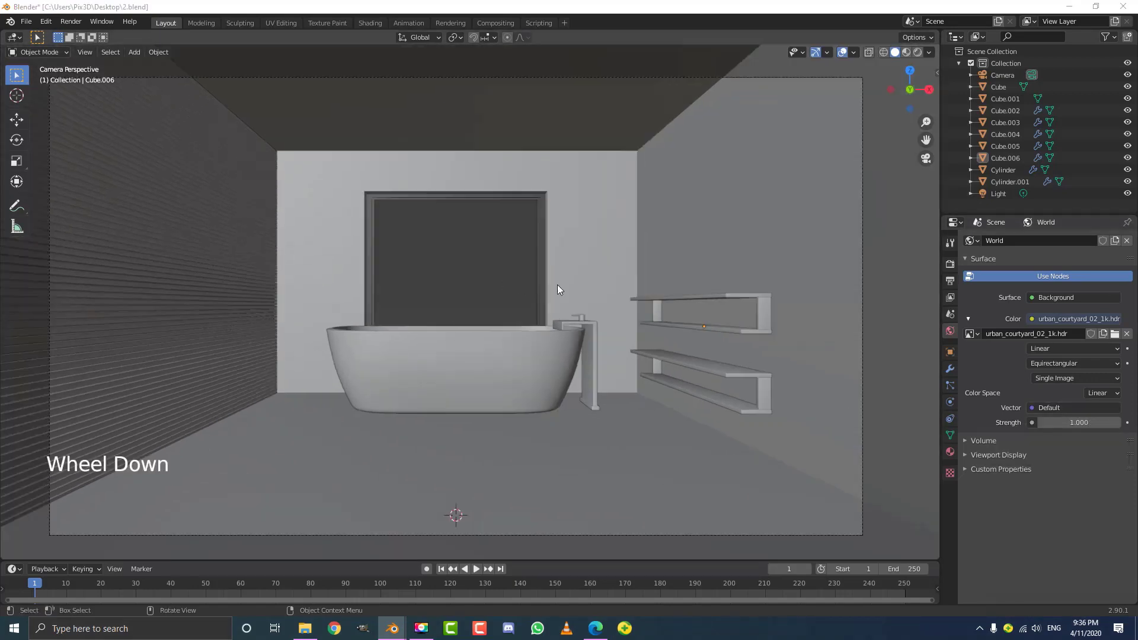
{"action": "scroll", "coordinate": [468, 287], "scroll_direction": "down", "scroll_amount": 2}
{"action": "scroll", "coordinate": [450, 290], "scroll_direction": "up", "scroll_amount": 1}
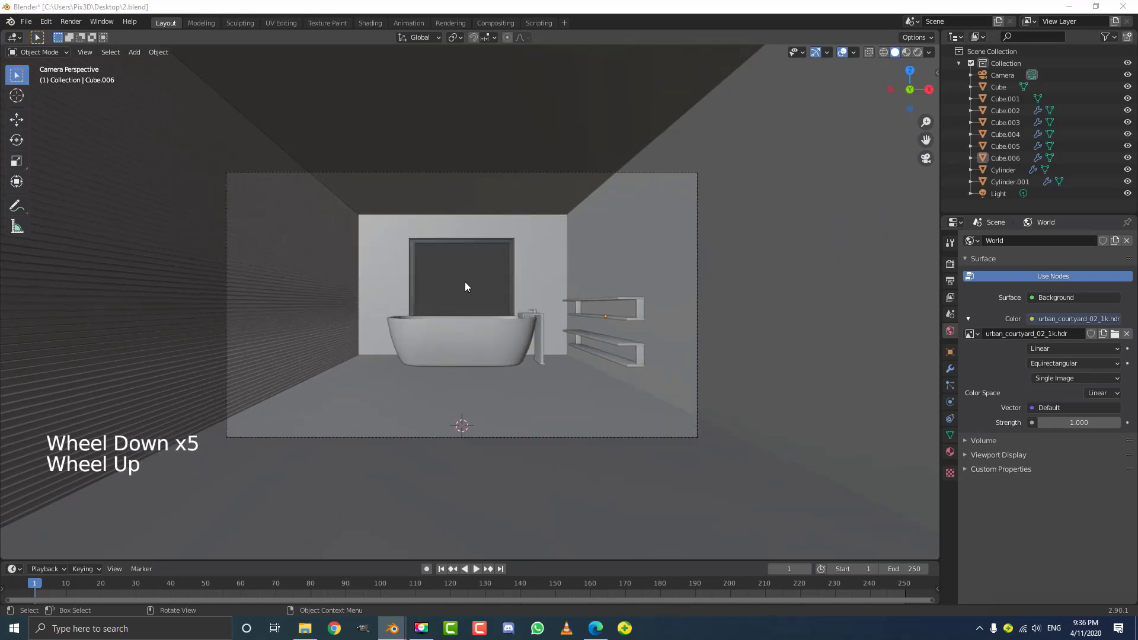
{"action": "middle_click_drag", "start_coordinate": [465, 283], "coordinate": [439, 297]}
{"action": "scroll", "coordinate": [440, 298], "scroll_direction": "down", "scroll_amount": 2}
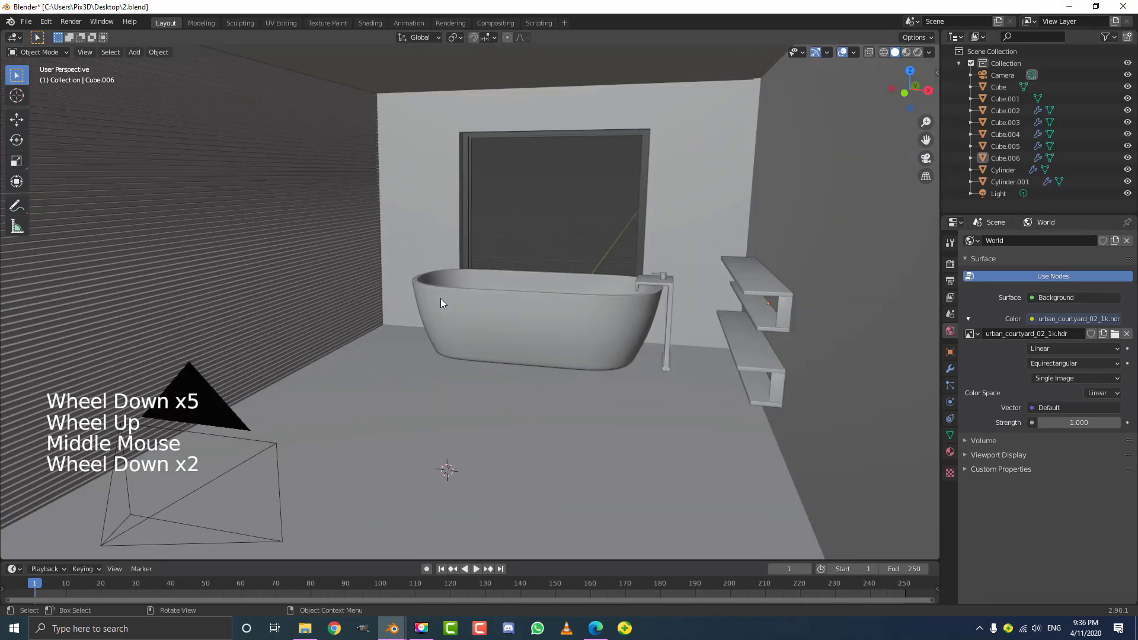
{"action": "key", "text": "KP_0"}
{"action": "scroll", "coordinate": [439, 299], "scroll_direction": "up", "scroll_amount": 2}
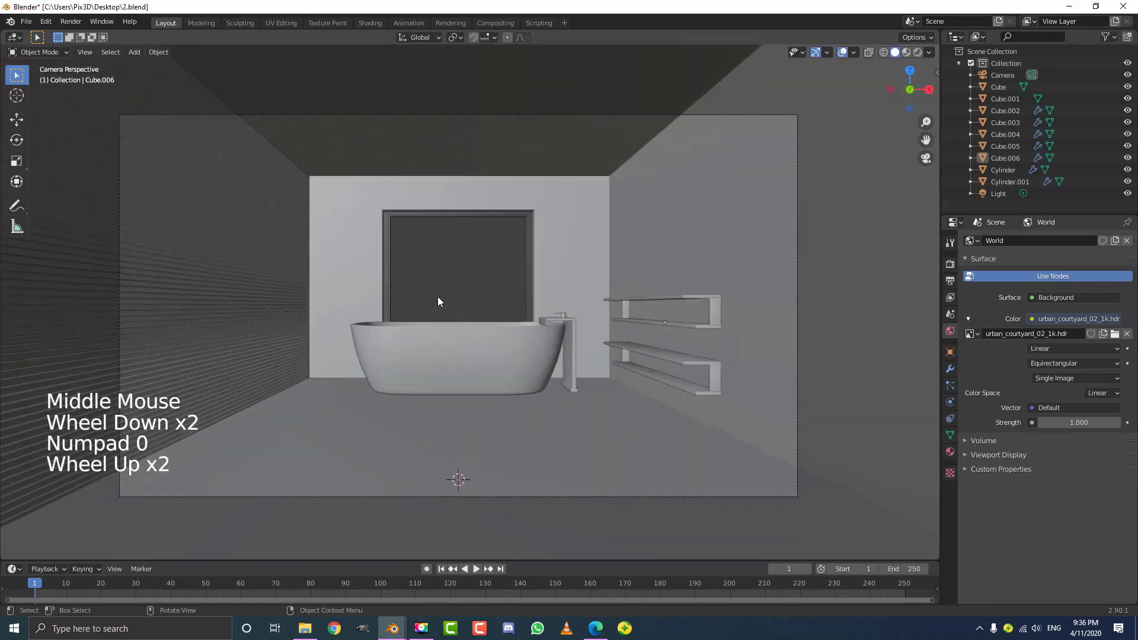
{"action": "left_click", "coordinate": [949, 264]}
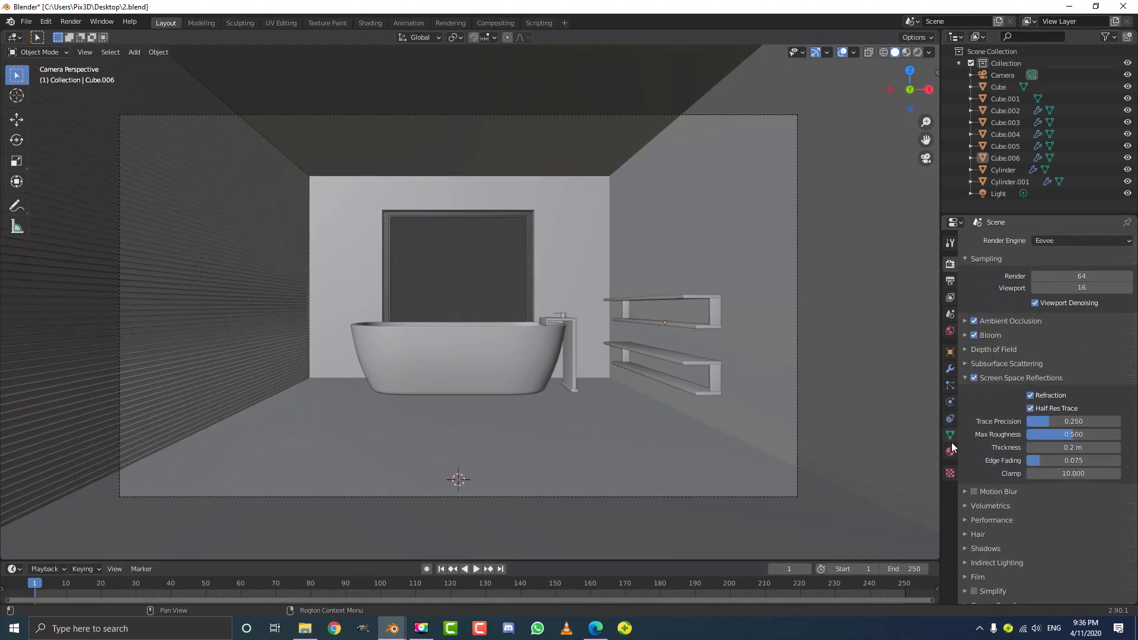
{"action": "left_click", "coordinate": [950, 330]}
{"action": "left_click", "coordinate": [1050, 277]}
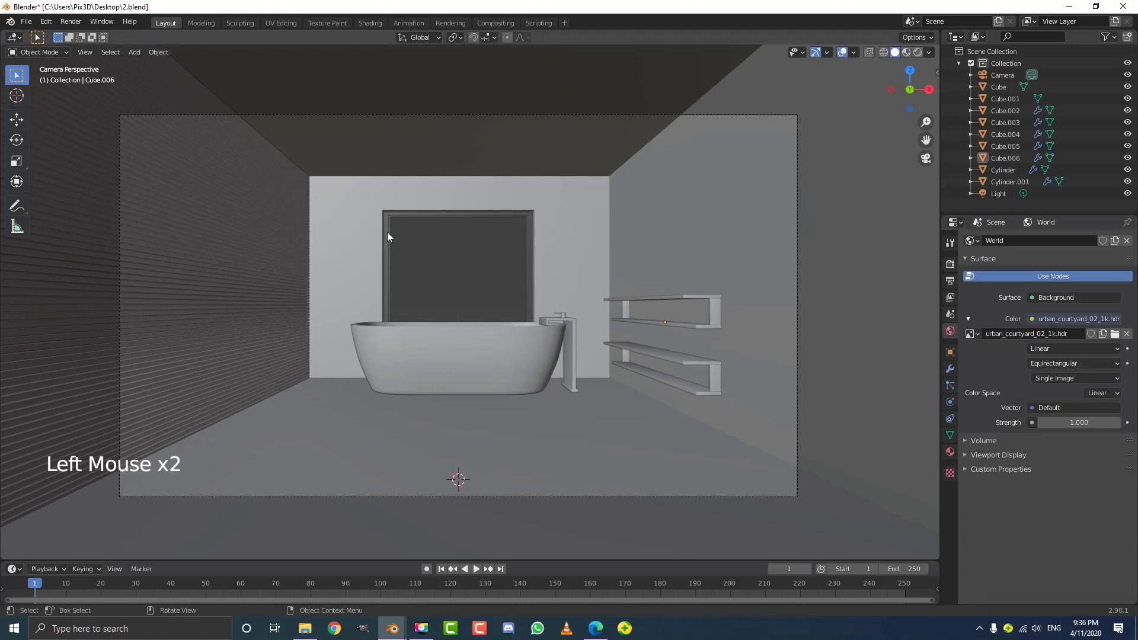
- Switch the viewport to Rendered shading and inspect the HDRI-lit bathroom through the camera
{"action": "scroll", "coordinate": [387, 235], "scroll_direction": "up", "scroll_amount": 1}
{"action": "middle_click_drag", "start_coordinate": [391, 234], "coordinate": [415, 234], "text": "shift"}
{"action": "key", "text": "z"}
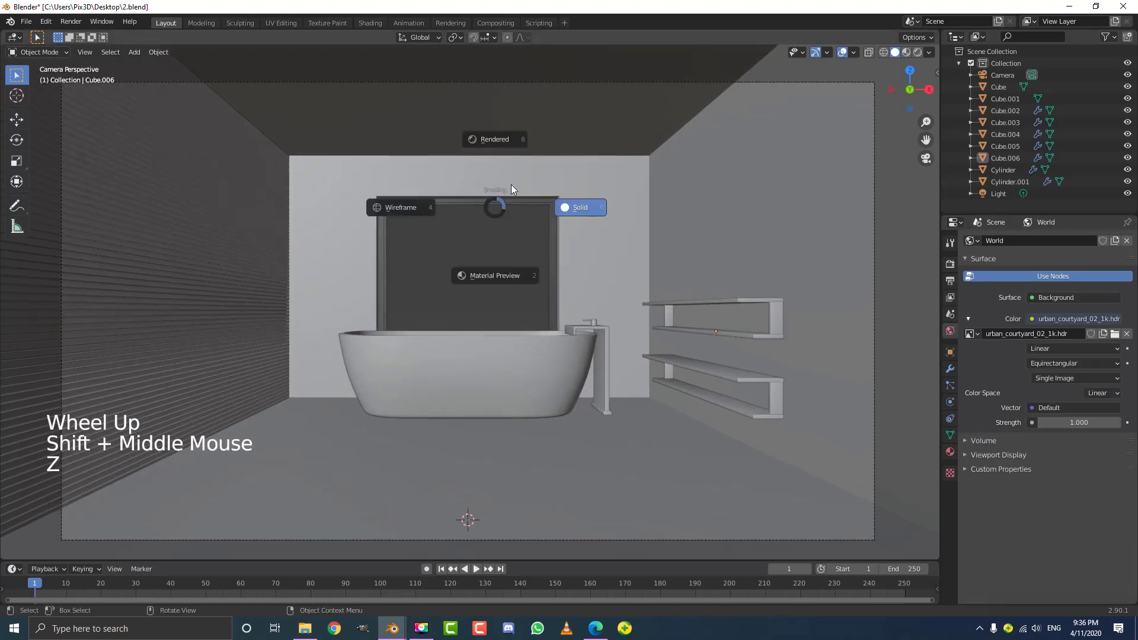
{"action": "left_click", "coordinate": [507, 138]}
{"action": "scroll", "coordinate": [457, 251], "scroll_direction": "down", "scroll_amount": 3}
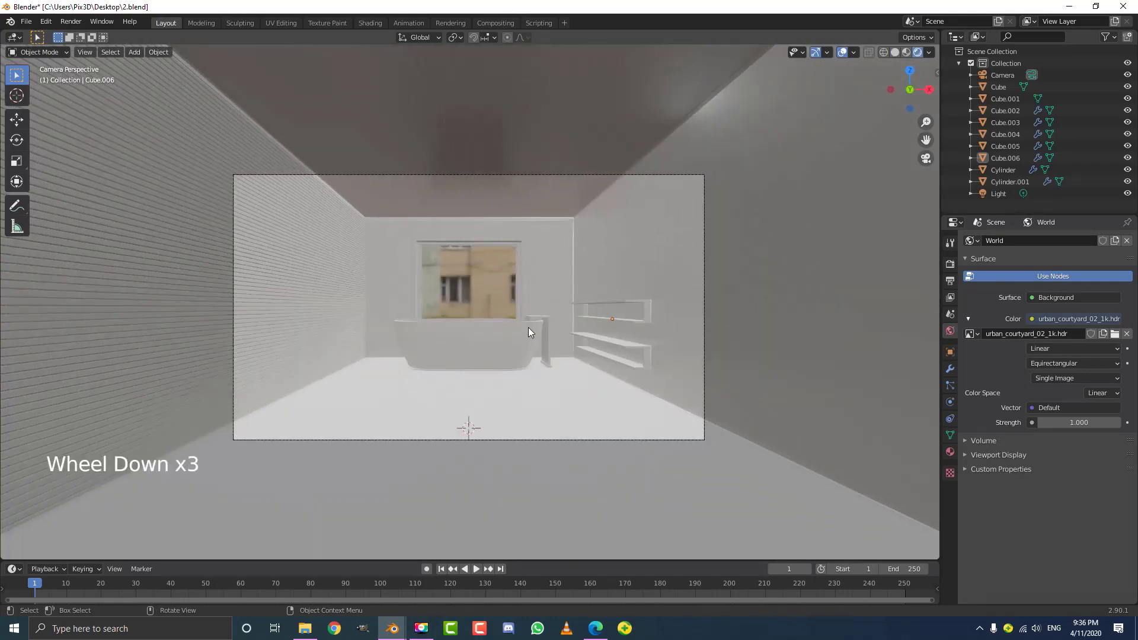
{"action": "scroll", "coordinate": [551, 336], "scroll_direction": "up", "scroll_amount": 2}
{"action": "scroll", "coordinate": [557, 338], "scroll_direction": "up", "scroll_amount": 2}
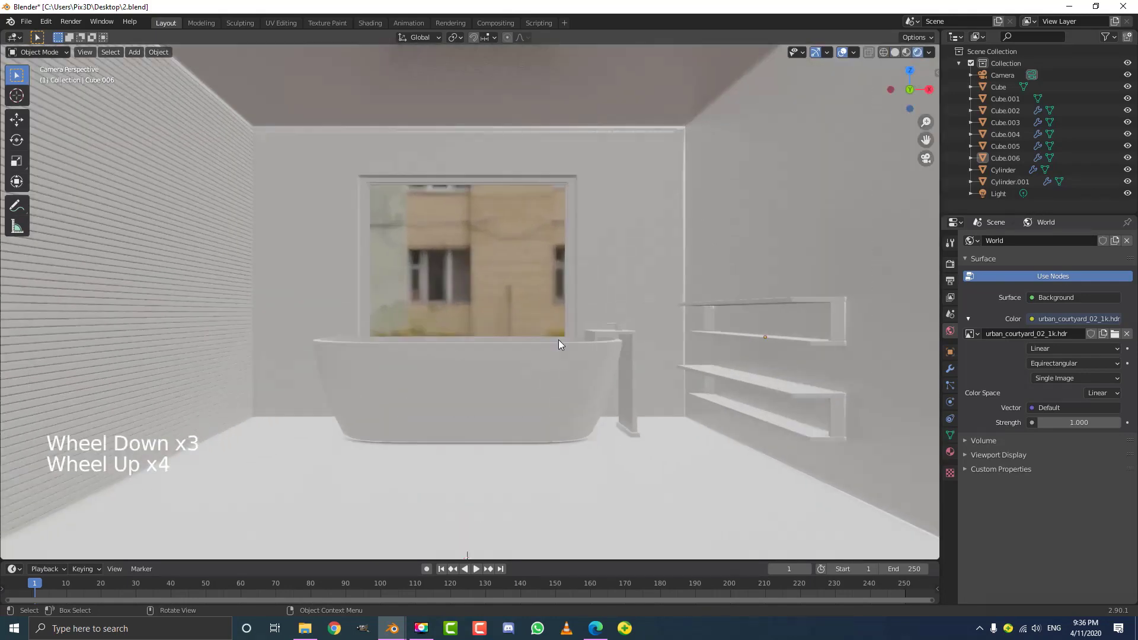
{"action": "scroll", "coordinate": [507, 364], "scroll_direction": "down", "scroll_amount": 2}
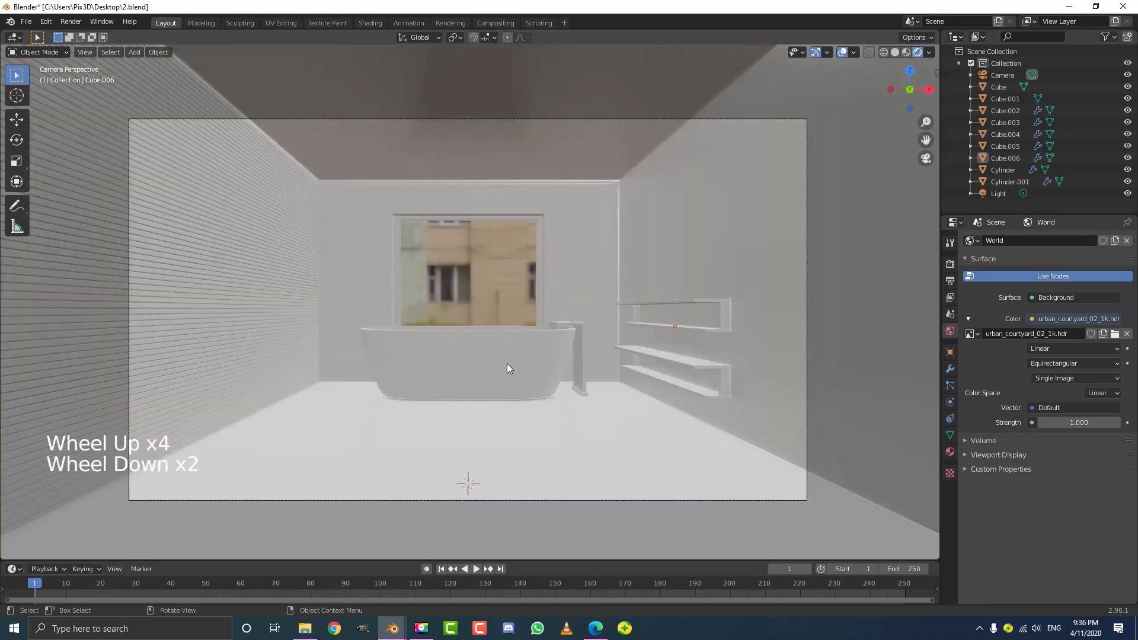
- Leave the camera view, switch the viewport back to Solid shading, and view the bathroom from outside
{"action": "scroll", "coordinate": [521, 296], "scroll_direction": "down", "scroll_amount": 2}
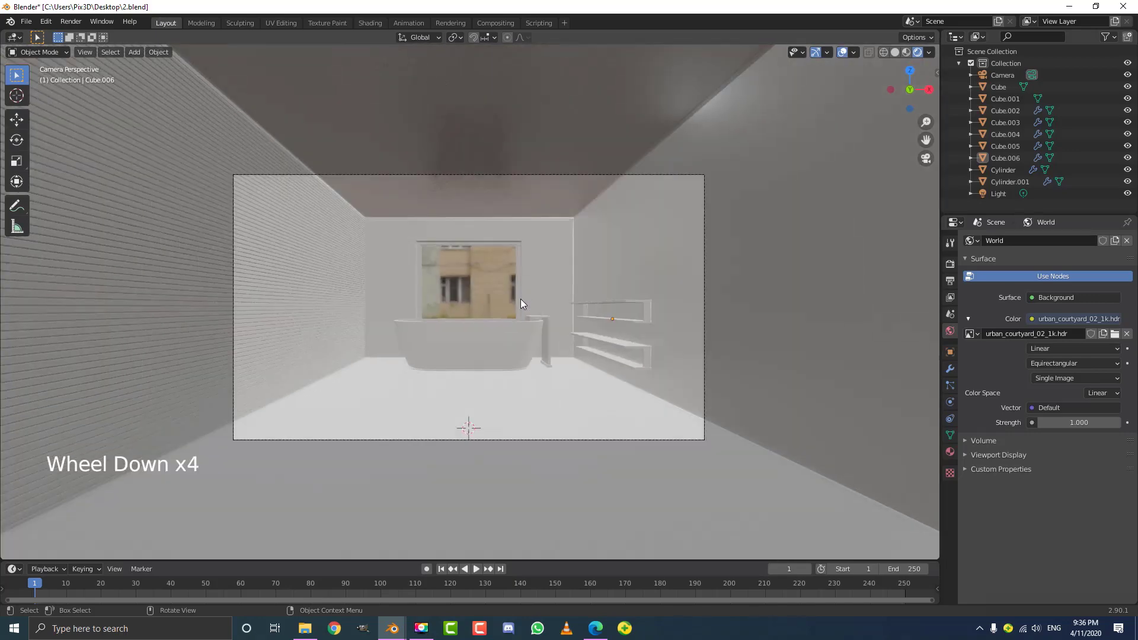
{"action": "scroll", "coordinate": [518, 300], "scroll_direction": "down", "scroll_amount": 3}
{"action": "mouse_move", "coordinate": [517, 300]}
{"action": "middle_mouse_down"}
{"action": "mouse_move", "coordinate": [474, 320]}
{"action": "mouse_move", "coordinate": [513, 325]}
{"action": "middle_mouse_up"}
{"action": "key", "text": "z"}
{"action": "scroll", "coordinate": [525, 325], "scroll_direction": "down", "scroll_amount": 7}
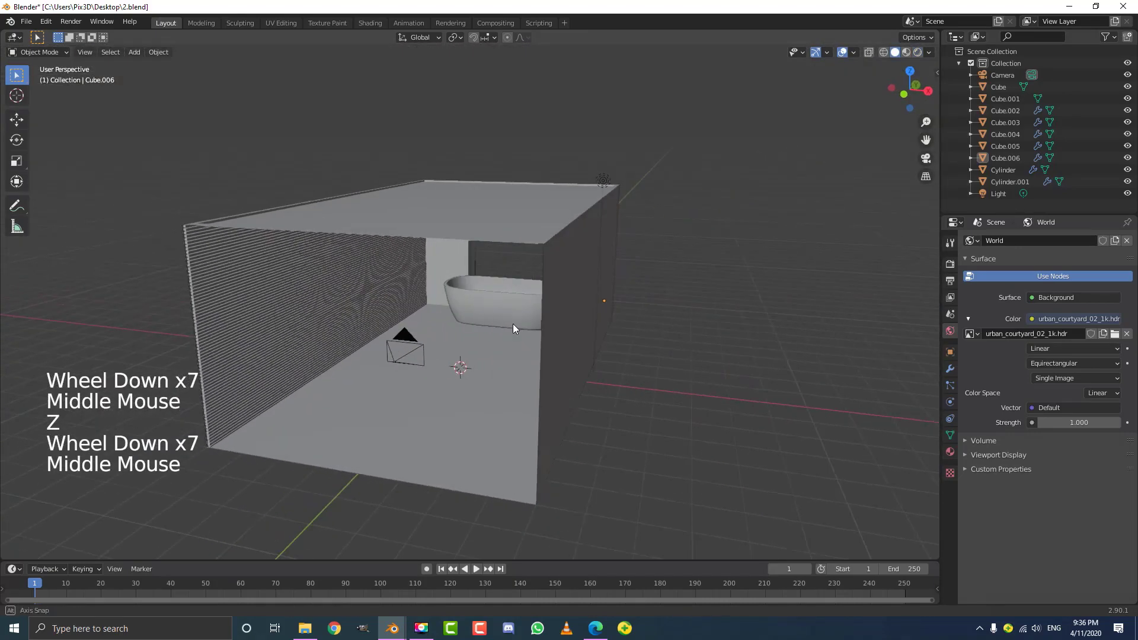
- Delete the existing light located outside the room
{"action": "left_click", "coordinate": [619, 169]}
{"action": "middle_click_drag", "start_coordinate": [618, 168], "coordinate": [592, 209]}
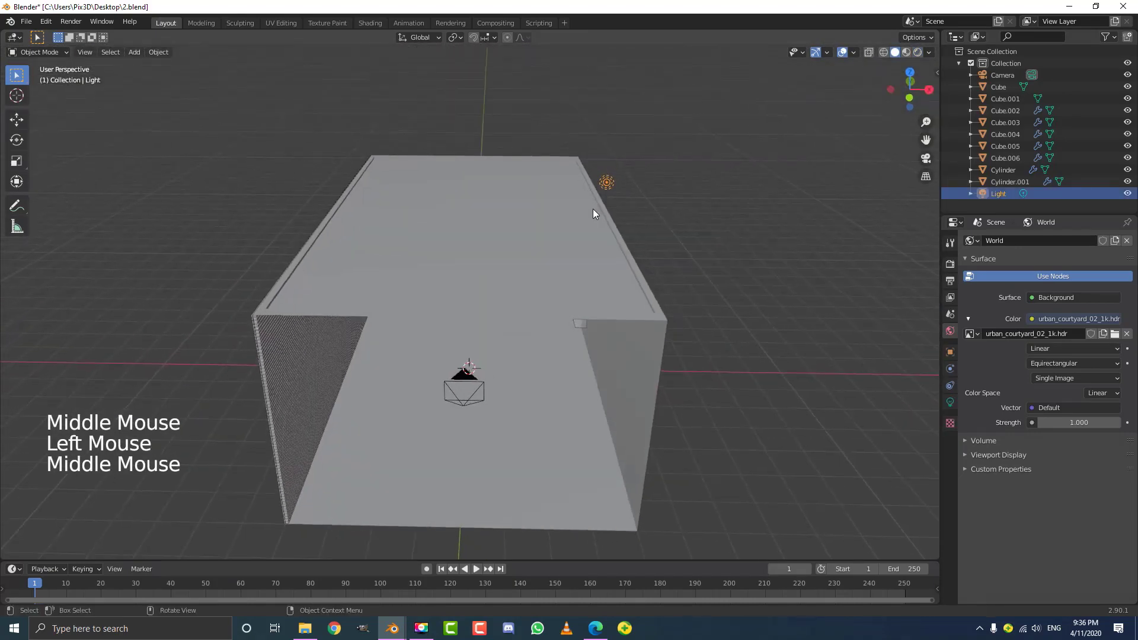
{"action": "key", "text": "x"}
{"action": "left_click", "coordinate": [563, 210]}
- Add an area light and, in the right orthographic view, move it just outside the window end of the room at mid-height
{"action": "middle_click_drag", "start_coordinate": [485, 287], "coordinate": [462, 259]}
{"action": "key", "text": "shift+a"}
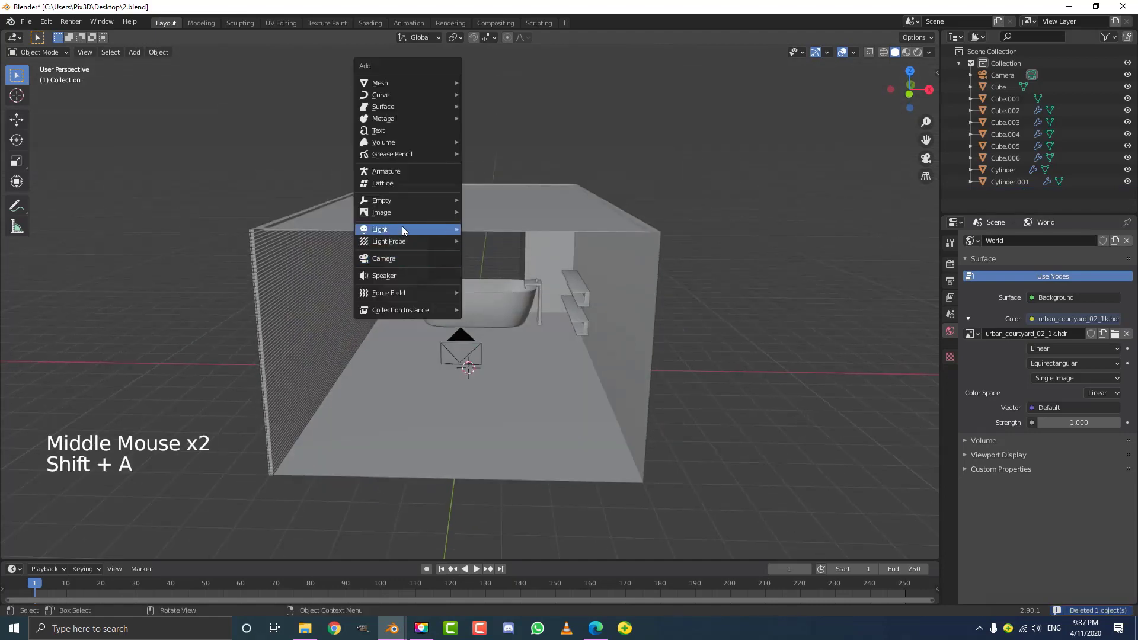
{"action": "mouse_move", "coordinate": [402, 228]}
{"action": "left_click", "coordinate": [499, 268]}
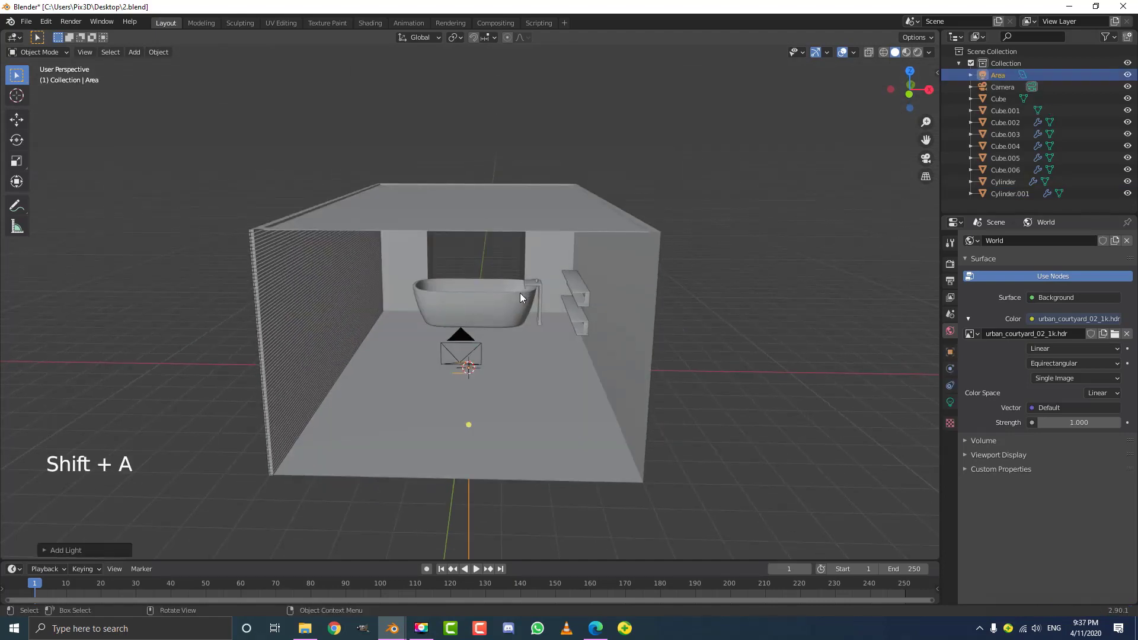
{"action": "key", "text": "KP_3"}
{"action": "scroll", "coordinate": [492, 307], "scroll_direction": "down", "scroll_amount": 2}
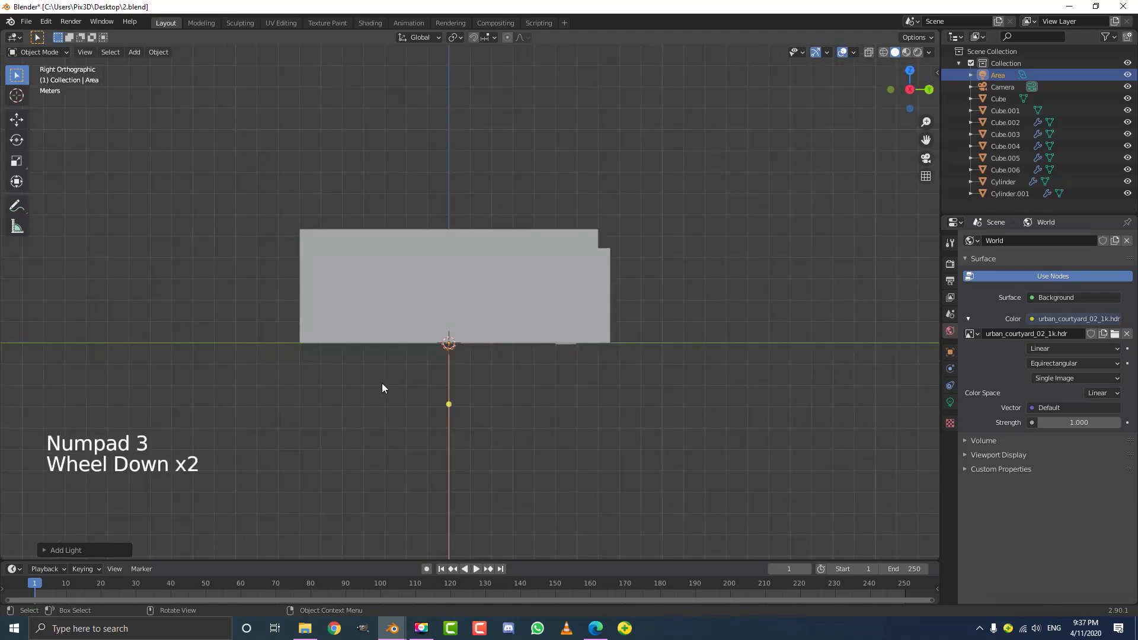
{"action": "key", "text": "g"}
{"action": "left_click", "coordinate": [567, 325]}
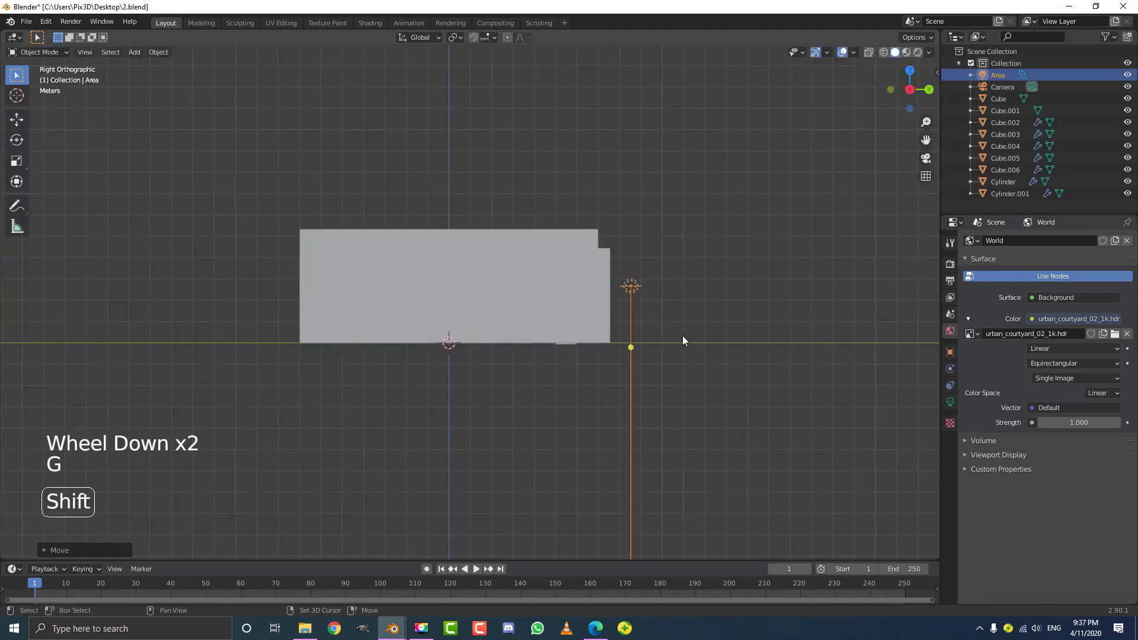
- Rotate the area light about 90 degrees in the right view so it shines horizontally into the room
{"action": "middle_click_drag", "start_coordinate": [681, 335], "coordinate": [541, 328], "text": "shift"}
{"action": "scroll", "coordinate": [542, 328], "scroll_direction": "up", "scroll_amount": 2}
{"action": "key", "text": "r"}
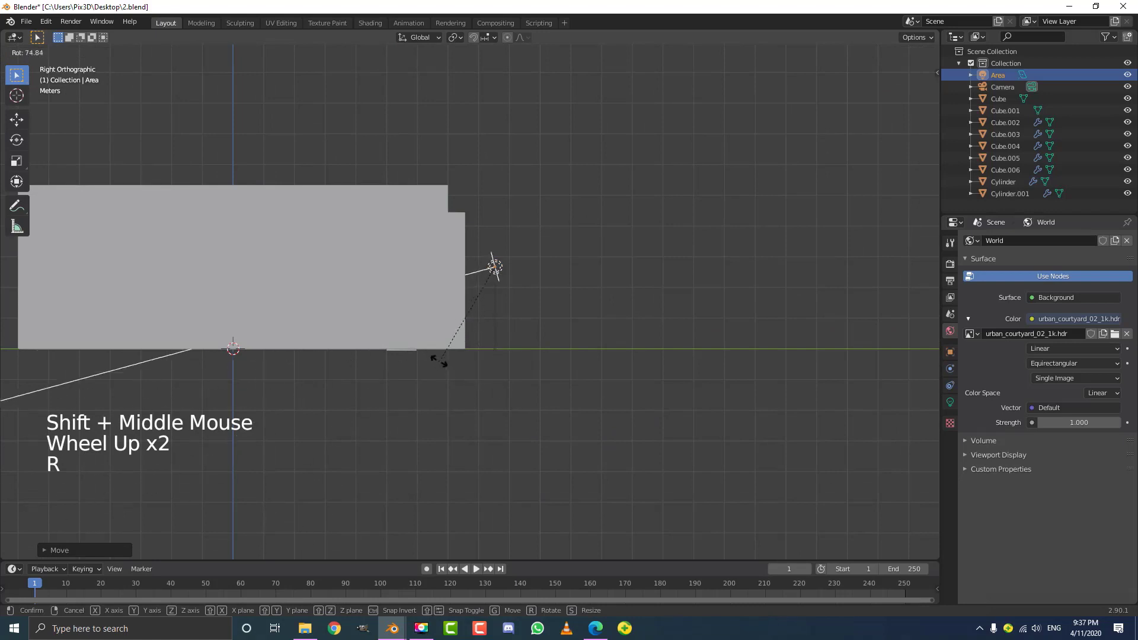
{"action": "left_click", "coordinate": [423, 337]}
{"action": "scroll", "coordinate": [563, 318], "scroll_direction": "down", "scroll_amount": 2}
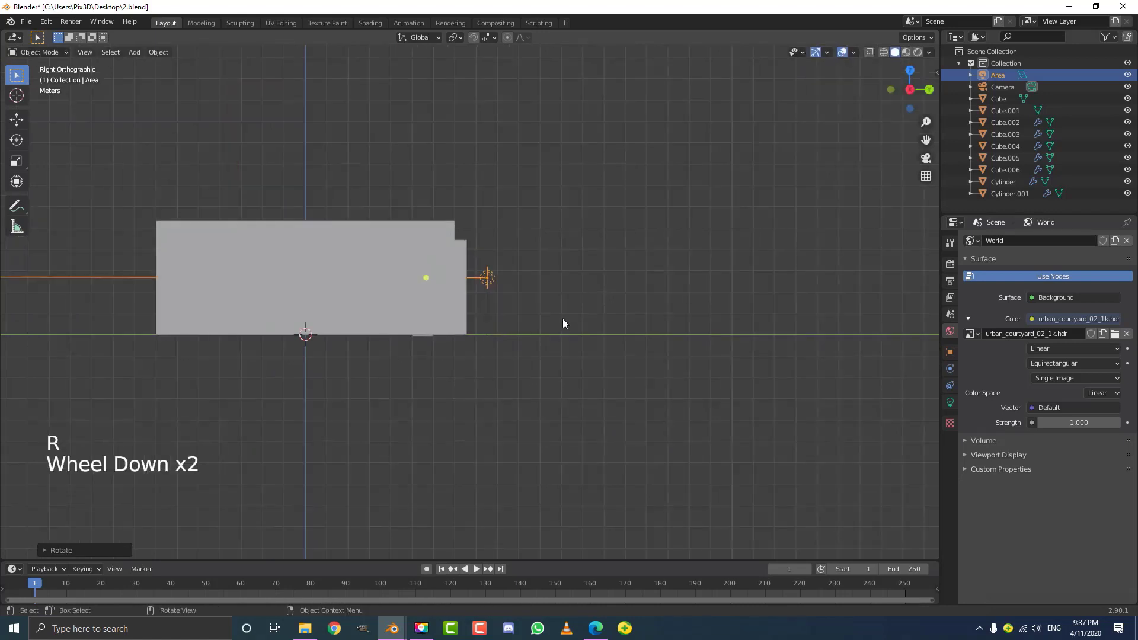
- Scale the area light up to roughly the window's size and position it in front of the window opening
{"action": "middle_click_drag", "start_coordinate": [563, 318], "coordinate": [495, 343]}
{"action": "key", "text": "s"}
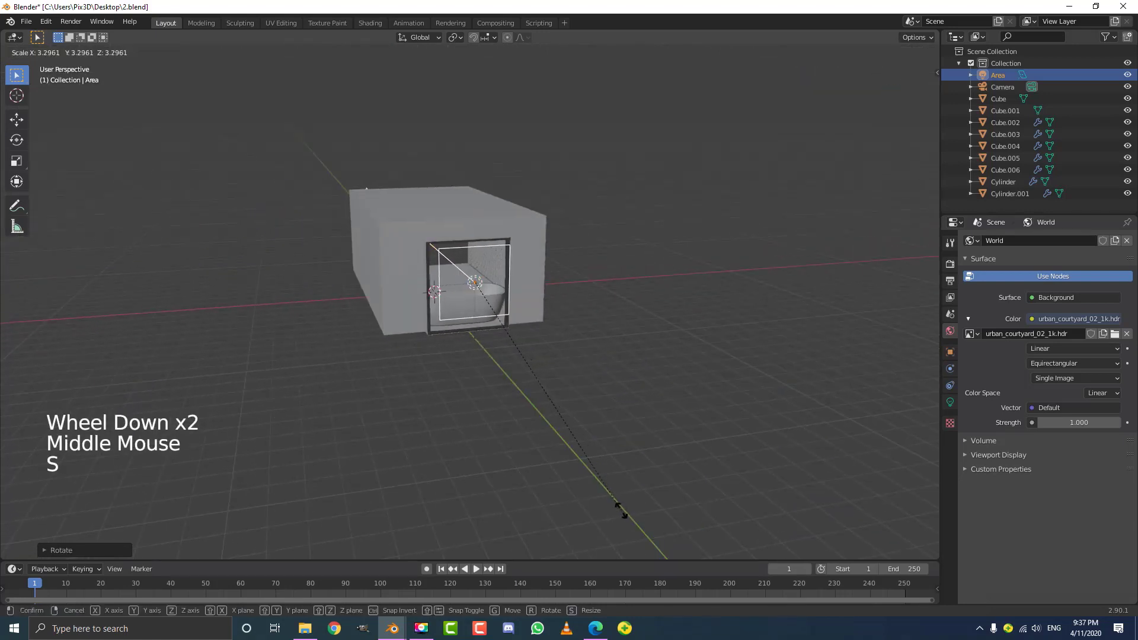
{"action": "left_click", "coordinate": [602, 454]}
{"action": "scroll", "coordinate": [587, 434], "scroll_direction": "up", "scroll_amount": 1}
{"action": "middle_click_drag", "start_coordinate": [586, 429], "coordinate": [523, 389]}
{"action": "key", "text": "g"}
{"action": "left_click", "coordinate": [570, 428]}
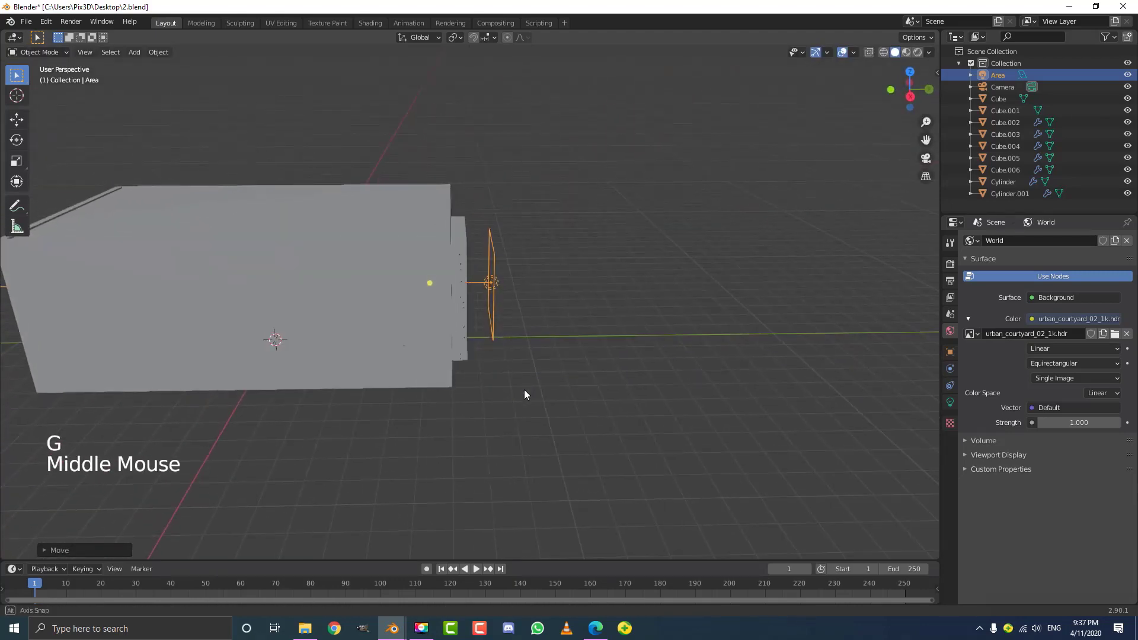
{"action": "left_click", "coordinate": [490, 259]}
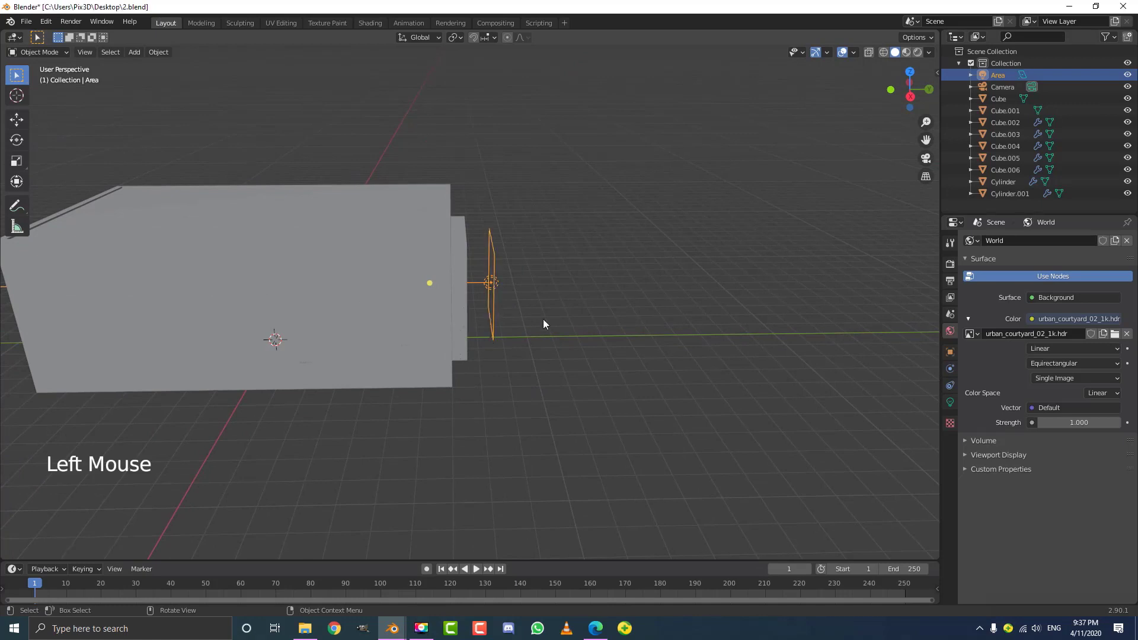
- Set the area light's power to 80 W
{"action": "left_click", "coordinate": [950, 402]}
{"action": "left_click", "coordinate": [1078, 318]}
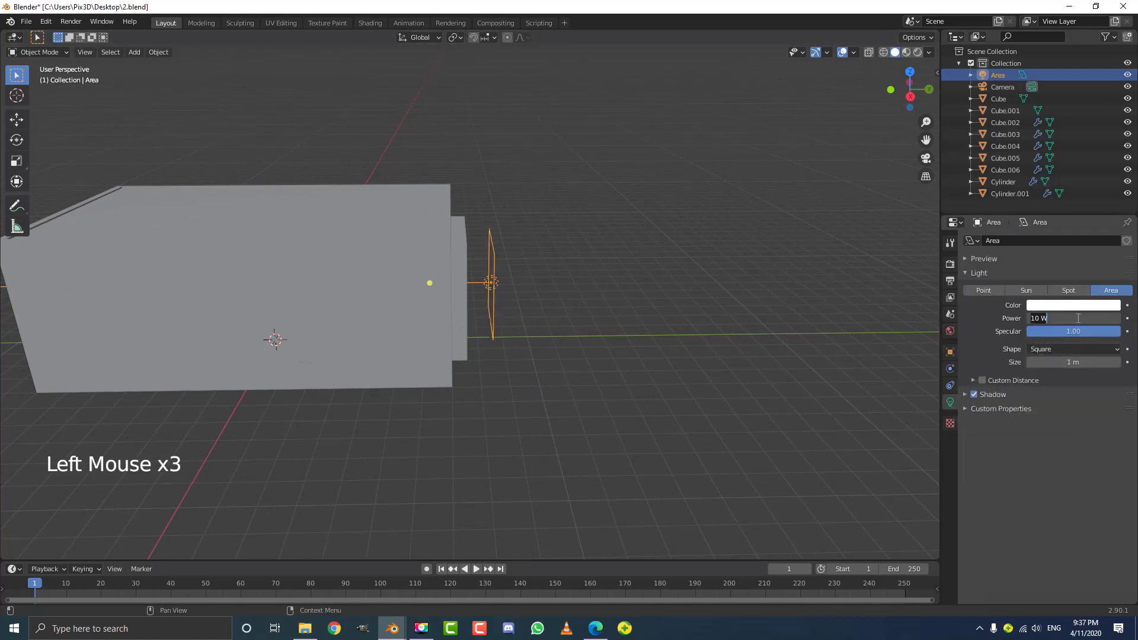
{"action": "type", "text": "80"}
{"action": "key", "text": "Return"}
- Examine the area light's color picker and check its placement outside the window from several angles
{"action": "left_click", "coordinate": [1073, 305]}
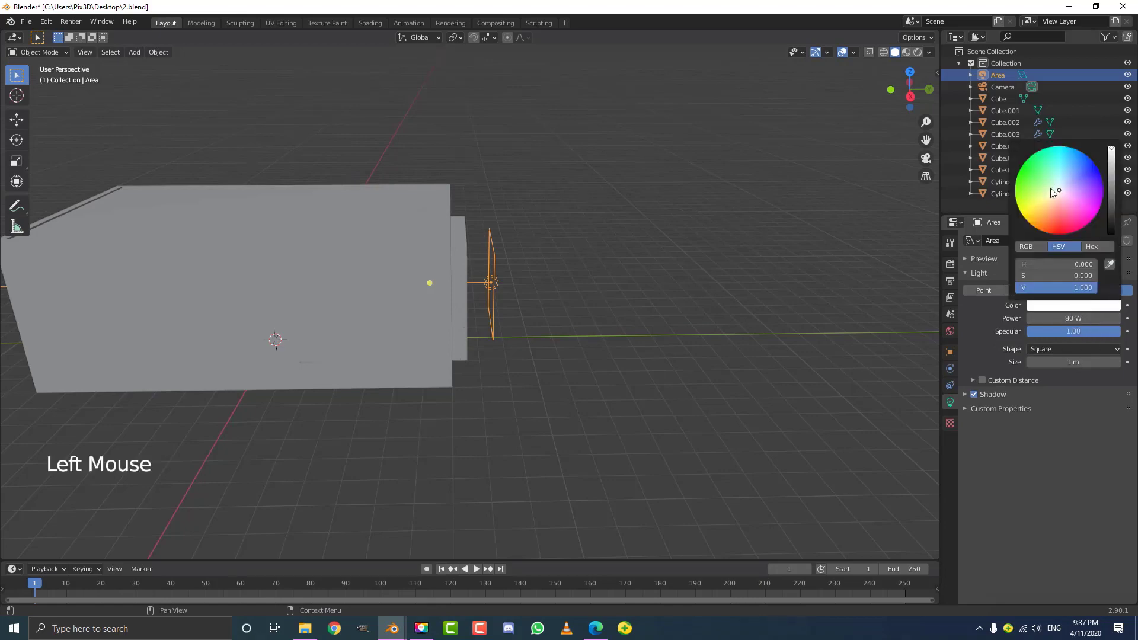
{"action": "middle_click_drag", "start_coordinate": [462, 279], "coordinate": [711, 237]}
{"action": "middle_click_drag", "start_coordinate": [728, 246], "coordinate": [673, 324]}
{"action": "scroll", "coordinate": [674, 322], "scroll_direction": "up", "scroll_amount": 1}
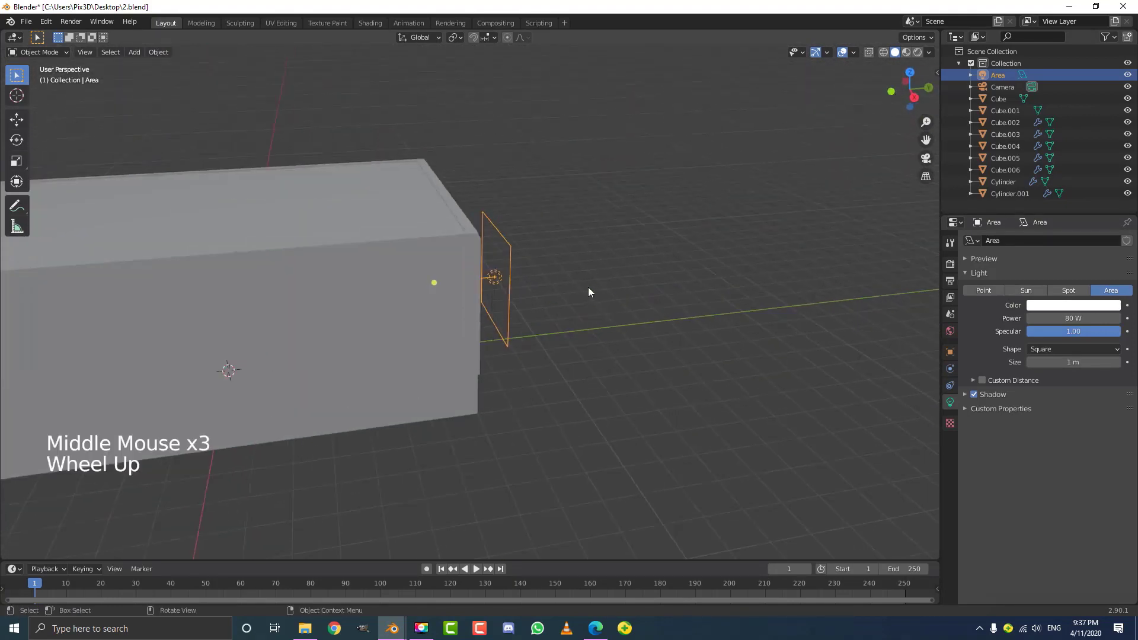
{"action": "middle_click_drag", "start_coordinate": [587, 287], "coordinate": [672, 229]}
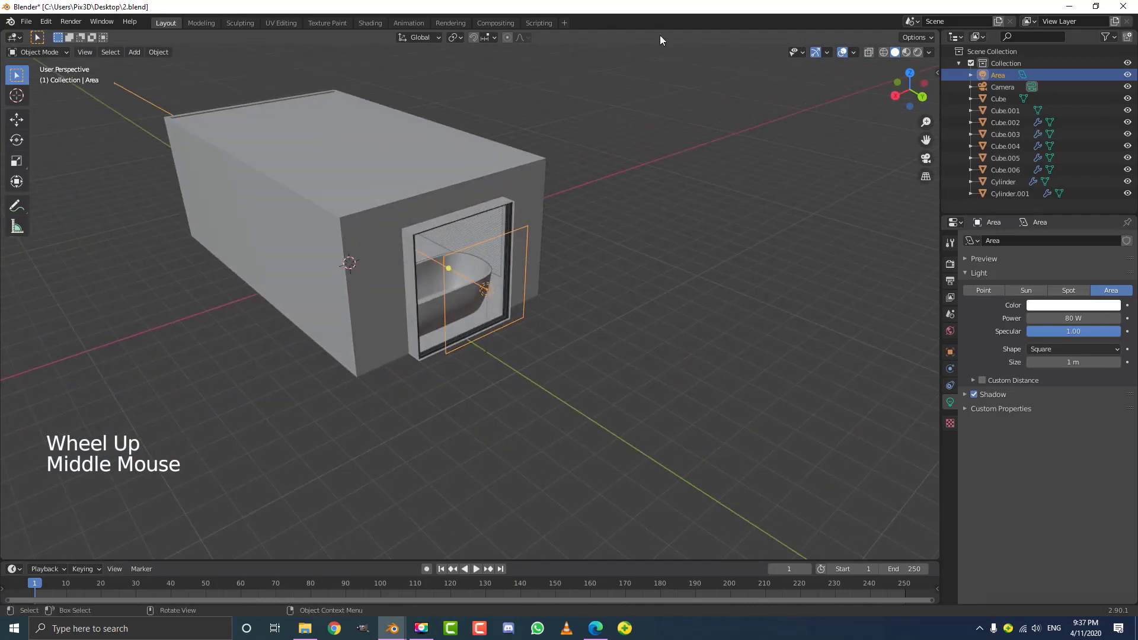
{"action": "middle_click_drag", "start_coordinate": [563, 311], "coordinate": [624, 305]}
{"action": "scroll", "coordinate": [553, 224], "scroll_direction": "up", "scroll_amount": 2}
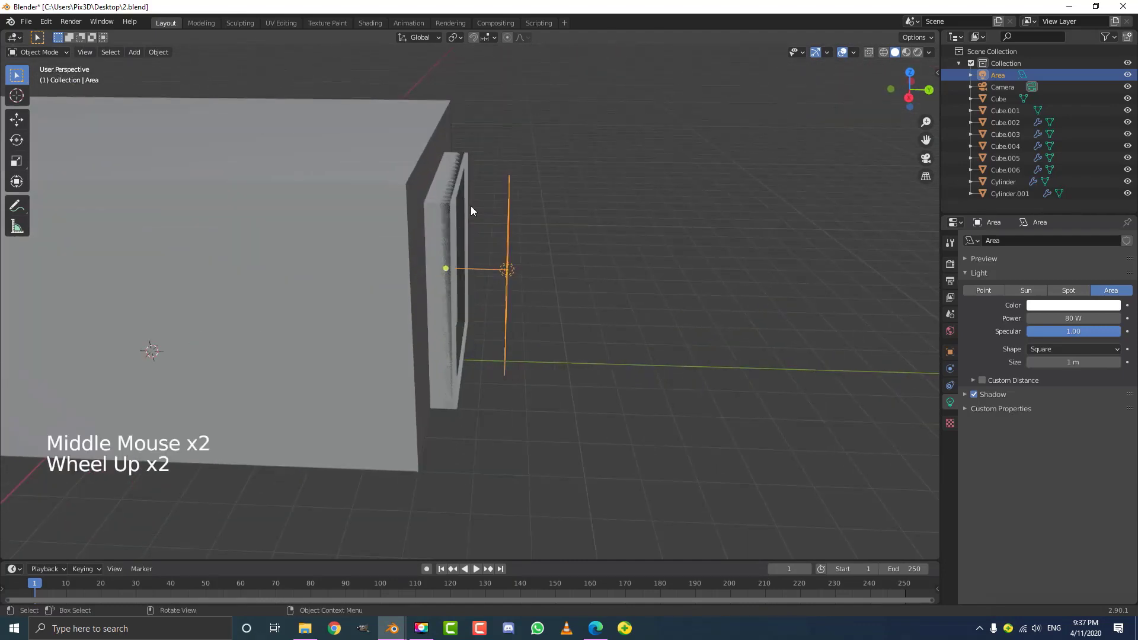
{"action": "middle_click_drag", "start_coordinate": [471, 205], "coordinate": [545, 282]}
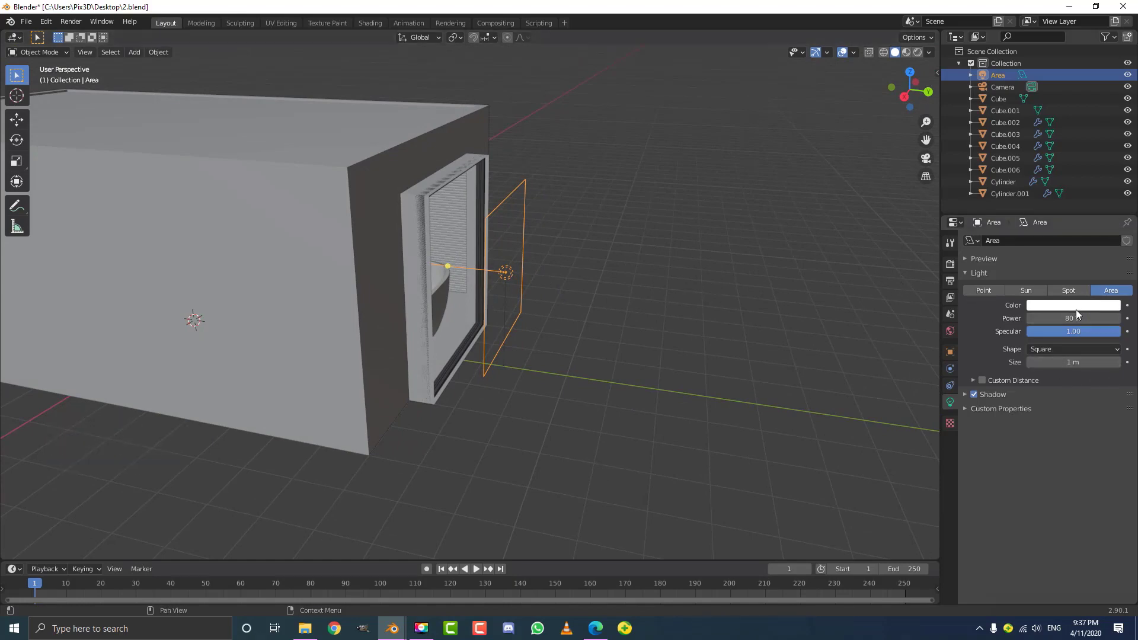
{"action": "scroll", "coordinate": [425, 300], "scroll_direction": "down", "scroll_amount": 2}
{"action": "middle_click_drag", "start_coordinate": [425, 300], "coordinate": [479, 307]}
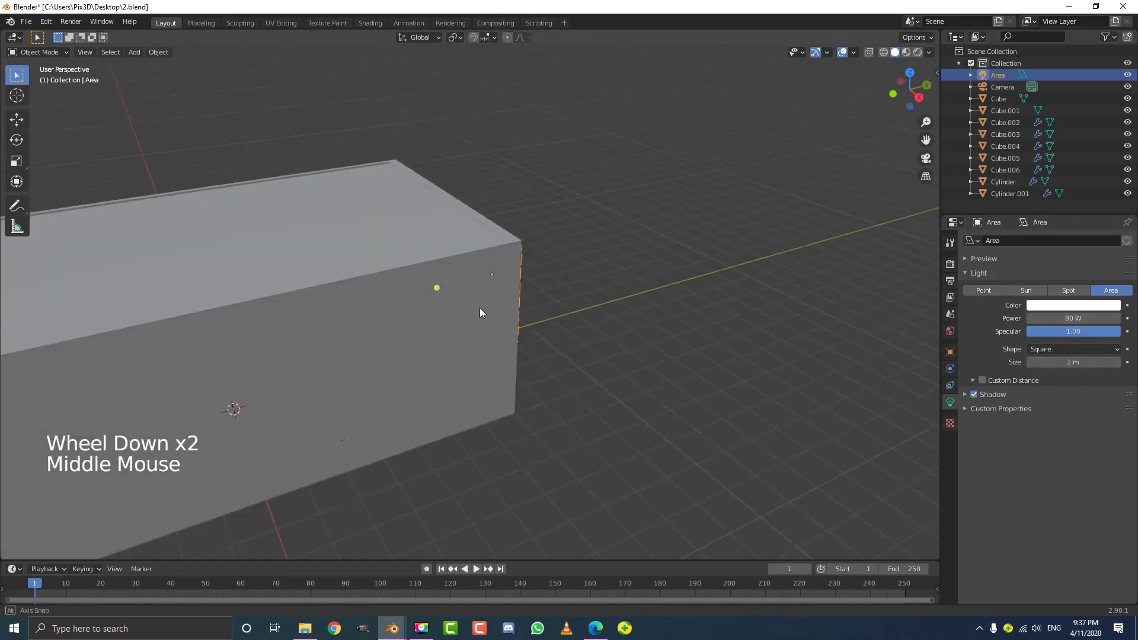
- Duplicate the window area light and move the copy along the Y axis to just outside the room's open end
{"action": "scroll", "coordinate": [470, 305], "scroll_direction": "down", "scroll_amount": 1}
{"action": "key", "text": "shift+d"}
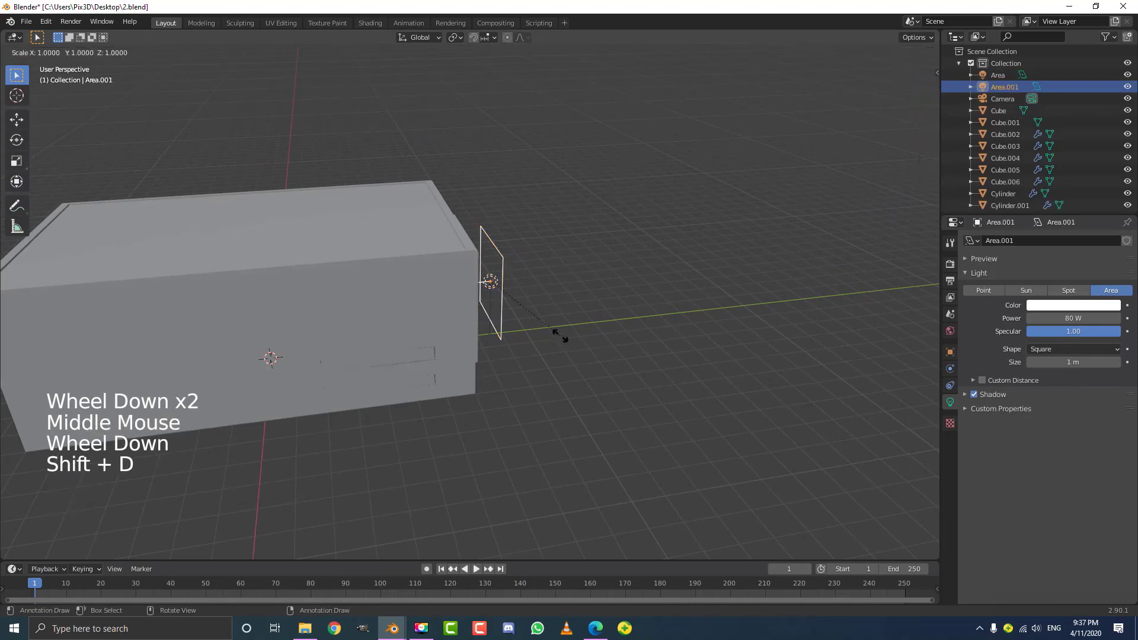
{"action": "key", "text": "s"}
{"action": "key", "text": "y"}
{"action": "left_click", "coordinate": [471, 354]}
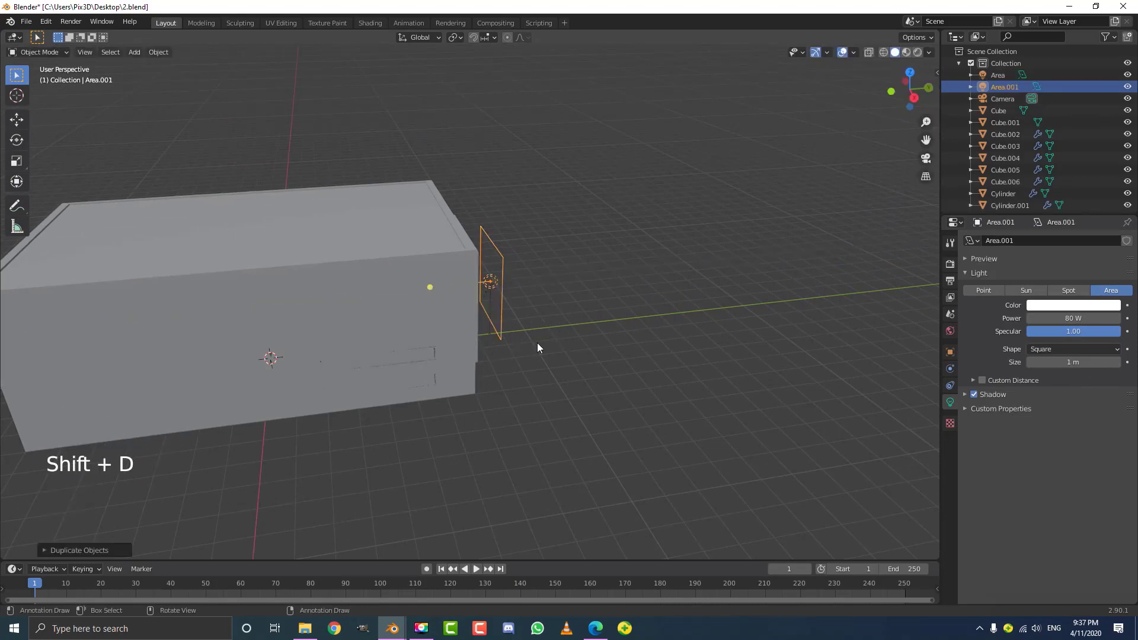
{"action": "key", "text": "g"}
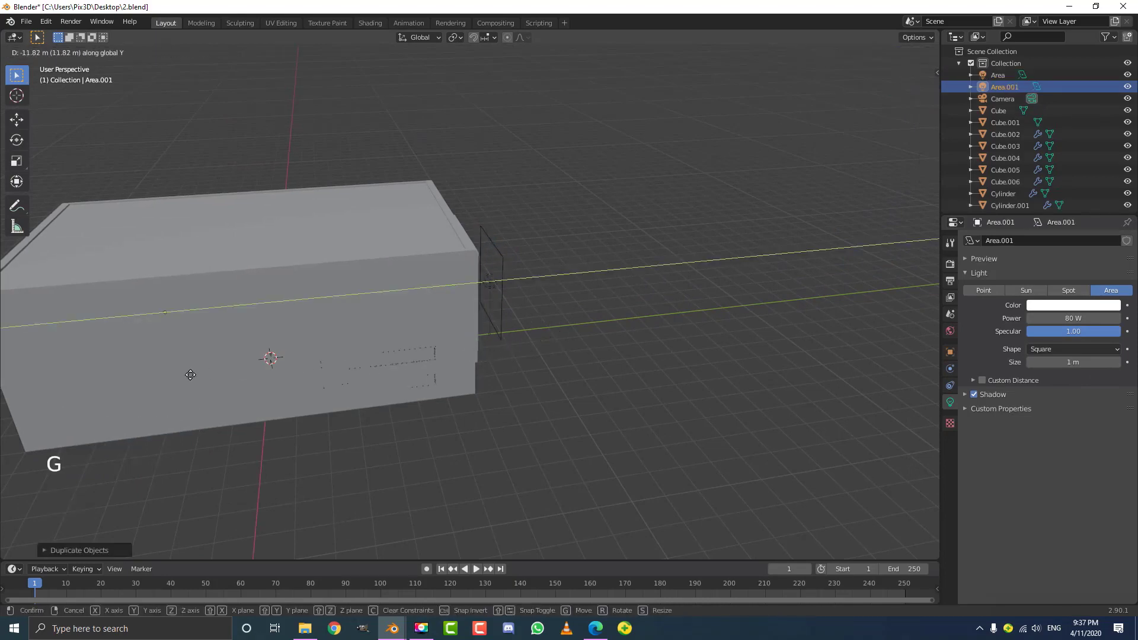
{"action": "left_click", "coordinate": [151, 371]}
{"action": "scroll", "coordinate": [152, 371], "scroll_direction": "down", "scroll_amount": 3}
{"action": "middle_click_drag", "start_coordinate": [152, 371], "coordinate": [302, 349], "text": "shift"}
{"action": "key", "text": "g"}
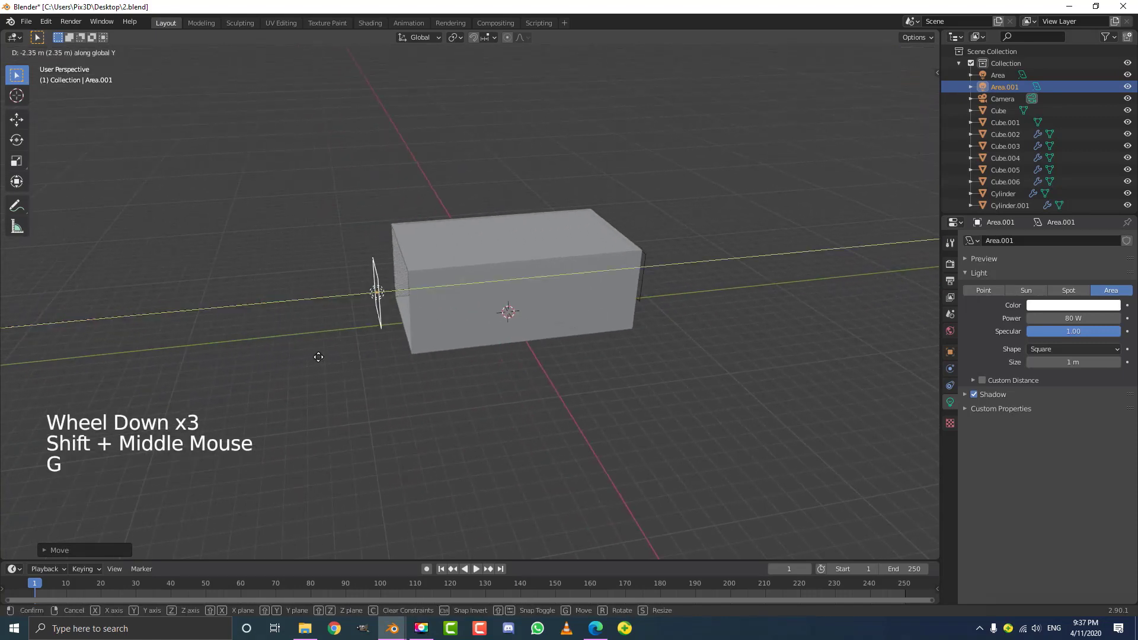
{"action": "left_click", "coordinate": [321, 357]}
- Rotate the duplicated area light 180 degrees around Z so it faces into the room
{"action": "type", "text": "rz"}
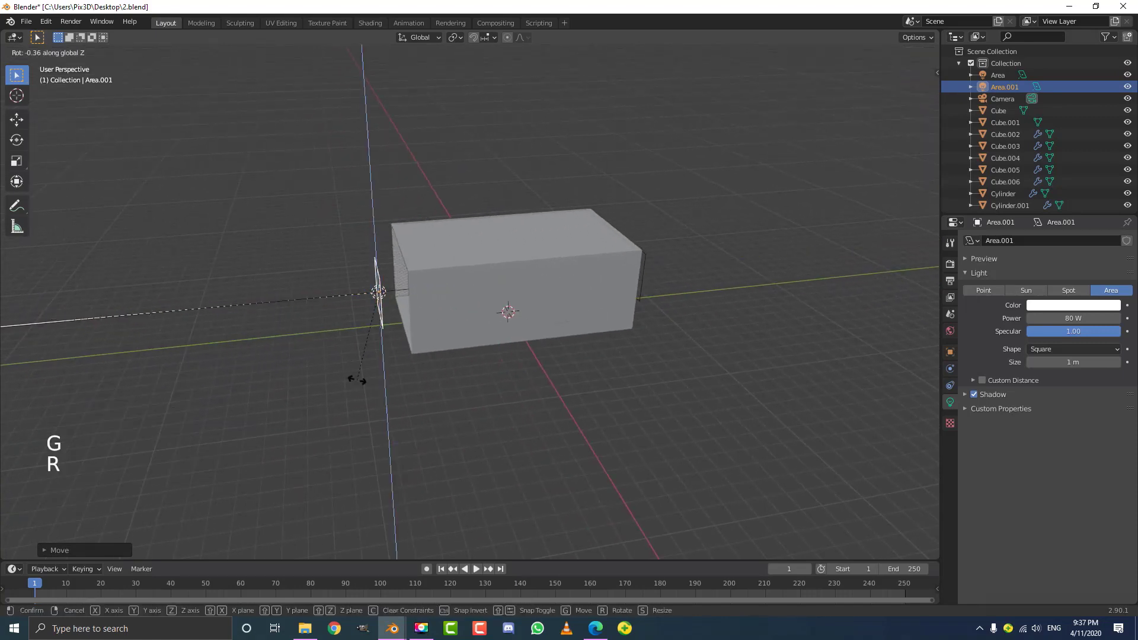
{"action": "type", "text": "180"}
{"action": "key", "text": "Return"}
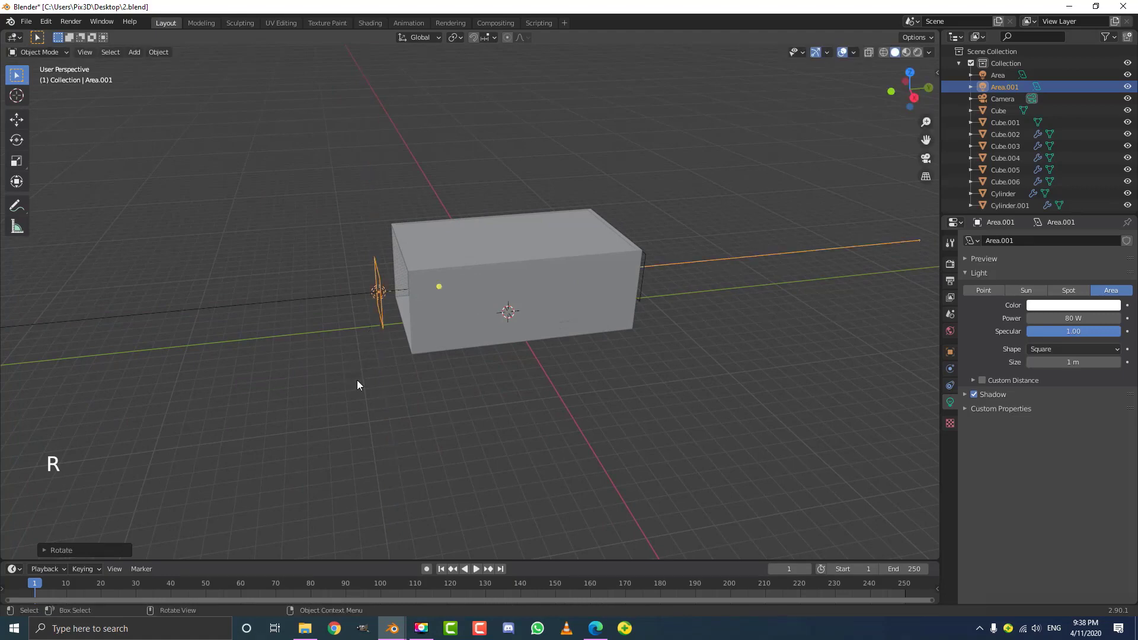
- Scale the duplicated area light up and widen it along X to span most of the room's open end
{"action": "scroll", "coordinate": [339, 368], "scroll_direction": "up", "scroll_amount": 1}
{"action": "middle_click_drag", "start_coordinate": [339, 369], "coordinate": [417, 343]}
{"action": "scroll", "coordinate": [417, 343], "scroll_direction": "up", "scroll_amount": 3}
{"action": "key", "text": "s"}
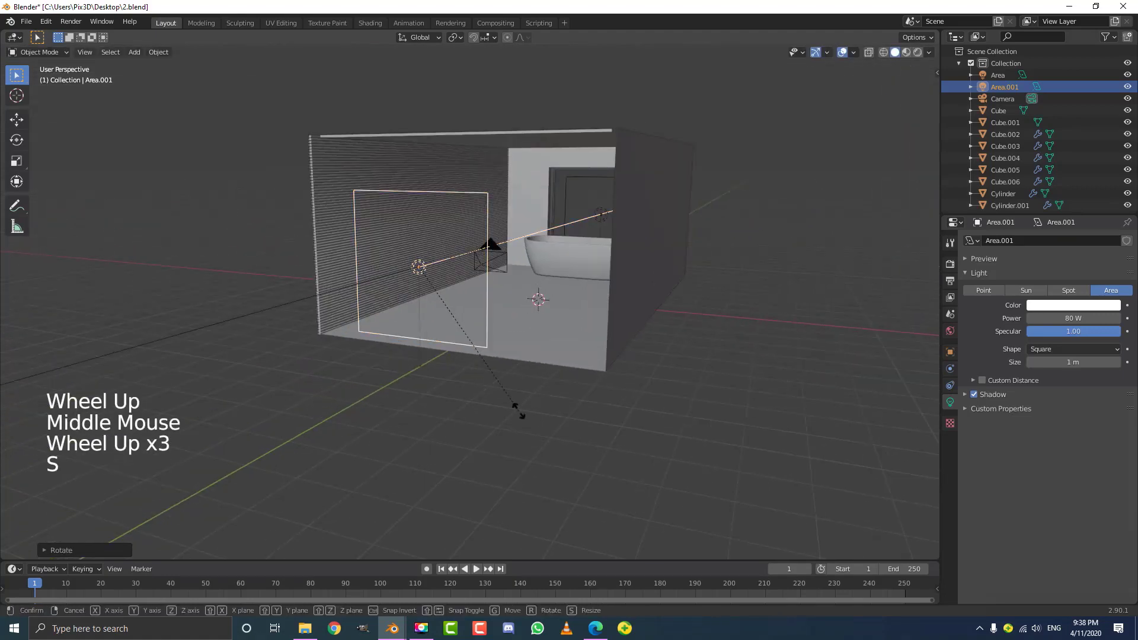
{"action": "middle_click_drag", "start_coordinate": [533, 432], "coordinate": [529, 414]}
{"action": "key", "text": "s"}
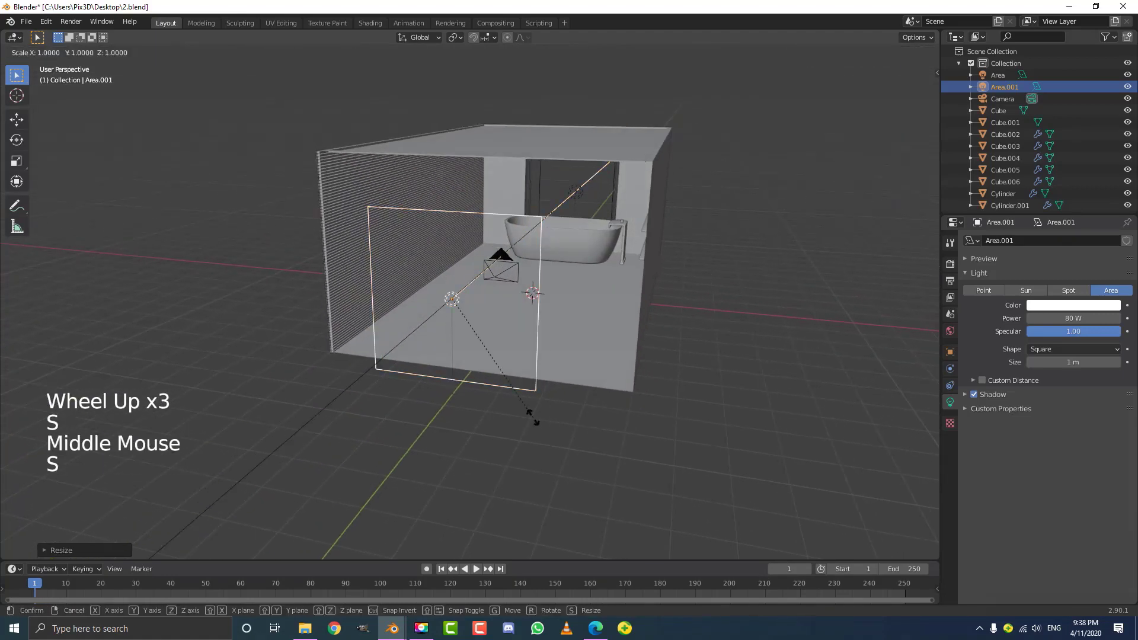
{"action": "key", "text": "x"}
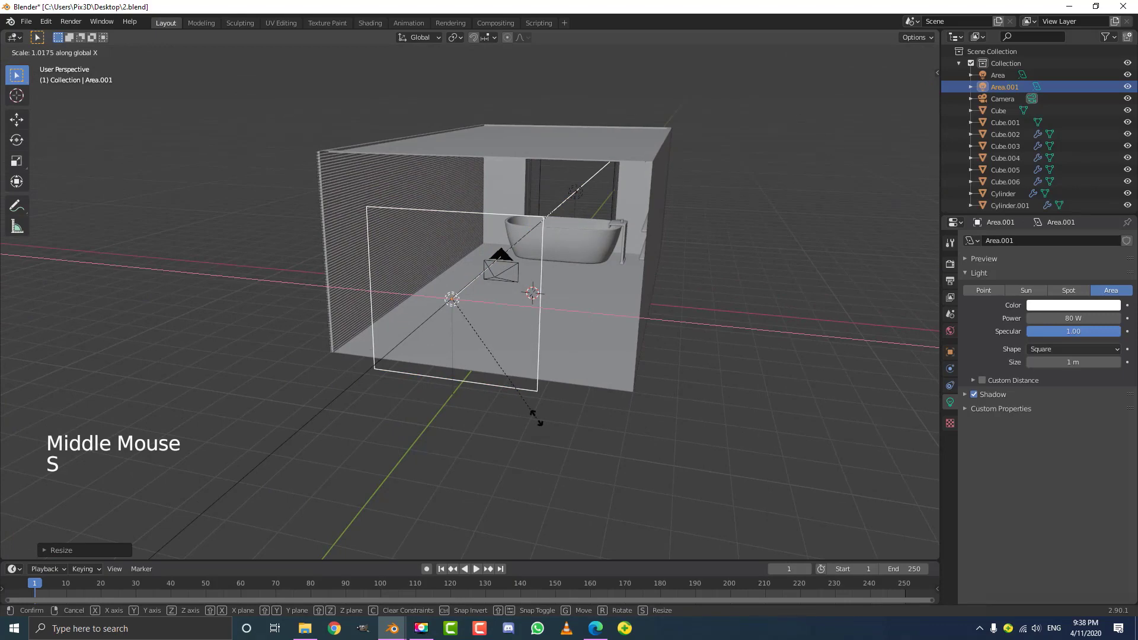
- Reposition the duplicated area light behind the camera, close to the room's open end
{"action": "key", "text": "g"}
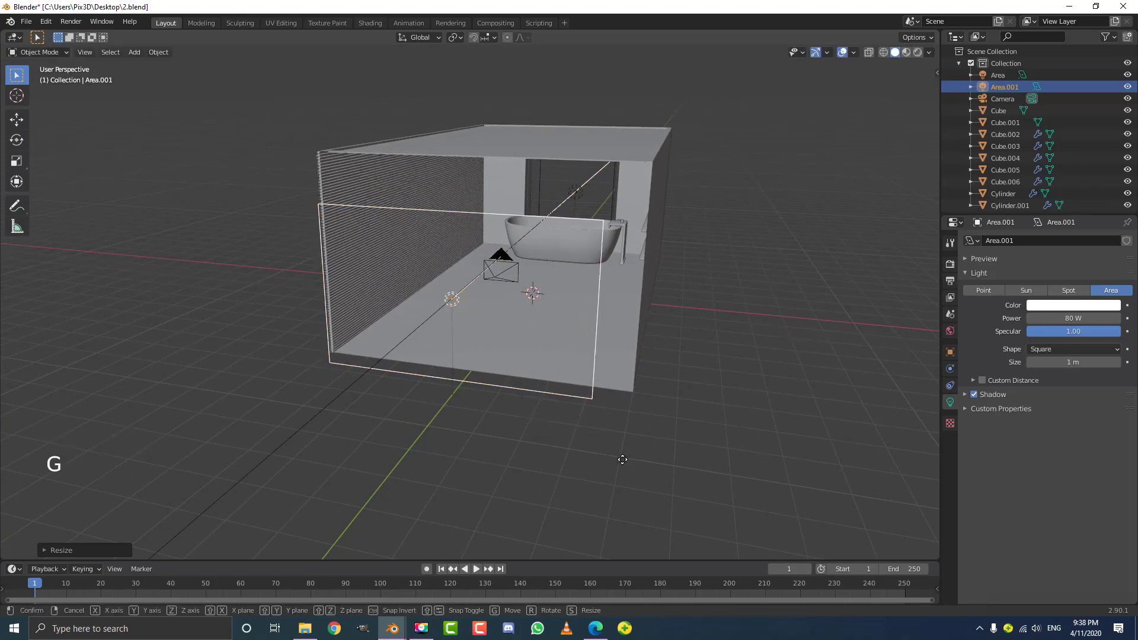
{"action": "left_click", "coordinate": [624, 440]}
{"action": "middle_click_drag", "start_coordinate": [625, 440], "coordinate": [538, 432]}
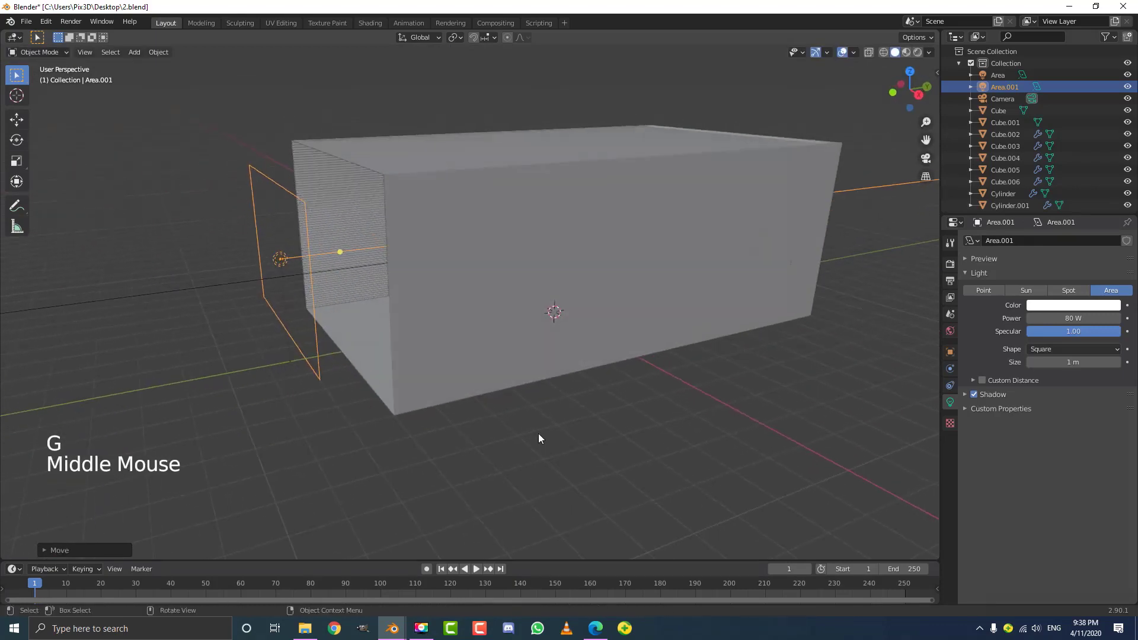
{"action": "key", "text": "g"}
{"action": "left_click", "coordinate": [386, 354]}
- Inspect the duplicated area light's size and placement relative to the camera and the room's open end
{"action": "scroll", "coordinate": [446, 363], "scroll_direction": "up", "scroll_amount": 2}
{"action": "middle_click_drag", "start_coordinate": [386, 354], "coordinate": [451, 335]}
{"action": "scroll", "coordinate": [500, 344], "scroll_direction": "up", "scroll_amount": 1}
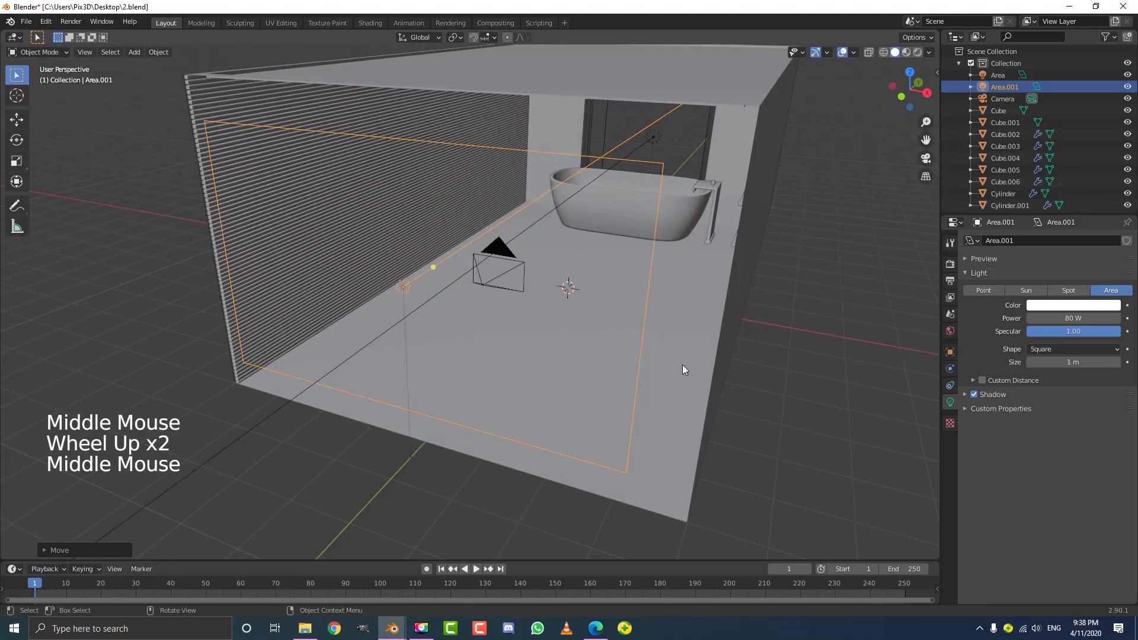
{"action": "scroll", "coordinate": [659, 414], "scroll_direction": "down", "scroll_amount": 2}
{"action": "middle_click_drag", "start_coordinate": [592, 346], "coordinate": [568, 341]}
{"action": "scroll", "coordinate": [497, 304], "scroll_direction": "up", "scroll_amount": 3}
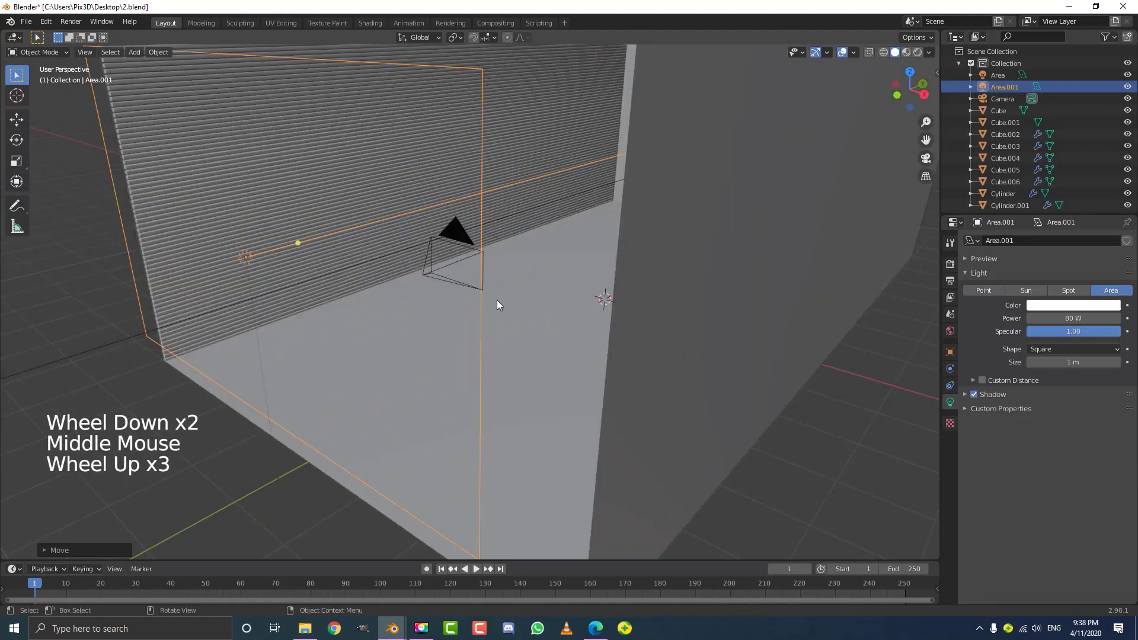
{"action": "scroll", "coordinate": [548, 161], "scroll_direction": "down", "scroll_amount": 3}
{"action": "middle_click_drag", "start_coordinate": [549, 161], "coordinate": [585, 162]}
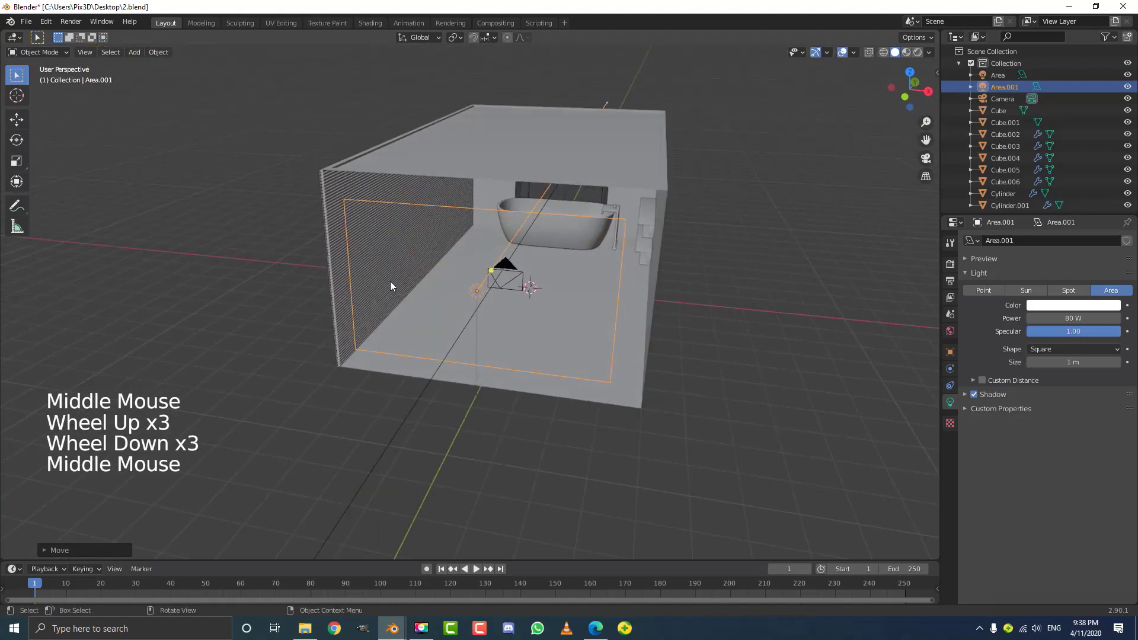
{"action": "middle_click_drag", "start_coordinate": [652, 256], "coordinate": [622, 265]}
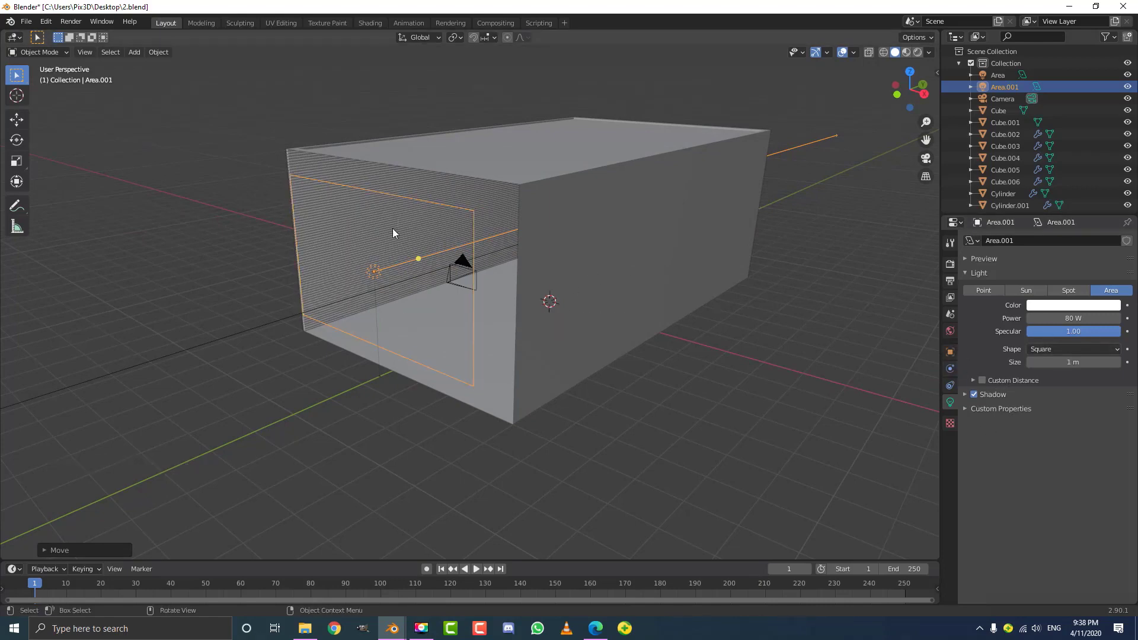
{"action": "middle_click_drag", "start_coordinate": [393, 231], "coordinate": [440, 261]}
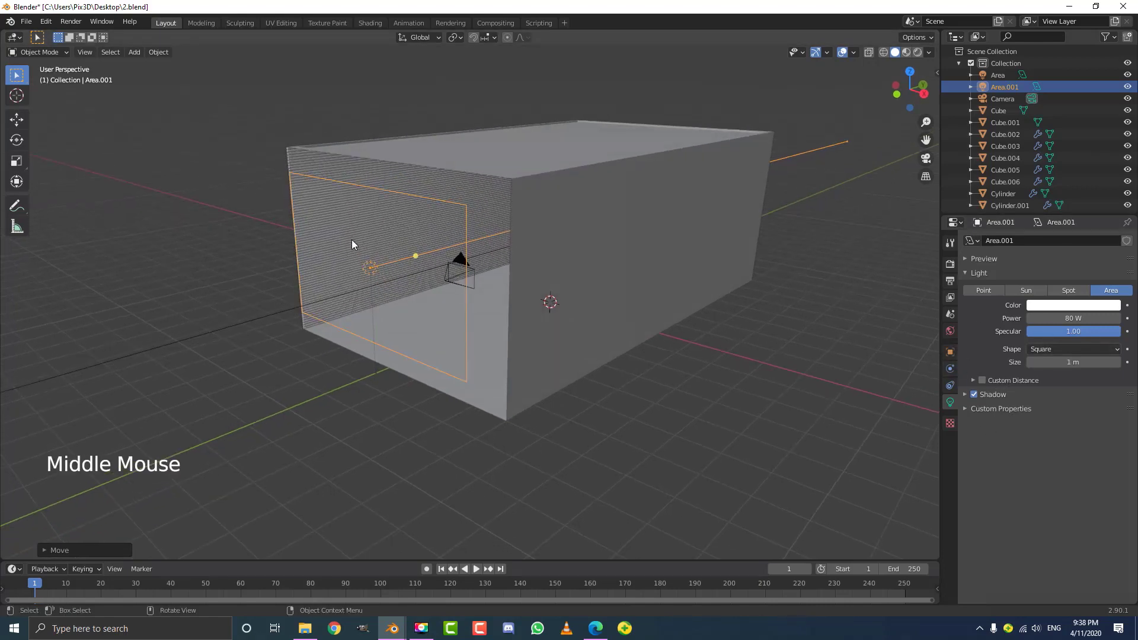
- Set the power of the area light at the room's open end to 230 W
{"action": "left_click", "coordinate": [1066, 319]}
{"action": "type", "text": "2"}
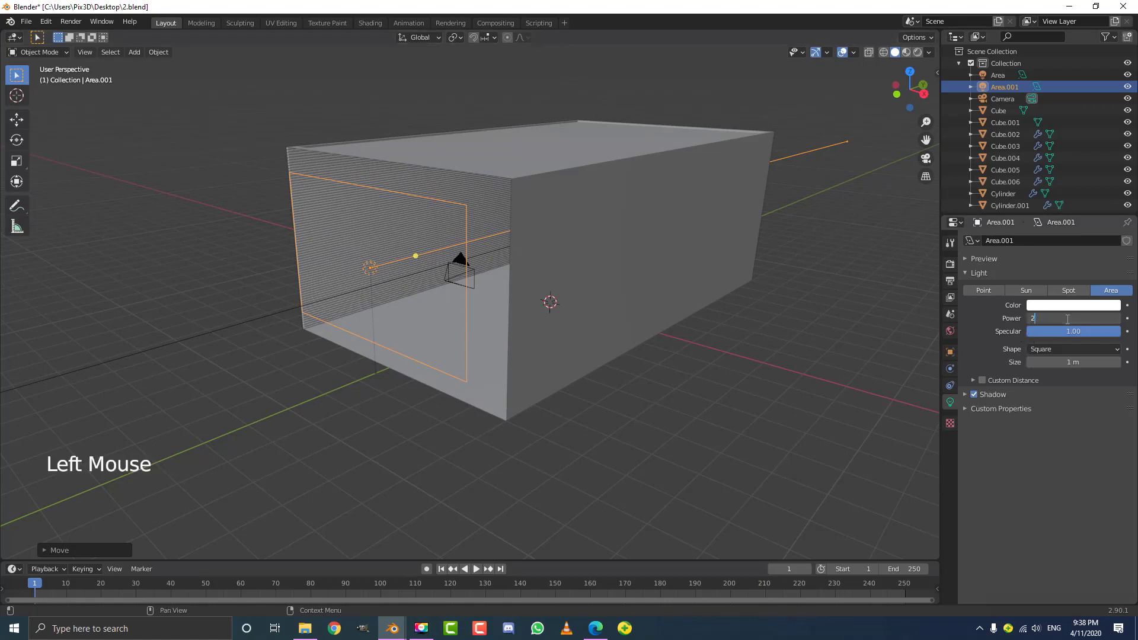
{"action": "key", "text": "Return"}
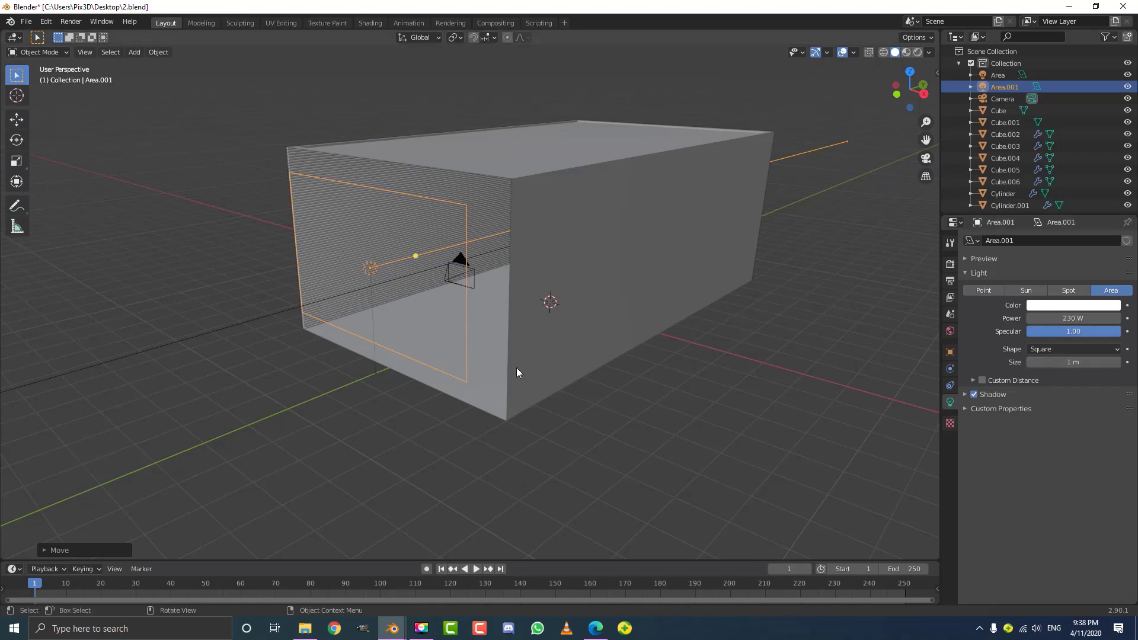
- Examine the room's lighting in rendered shading through the camera and from an angle inside the room
{"action": "scroll", "coordinate": [517, 368], "scroll_direction": "down", "scroll_amount": 2}
{"action": "middle_click_drag", "start_coordinate": [517, 368], "coordinate": [493, 358]}
{"action": "key", "text": "KP_0"}
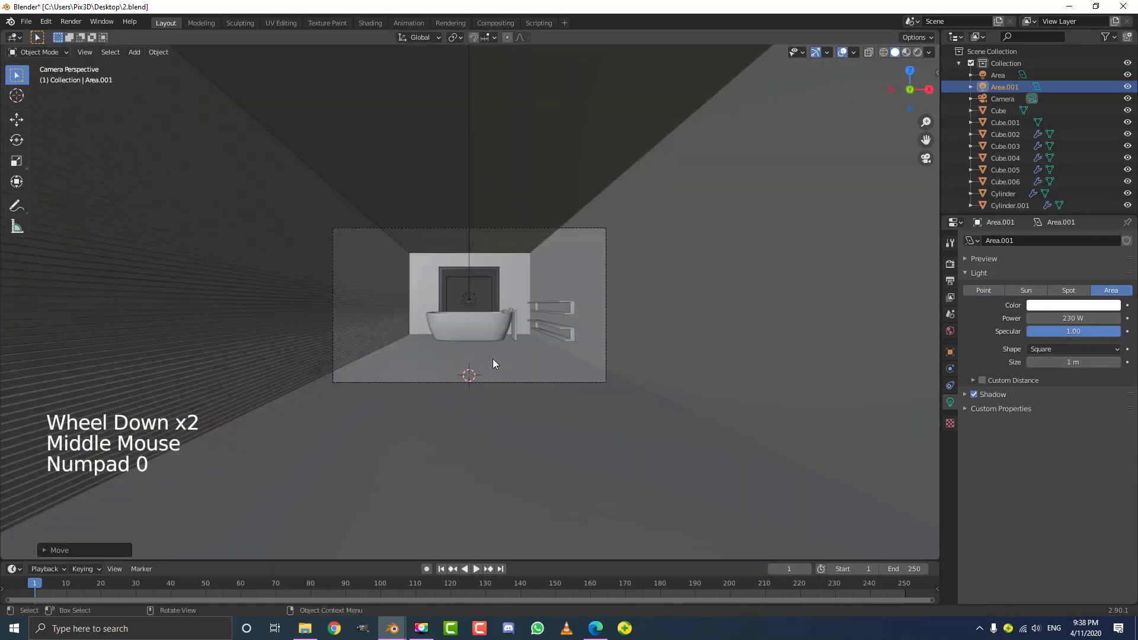
{"action": "scroll", "coordinate": [493, 358], "scroll_direction": "up", "scroll_amount": 4}
{"action": "key", "text": "z"}
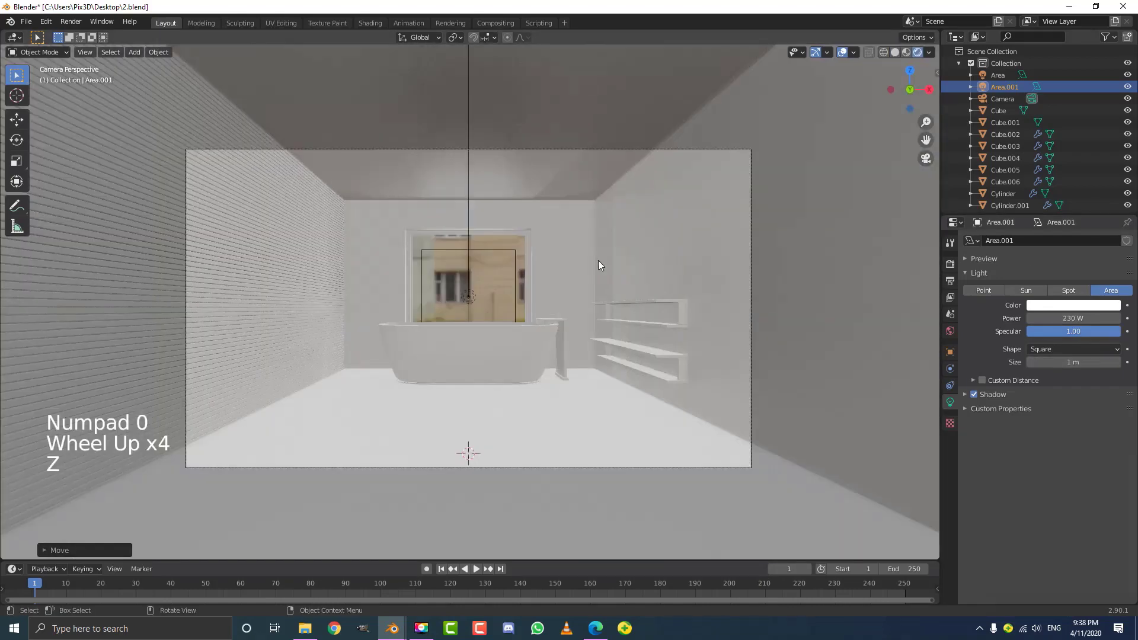
{"action": "scroll", "coordinate": [616, 273], "scroll_direction": "up", "scroll_amount": 2}
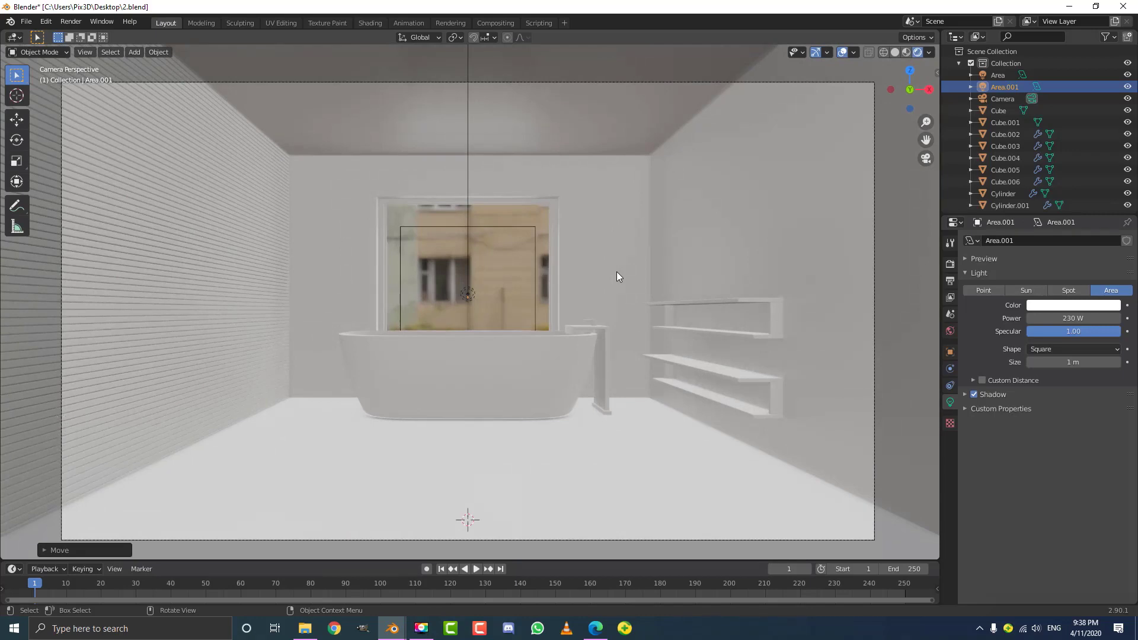
{"action": "scroll", "coordinate": [574, 323], "scroll_direction": "down", "scroll_amount": 3}
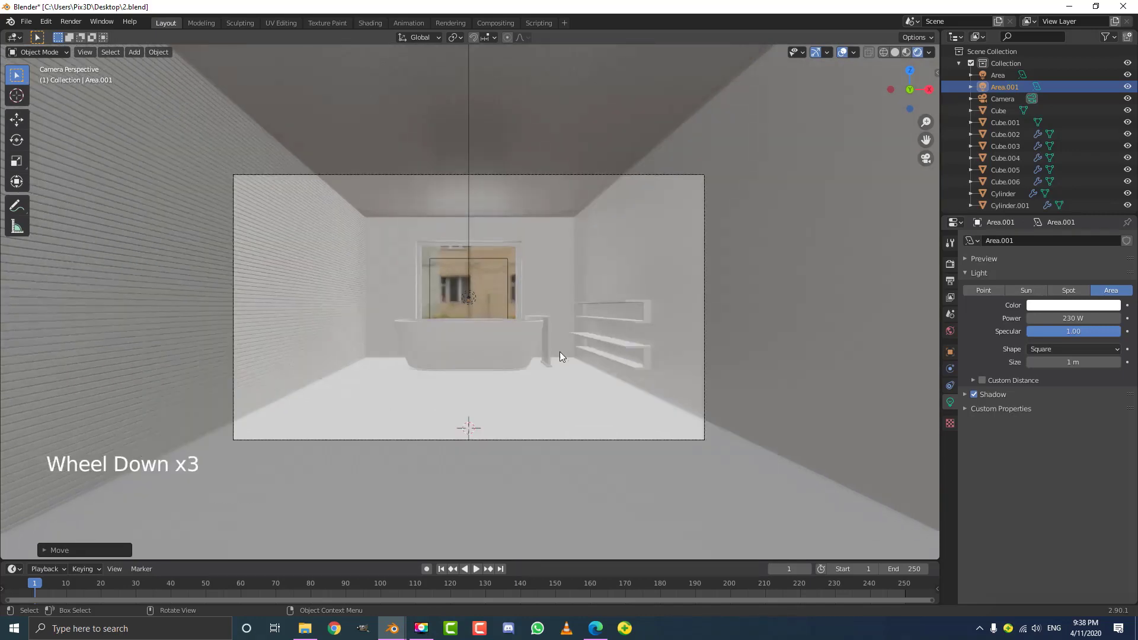
{"action": "scroll", "coordinate": [534, 314], "scroll_direction": "up", "scroll_amount": 3}
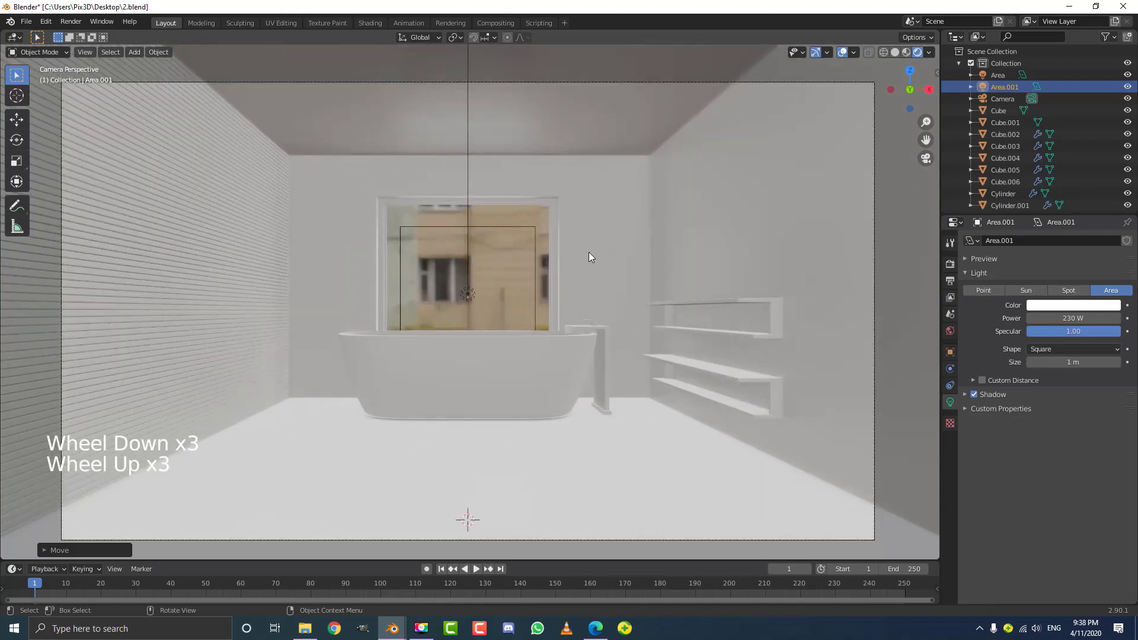
{"action": "scroll", "coordinate": [588, 257], "scroll_direction": "down", "scroll_amount": 4}
{"action": "middle_click_drag", "start_coordinate": [588, 256], "coordinate": [545, 289]}
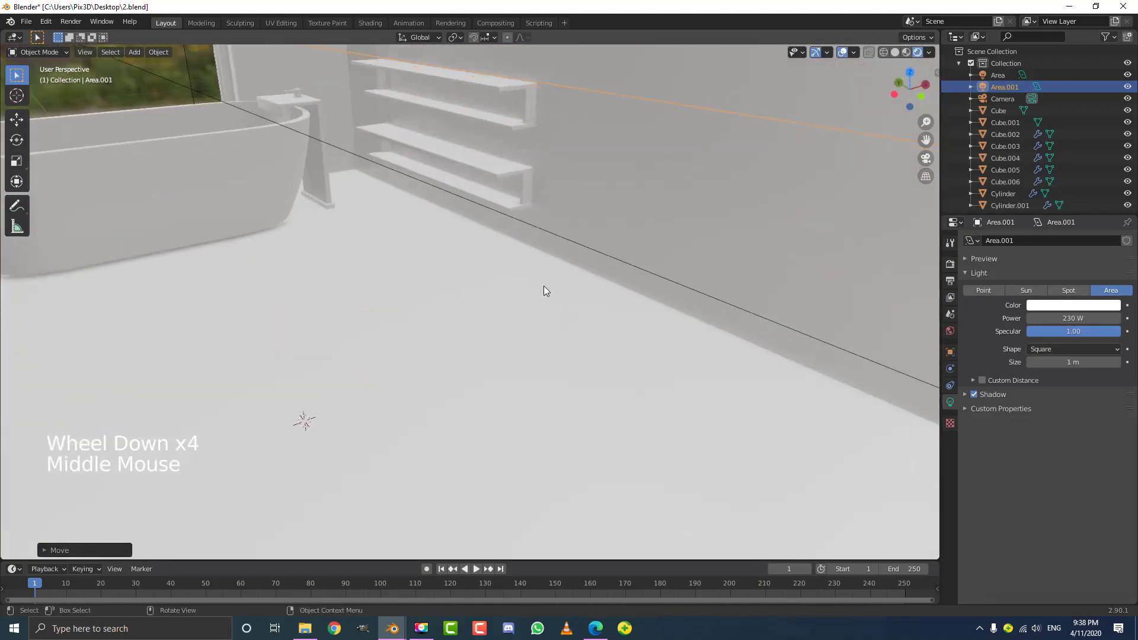
{"action": "scroll", "coordinate": [609, 314], "scroll_direction": "down", "scroll_amount": 4}
{"action": "scroll", "coordinate": [419, 270], "scroll_direction": "down", "scroll_amount": 2}
{"action": "key", "text": "KP_0"}
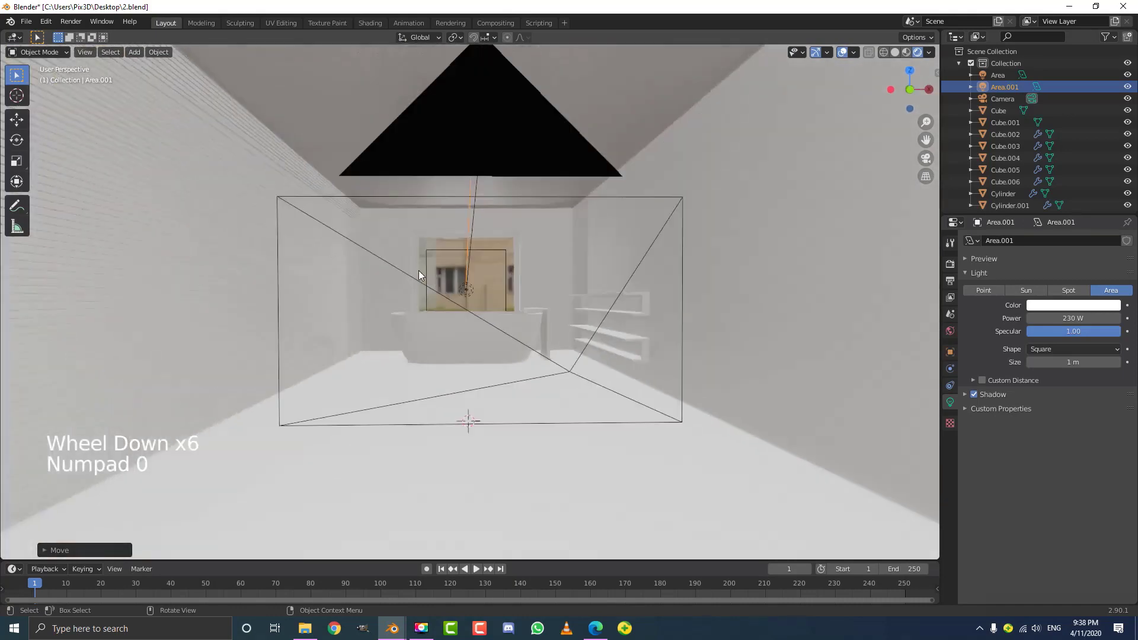
{"action": "scroll", "coordinate": [490, 231], "scroll_direction": "up", "scroll_amount": 3}
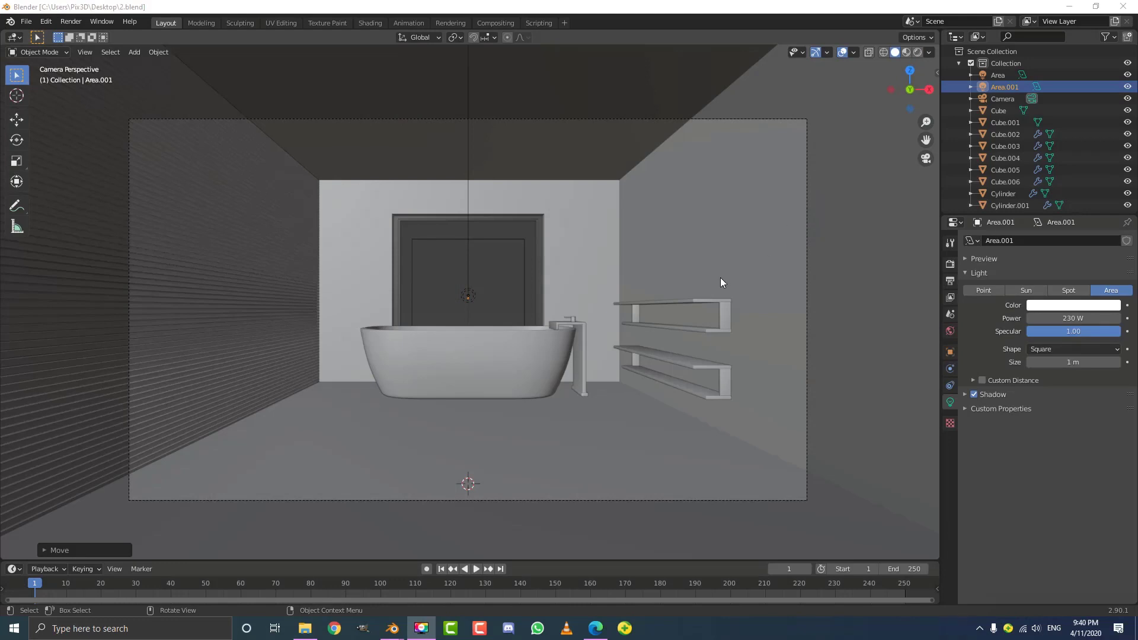
- Switch to the browser and review the All Maps download sizes for TextureHaven's marble_01 and concrete_floor_02 textures
{"action": "left_click", "coordinate": [605, 628]}
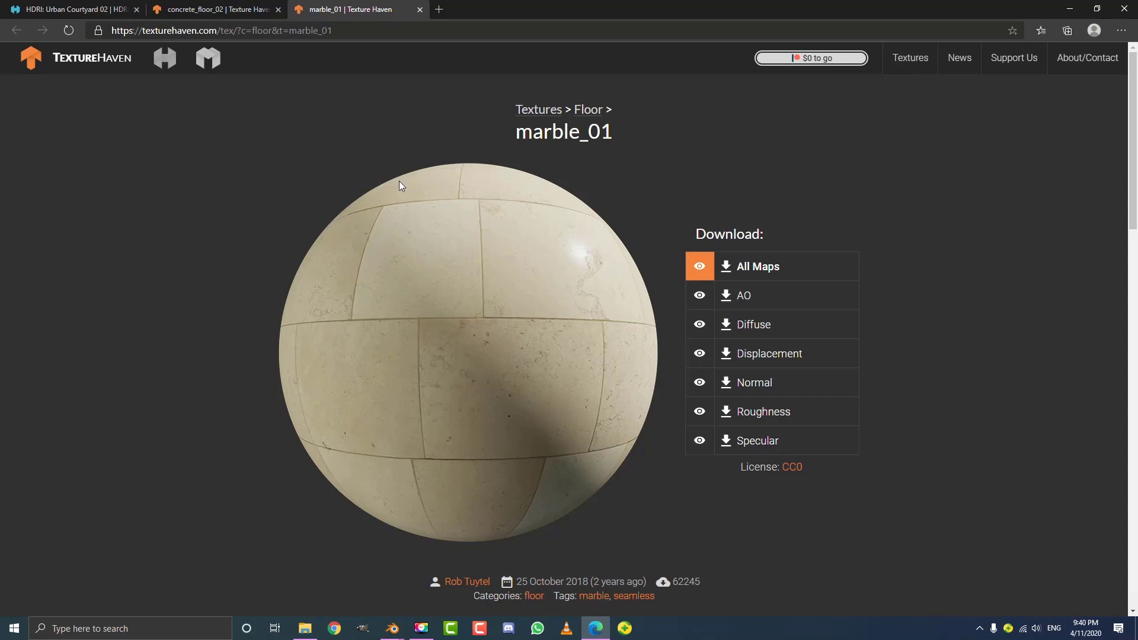
{"action": "left_click", "coordinate": [748, 268]}
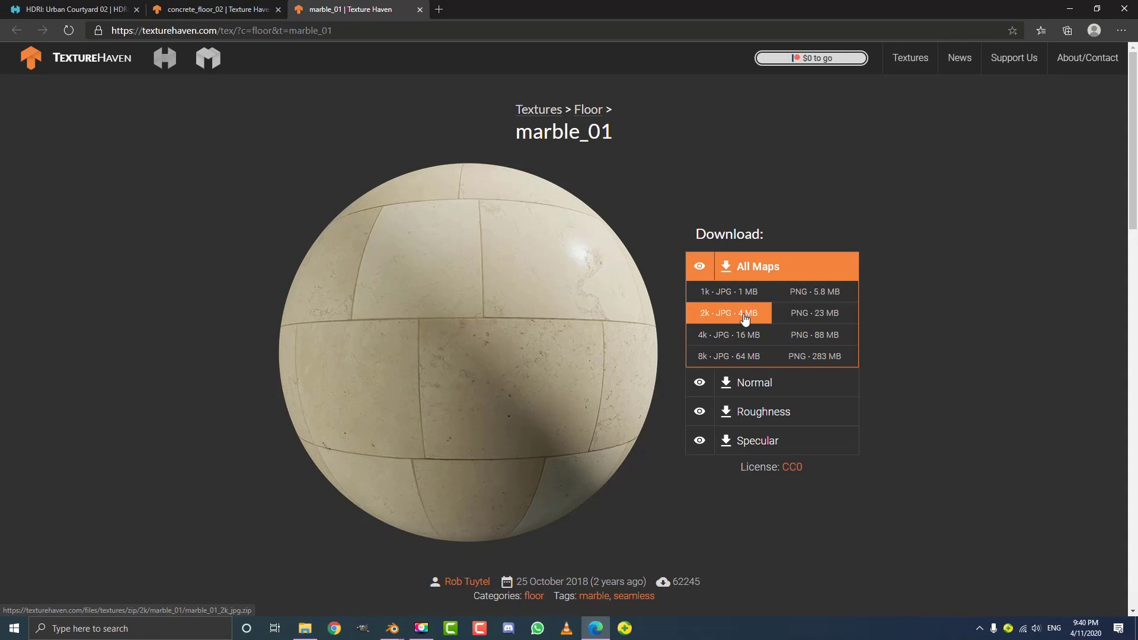
{"action": "left_click", "coordinate": [827, 321]}
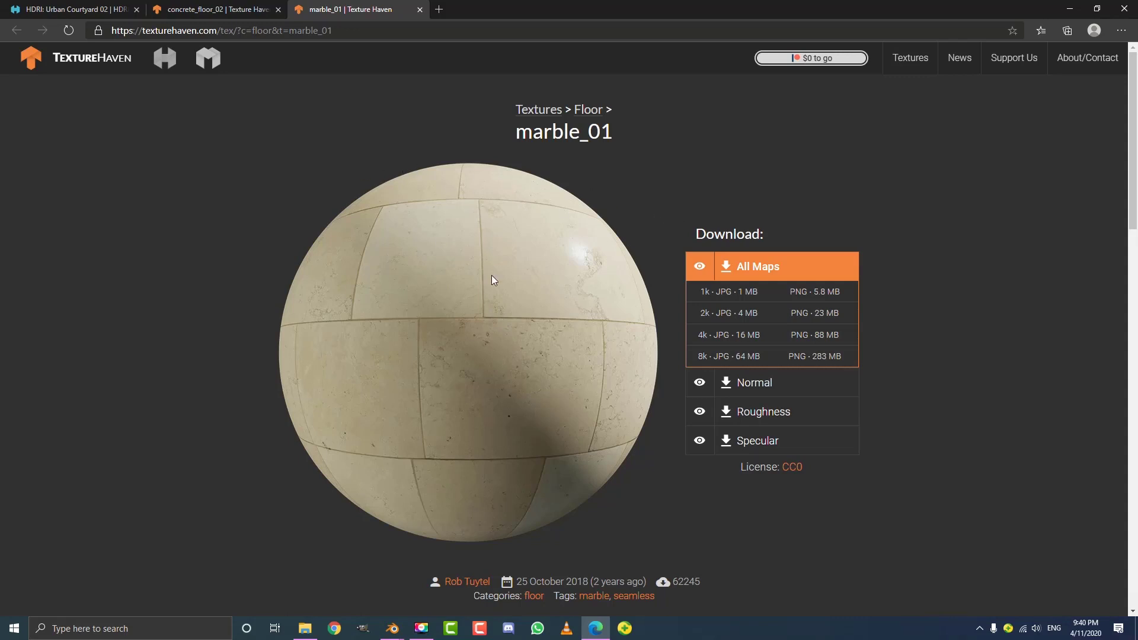
{"action": "left_click", "coordinate": [213, 8]}
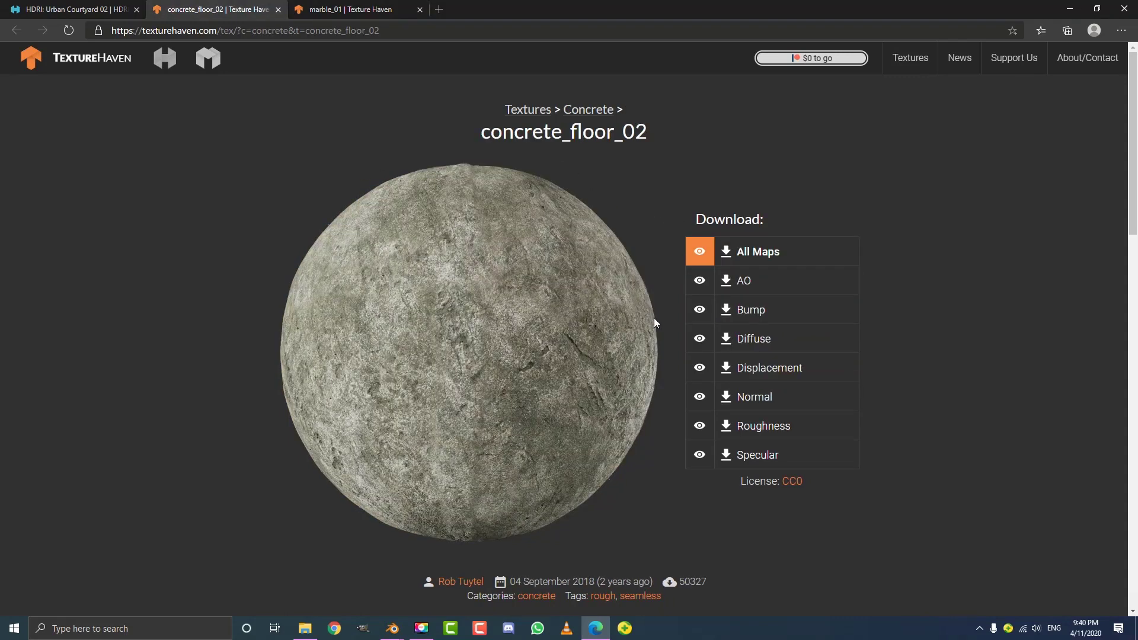
{"action": "mouse_move", "coordinate": [721, 255]}
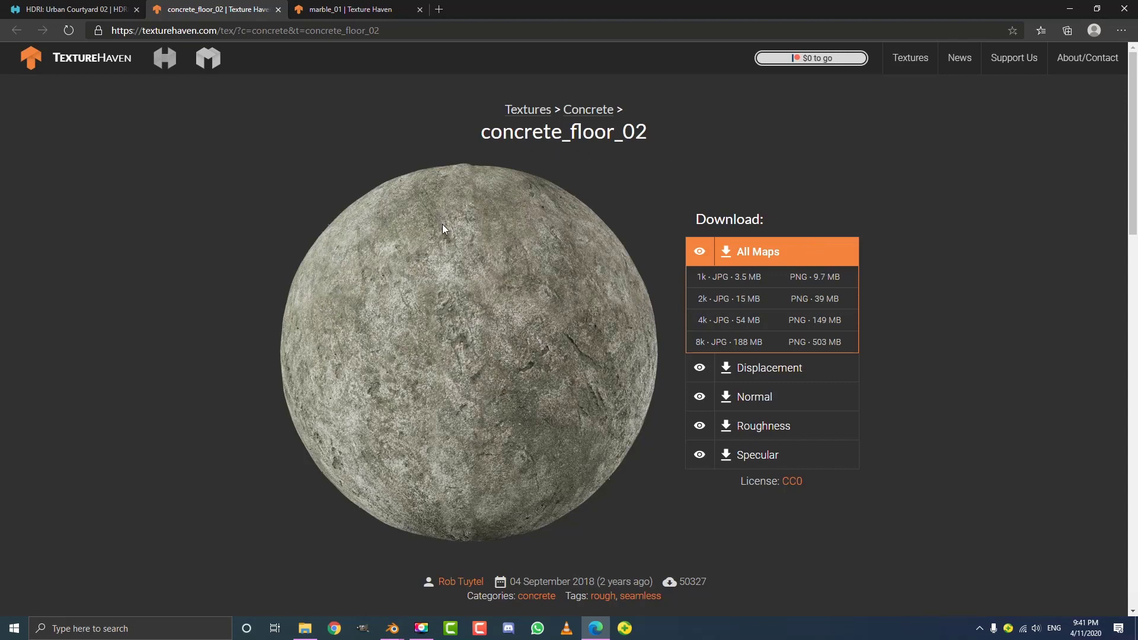
- Uncover the desktop by lowering the Blender window and minimizing the browser, and move the concrete and marble folders up below the Blender shortcut
{"action": "mouse_move", "coordinate": [392, 622]}
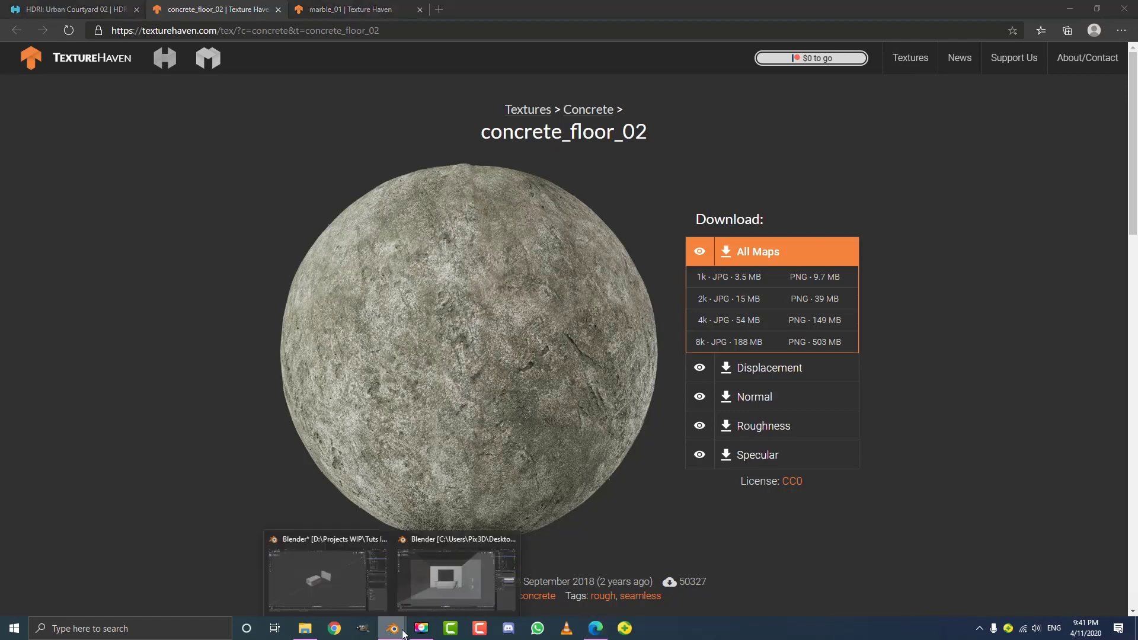
{"action": "left_click", "coordinate": [471, 570]}
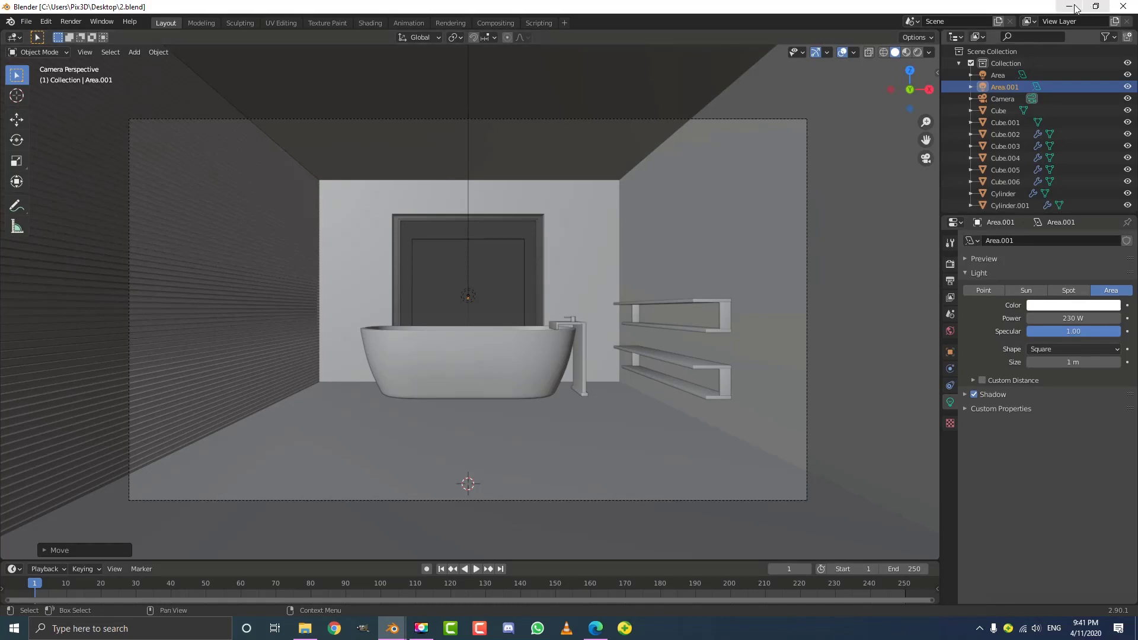
{"action": "left_click_drag", "start_coordinate": [1046, 6], "coordinate": [976, 357]}
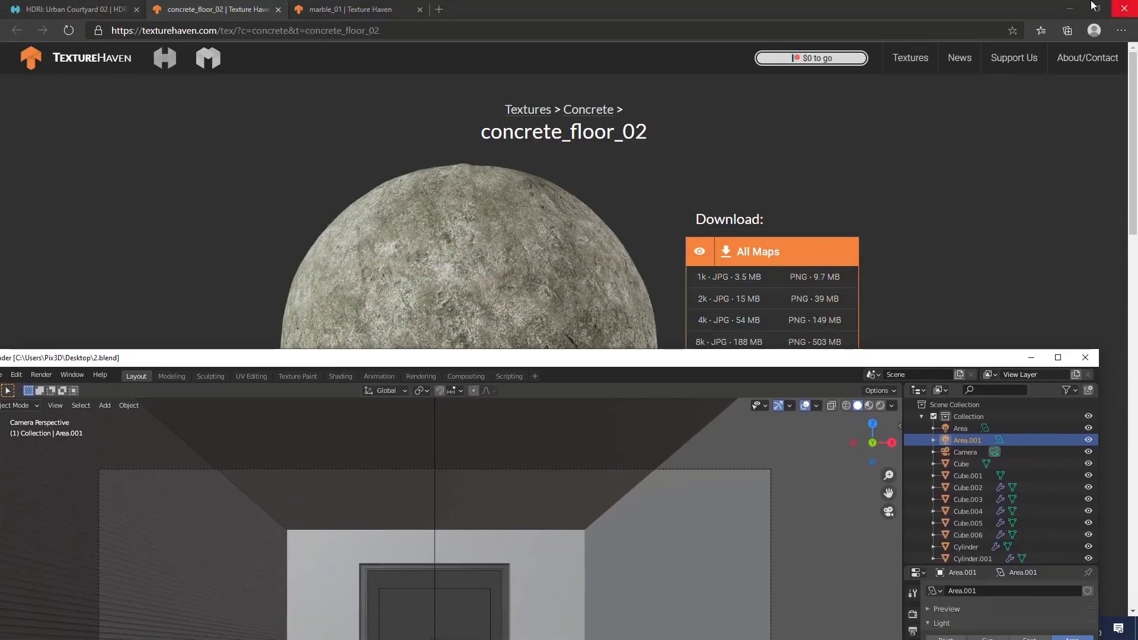
{"action": "left_click", "coordinate": [1069, 8]}
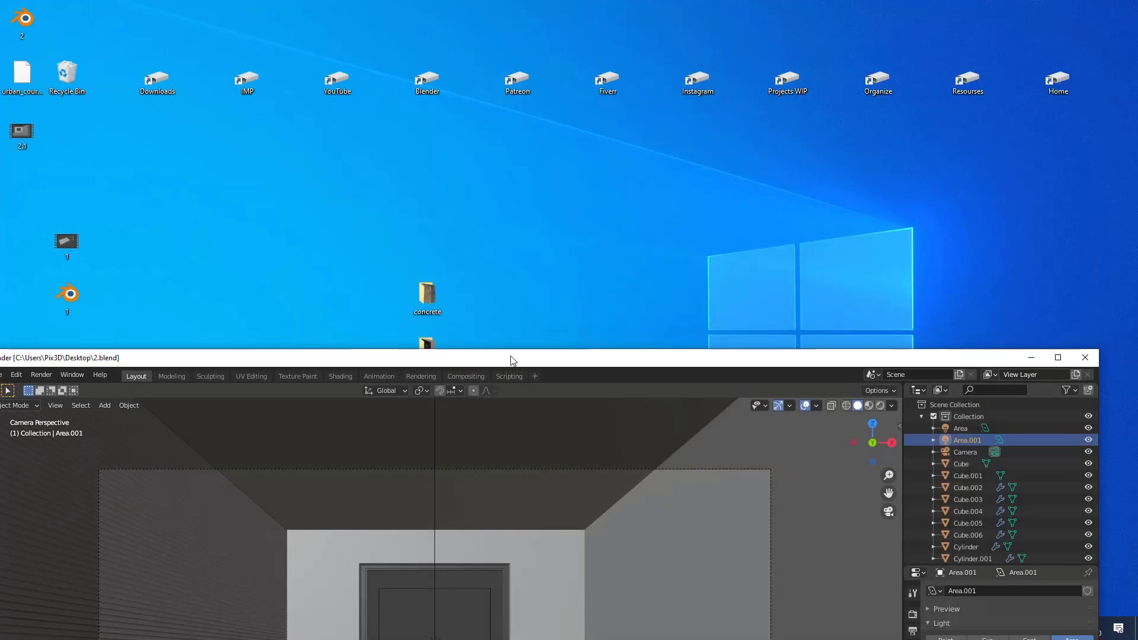
{"action": "left_click_drag", "start_coordinate": [512, 358], "coordinate": [507, 436]}
{"action": "left_click_drag", "start_coordinate": [466, 394], "coordinate": [385, 247]}
{"action": "left_click_drag", "start_coordinate": [423, 289], "coordinate": [426, 141]}
{"action": "left_click", "coordinate": [426, 140]}
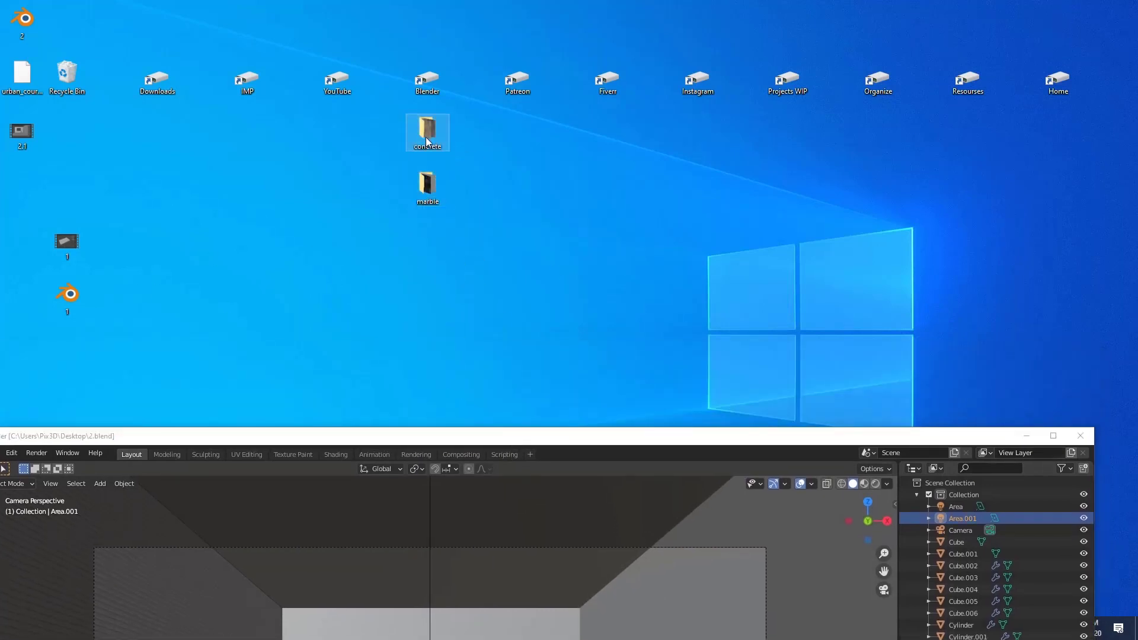
{"action": "left_click", "coordinate": [499, 232]}
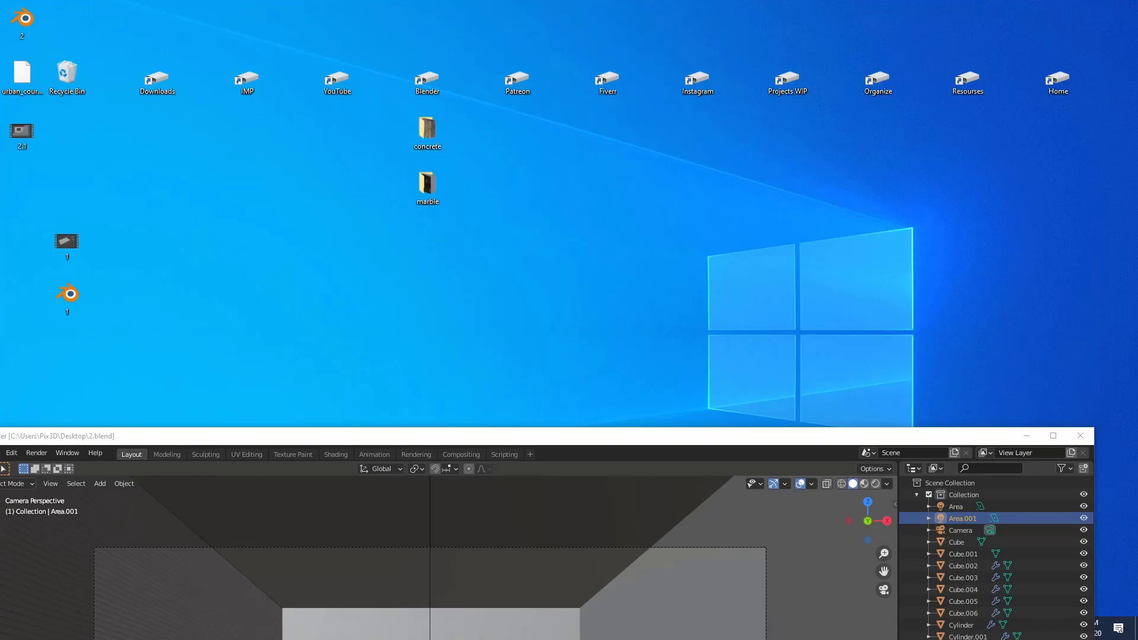
- Check the texture maps in the concrete and marble folders, close the folders and return to Blender at full size
{"action": "double_click", "coordinate": [427, 127]}
{"action": "left_click", "coordinate": [682, 128]}
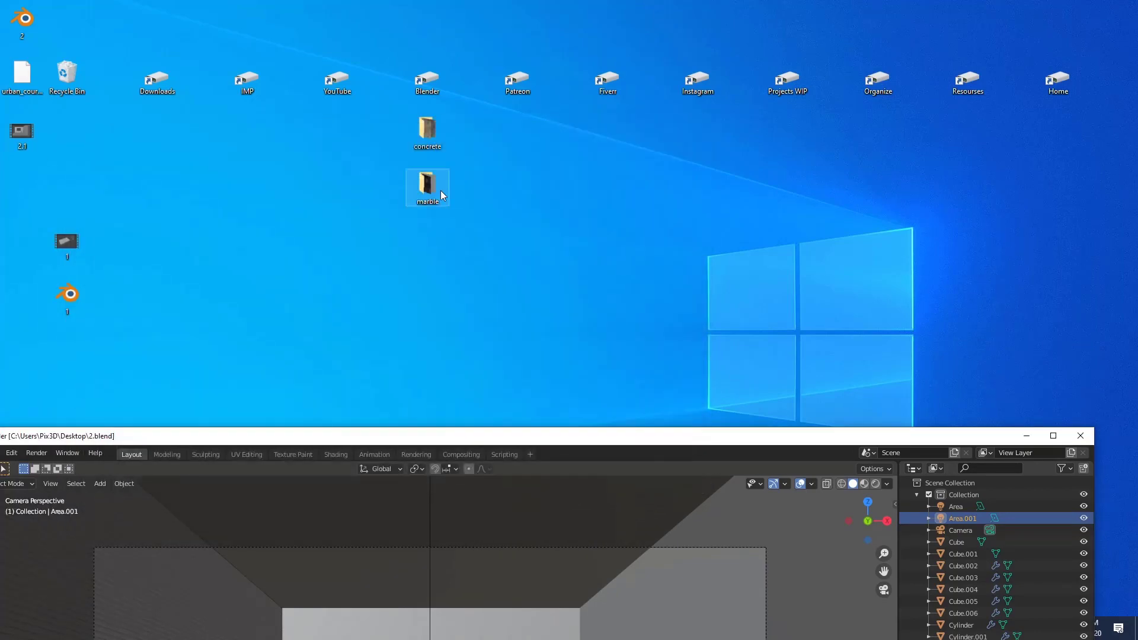
{"action": "double_click", "coordinate": [438, 191]}
{"action": "left_click_drag", "start_coordinate": [406, 119], "coordinate": [485, 73]}
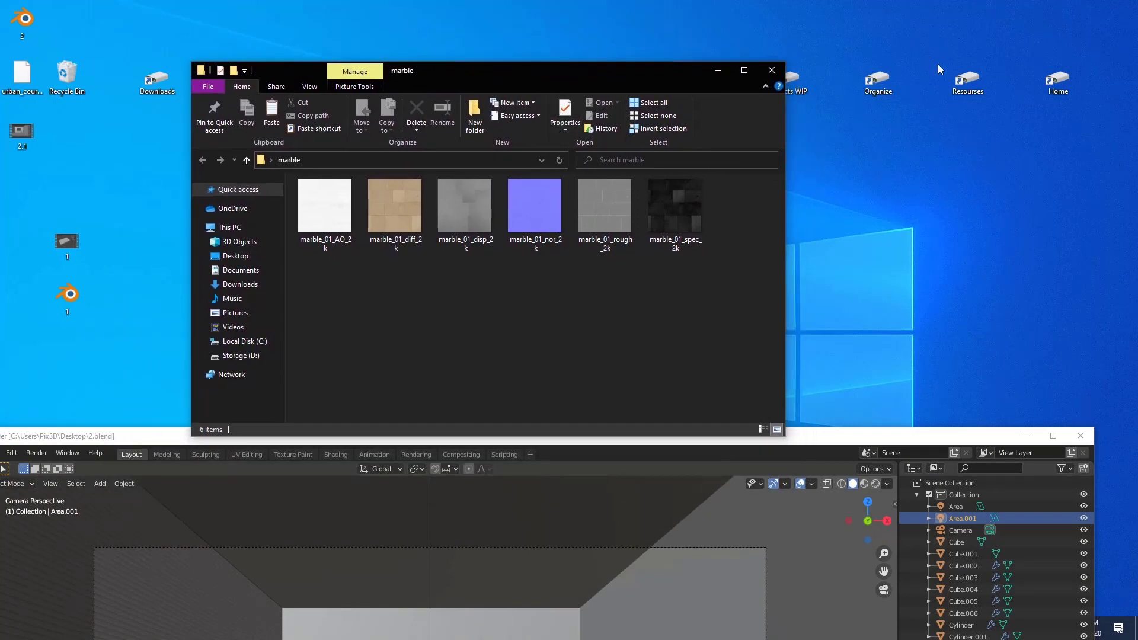
{"action": "left_click", "coordinate": [772, 70]}
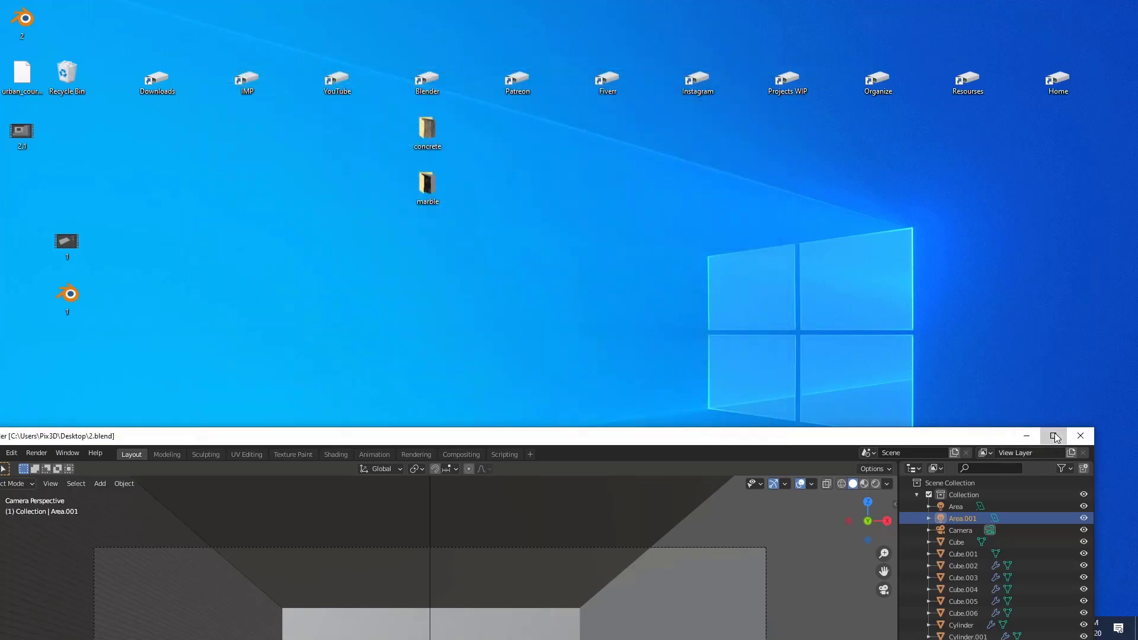
{"action": "left_click", "coordinate": [1053, 435]}
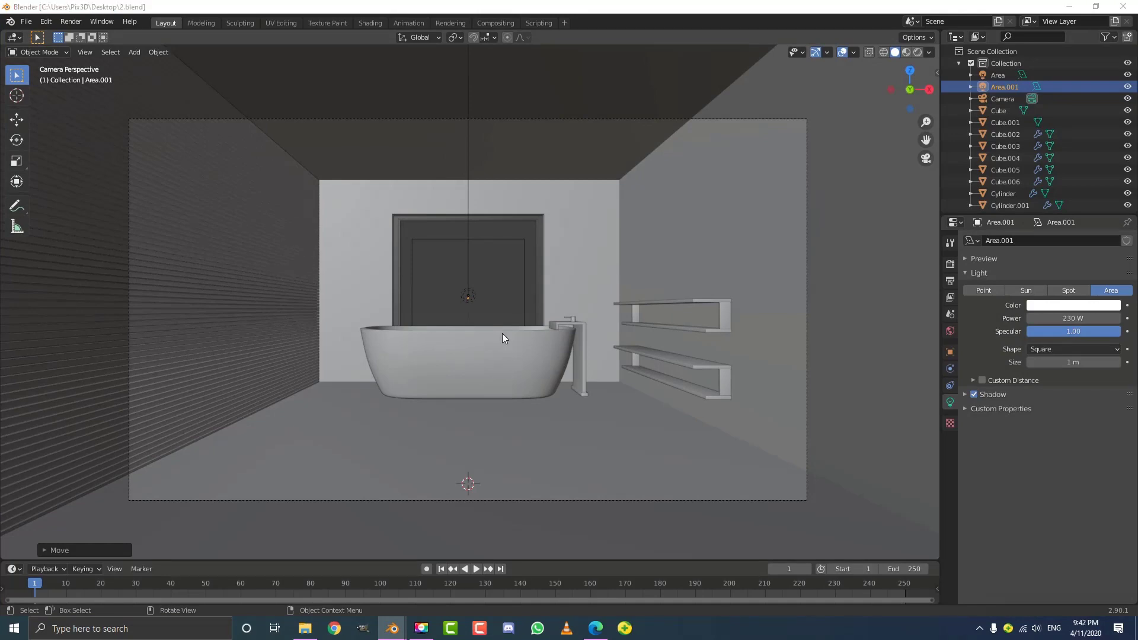
- Open the room shell's mesh for editing in face select mode
{"action": "left_click", "coordinate": [550, 435]}
{"action": "scroll", "coordinate": [549, 435], "scroll_direction": "down", "scroll_amount": 9}
{"action": "middle_click_drag", "start_coordinate": [531, 429], "coordinate": [559, 391]}
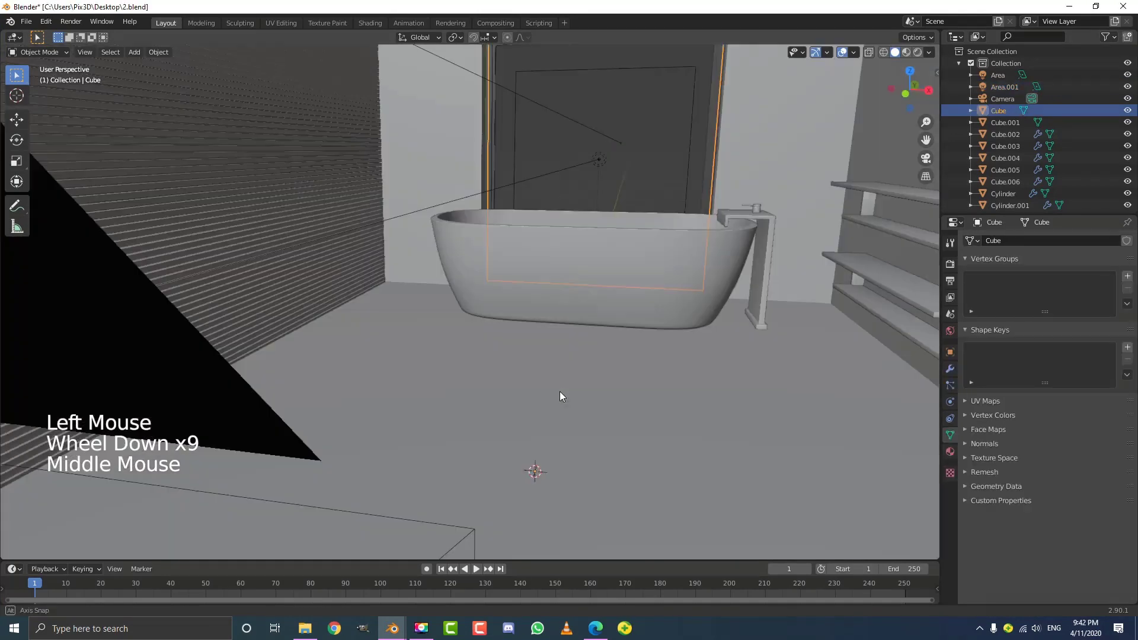
{"action": "scroll", "coordinate": [541, 393], "scroll_direction": "down", "scroll_amount": 6}
{"action": "scroll", "coordinate": [484, 385], "scroll_direction": "down", "scroll_amount": 8}
{"action": "scroll", "coordinate": [498, 374], "scroll_direction": "up", "scroll_amount": 3}
{"action": "middle_click_drag", "start_coordinate": [483, 385], "coordinate": [439, 356]}
{"action": "key", "text": "Tab"}
{"action": "left_click", "coordinate": [101, 52]}
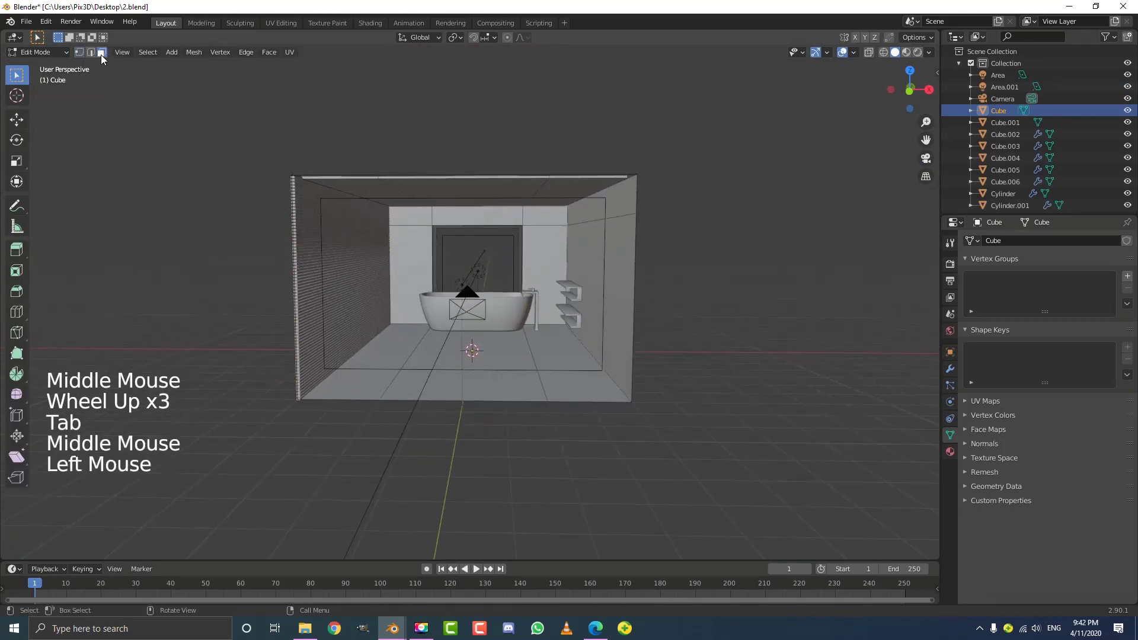
- Separate the room's three floor faces into their own object and return to Object Mode
{"action": "middle_click_drag", "start_coordinate": [332, 249], "coordinate": [342, 253]}
{"action": "scroll", "coordinate": [343, 253], "scroll_direction": "up", "scroll_amount": 1}
{"action": "left_click", "coordinate": [355, 379], "text": "shift"}
{"action": "left_click", "coordinate": [461, 372], "text": "shift"}
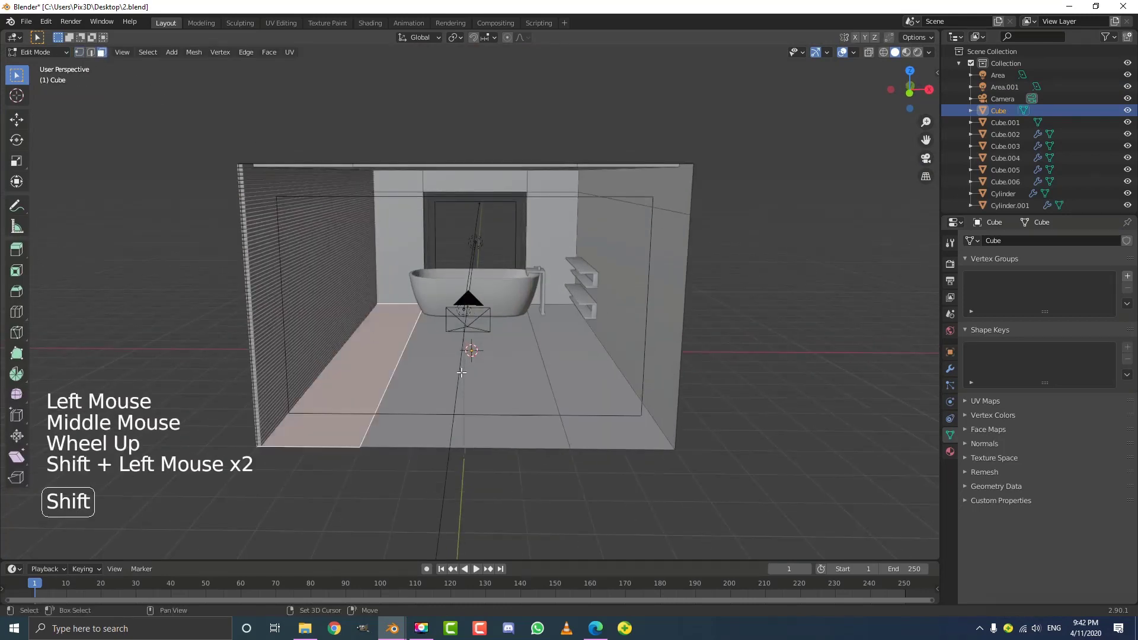
{"action": "left_click", "coordinate": [578, 370], "text": "shift"}
{"action": "middle_click_drag", "start_coordinate": [578, 370], "coordinate": [558, 314]}
{"action": "scroll", "coordinate": [558, 314], "scroll_direction": "up", "scroll_amount": 2}
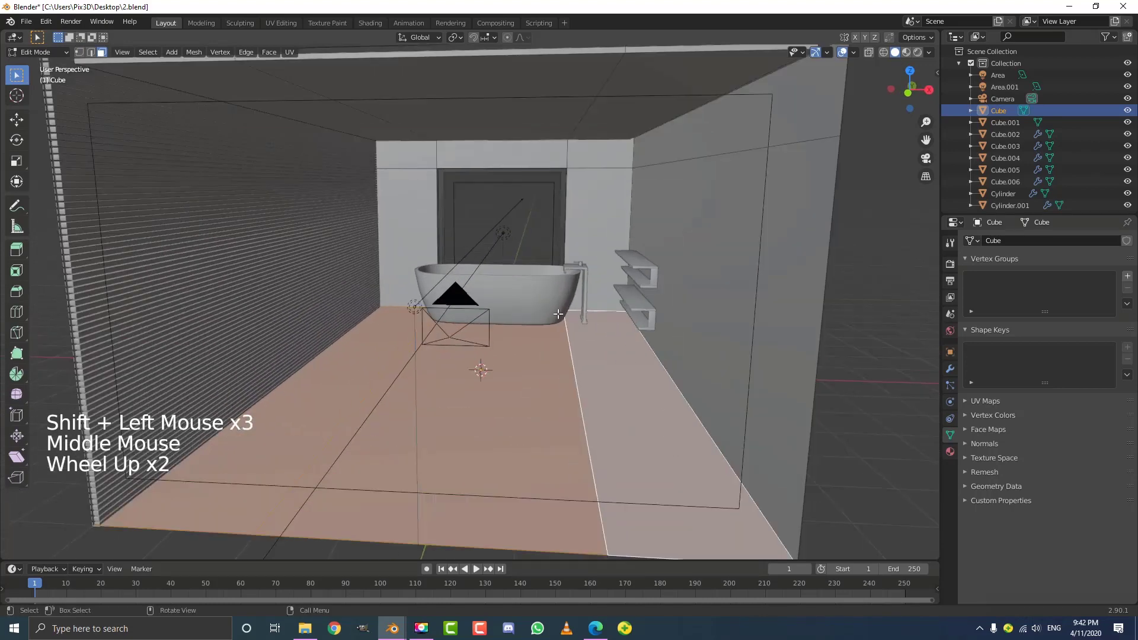
{"action": "key", "text": "p"}
{"action": "left_click", "coordinate": [478, 283]}
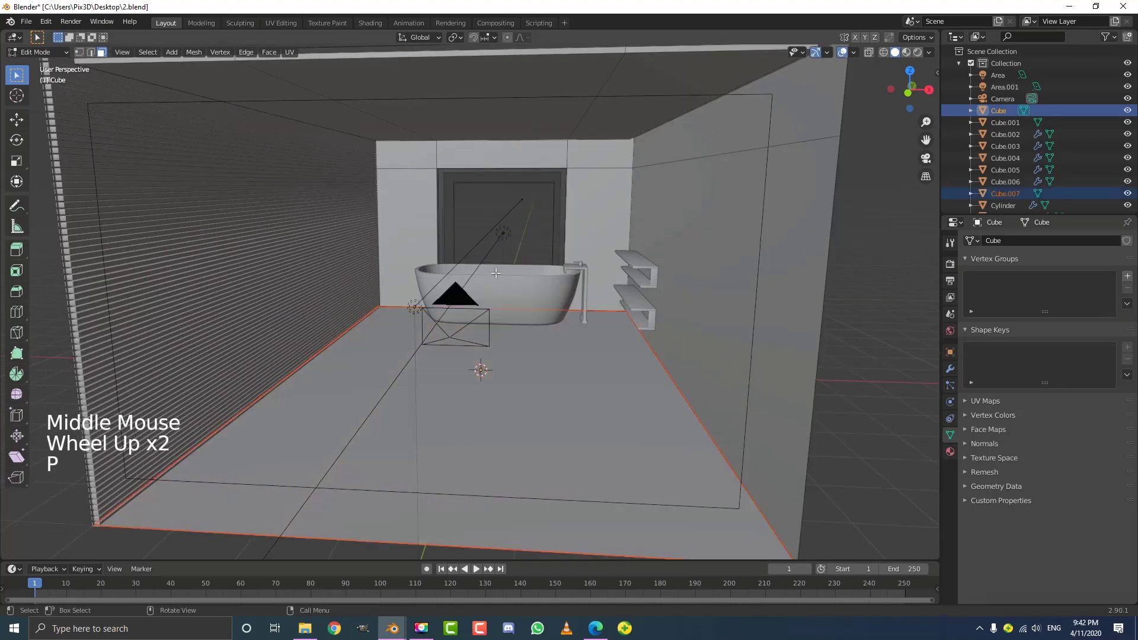
{"action": "scroll", "coordinate": [489, 356], "scroll_direction": "down", "scroll_amount": 4}
{"action": "key", "text": "Tab"}
- Select the separated floor object and give it a new material named "floor"
{"action": "left_click", "coordinate": [529, 348]}
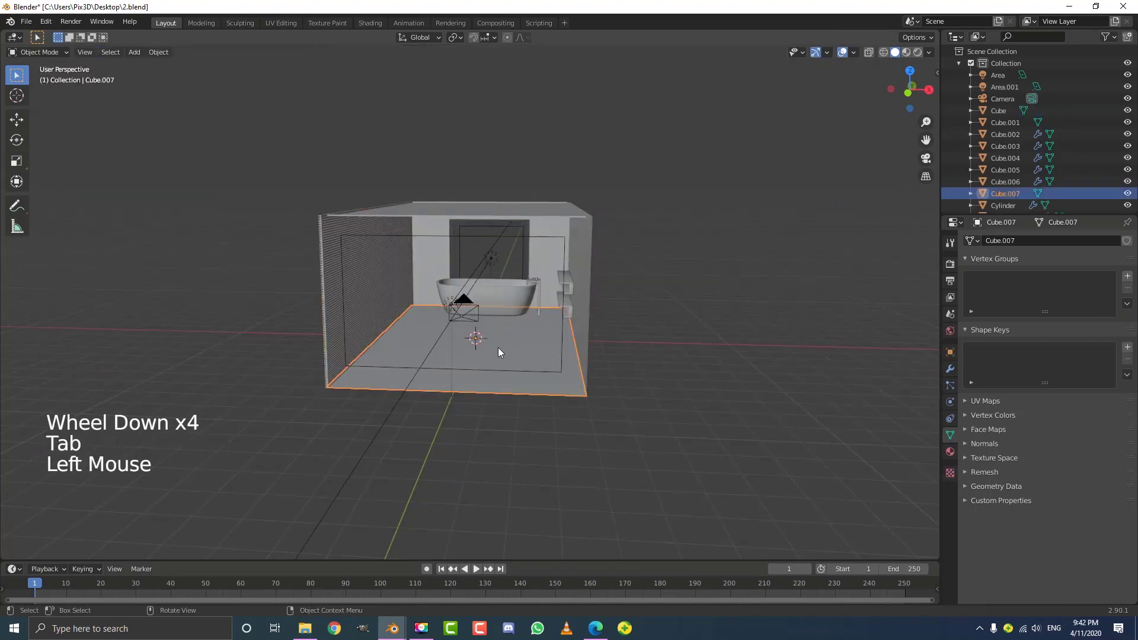
{"action": "key", "text": "g"}
{"action": "right_click", "coordinate": [480, 295]}
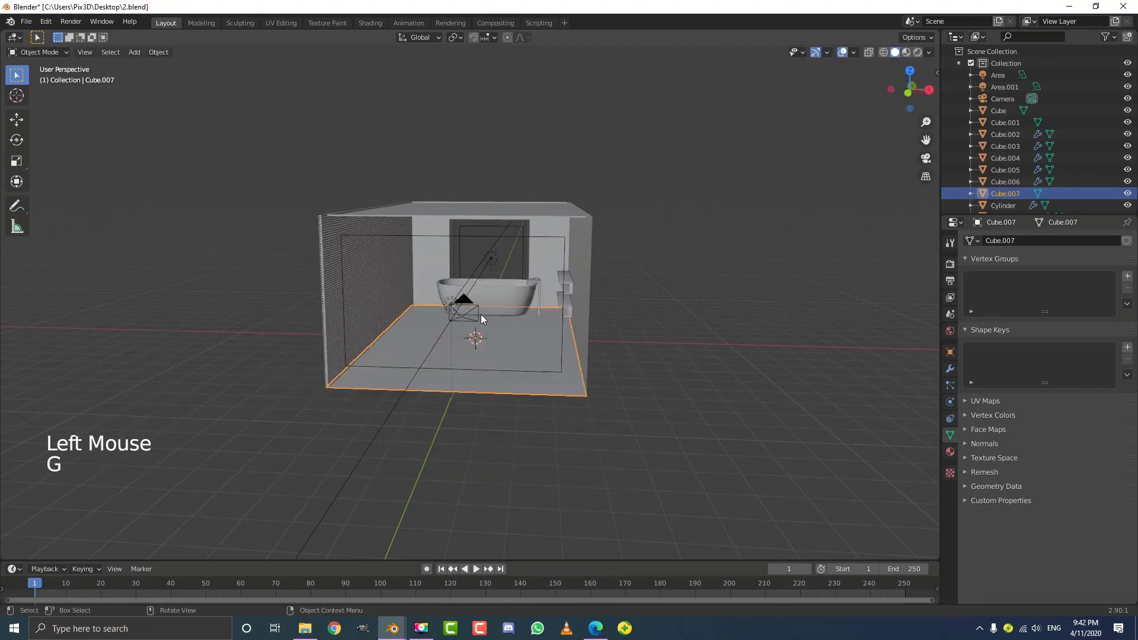
{"action": "scroll", "coordinate": [481, 314], "scroll_direction": "up", "scroll_amount": 1}
{"action": "left_click", "coordinate": [949, 451]}
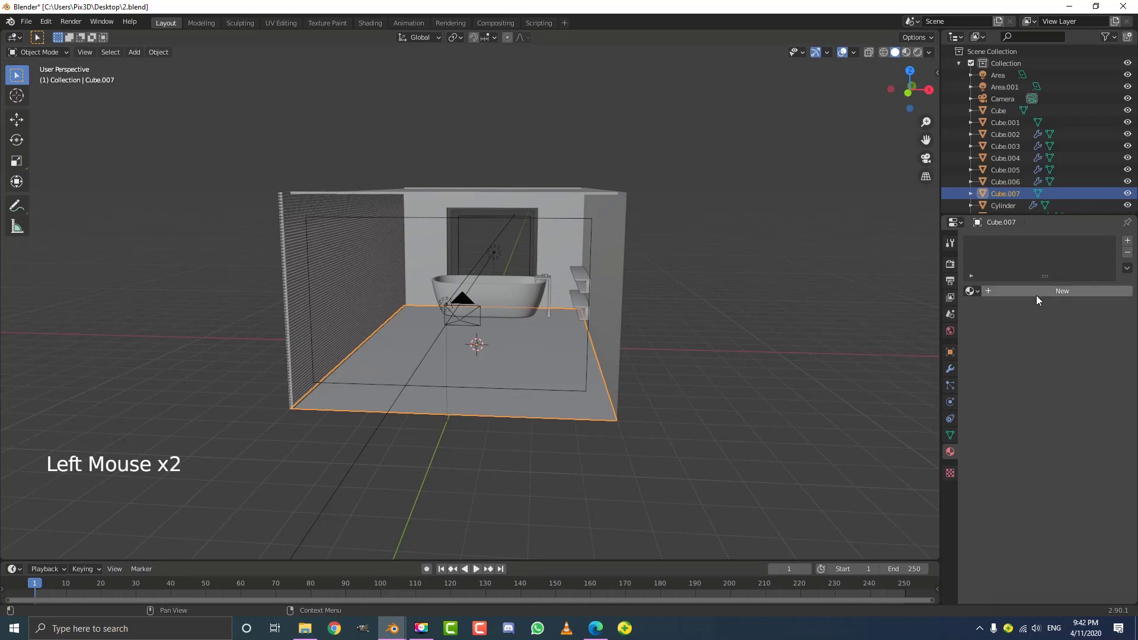
{"action": "left_click", "coordinate": [1039, 291]}
{"action": "left_click", "coordinate": [1021, 290]}
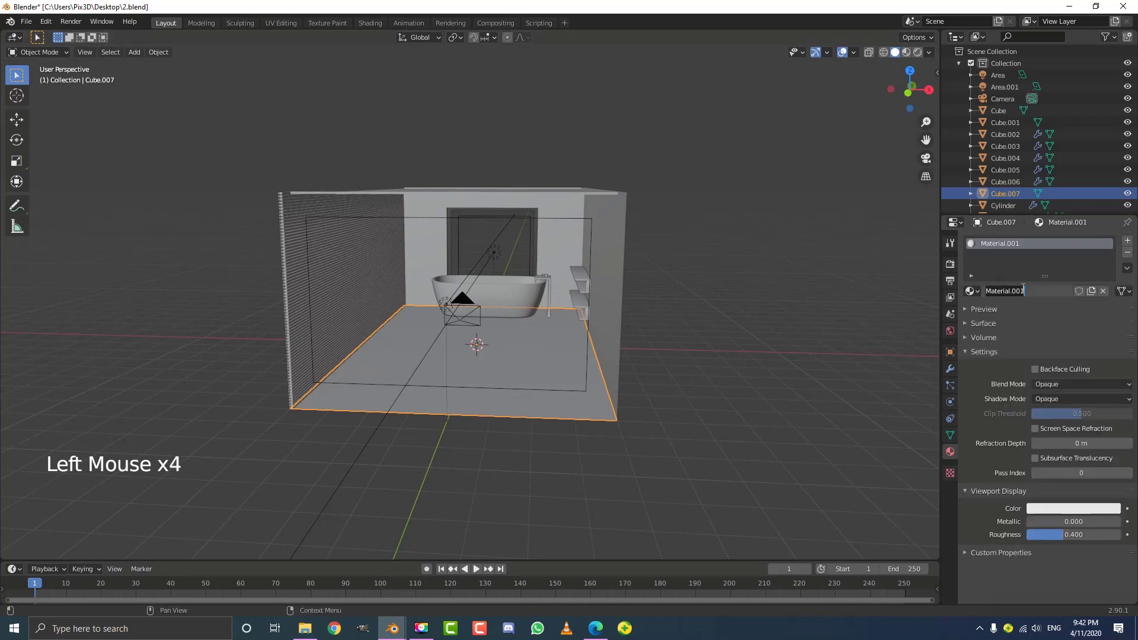
{"action": "key", "text": "ctrl+a"}
{"action": "type", "text": "floor"}
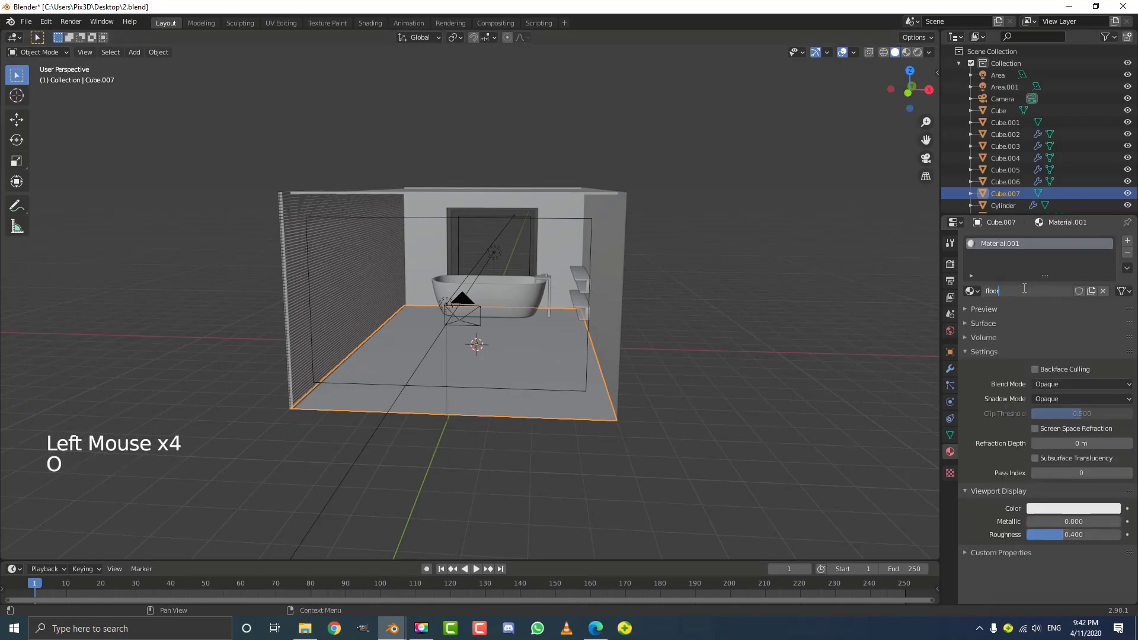
{"action": "key", "text": "Return"}
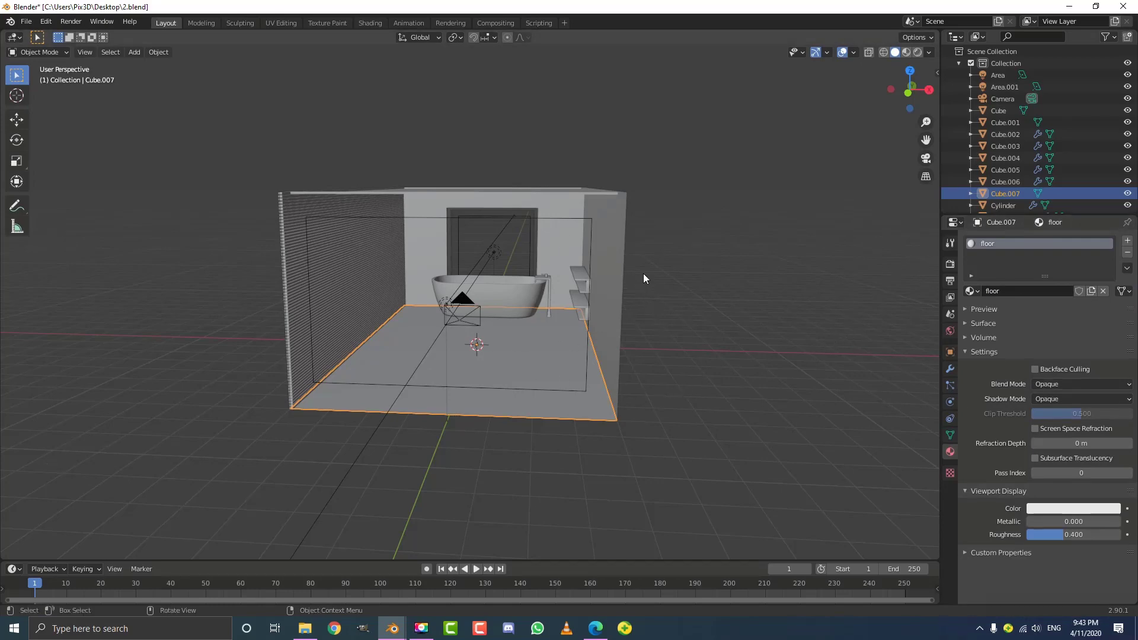
- Switch to the Shading workspace and display the scene through the camera in rendered shading
{"action": "left_click", "coordinate": [377, 22]}
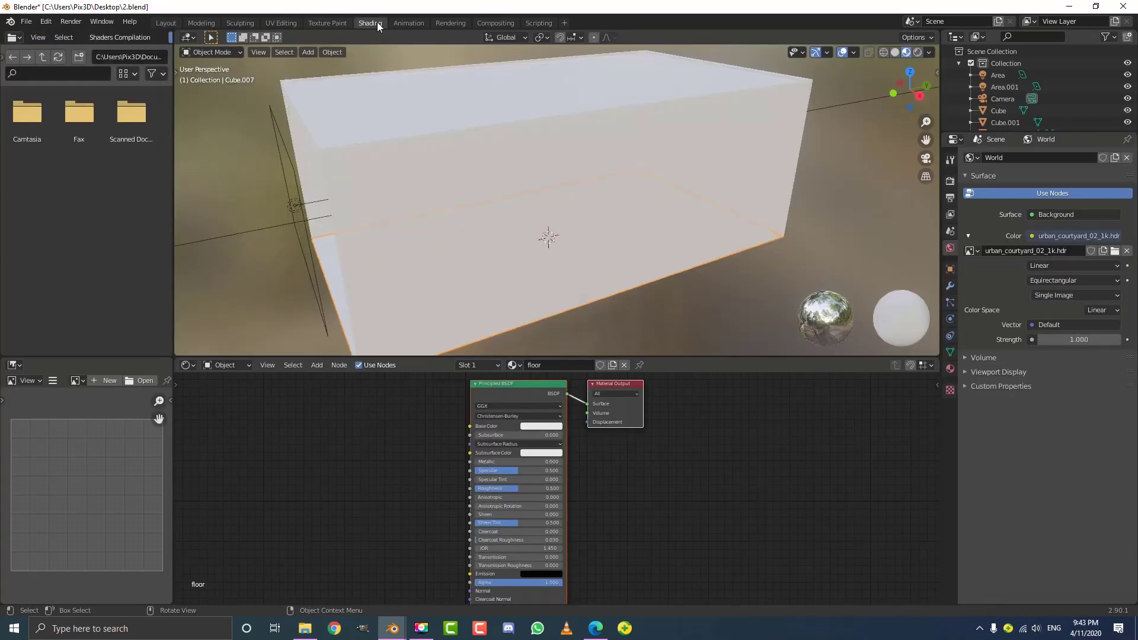
{"action": "key", "text": "KP_0"}
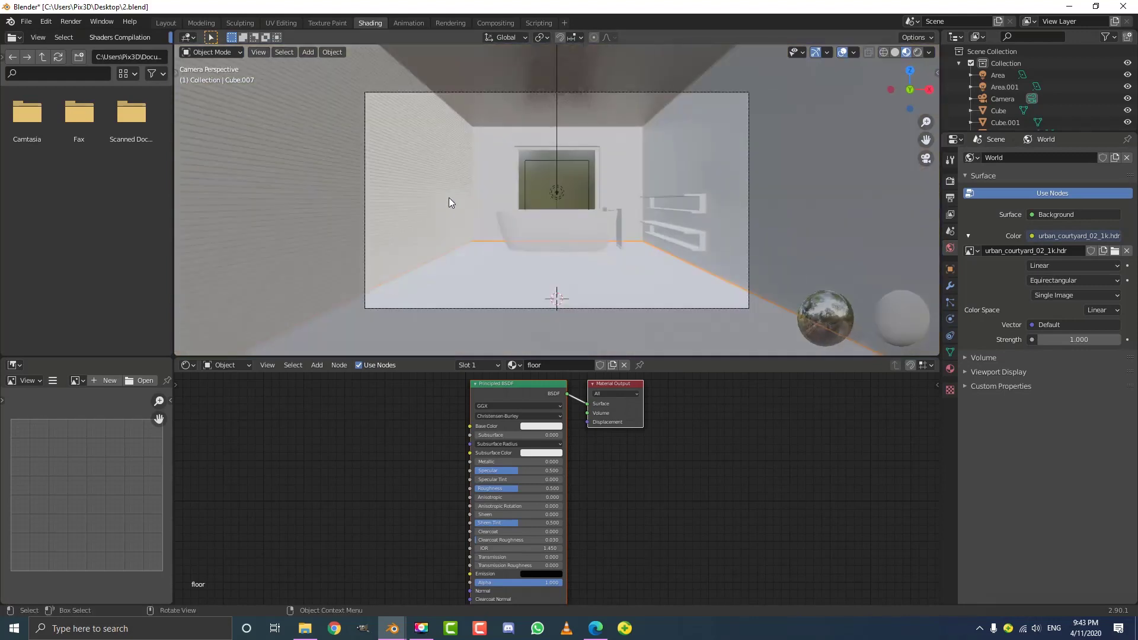
{"action": "scroll", "coordinate": [495, 218], "scroll_direction": "up", "scroll_amount": 2}
{"action": "middle_click_drag", "start_coordinate": [526, 230], "coordinate": [504, 165], "text": "shift"}
{"action": "scroll", "coordinate": [503, 195], "scroll_direction": "down", "scroll_amount": 3}
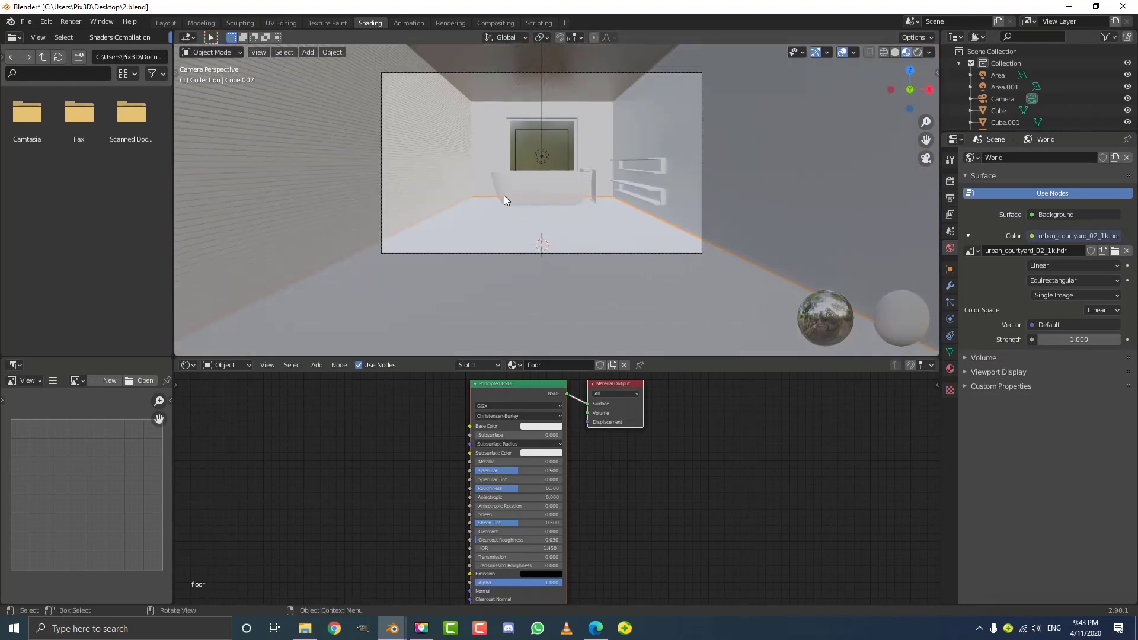
{"action": "key", "text": "z"}
{"action": "left_click", "coordinate": [524, 125]}
{"action": "scroll", "coordinate": [576, 197], "scroll_direction": "up", "scroll_amount": 1}
{"action": "scroll", "coordinate": [573, 196], "scroll_direction": "up", "scroll_amount": 1}
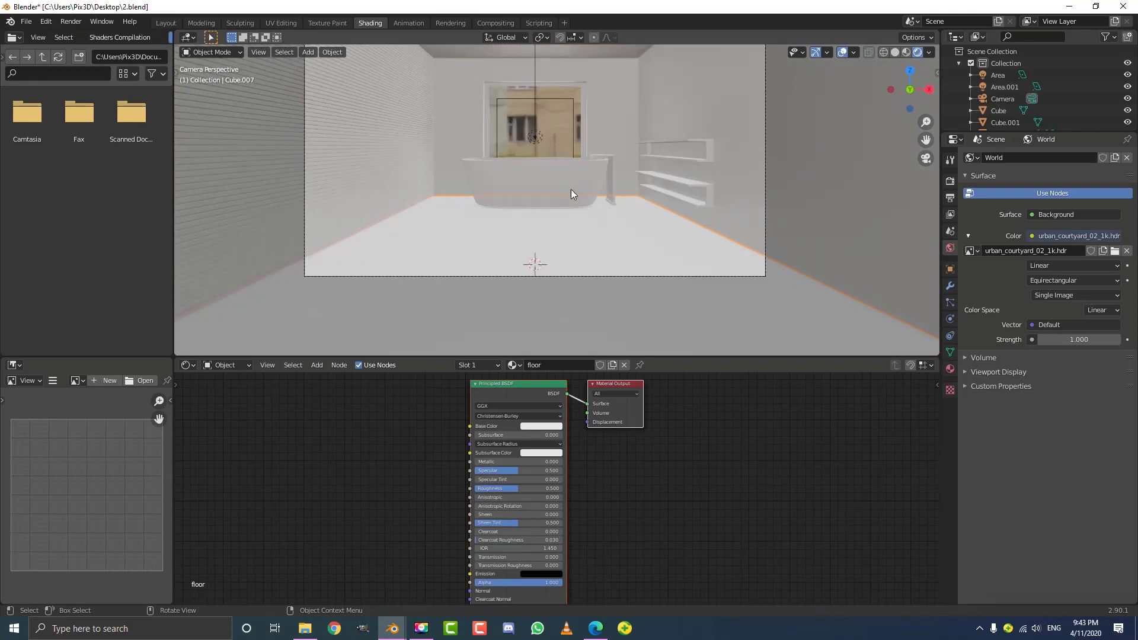
{"action": "scroll", "coordinate": [560, 226], "scroll_direction": "down", "scroll_amount": 2}
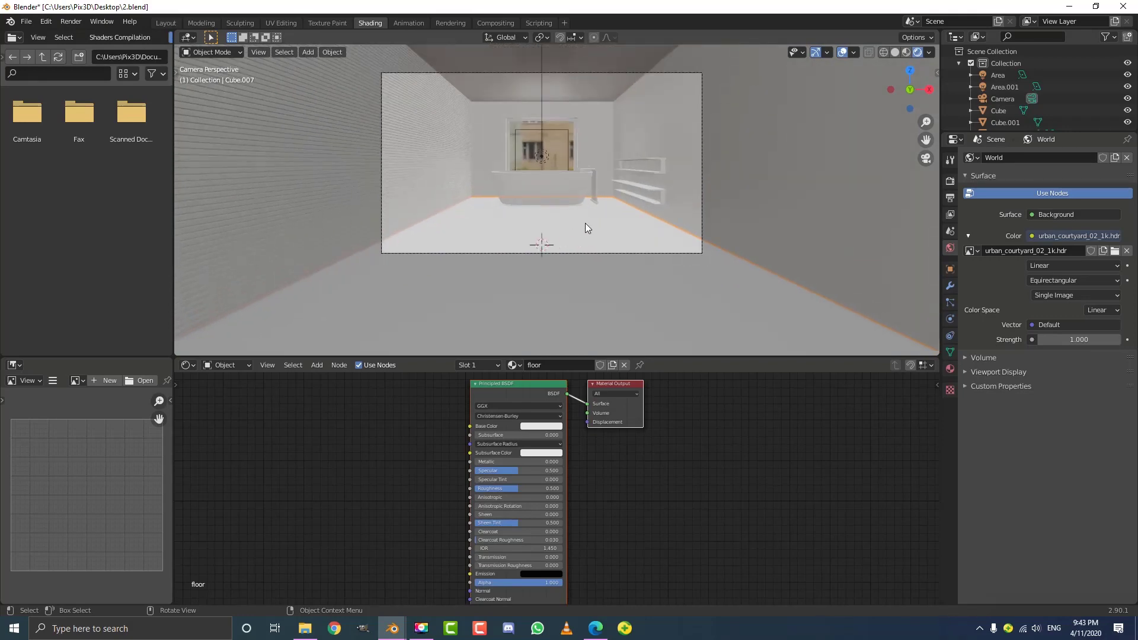
- Enlarge the shader editor and bring the floor material's Principled BSDF and output nodes into closer view
{"action": "left_click_drag", "start_coordinate": [424, 358], "coordinate": [423, 269]}
{"action": "scroll", "coordinate": [495, 358], "scroll_direction": "up", "scroll_amount": 2}
{"action": "middle_click_drag", "start_coordinate": [494, 358], "coordinate": [550, 400]}
{"action": "scroll", "coordinate": [550, 401], "scroll_direction": "up", "scroll_amount": 2}
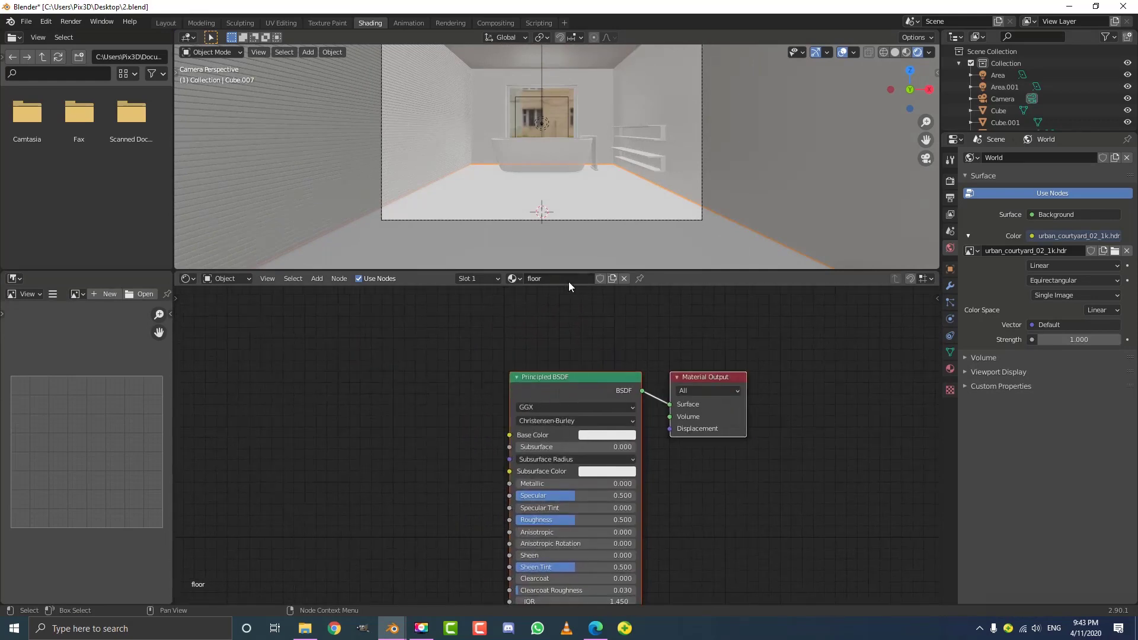
{"action": "middle_click_drag", "start_coordinate": [439, 378], "coordinate": [481, 347]}
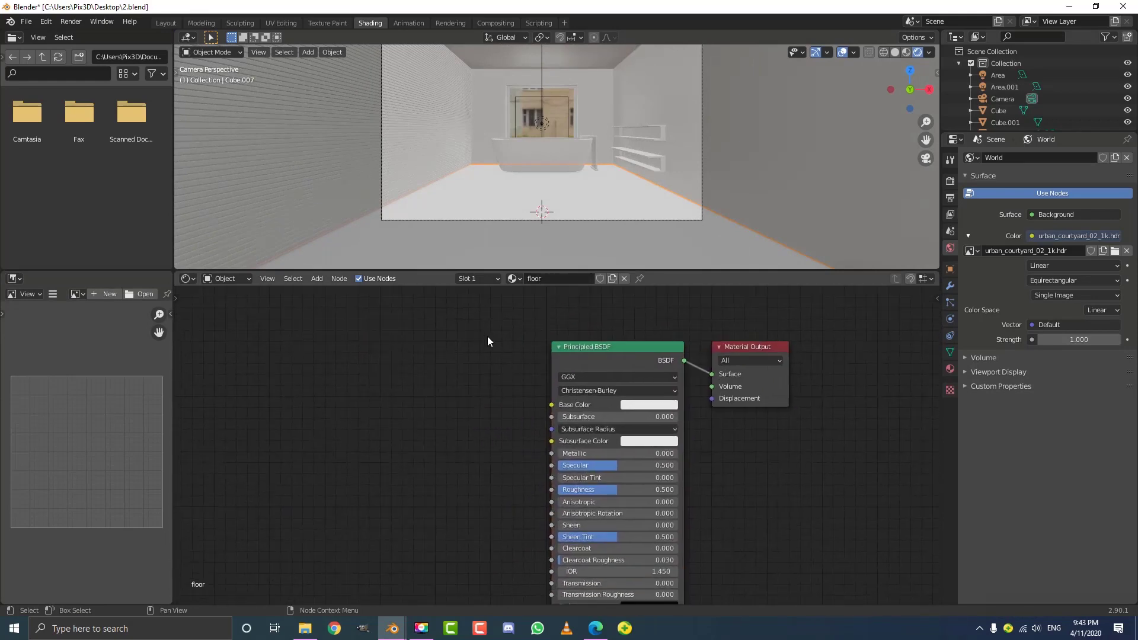
- Search the add-ons in the preferences for "node" to check whether Node Wrangler is enabled, and close the preferences
{"action": "left_click", "coordinate": [45, 22]}
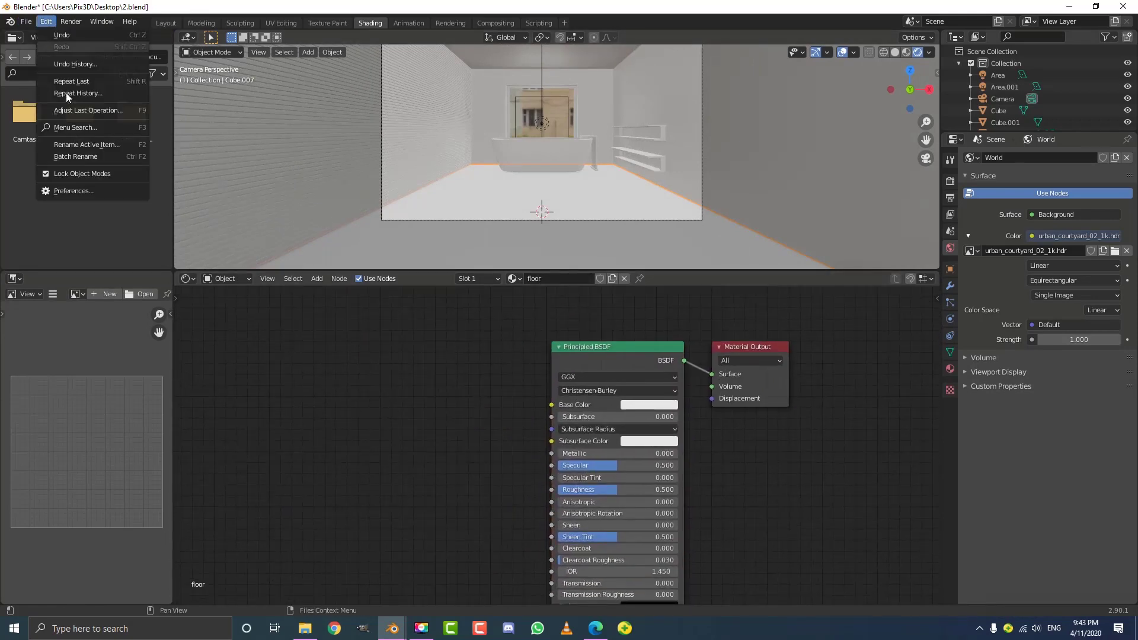
{"action": "left_click", "coordinate": [76, 187]}
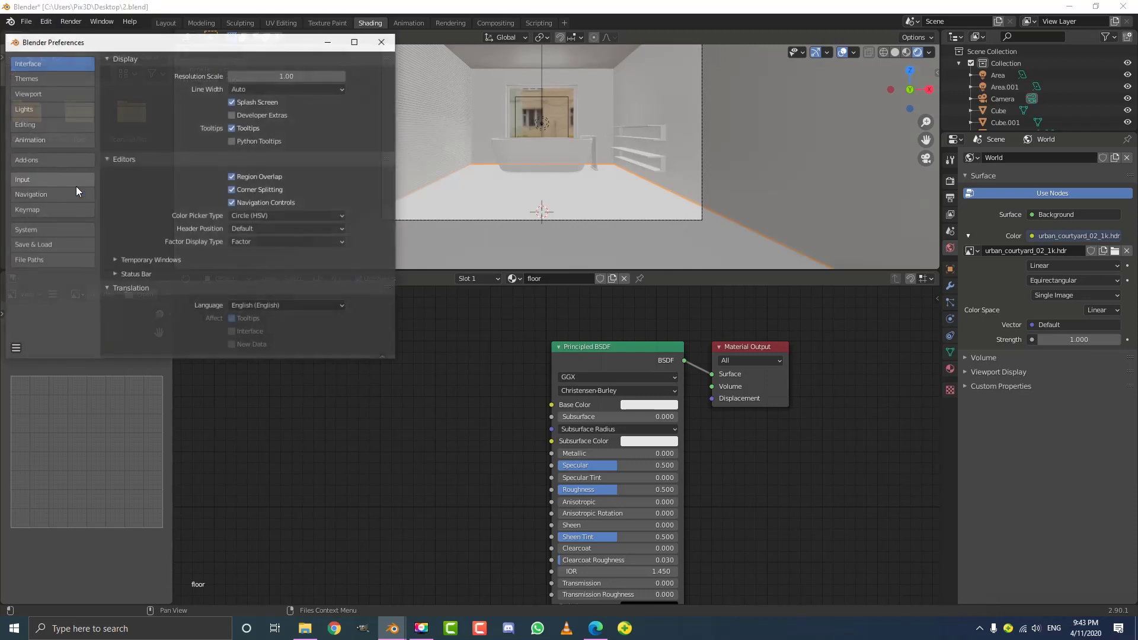
{"action": "left_click", "coordinate": [45, 160]}
{"action": "left_click", "coordinate": [322, 76]}
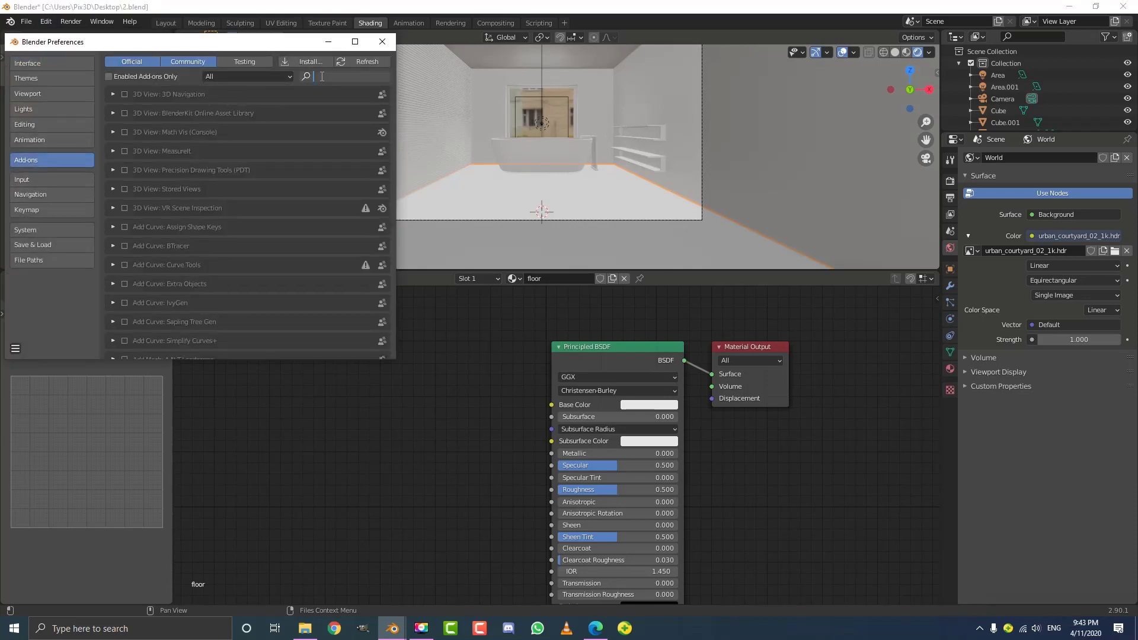
{"action": "type", "text": "node"}
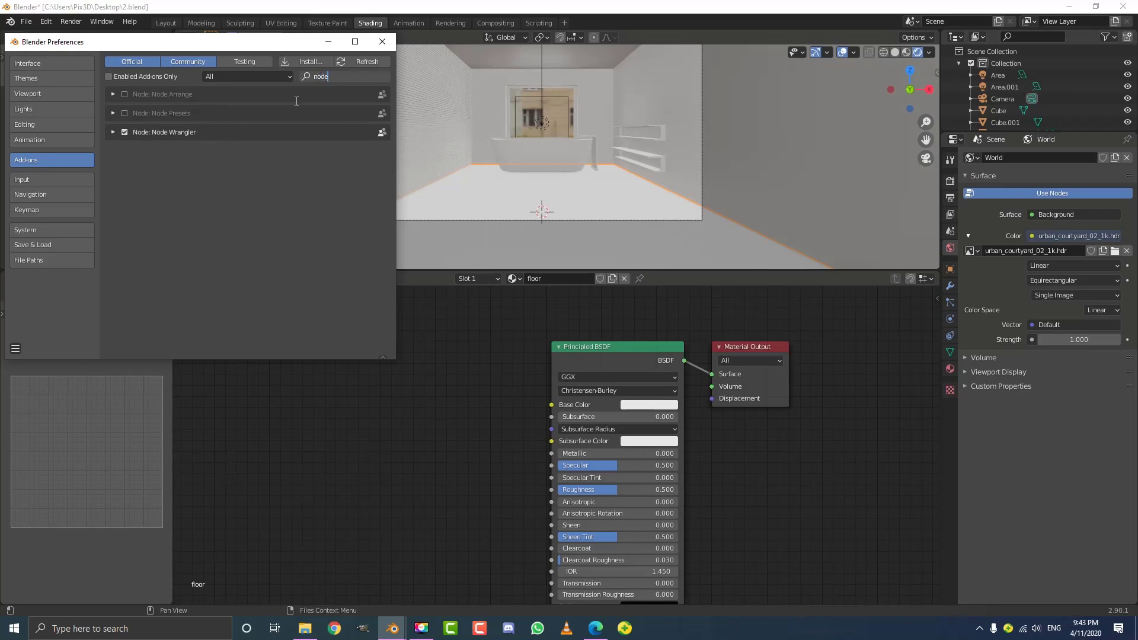
{"action": "left_click", "coordinate": [378, 41]}
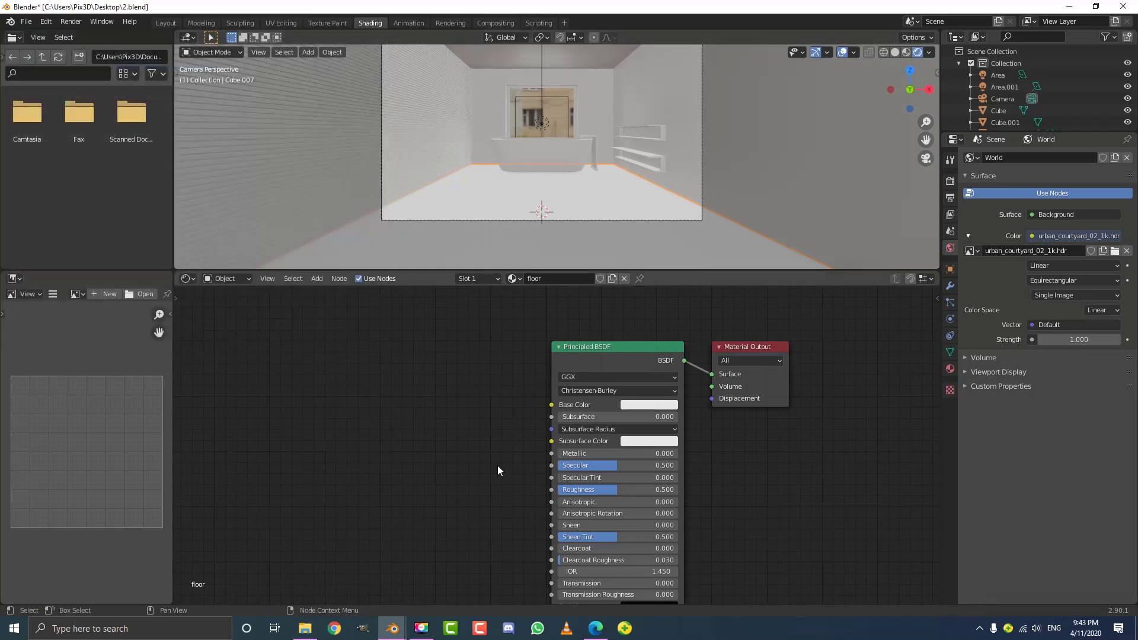
- Add a Node Wrangler texture setup with Texture Coordinate, Mapping and Image Texture nodes to the floor's Principled BSDF
{"action": "middle_click_drag", "start_coordinate": [465, 378], "coordinate": [449, 361]}
{"action": "scroll", "coordinate": [440, 389], "scroll_direction": "up", "scroll_amount": 1}
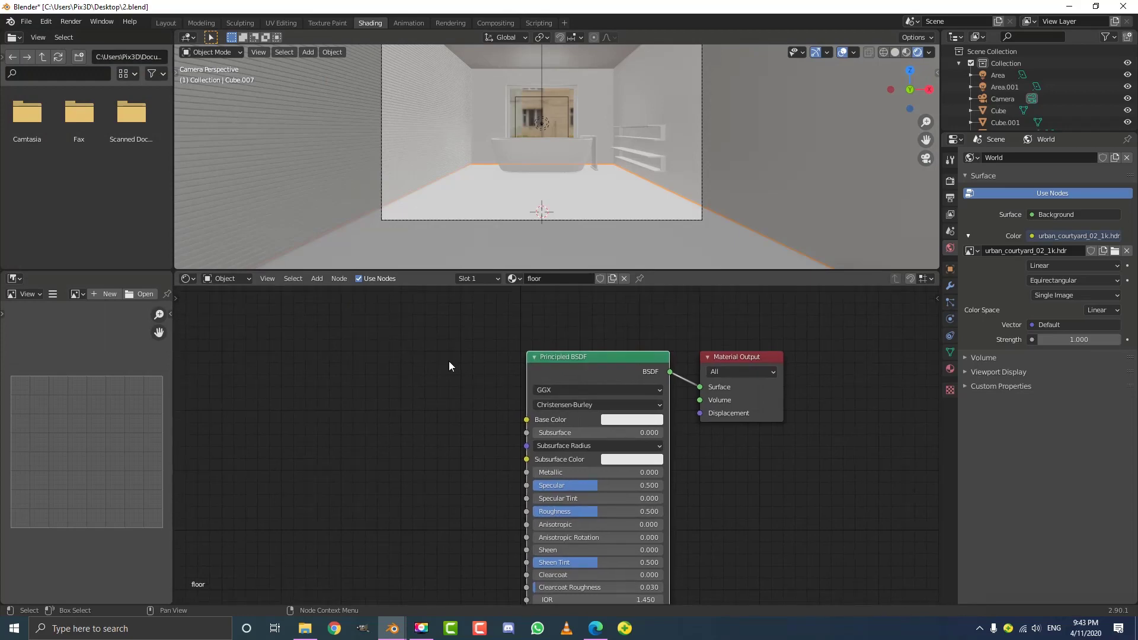
{"action": "key", "text": "ctrl+t"}
{"action": "middle_click_drag", "start_coordinate": [449, 365], "coordinate": [478, 382], "text": "ctrl"}
{"action": "middle_click_drag", "start_coordinate": [459, 463], "coordinate": [492, 442]}
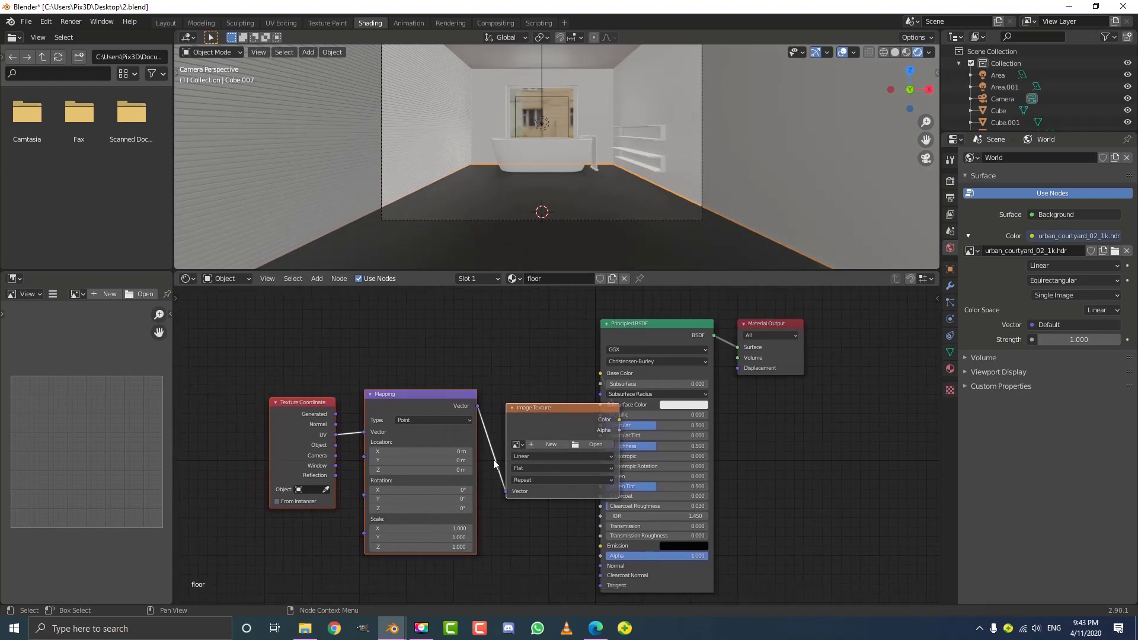
- Move the three texture setup nodes together away from the Principled BSDF to leave a wide gap
{"action": "key", "text": "g"}
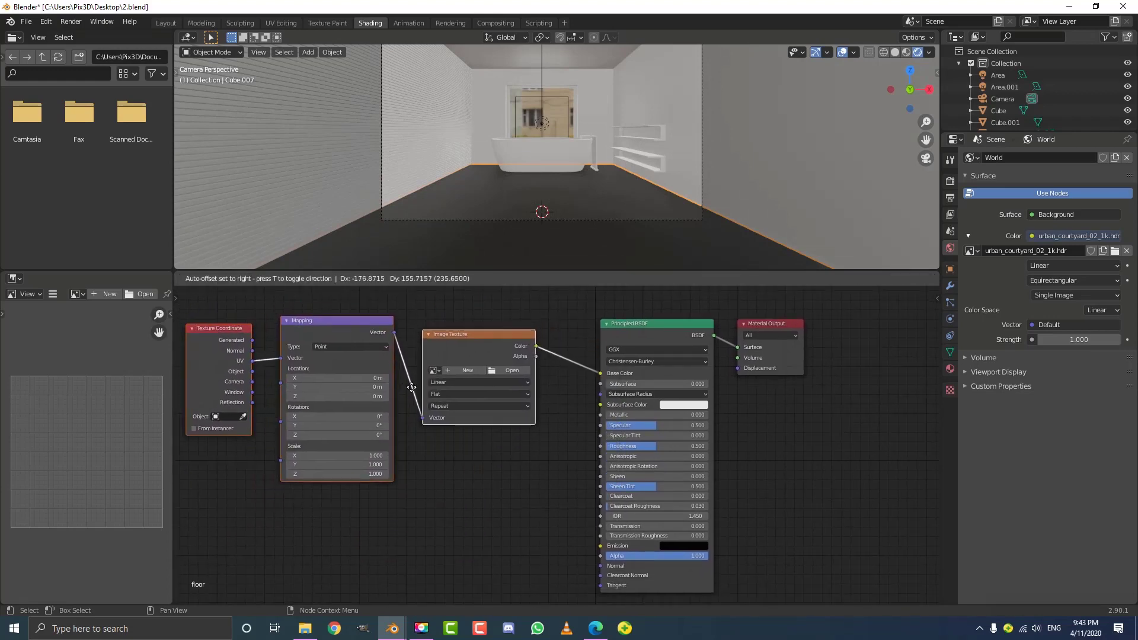
{"action": "left_click", "coordinate": [410, 387]}
{"action": "middle_click_drag", "start_coordinate": [394, 401], "coordinate": [544, 403]}
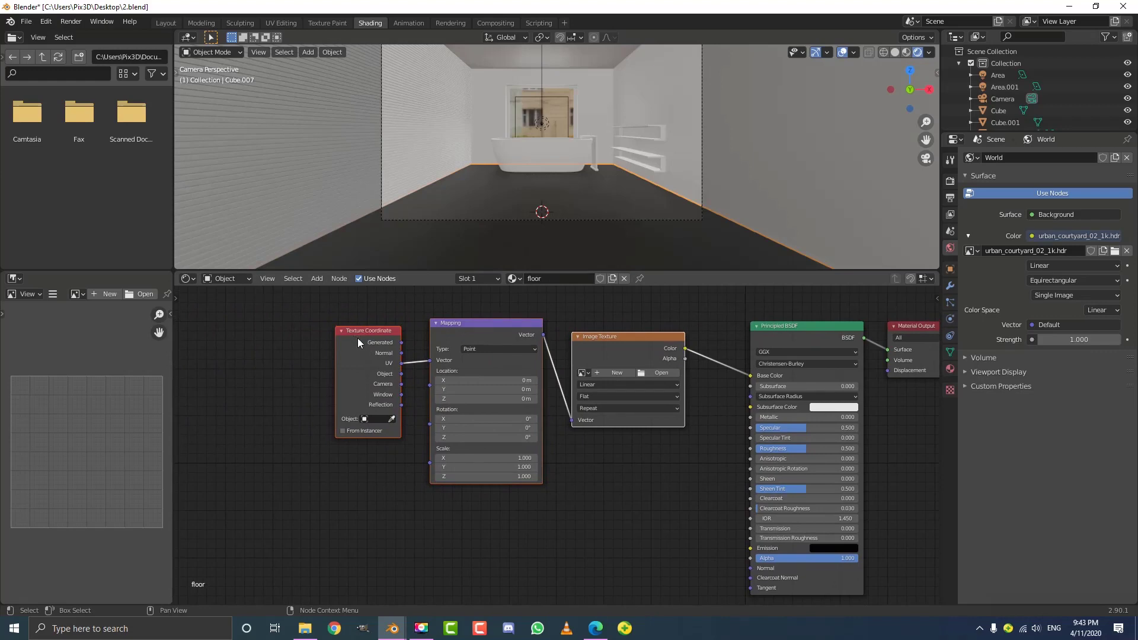
{"action": "middle_click_drag", "start_coordinate": [520, 422], "coordinate": [542, 418]}
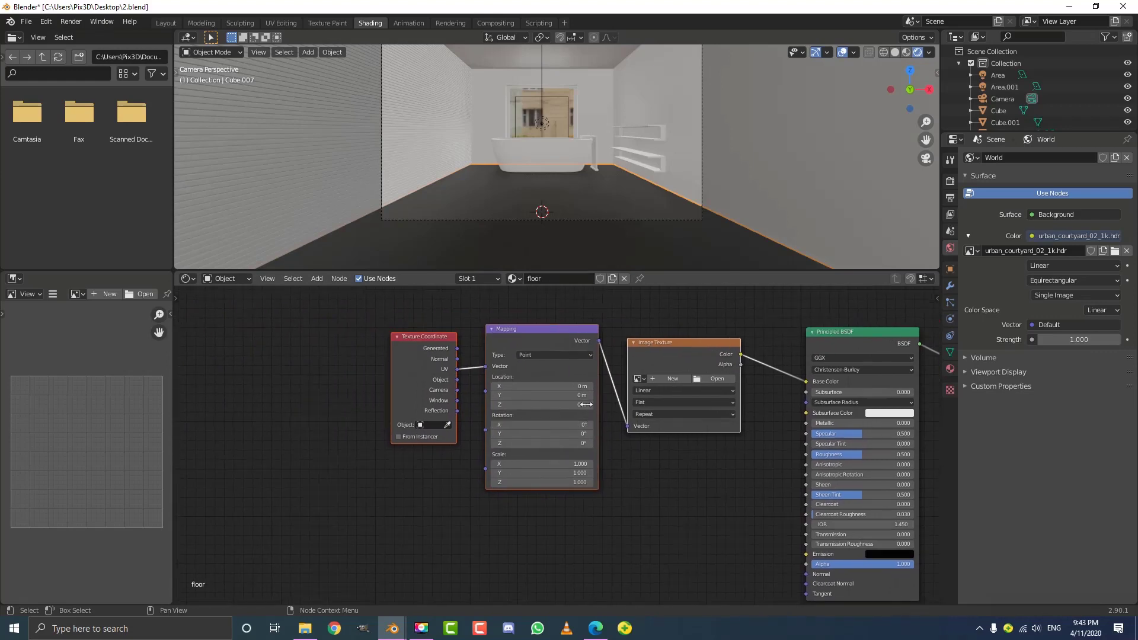
{"action": "scroll", "coordinate": [542, 418], "scroll_direction": "down", "scroll_amount": 2}
{"action": "key", "text": "g"}
{"action": "left_click", "coordinate": [500, 409]}
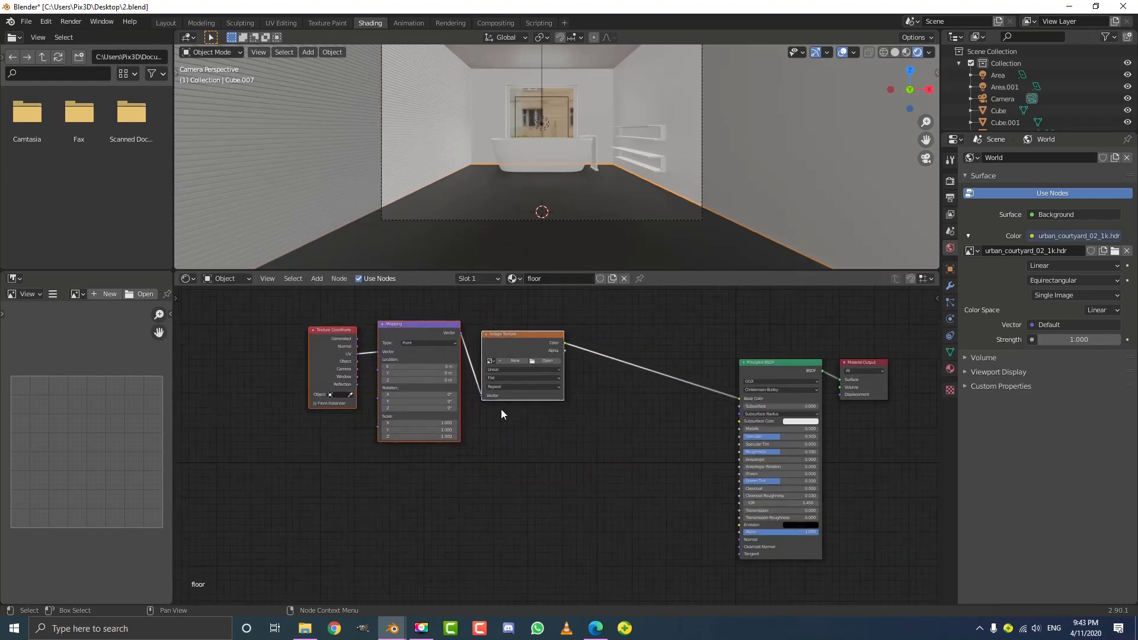
- Load marble_01_diff_2k.jpg from the desktop's marble folder into the floor's Image Texture node
{"action": "scroll", "coordinate": [521, 396], "scroll_direction": "up", "scroll_amount": 1}
{"action": "left_click", "coordinate": [546, 339]}
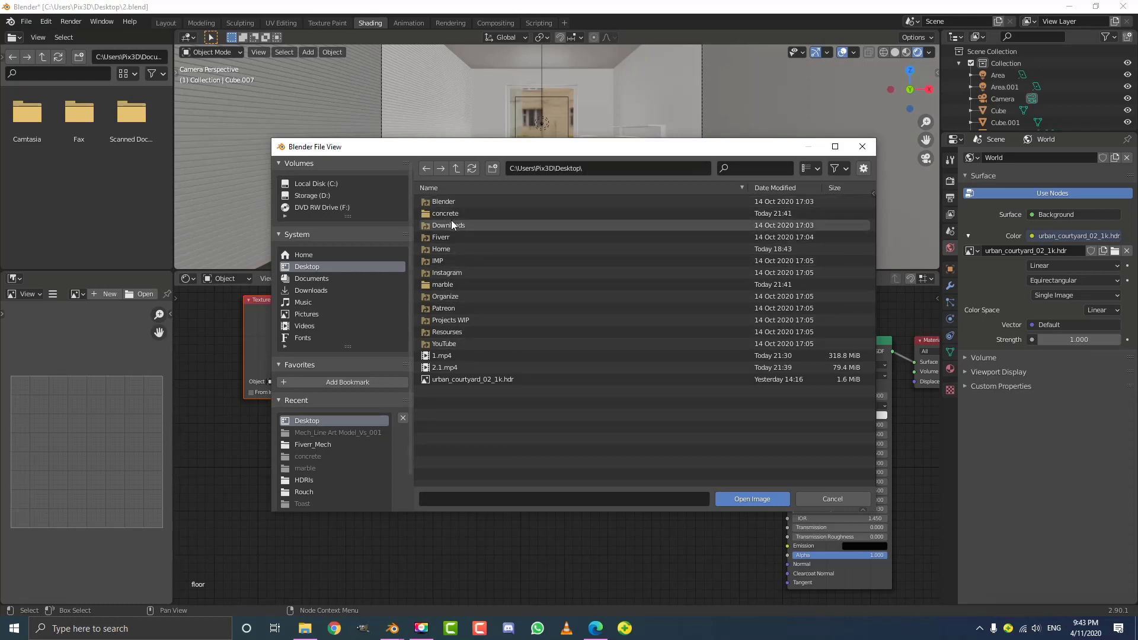
{"action": "left_click", "coordinate": [454, 285]}
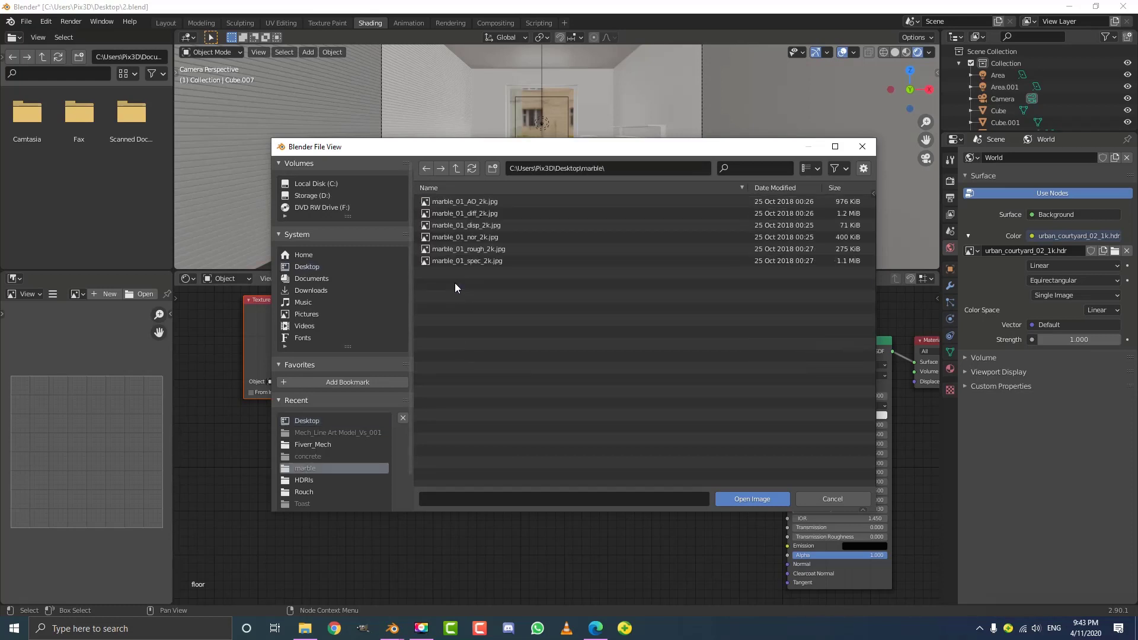
{"action": "left_click", "coordinate": [470, 213]}
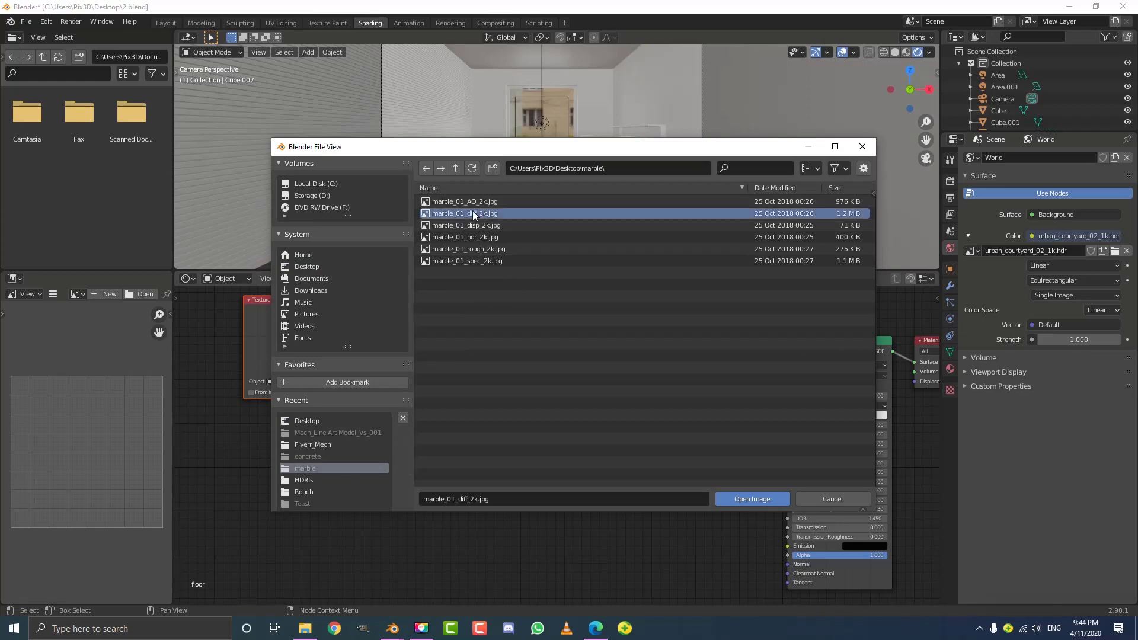
{"action": "left_click", "coordinate": [745, 501]}
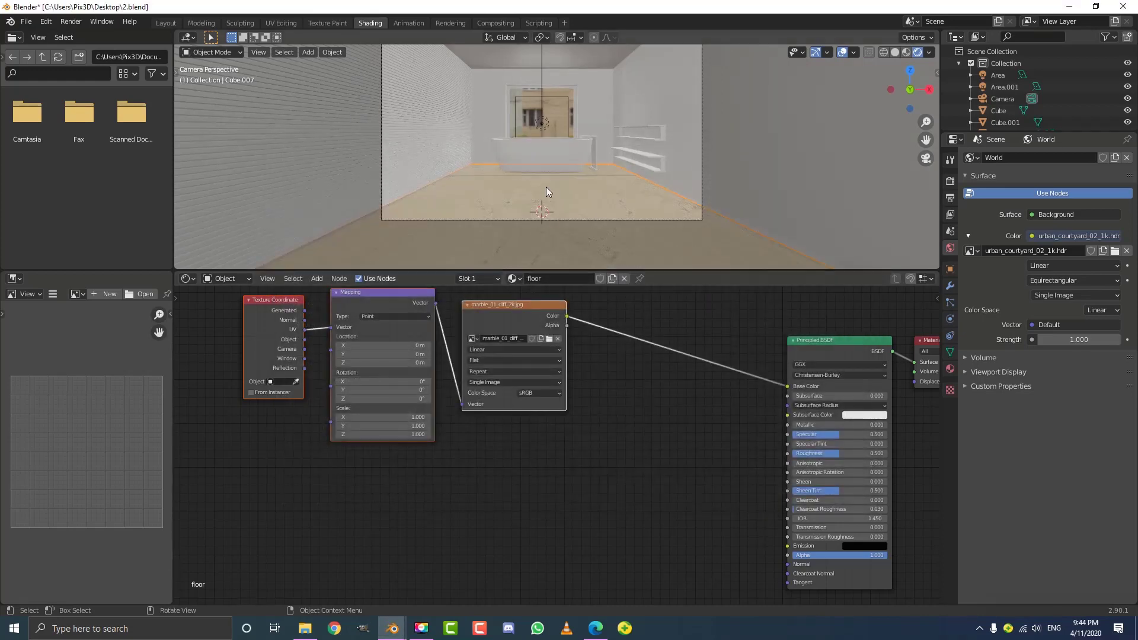
- Examine the marble texture on the floor from the camera and up close, along with its texture coordinate and mapping nodes
{"action": "scroll", "coordinate": [535, 206], "scroll_direction": "up", "scroll_amount": 6}
{"action": "scroll", "coordinate": [511, 182], "scroll_direction": "down", "scroll_amount": 7}
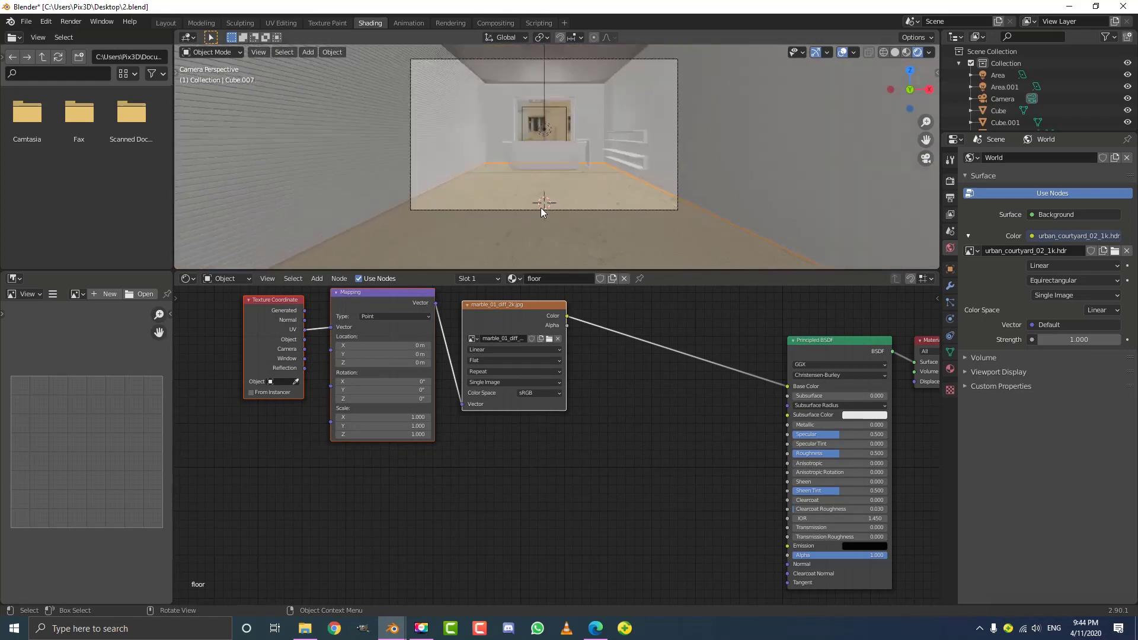
{"action": "mouse_move", "coordinate": [541, 208]}
{"action": "middle_mouse_down"}
{"action": "mouse_move", "coordinate": [535, 229]}
{"action": "mouse_move", "coordinate": [575, 229]}
{"action": "mouse_move", "coordinate": [537, 208]}
{"action": "mouse_move", "coordinate": [549, 210]}
{"action": "middle_mouse_up"}
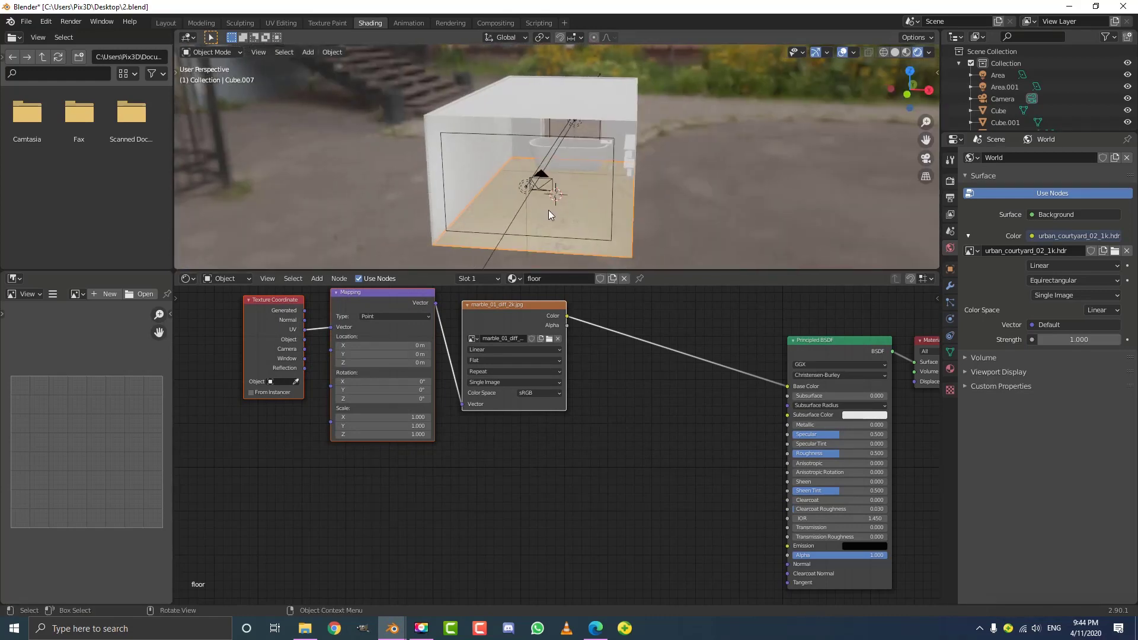
{"action": "scroll", "coordinate": [588, 222], "scroll_direction": "up", "scroll_amount": 4}
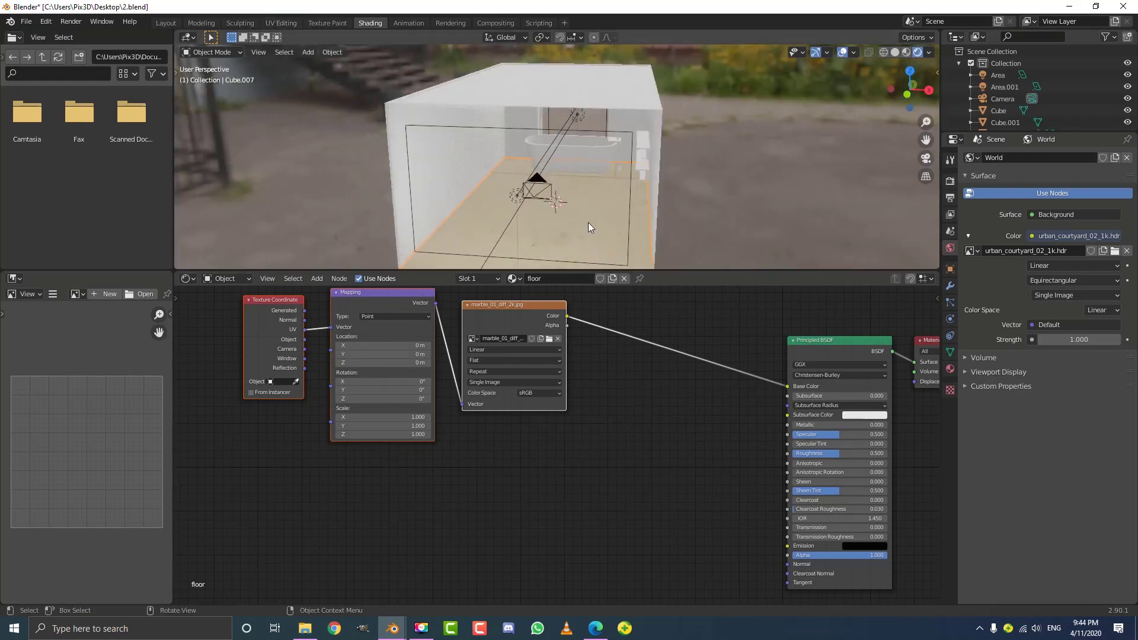
{"action": "scroll", "coordinate": [577, 186], "scroll_direction": "up", "scroll_amount": 6}
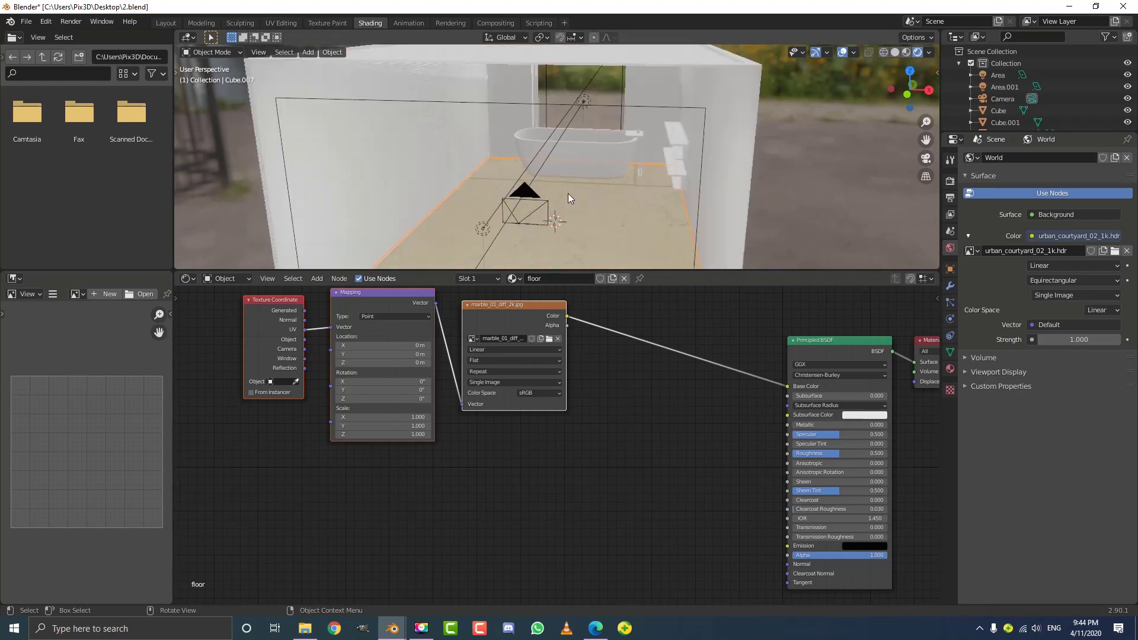
{"action": "middle_click_drag", "start_coordinate": [595, 179], "coordinate": [596, 111]}
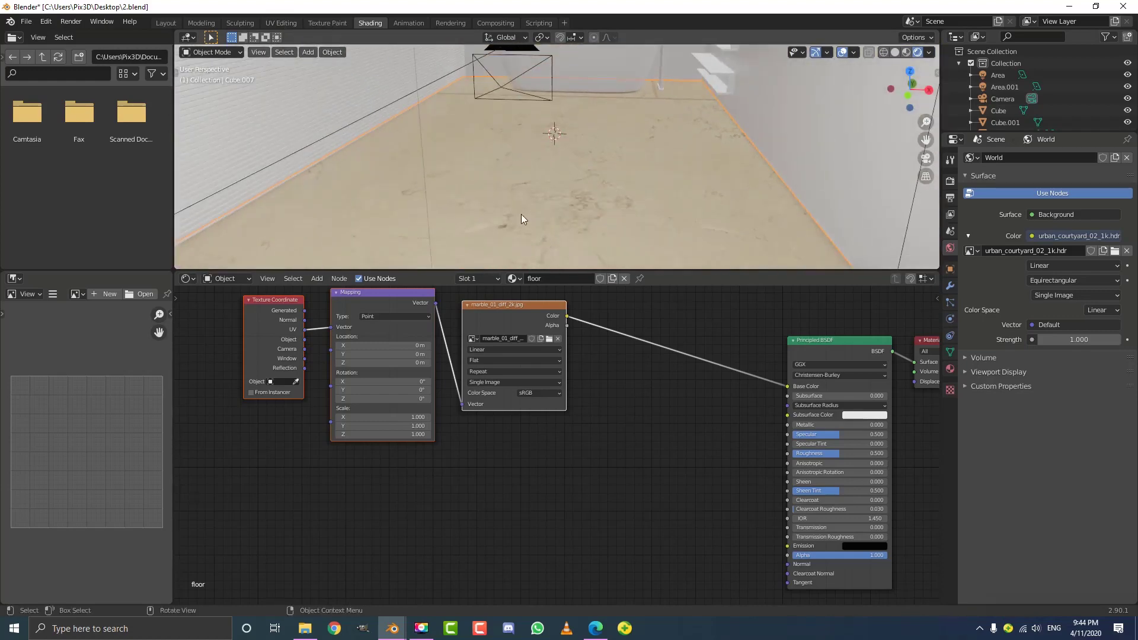
{"action": "scroll", "coordinate": [405, 339], "scroll_direction": "up", "scroll_amount": 3}
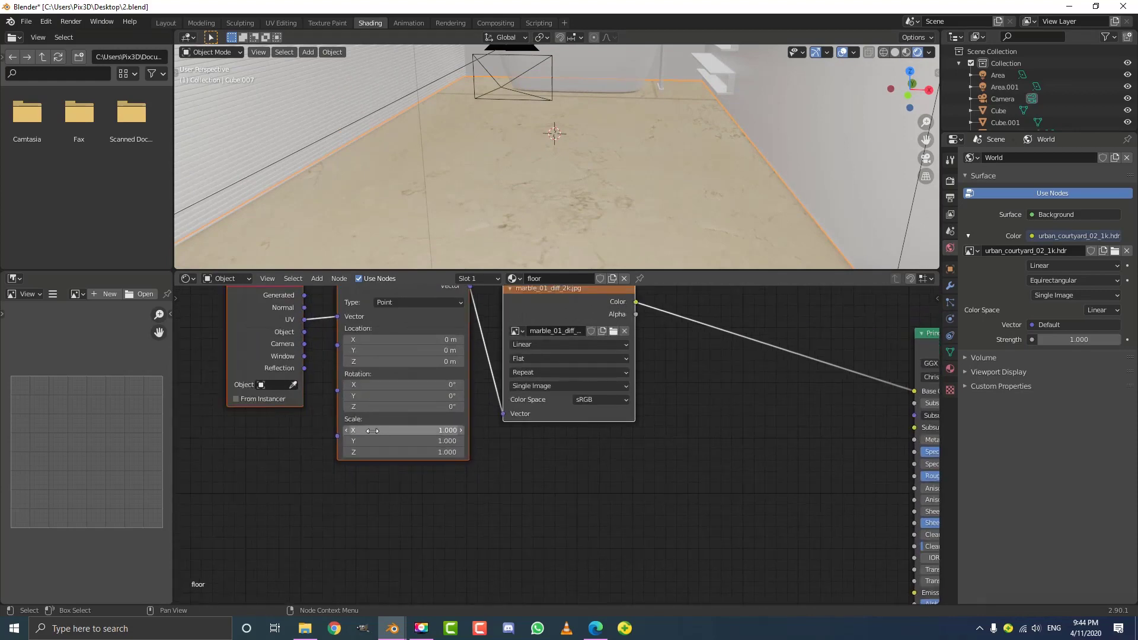
{"action": "middle_click_drag", "start_coordinate": [372, 431], "coordinate": [363, 503]}
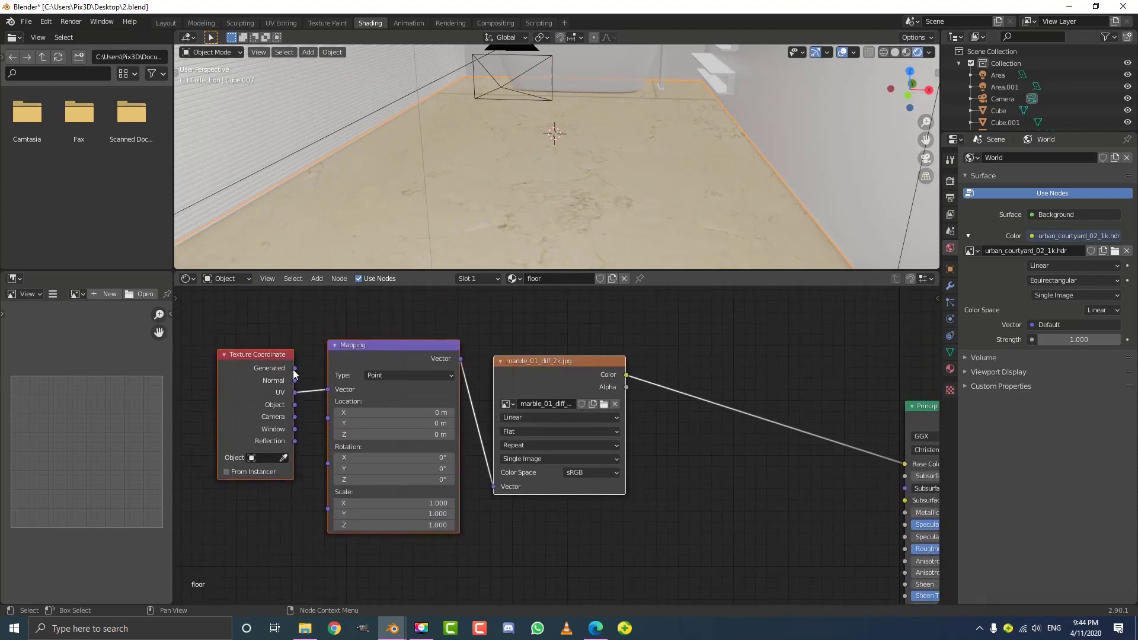
- Connect the Texture Coordinate node's Generated output to the Mapping node's Vector input for the floor material
{"action": "left_click_drag", "start_coordinate": [294, 368], "coordinate": [327, 389]}
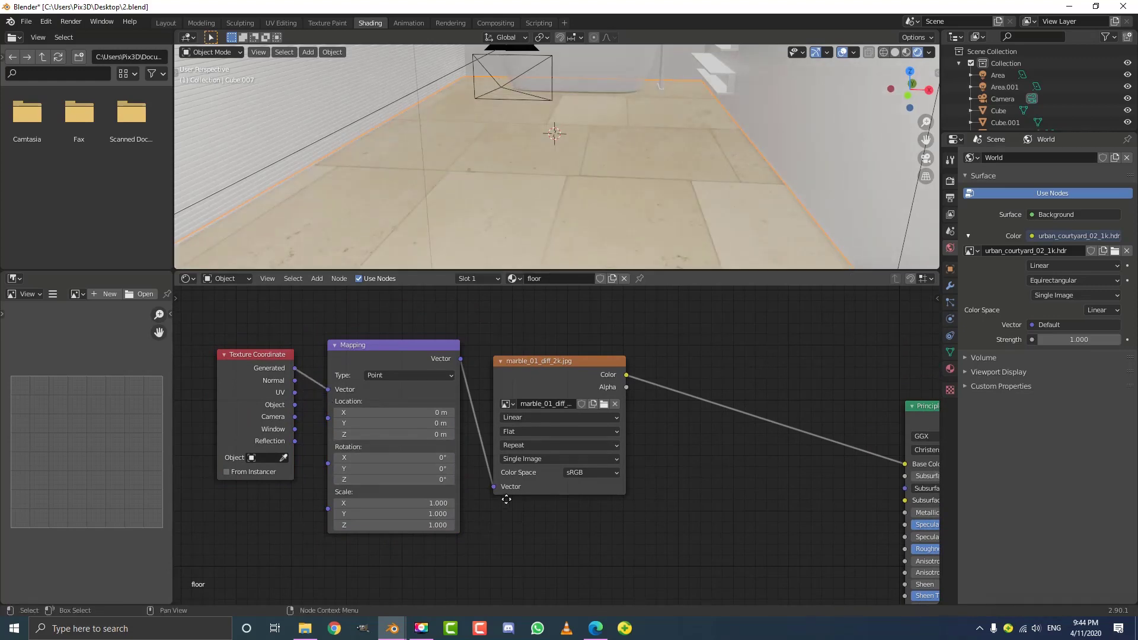
{"action": "middle_click_drag", "start_coordinate": [506, 499], "coordinate": [404, 447]}
{"action": "scroll", "coordinate": [403, 448], "scroll_direction": "up", "scroll_amount": 2}
{"action": "middle_click_drag", "start_coordinate": [260, 455], "coordinate": [368, 461]}
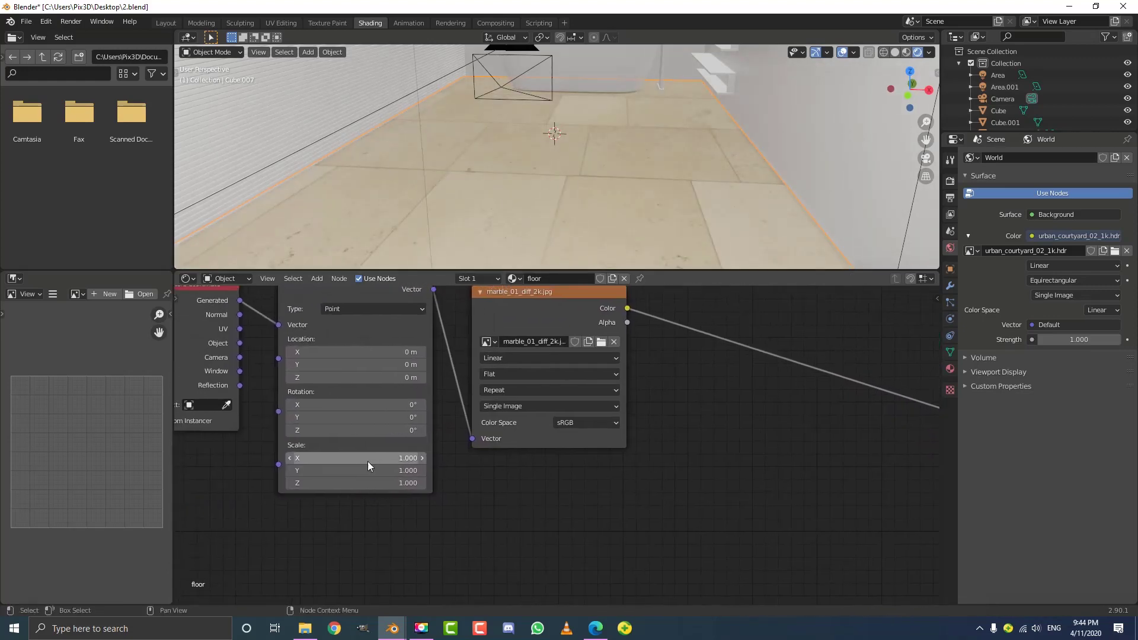
- Set the floor texture's Mapping scale to 3 on X, Y and Z
{"action": "left_click", "coordinate": [324, 452]}
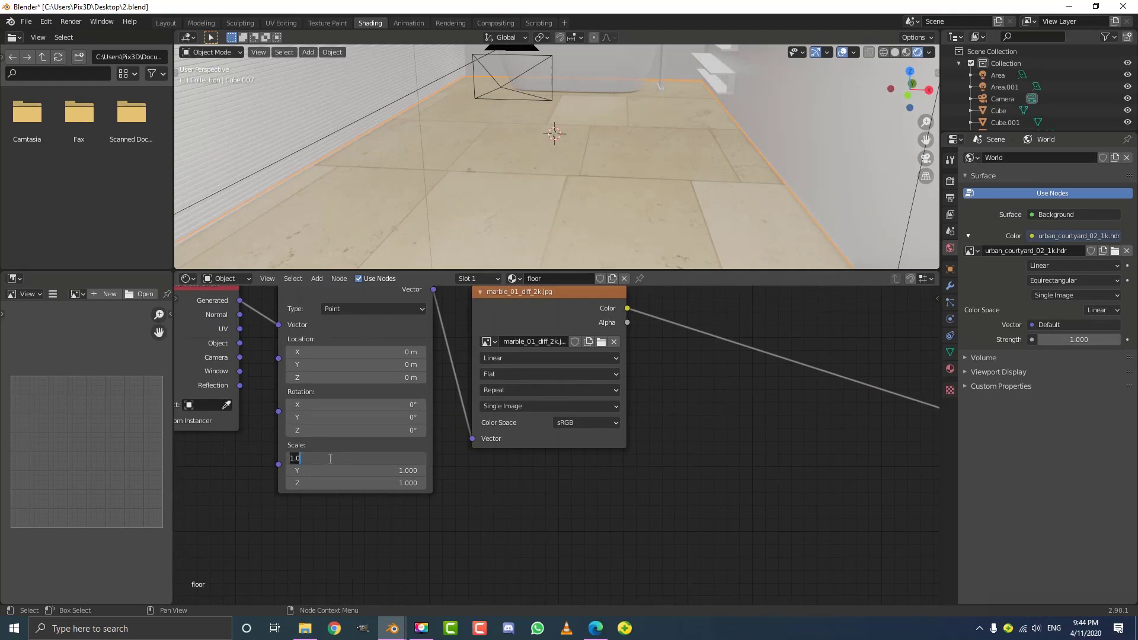
{"action": "type", "text": "3"}
{"action": "key", "text": "Return"}
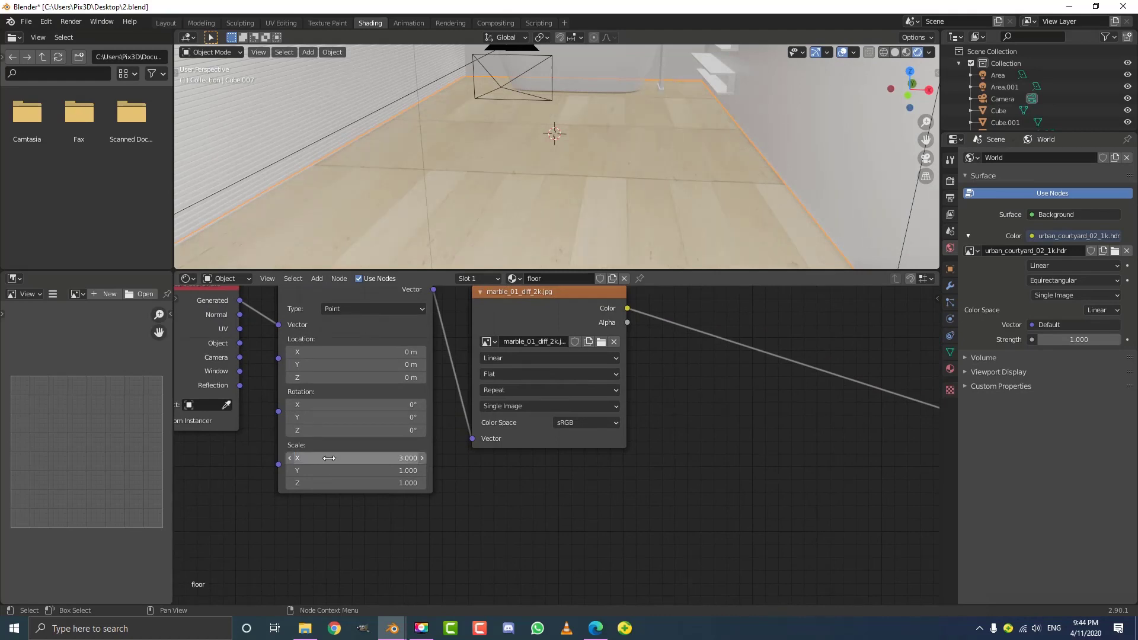
{"action": "left_click", "coordinate": [357, 481]}
{"action": "type", "text": "3"}
{"action": "key", "text": "Return"}
{"action": "left_click", "coordinate": [357, 469]}
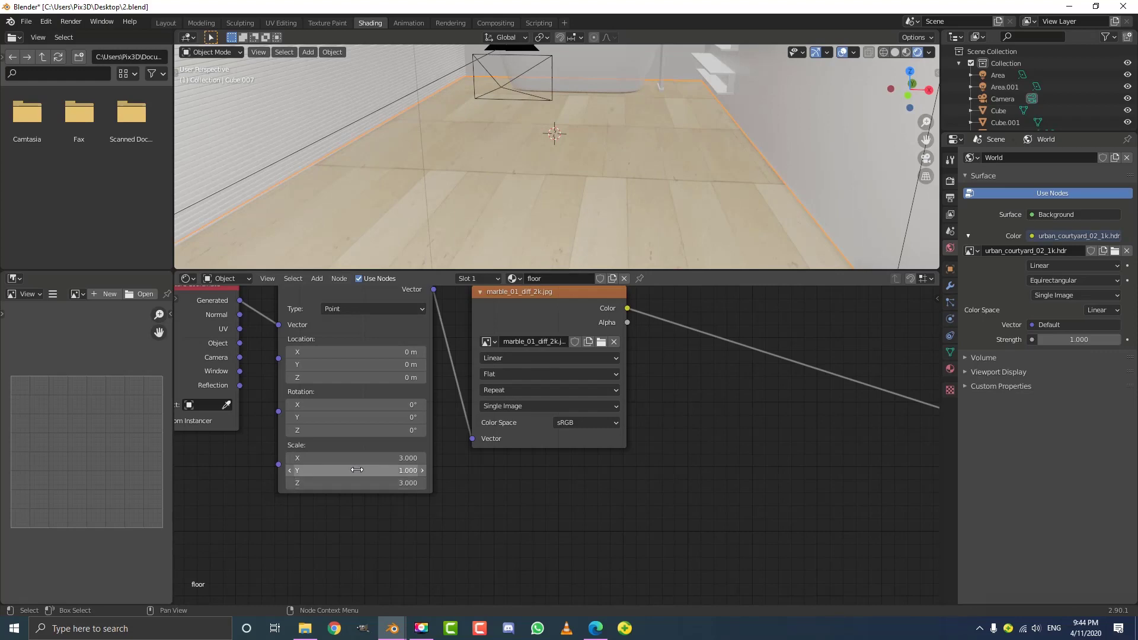
{"action": "type", "text": "3"}
{"action": "key", "text": "Return"}
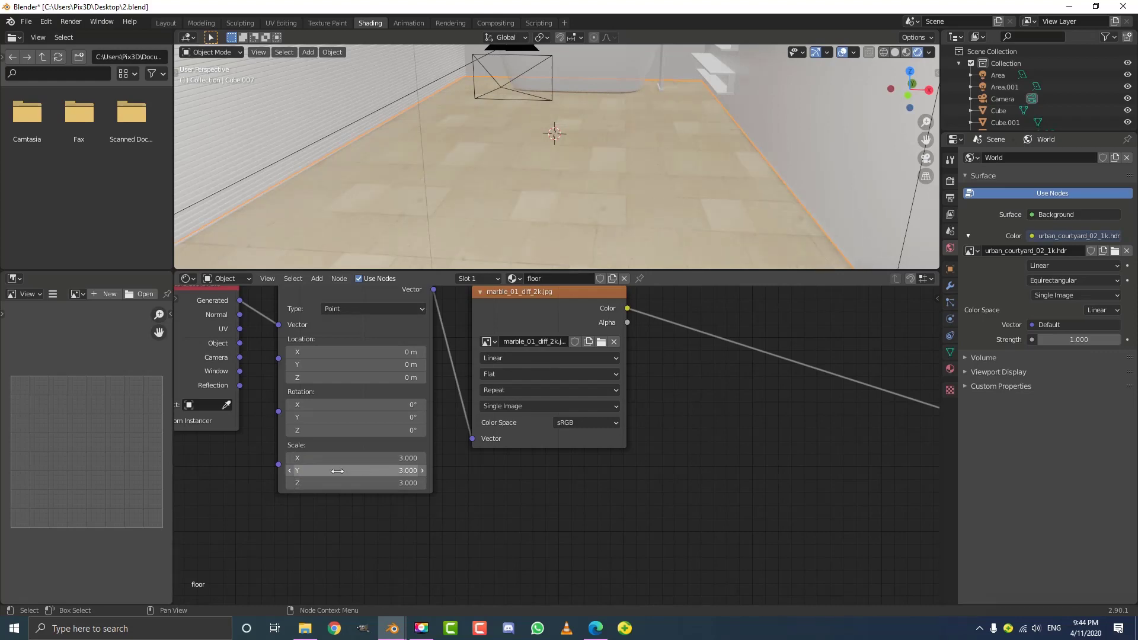
- Examine the size of the floor's marble tiles in rendered shading through the camera and up close
{"action": "scroll", "coordinate": [558, 181], "scroll_direction": "down", "scroll_amount": 3}
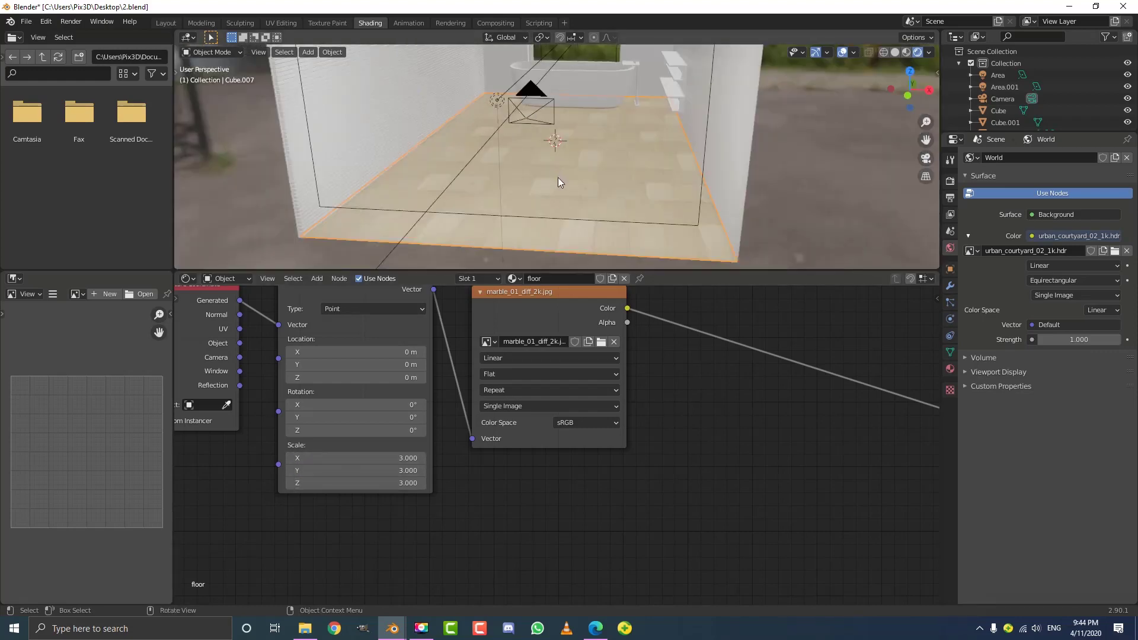
{"action": "key", "text": "KP_0"}
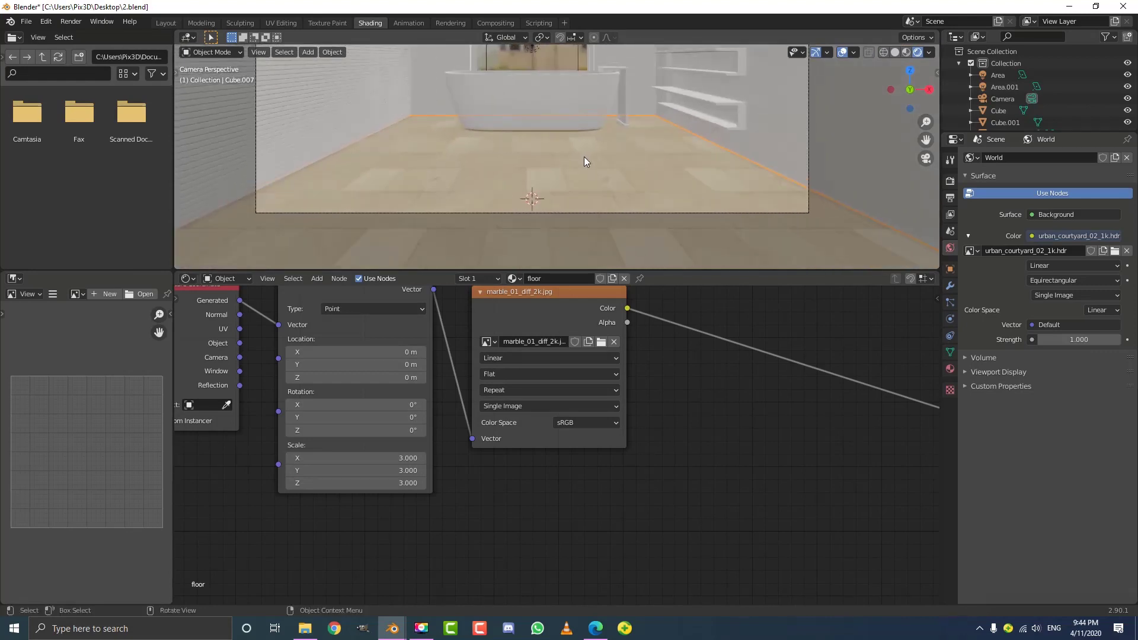
{"action": "key", "text": "z"}
{"action": "left_click", "coordinate": [571, 97]}
{"action": "scroll", "coordinate": [569, 130], "scroll_direction": "up", "scroll_amount": 4}
{"action": "middle_click_drag", "start_coordinate": [565, 161], "coordinate": [599, 131], "text": "shift"}
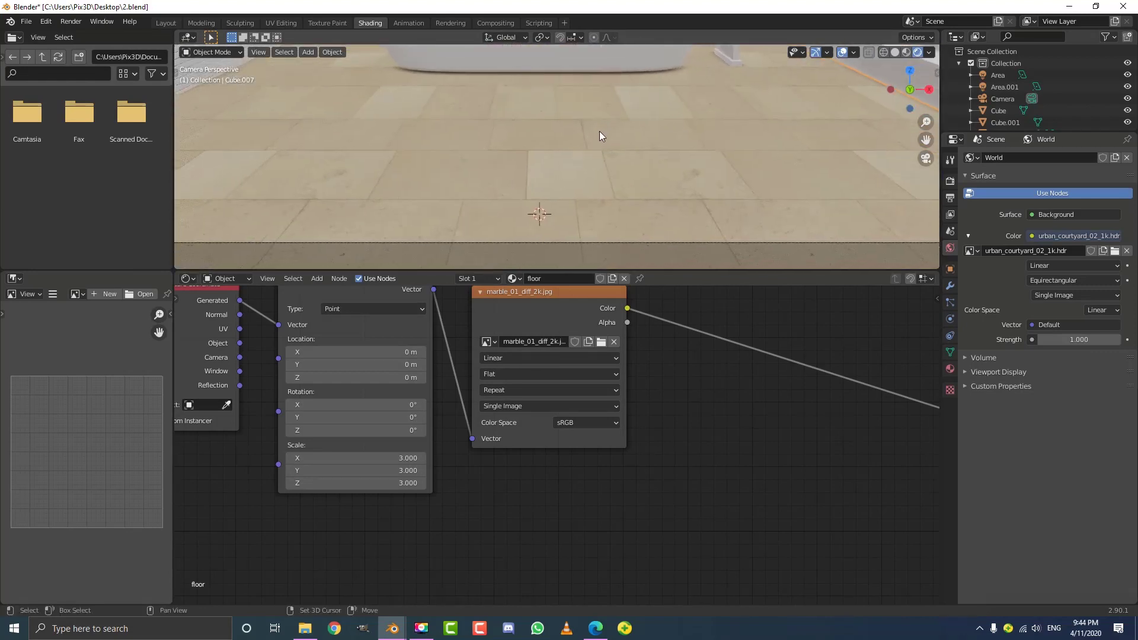
{"action": "scroll", "coordinate": [599, 137], "scroll_direction": "up", "scroll_amount": 2}
{"action": "scroll", "coordinate": [592, 213], "scroll_direction": "down", "scroll_amount": 3}
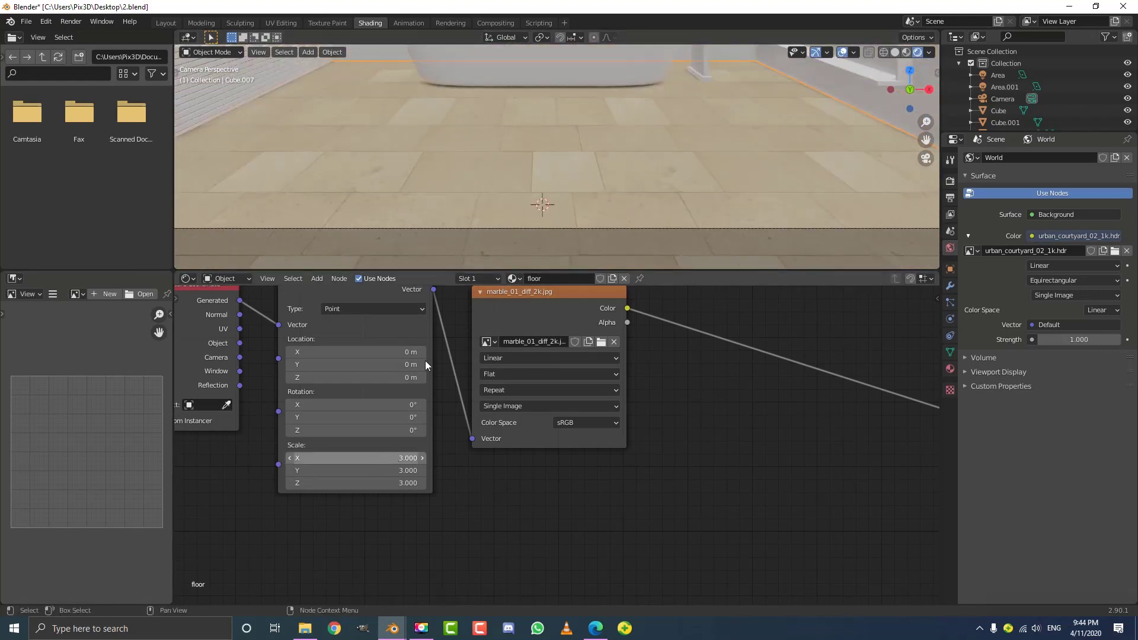
{"action": "scroll", "coordinate": [519, 162], "scroll_direction": "down", "scroll_amount": 1}
{"action": "scroll", "coordinate": [552, 146], "scroll_direction": "up", "scroll_amount": 1}
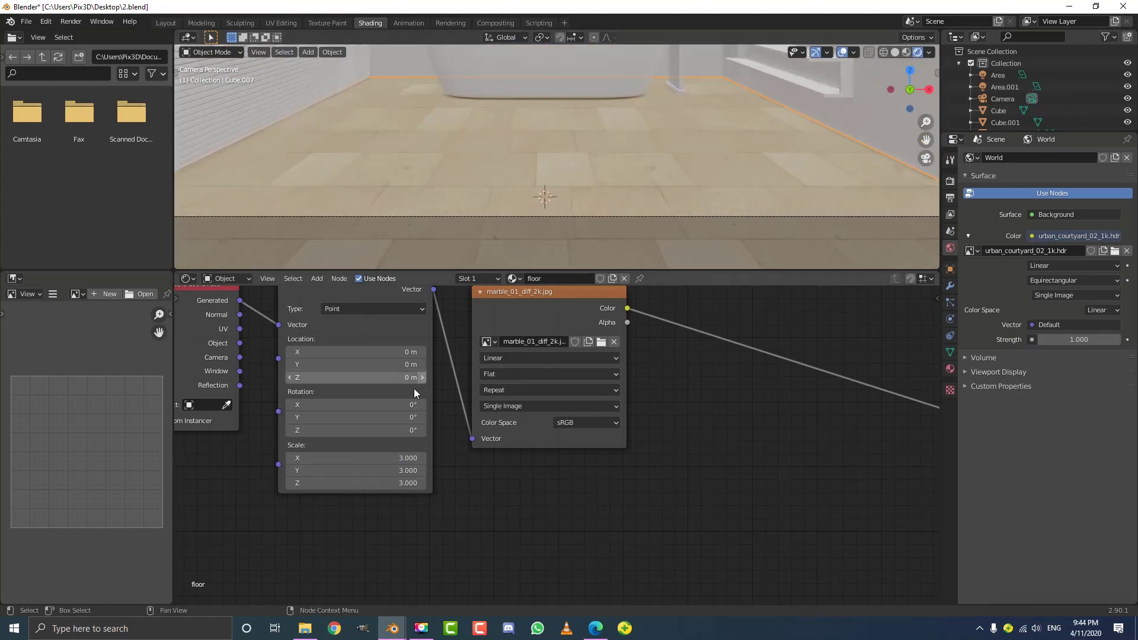
- Set the floor texture's Mapping scale to 5 on X, Y and Z
{"action": "left_click", "coordinate": [366, 457]}
{"action": "key", "text": "Return"}
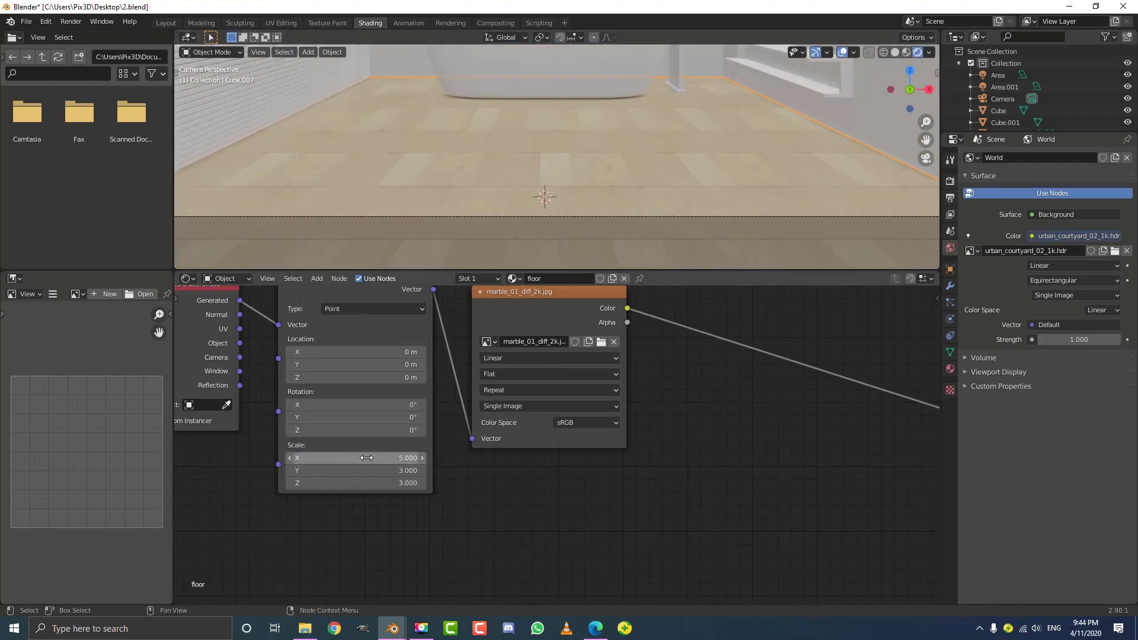
{"action": "left_click", "coordinate": [380, 470]}
{"action": "type", "text": "5"}
{"action": "key", "text": "Return"}
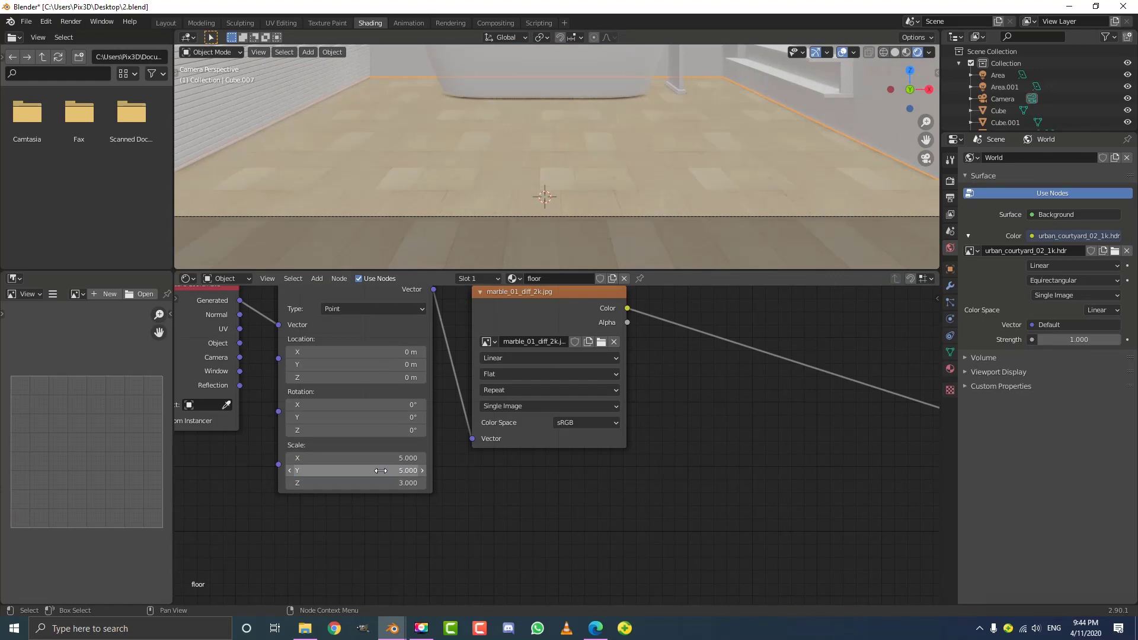
{"action": "left_click", "coordinate": [379, 482]}
{"action": "type", "text": "5"}
{"action": "key", "text": "Return"}
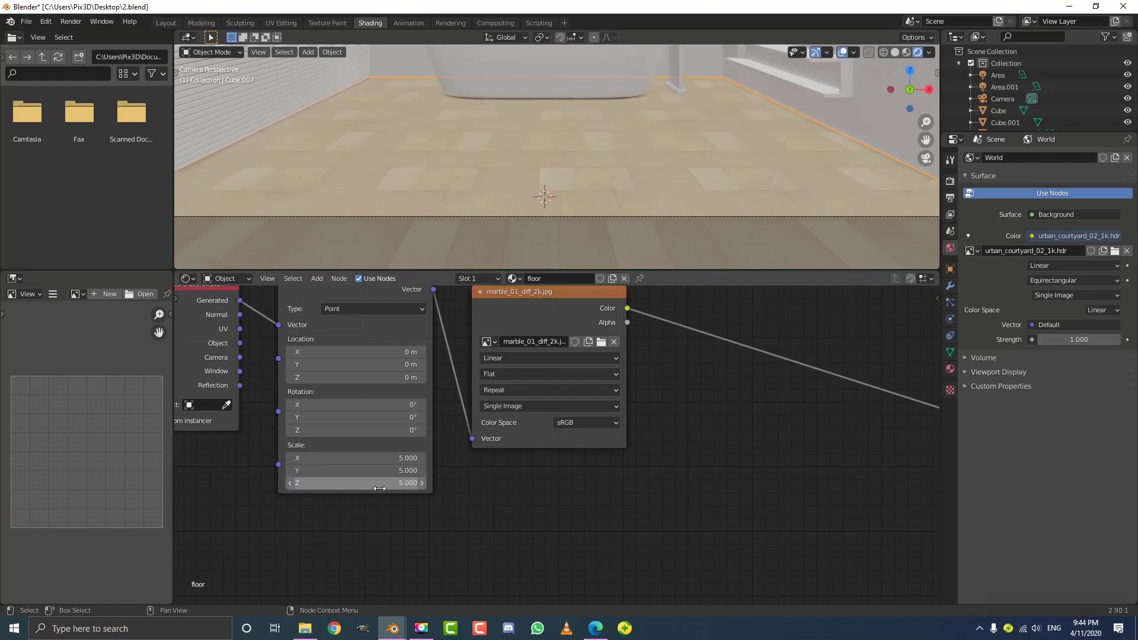
{"action": "scroll", "coordinate": [652, 162], "scroll_direction": "down", "scroll_amount": 3}
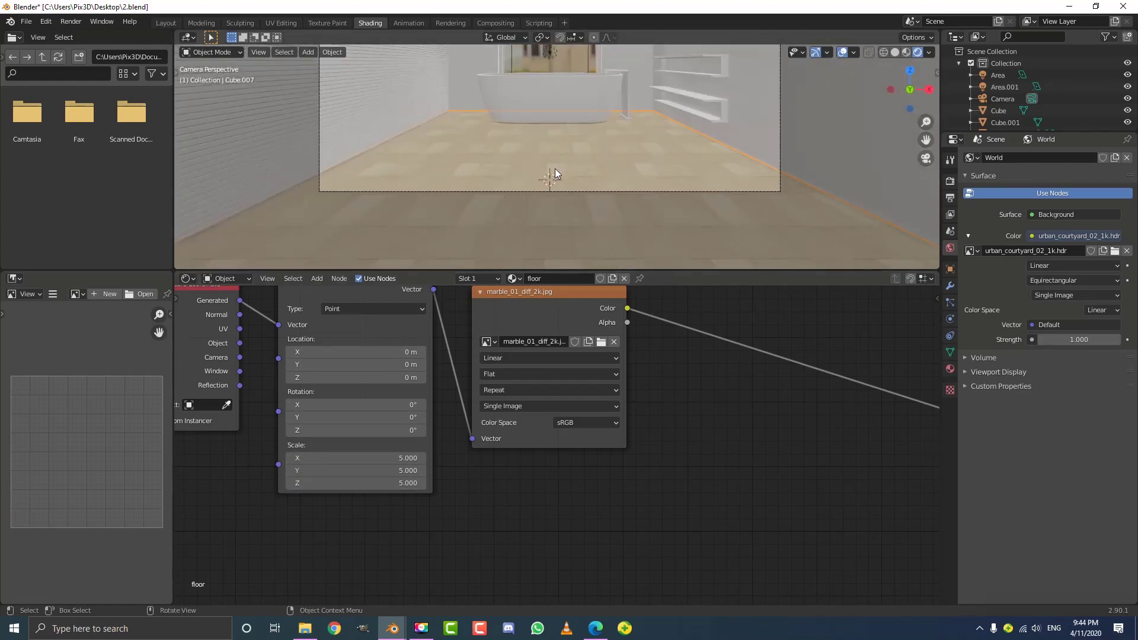
- Move the Texture Coordinate and Mapping nodes together away from the diffuse texture node, and shift the diffuse texture node upward
{"action": "scroll", "coordinate": [586, 387], "scroll_direction": "down", "scroll_amount": 4}
{"action": "middle_click_drag", "start_coordinate": [599, 358], "coordinate": [638, 371]}
{"action": "left_click_drag", "start_coordinate": [270, 504], "coordinate": [418, 321]}
{"action": "key", "text": "g"}
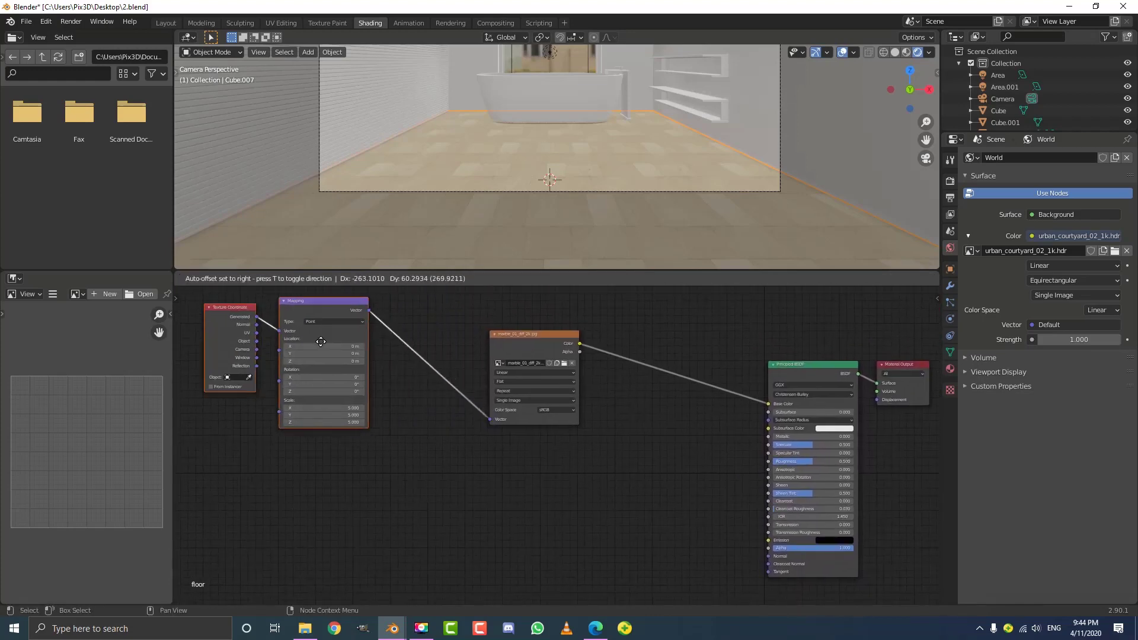
{"action": "left_click_drag", "start_coordinate": [321, 341], "coordinate": [318, 345]}
{"action": "scroll", "coordinate": [566, 367], "scroll_direction": "up", "scroll_amount": 4}
{"action": "middle_click_drag", "start_coordinate": [503, 350], "coordinate": [471, 400]}
{"action": "left_click_drag", "start_coordinate": [496, 379], "coordinate": [406, 313]}
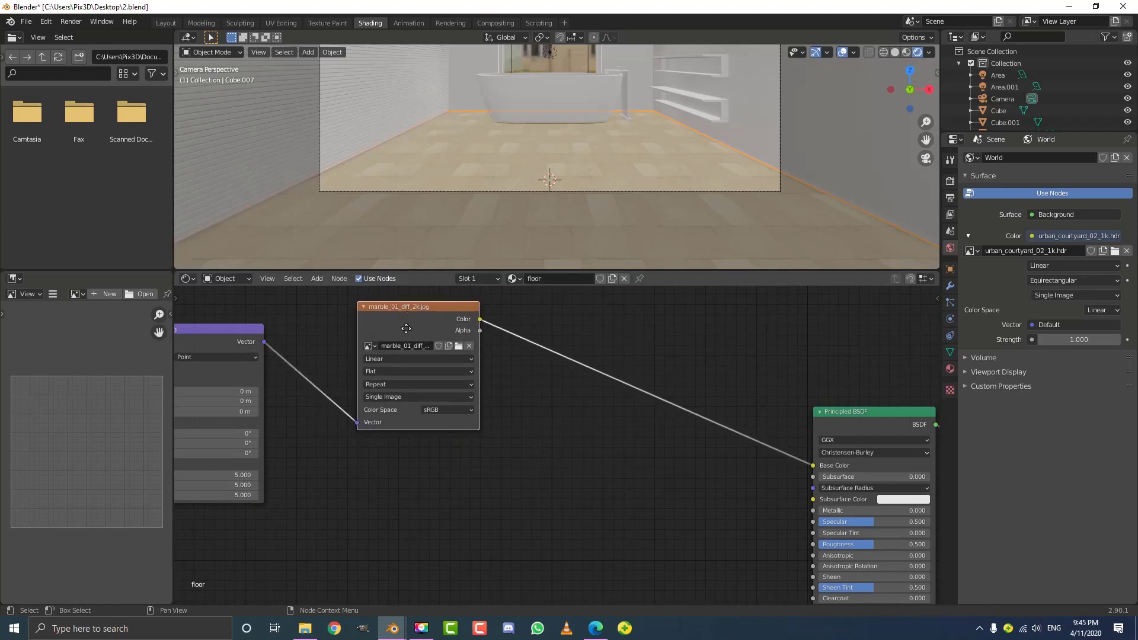
- Duplicate the diffuse image texture node directly below the original and connect the Mapping node's Vector output to the copy
{"action": "middle_click_drag", "start_coordinate": [406, 333], "coordinate": [409, 308]}
{"action": "key", "text": "shift+d"}
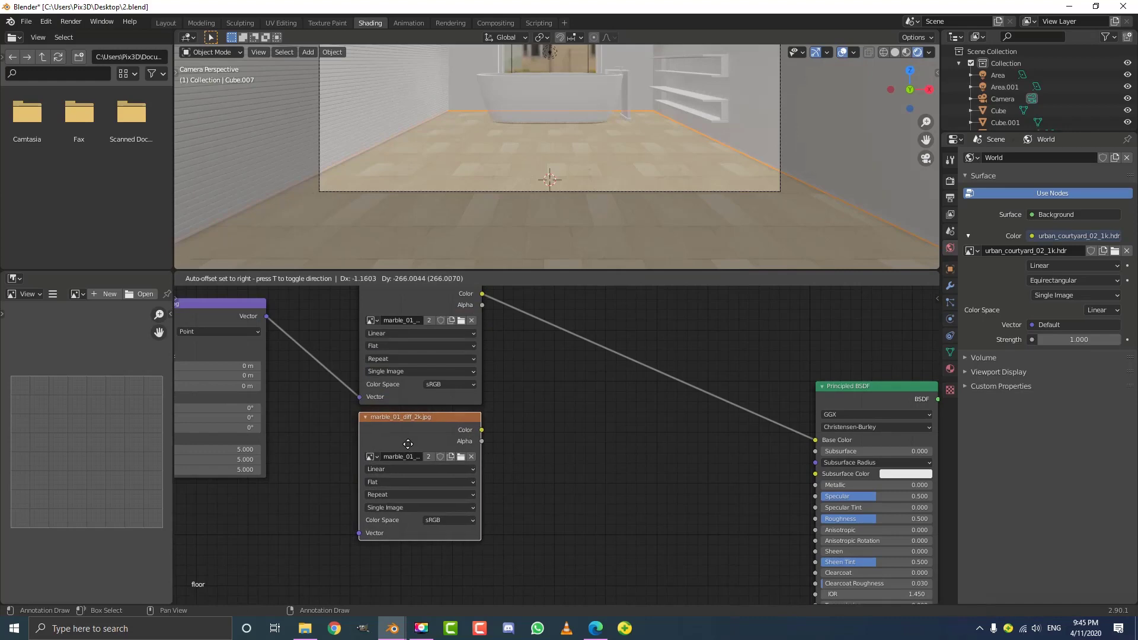
{"action": "left_click", "coordinate": [408, 444]}
{"action": "left_click_drag", "start_coordinate": [266, 315], "coordinate": [358, 536]}
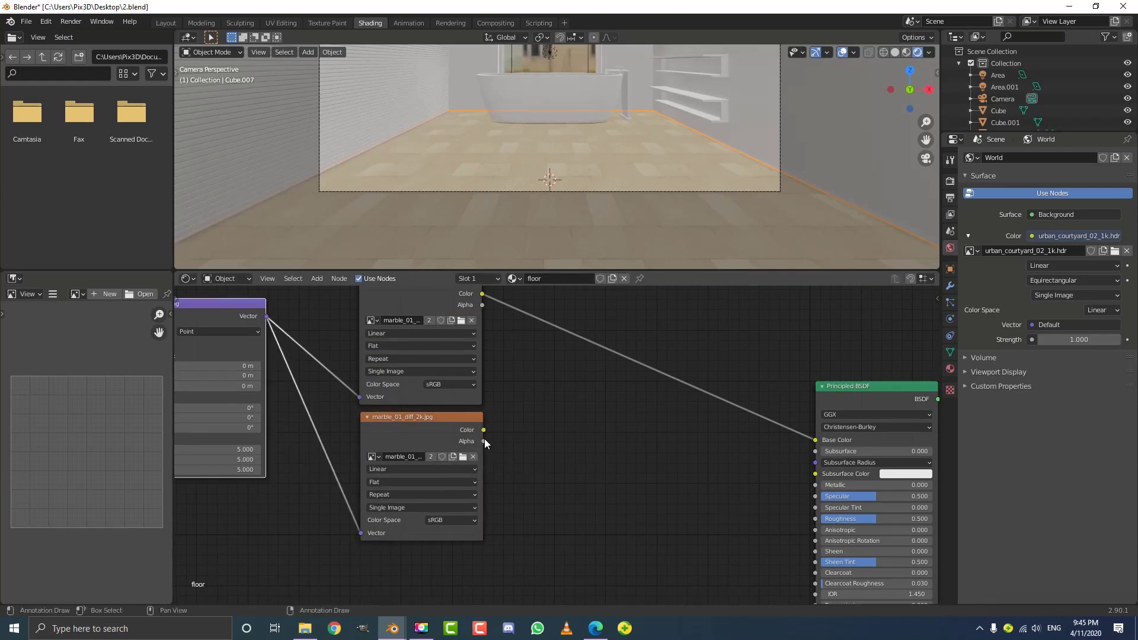
- Load marble_01_rough_2k.jpg into the duplicated texture node and connect its Color output to the Principled BSDF's Roughness input
{"action": "left_click", "coordinate": [460, 456]}
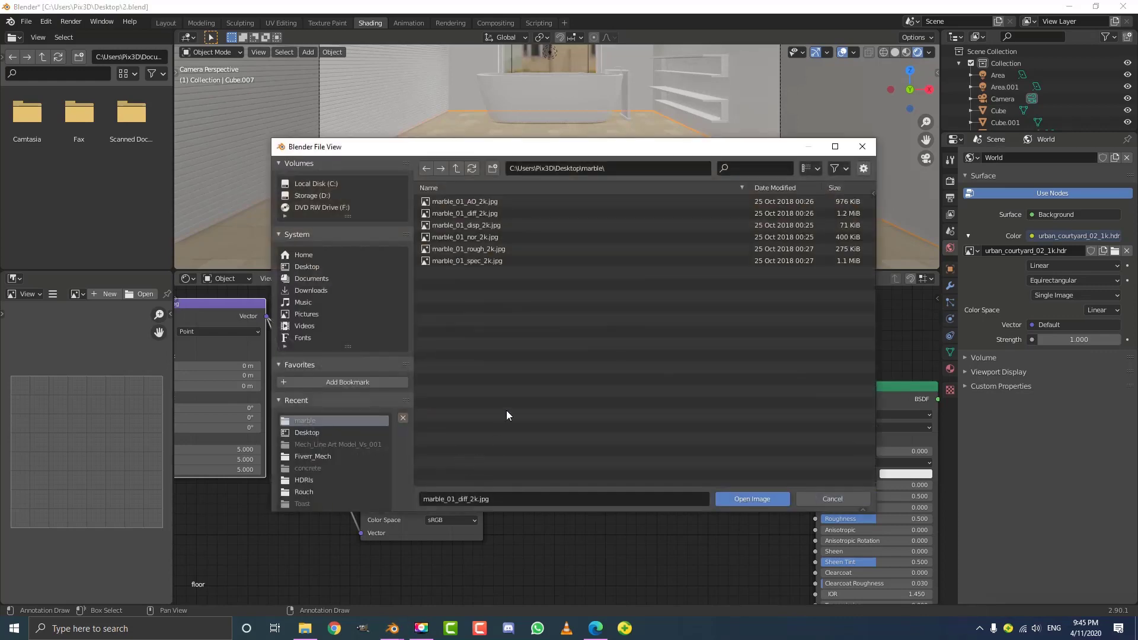
{"action": "left_click", "coordinate": [489, 249]}
{"action": "left_click", "coordinate": [755, 498]}
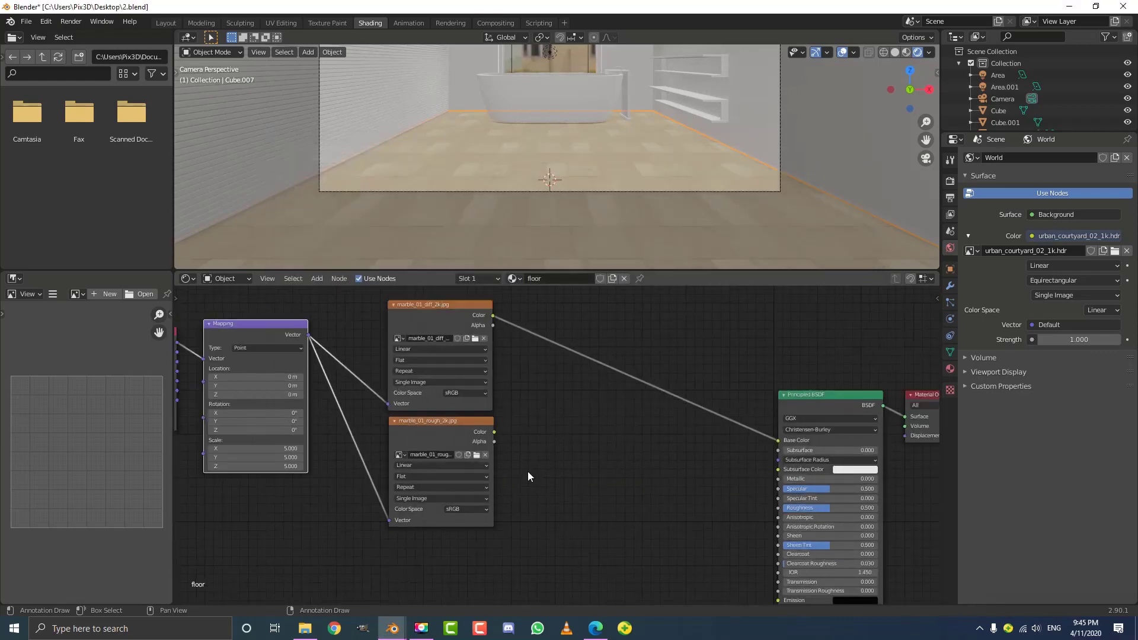
{"action": "middle_click_drag", "start_coordinate": [527, 471], "coordinate": [446, 400]}
{"action": "left_click_drag", "start_coordinate": [427, 374], "coordinate": [714, 451]}
{"action": "scroll", "coordinate": [593, 160], "scroll_direction": "up", "scroll_amount": 1}
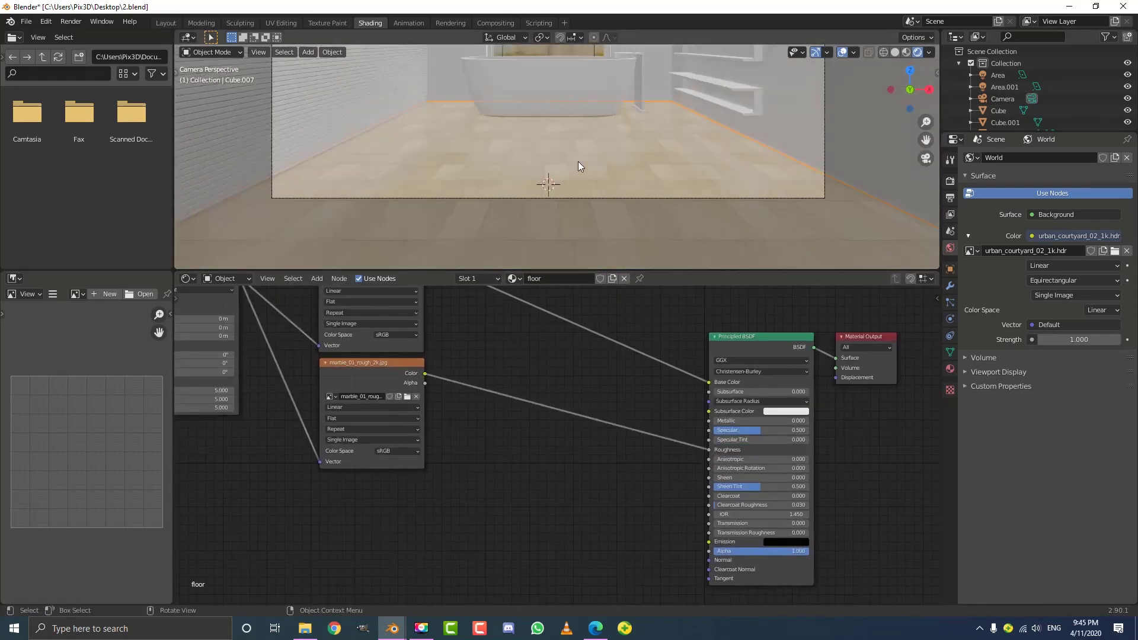
{"action": "scroll", "coordinate": [454, 113], "scroll_direction": "up", "scroll_amount": 4}
{"action": "middle_click_drag", "start_coordinate": [355, 83], "coordinate": [566, 156], "text": "shift"}
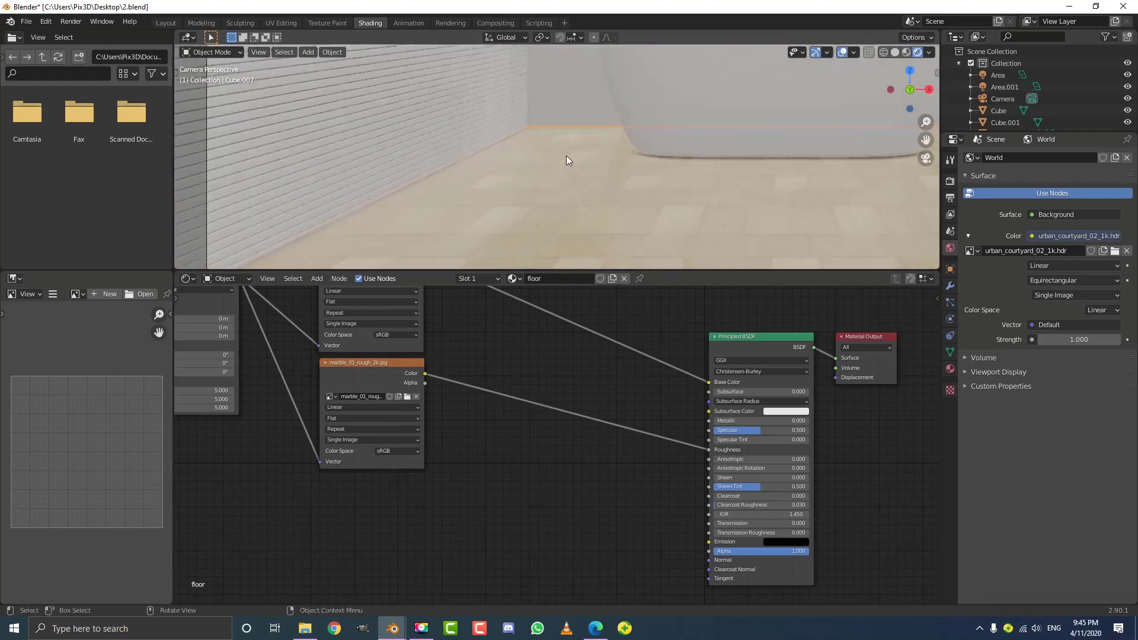
{"action": "scroll", "coordinate": [583, 223], "scroll_direction": "down", "scroll_amount": 2}
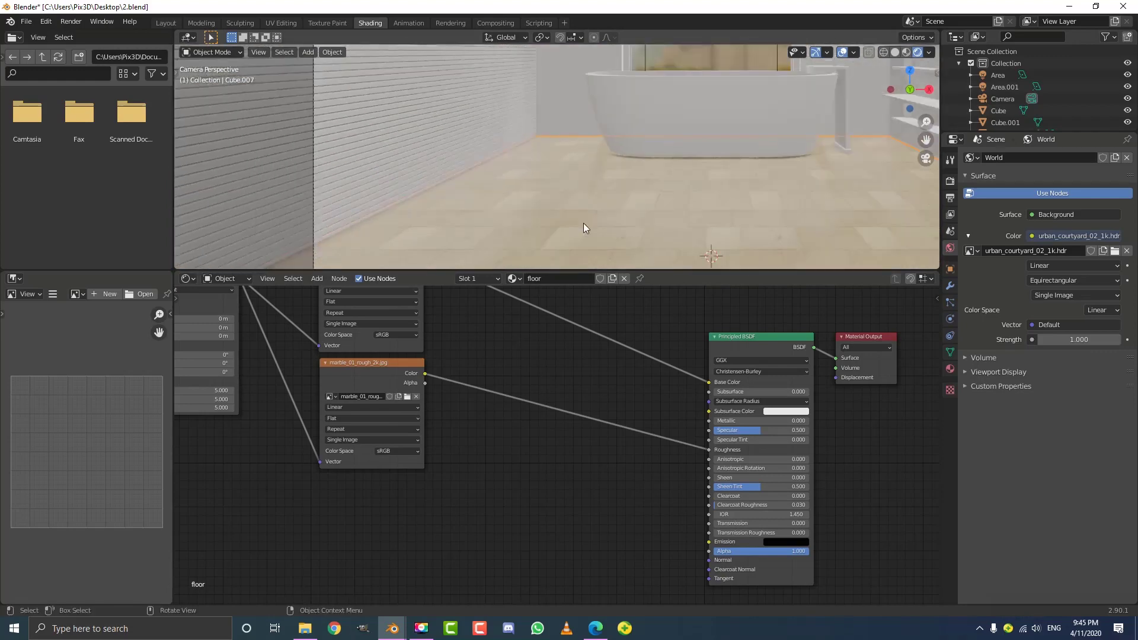
- Duplicate the roughness texture node below the original and connect the Mapping node's Vector output to the new copy
{"action": "scroll", "coordinate": [474, 411], "scroll_direction": "down", "scroll_amount": 4}
{"action": "middle_click_drag", "start_coordinate": [476, 409], "coordinate": [474, 336]}
{"action": "middle_click_drag", "start_coordinate": [393, 333], "coordinate": [456, 359]}
{"action": "scroll", "coordinate": [463, 411], "scroll_direction": "up", "scroll_amount": 1}
{"action": "key", "text": "shift+d"}
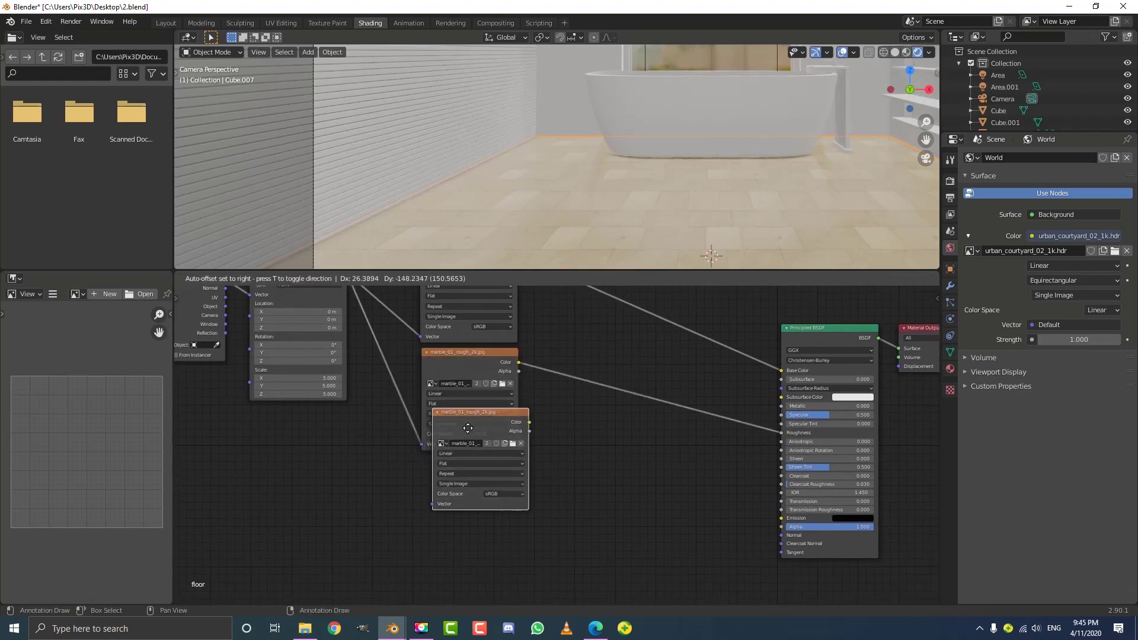
{"action": "left_click", "coordinate": [457, 471]}
{"action": "scroll", "coordinate": [397, 339], "scroll_direction": "down", "scroll_amount": 1}
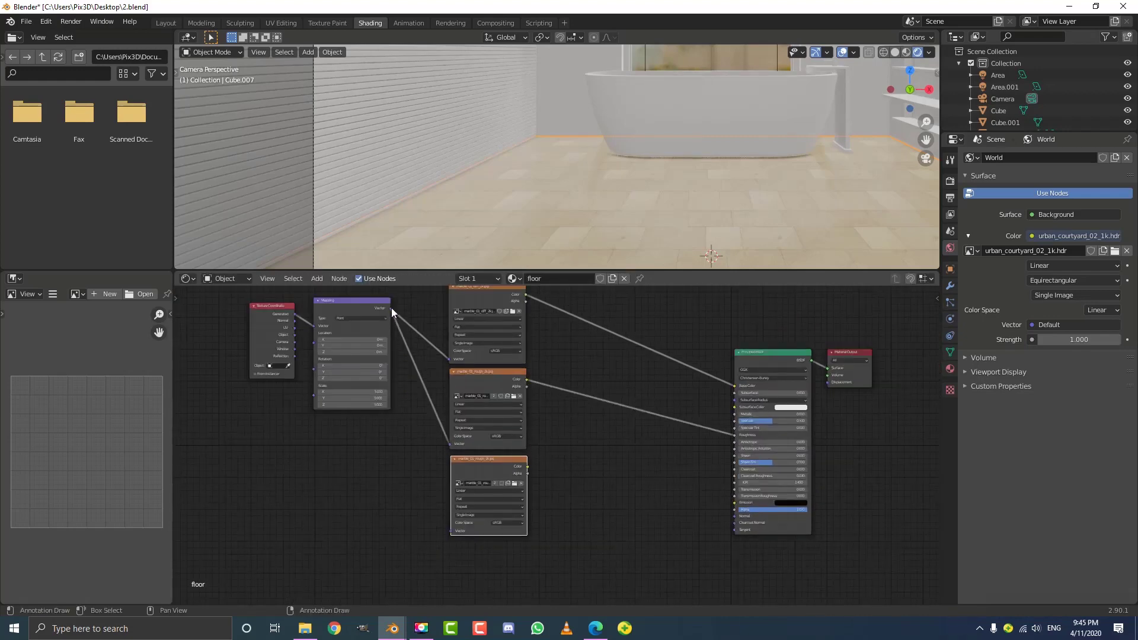
{"action": "left_click_drag", "start_coordinate": [391, 307], "coordinate": [451, 532]}
- Load marble_01_nor_2k.jpg into the third texture node and connect its Color output to the Principled BSDF's Normal input
{"action": "scroll", "coordinate": [549, 528], "scroll_direction": "up", "scroll_amount": 1}
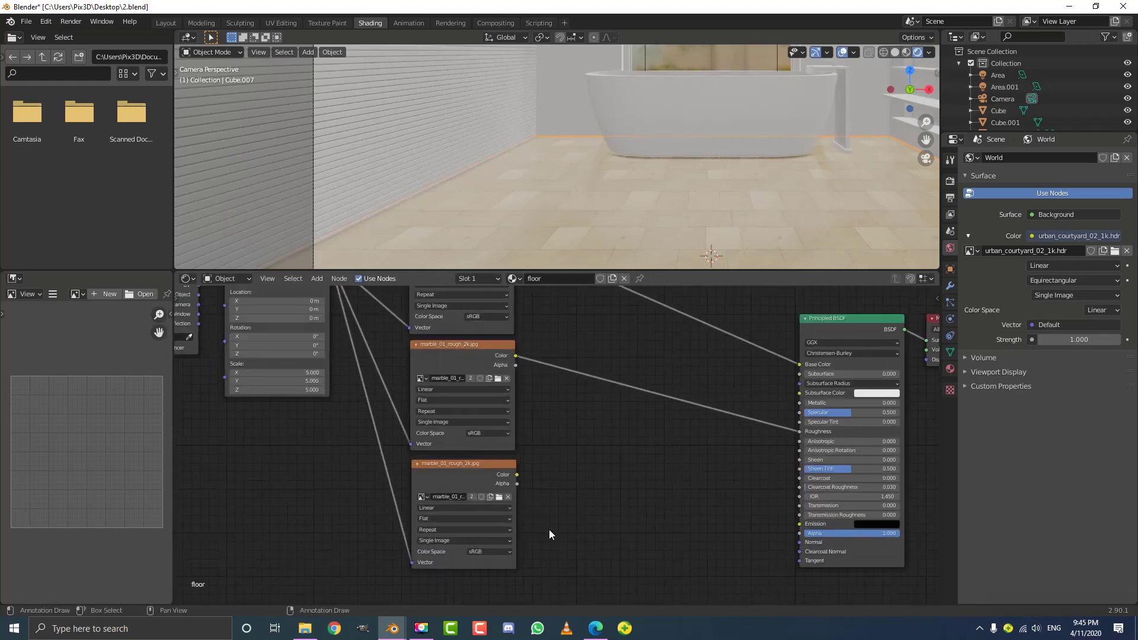
{"action": "scroll", "coordinate": [557, 437], "scroll_direction": "up", "scroll_amount": 2}
{"action": "left_click_drag", "start_coordinate": [399, 368], "coordinate": [405, 360]}
{"action": "left_click", "coordinate": [487, 404]}
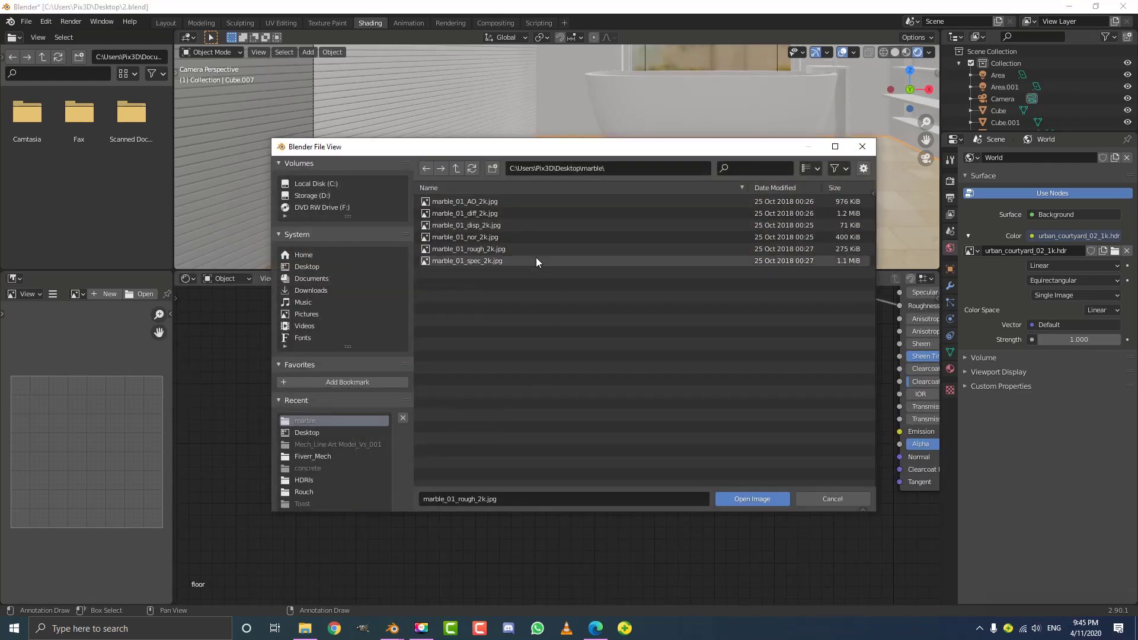
{"action": "left_click", "coordinate": [480, 236]}
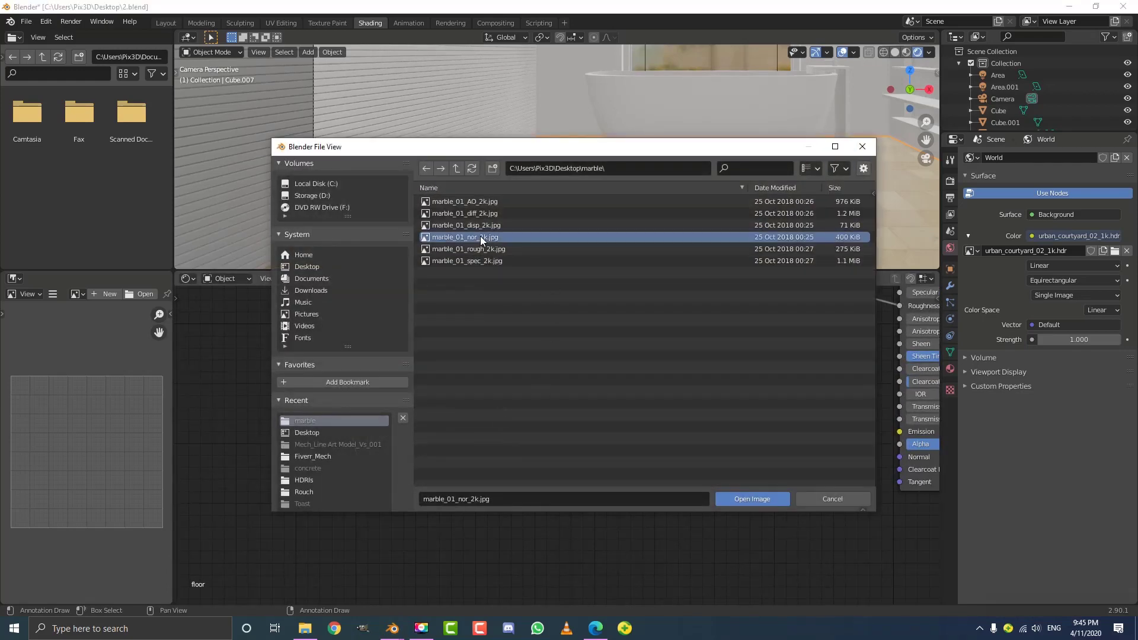
{"action": "left_click", "coordinate": [748, 498]}
{"action": "scroll", "coordinate": [548, 418], "scroll_direction": "down", "scroll_amount": 4}
{"action": "middle_click_drag", "start_coordinate": [546, 417], "coordinate": [454, 405]}
{"action": "scroll", "coordinate": [443, 416], "scroll_direction": "up", "scroll_amount": 3}
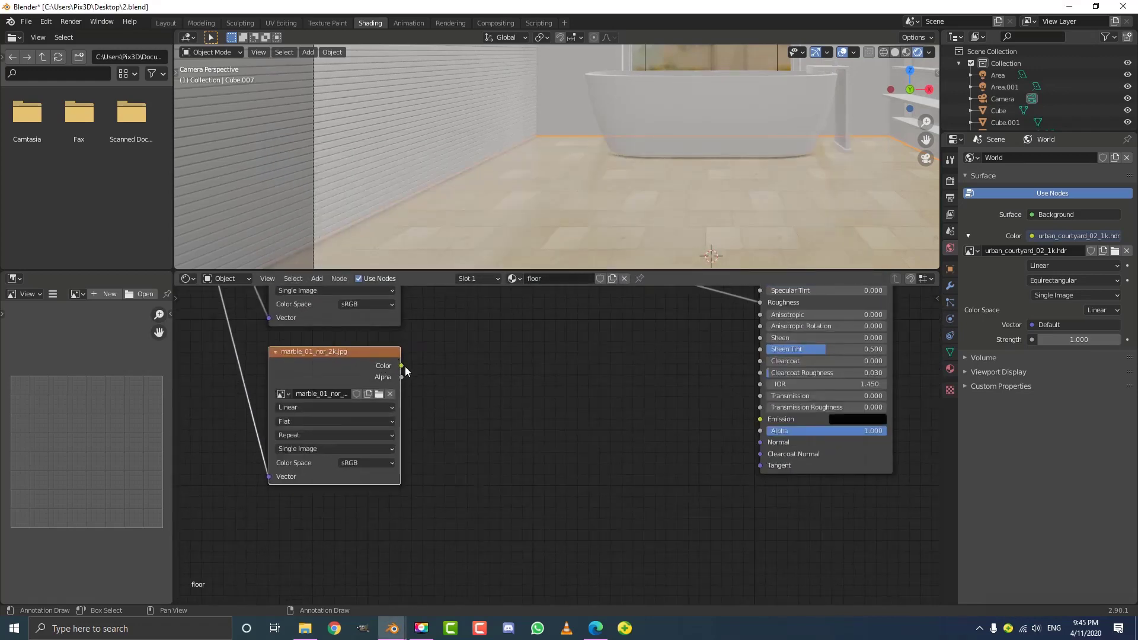
{"action": "mouse_move", "coordinate": [402, 366]}
{"action": "left_mouse_down"}
{"action": "mouse_move", "coordinate": [533, 371]}
{"action": "mouse_move", "coordinate": [759, 442]}
{"action": "left_mouse_up"}
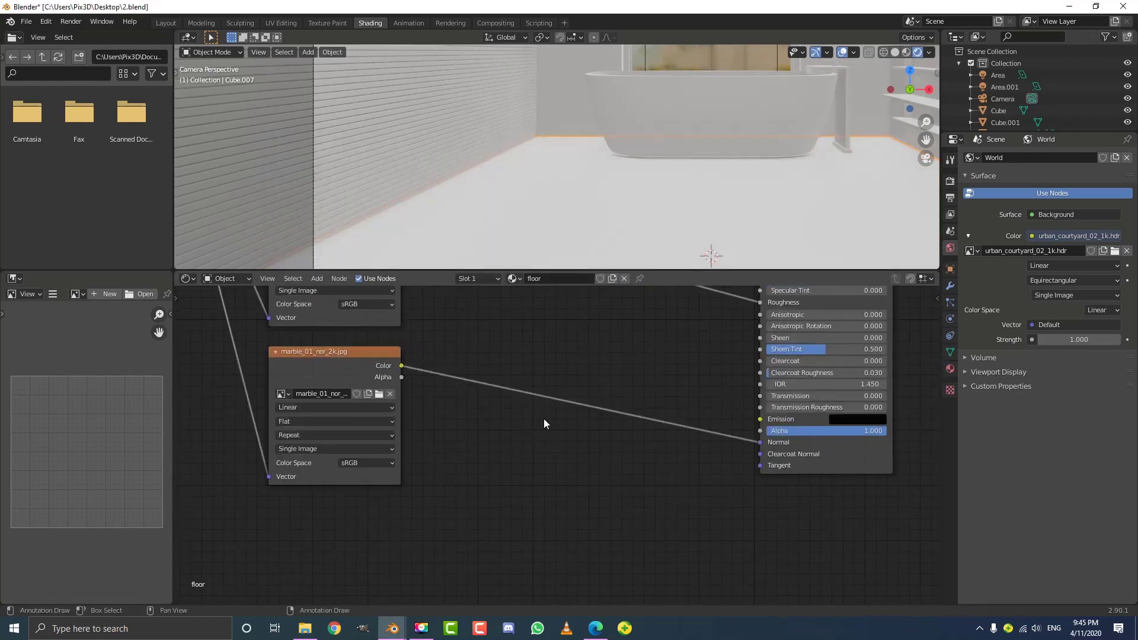
- Insert a Normal Map node on the link between the marble_01_nor_2k.jpg texture and the Principled BSDF's Normal input
{"action": "scroll", "coordinate": [580, 165], "scroll_direction": "down", "scroll_amount": 3}
{"action": "scroll", "coordinate": [547, 341], "scroll_direction": "up", "scroll_amount": 1}
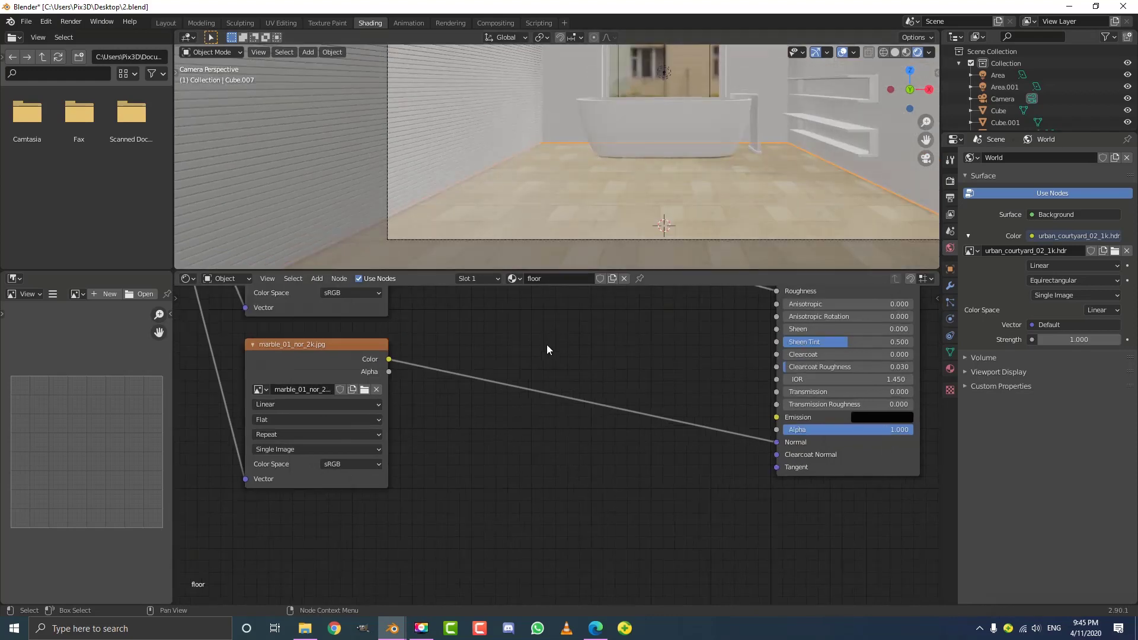
{"action": "scroll", "coordinate": [546, 349], "scroll_direction": "up", "scroll_amount": 1}
{"action": "key", "text": "shift+a"}
{"action": "left_click", "coordinate": [552, 343]}
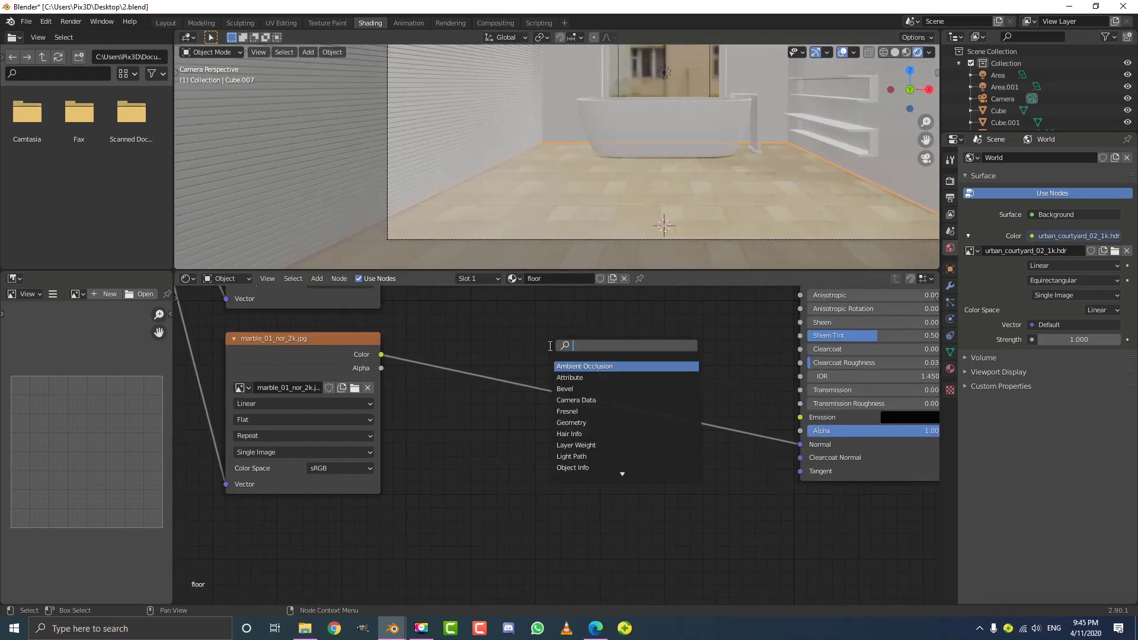
{"action": "type", "text": "norm"}
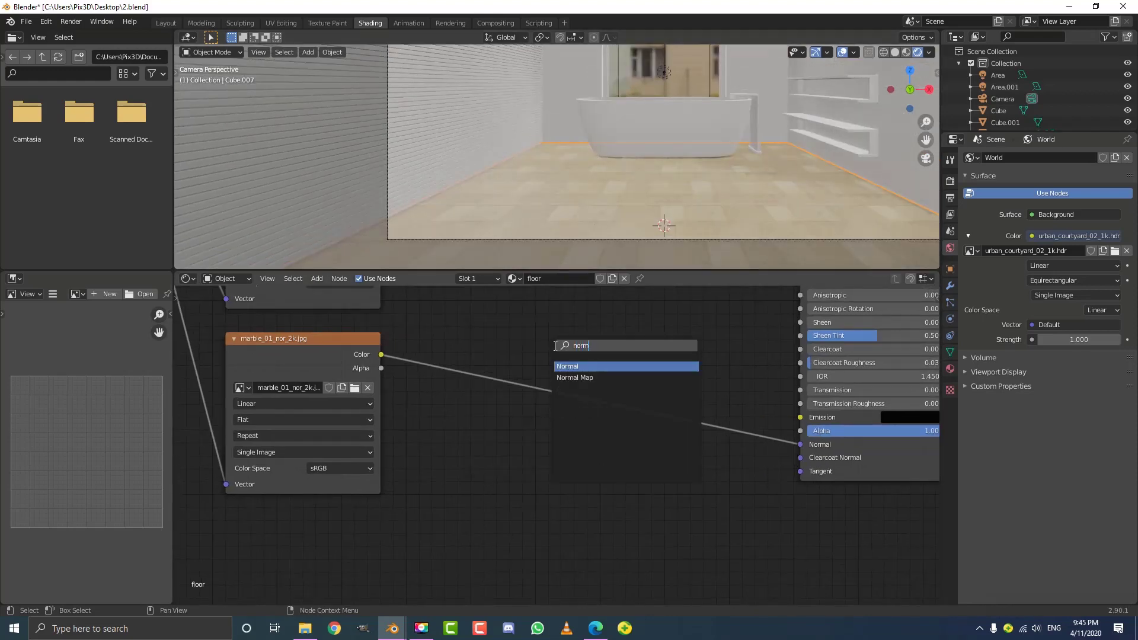
{"action": "left_click", "coordinate": [574, 377]}
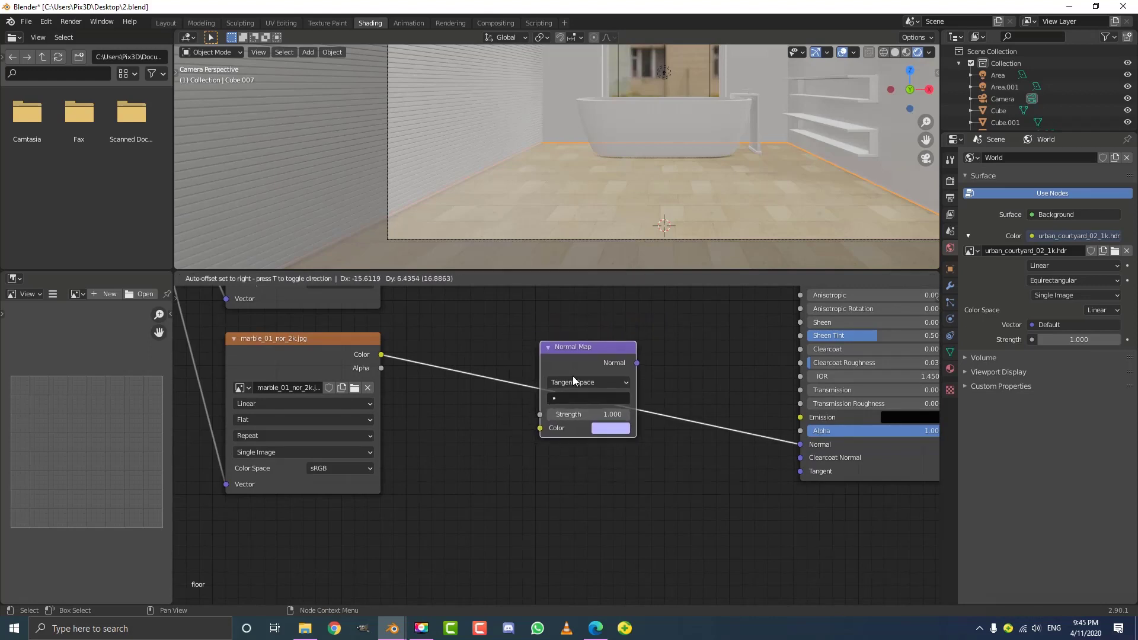
{"action": "left_click", "coordinate": [573, 379]}
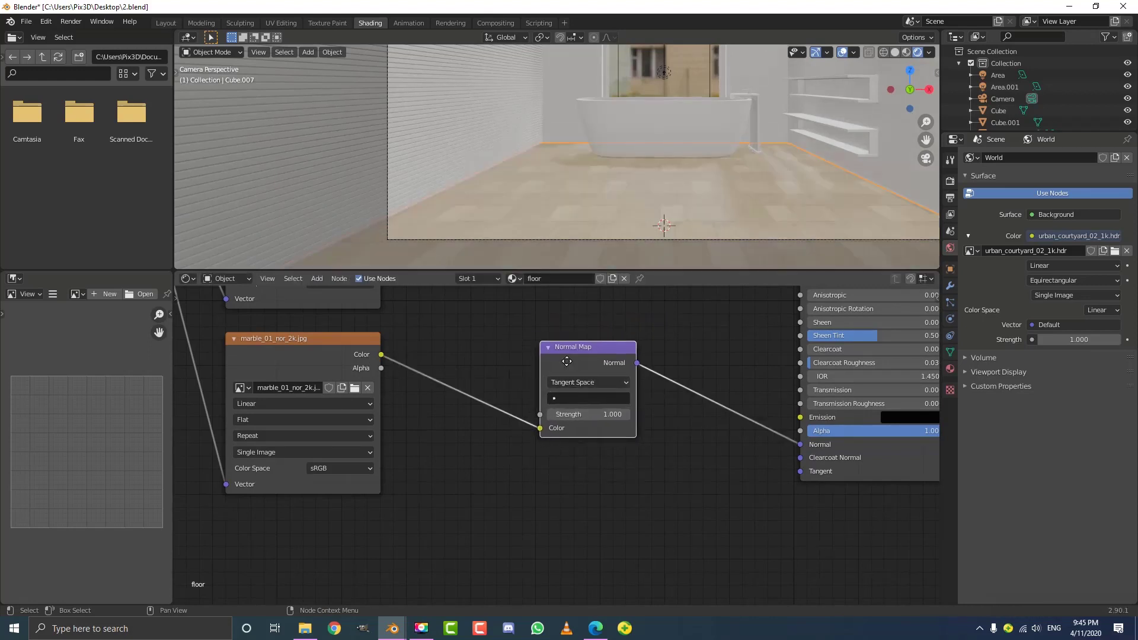
{"action": "left_click_drag", "start_coordinate": [573, 357], "coordinate": [589, 361]}
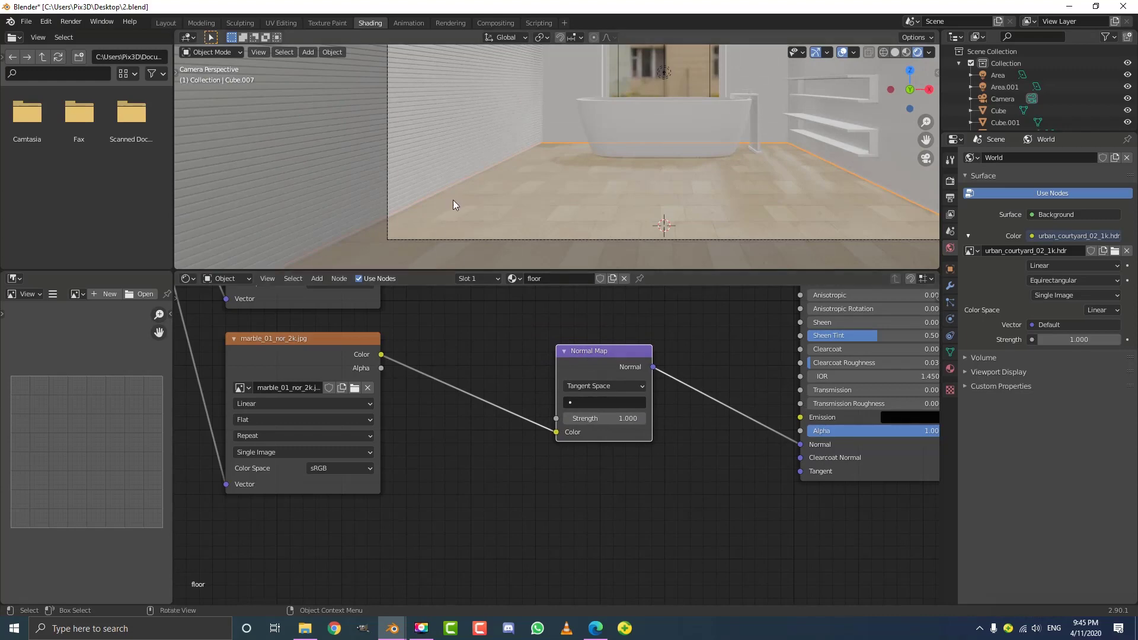
- Duplicate the normal texture node below the original and load marble_01_disp_2k.jpg into the copy
{"action": "scroll", "coordinate": [593, 435], "scroll_direction": "up", "scroll_amount": 1}
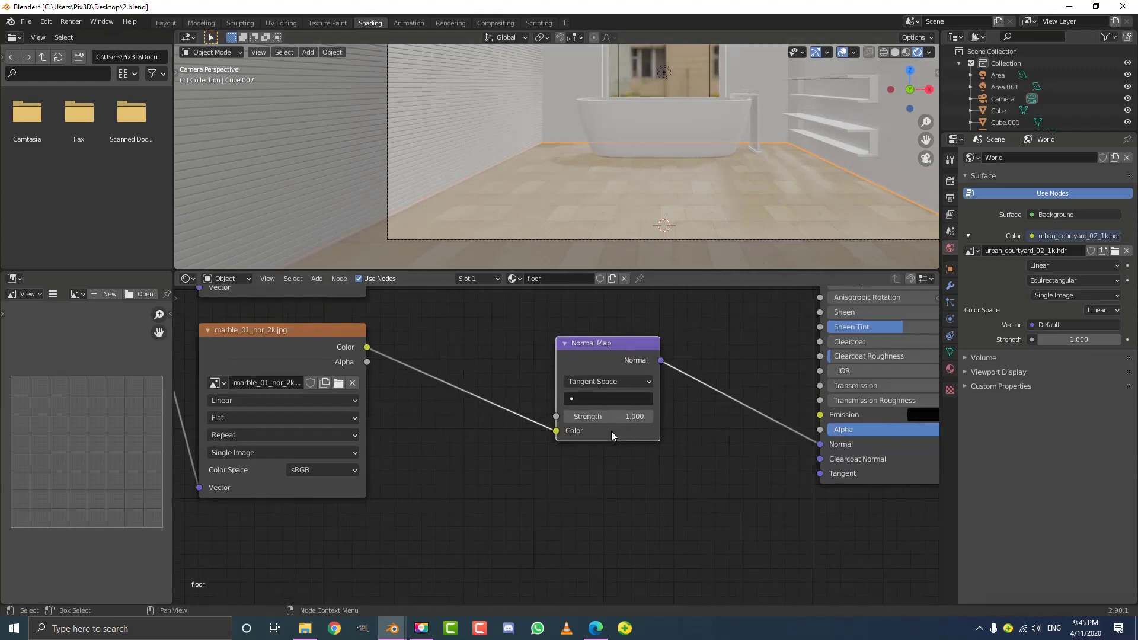
{"action": "scroll", "coordinate": [621, 165], "scroll_direction": "down", "scroll_amount": 2}
{"action": "scroll", "coordinate": [620, 165], "scroll_direction": "up", "scroll_amount": 4}
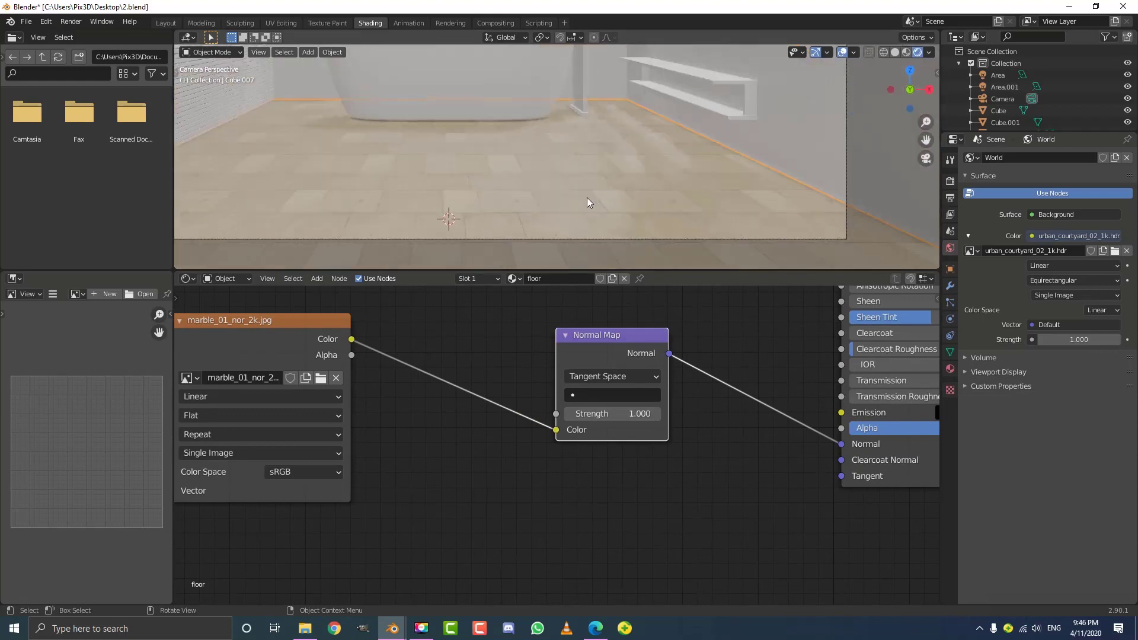
{"action": "middle_click_drag", "start_coordinate": [588, 202], "coordinate": [618, 229]}
{"action": "key", "text": "KP_0"}
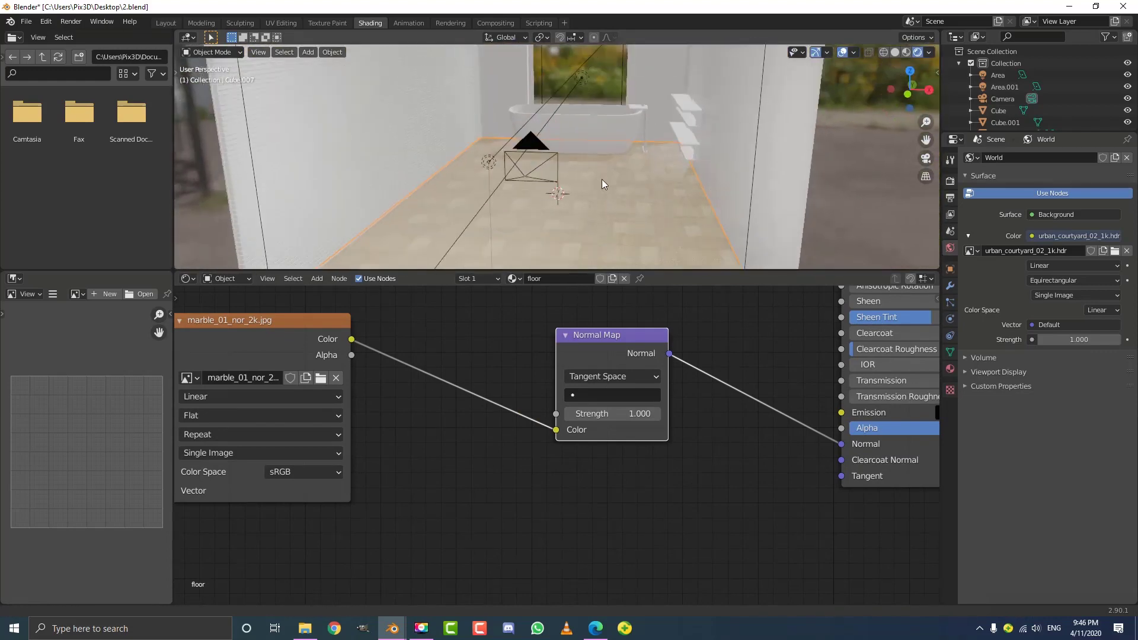
{"action": "scroll", "coordinate": [454, 382], "scroll_direction": "down", "scroll_amount": 2}
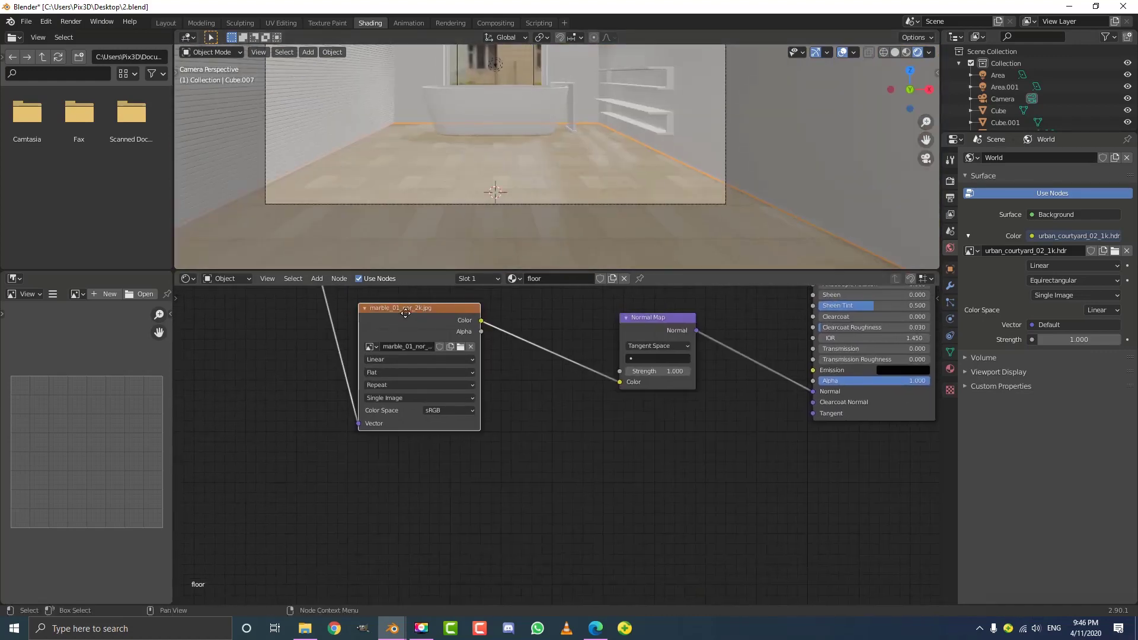
{"action": "key", "text": "shift+d"}
{"action": "left_click", "coordinate": [404, 446]}
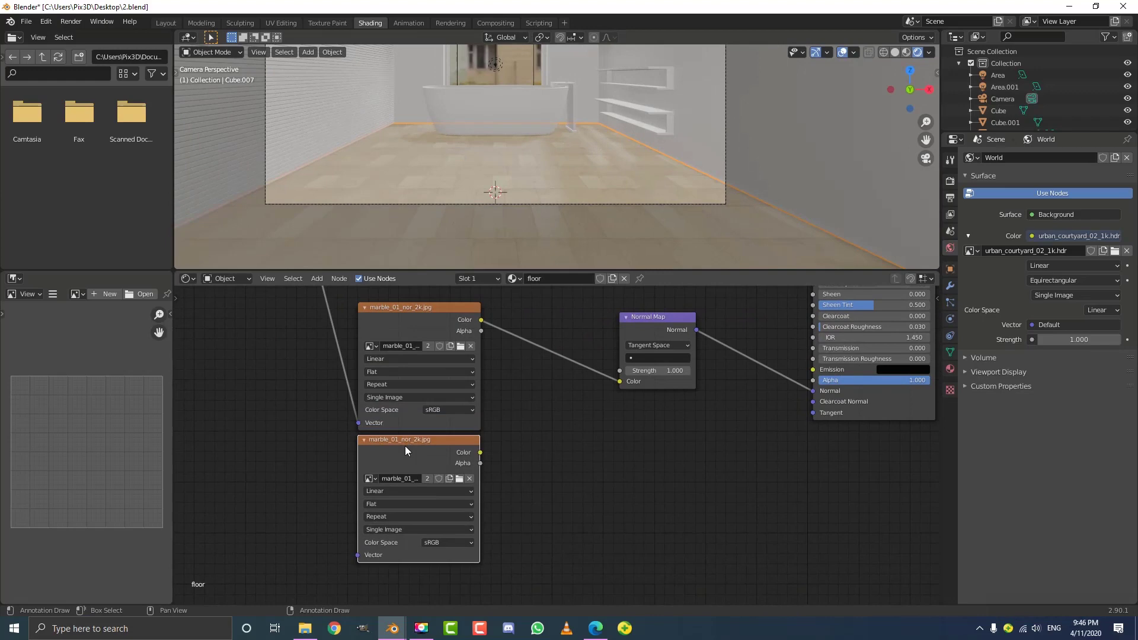
{"action": "left_click", "coordinate": [460, 479]}
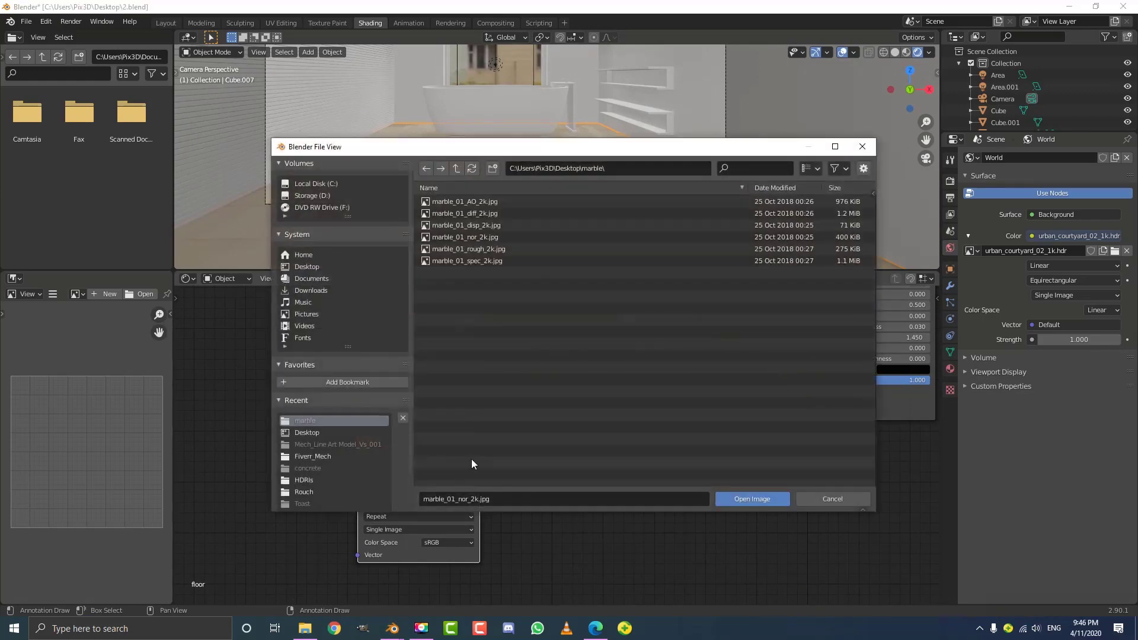
{"action": "left_click", "coordinate": [468, 227]}
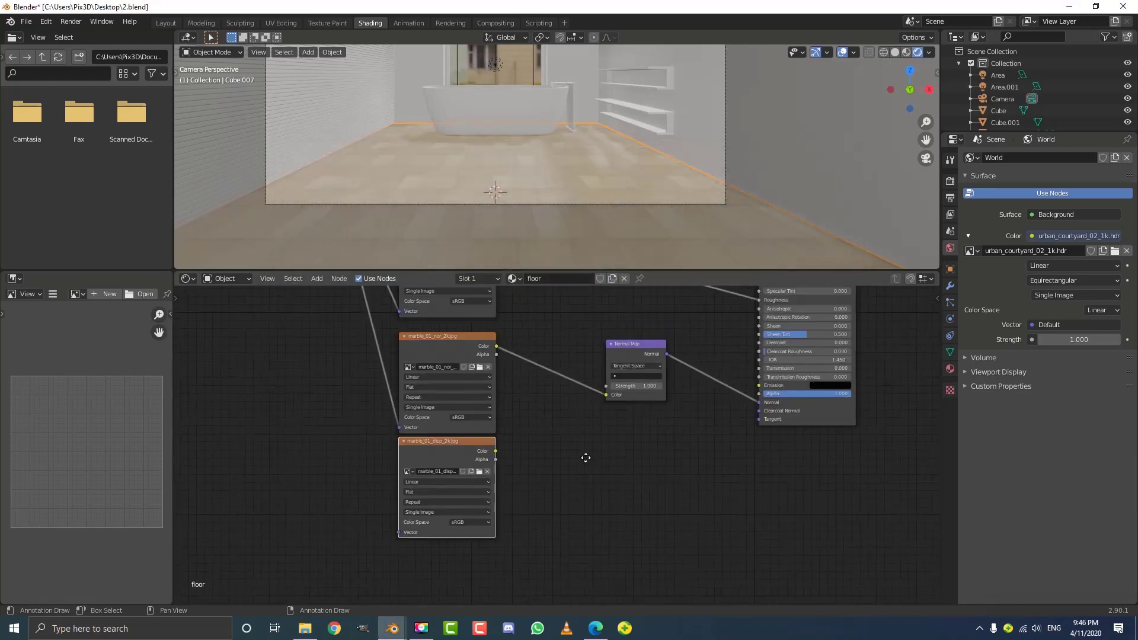
- Add a Bump node beside the displacement texture and connect the texture's Color output to the Bump node's Height input
{"action": "key", "text": "shift+a"}
{"action": "left_click", "coordinate": [570, 449]}
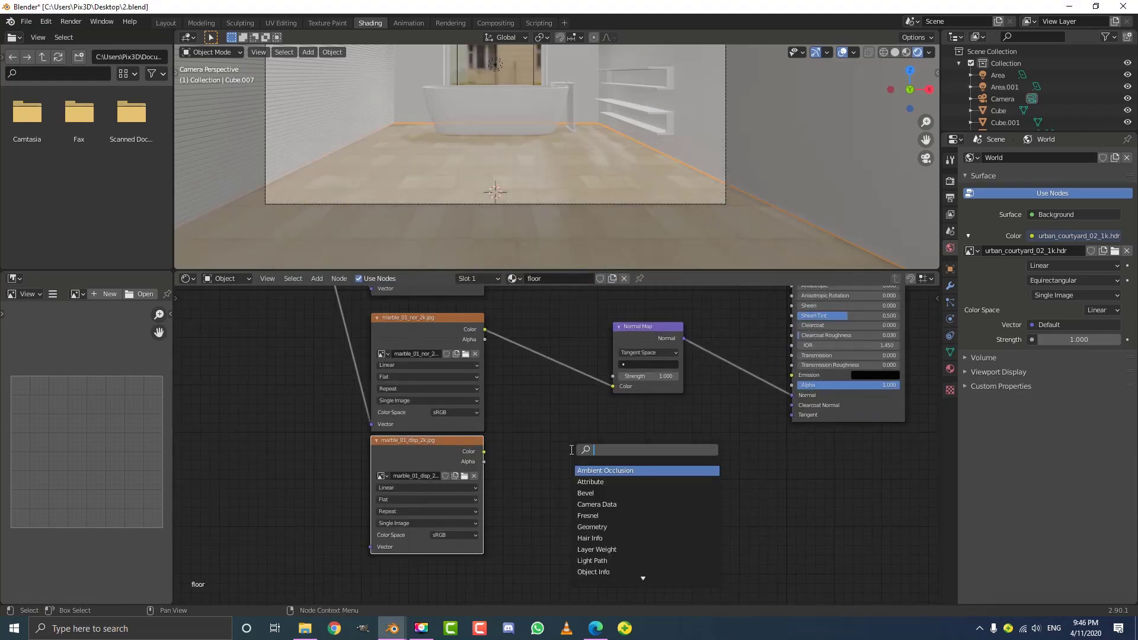
{"action": "type", "text": "bump"}
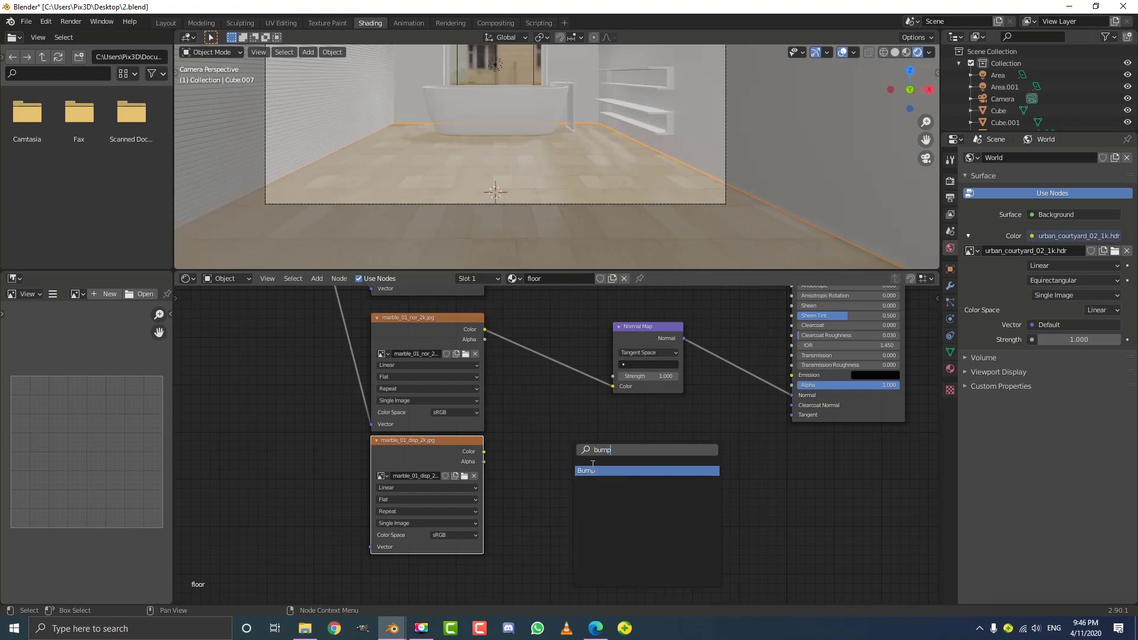
{"action": "left_click", "coordinate": [588, 470]}
{"action": "left_click", "coordinate": [588, 470]}
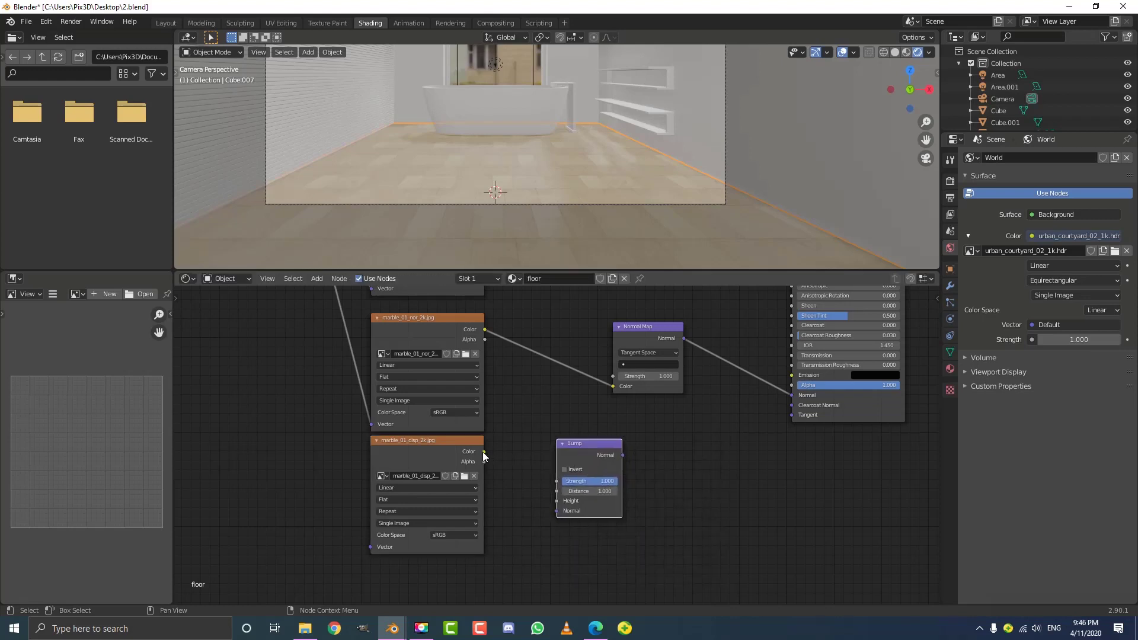
{"action": "left_click_drag", "start_coordinate": [484, 451], "coordinate": [557, 501]}
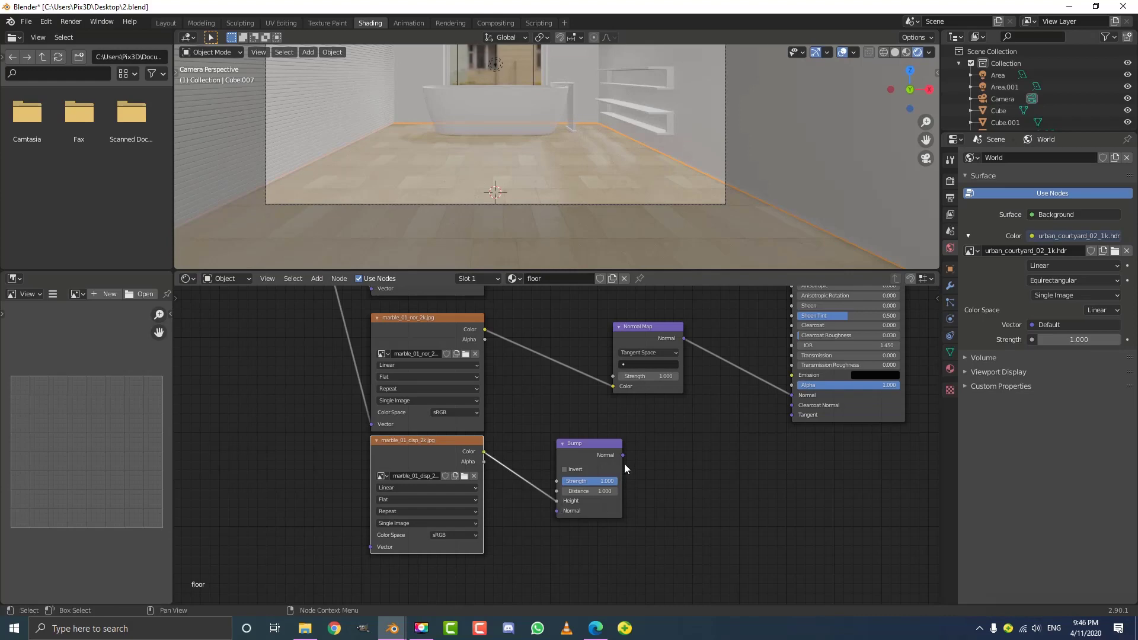
- Route the Normal Map node's Normal output through the Bump node's Normal input and on to the Principled BSDF's Normal input
{"action": "left_click_drag", "start_coordinate": [584, 454], "coordinate": [700, 427]}
{"action": "left_click_drag", "start_coordinate": [660, 340], "coordinate": [671, 483]}
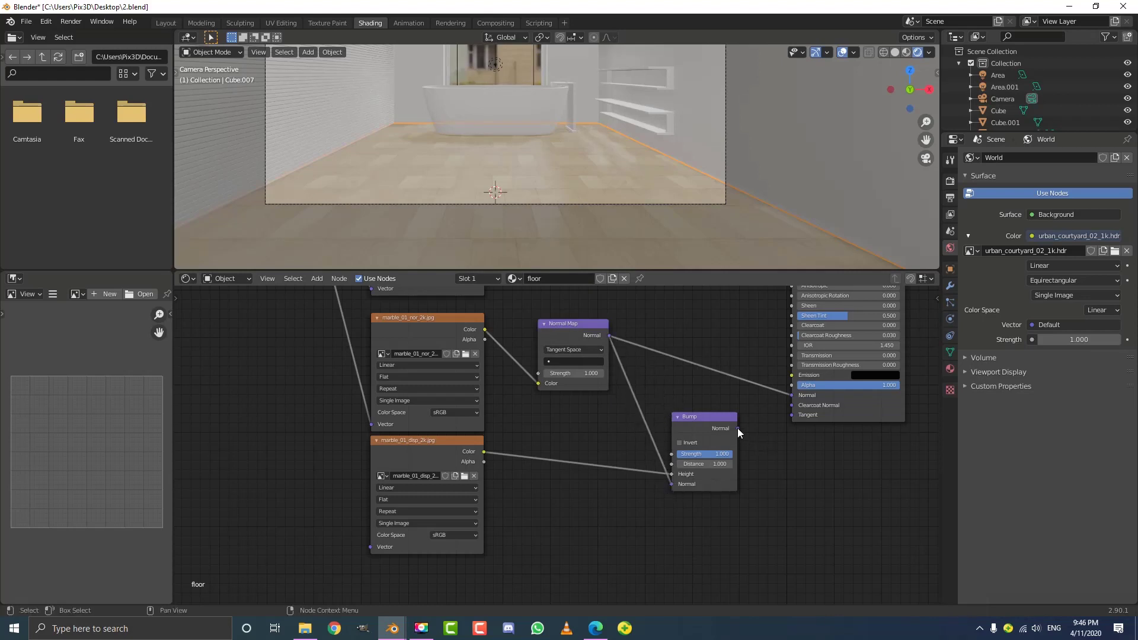
{"action": "left_click_drag", "start_coordinate": [737, 427], "coordinate": [798, 396]}
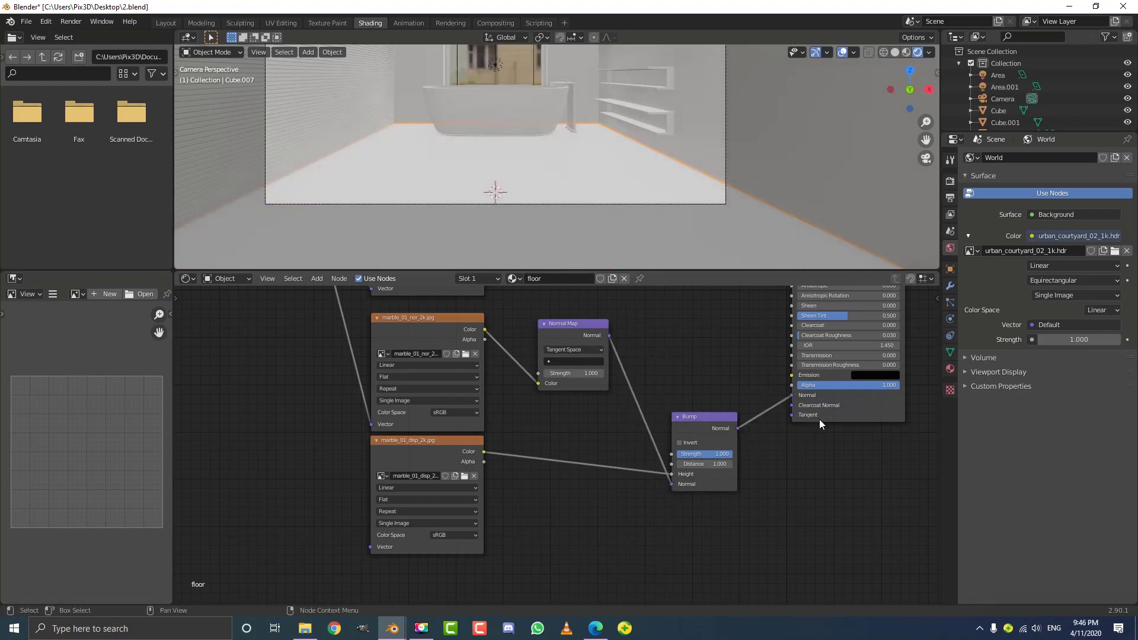
- Connect the Mapping node's Vector output to the Vector input of the marble_01_disp_2k.jpg texture node
{"action": "scroll", "coordinate": [819, 418], "scroll_direction": "down", "scroll_amount": 2}
{"action": "middle_click_drag", "start_coordinate": [743, 467], "coordinate": [788, 444]}
{"action": "scroll", "coordinate": [332, 376], "scroll_direction": "down", "scroll_amount": 3}
{"action": "middle_click_drag", "start_coordinate": [372, 379], "coordinate": [602, 465]}
{"action": "left_click_drag", "start_coordinate": [485, 319], "coordinate": [503, 322]}
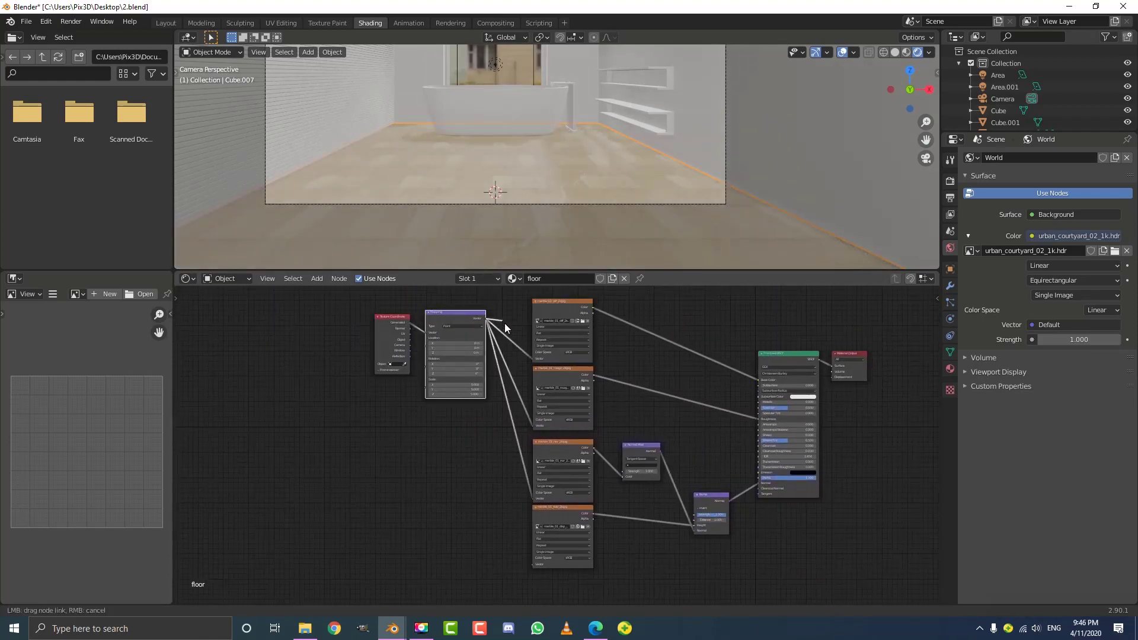
{"action": "left_click_drag", "start_coordinate": [499, 472], "coordinate": [529, 564]}
{"action": "scroll", "coordinate": [520, 438], "scroll_direction": "up", "scroll_amount": 3}
{"action": "left_click_drag", "start_coordinate": [486, 413], "coordinate": [478, 409]}
- Inspect the floor relief up close and set the Bump node's Strength to 0.3
{"action": "scroll", "coordinate": [543, 189], "scroll_direction": "up", "scroll_amount": 5}
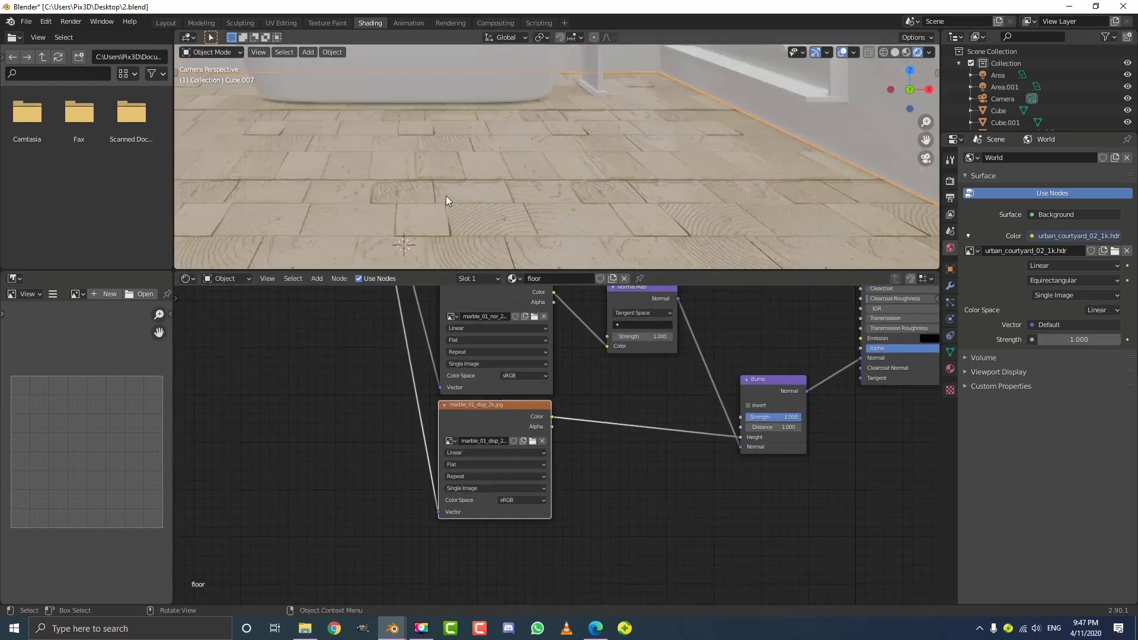
{"action": "scroll", "coordinate": [521, 160], "scroll_direction": "up", "scroll_amount": 3}
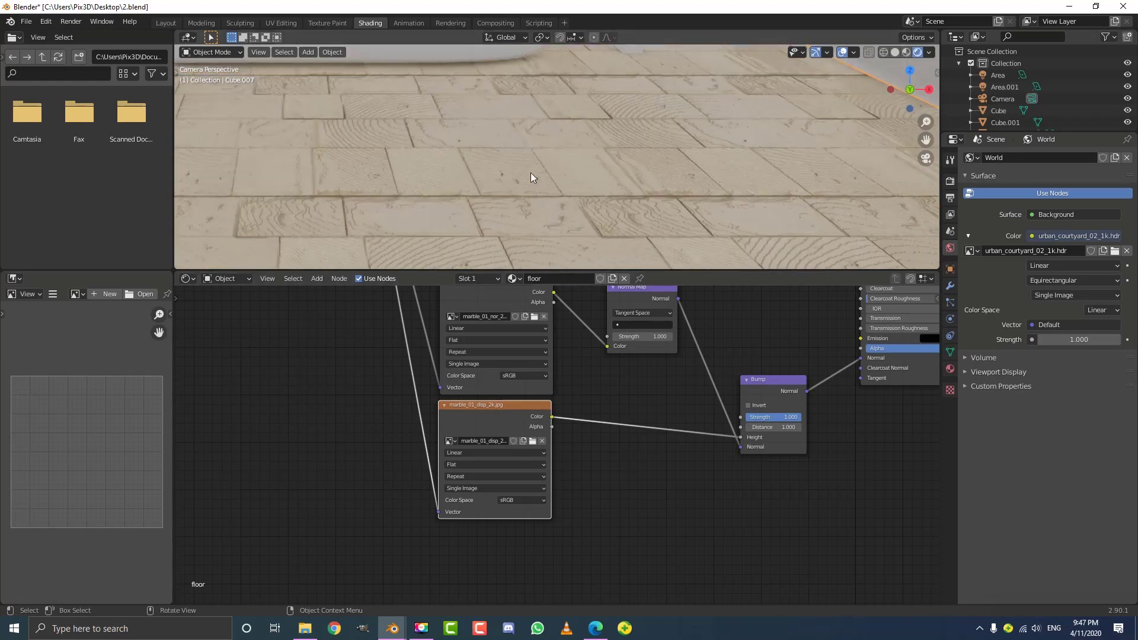
{"action": "scroll", "coordinate": [562, 122], "scroll_direction": "up", "scroll_amount": 2}
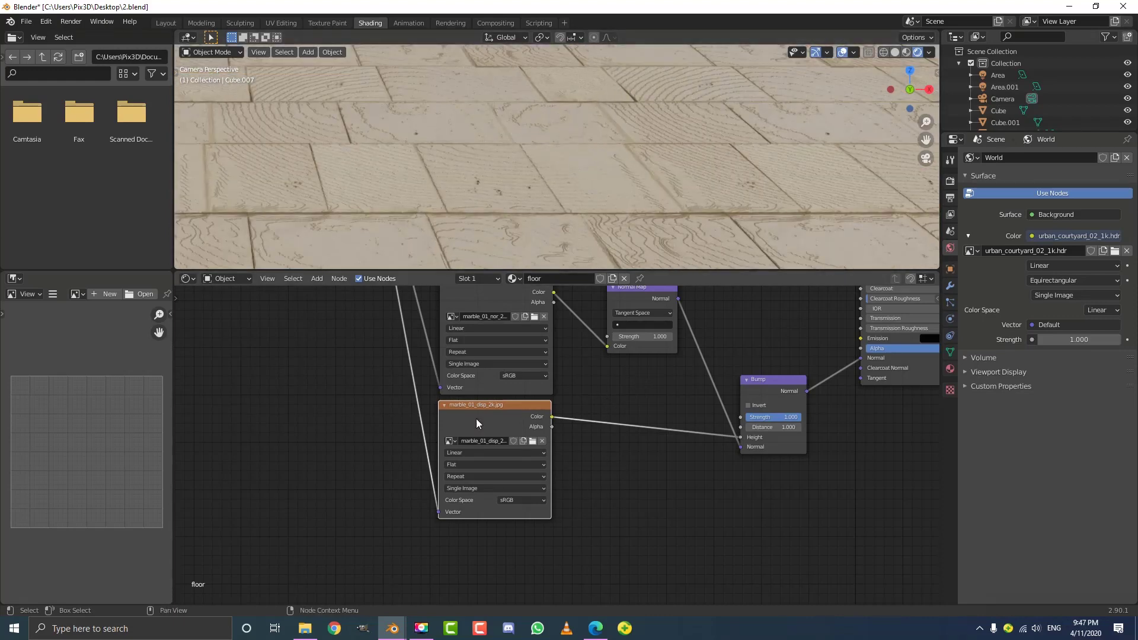
{"action": "middle_click_drag", "start_coordinate": [544, 408], "coordinate": [532, 420]}
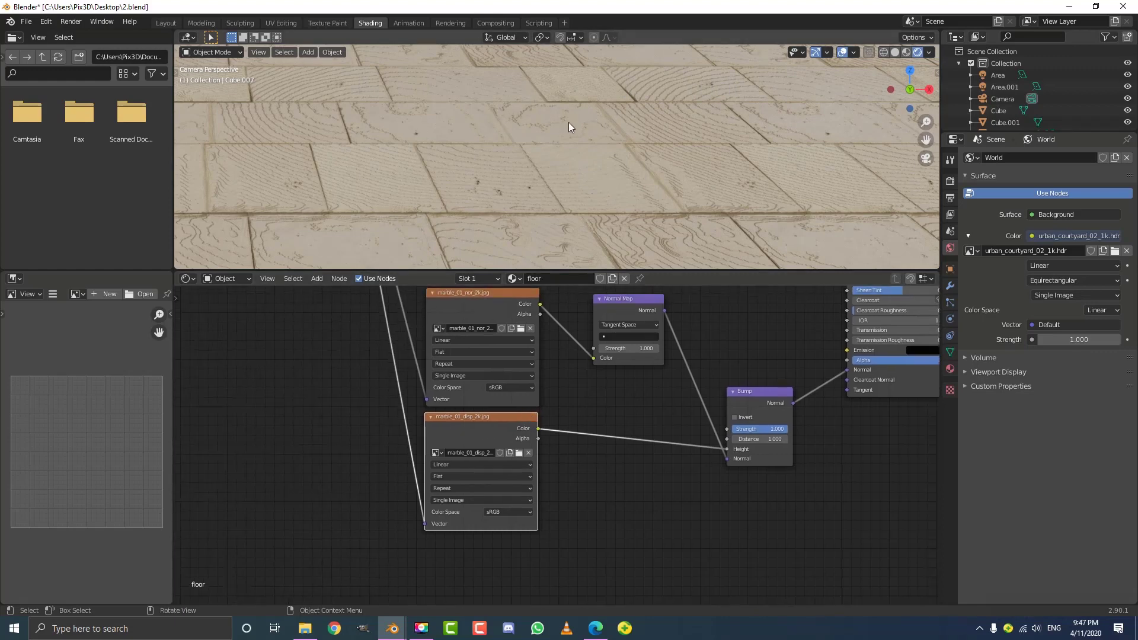
{"action": "scroll", "coordinate": [568, 127], "scroll_direction": "up", "scroll_amount": 1}
{"action": "middle_click_drag", "start_coordinate": [684, 418], "coordinate": [608, 411]}
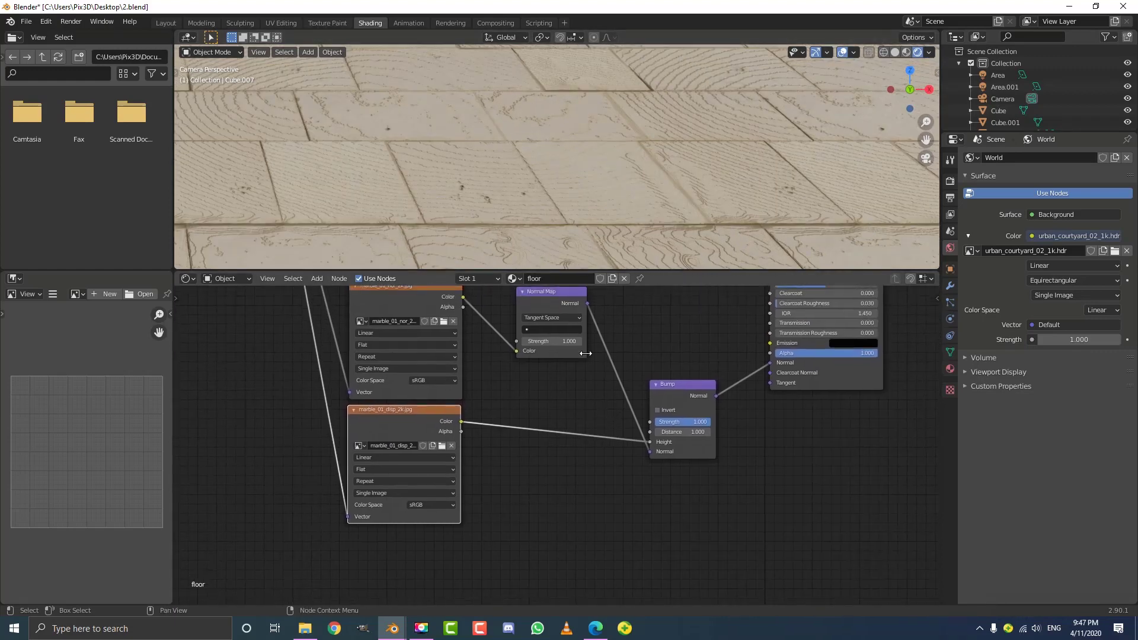
{"action": "middle_click_drag", "start_coordinate": [482, 408], "coordinate": [483, 396]}
{"action": "scroll", "coordinate": [682, 410], "scroll_direction": "up", "scroll_amount": 3}
{"action": "middle_click_drag", "start_coordinate": [682, 410], "coordinate": [548, 456]}
{"action": "scroll", "coordinate": [580, 457], "scroll_direction": "up", "scroll_amount": 1}
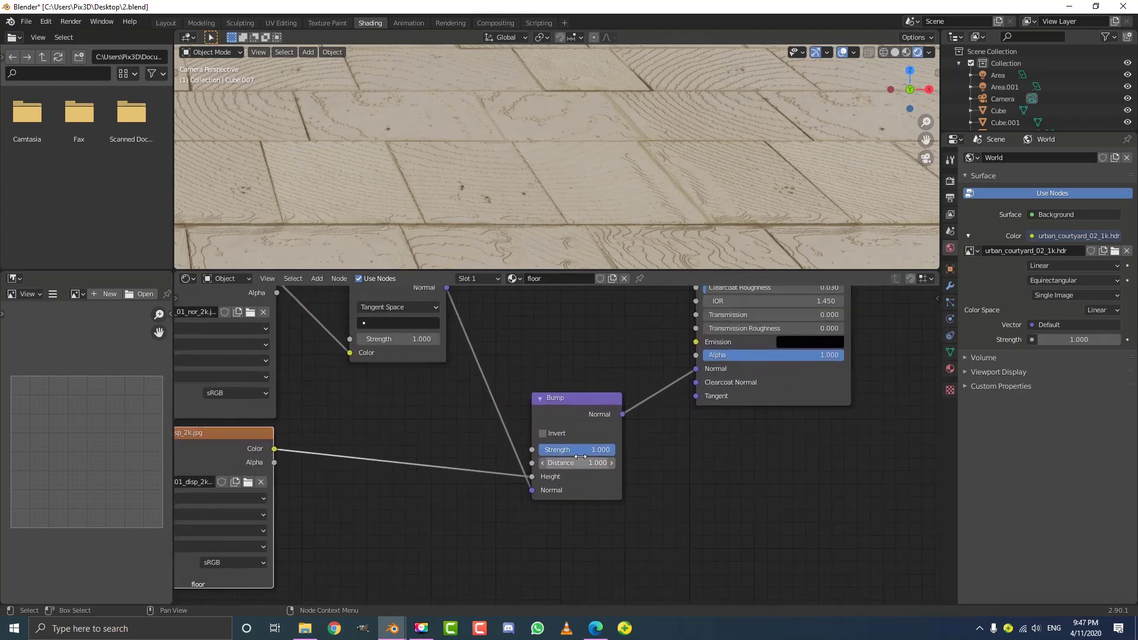
{"action": "left_click", "coordinate": [581, 451]}
{"action": "type", "text": ".3"}
{"action": "key", "text": "Return"}
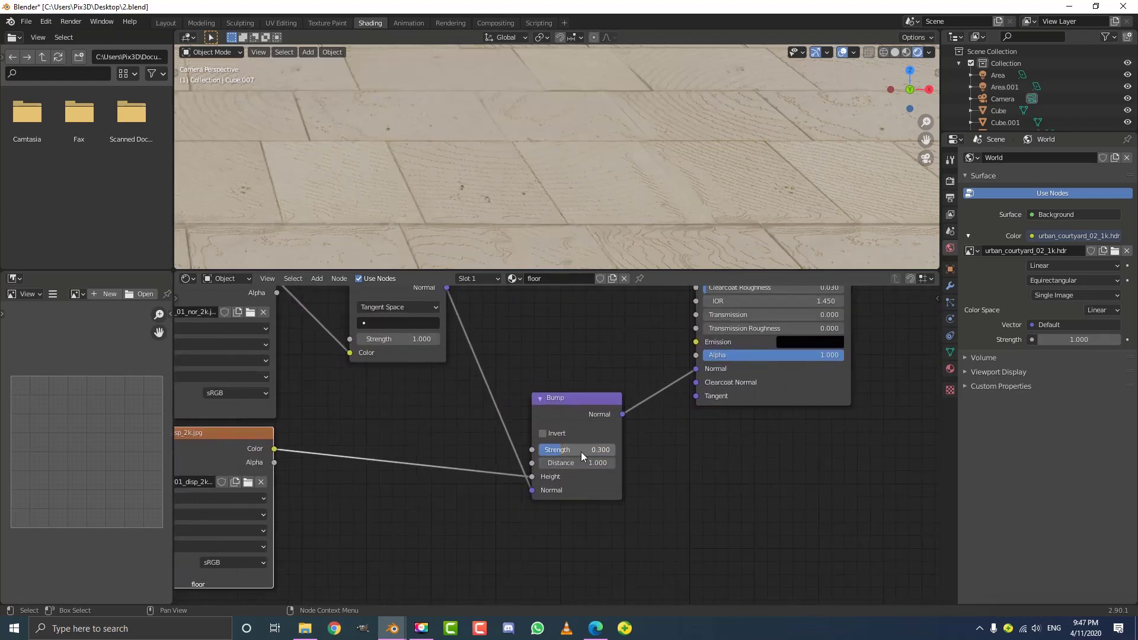
- Try a Strength of 0.5 on the Normal Map node
{"action": "middle_click_drag", "start_coordinate": [441, 405], "coordinate": [510, 554]}
{"action": "scroll", "coordinate": [511, 554], "scroll_direction": "up", "scroll_amount": 1}
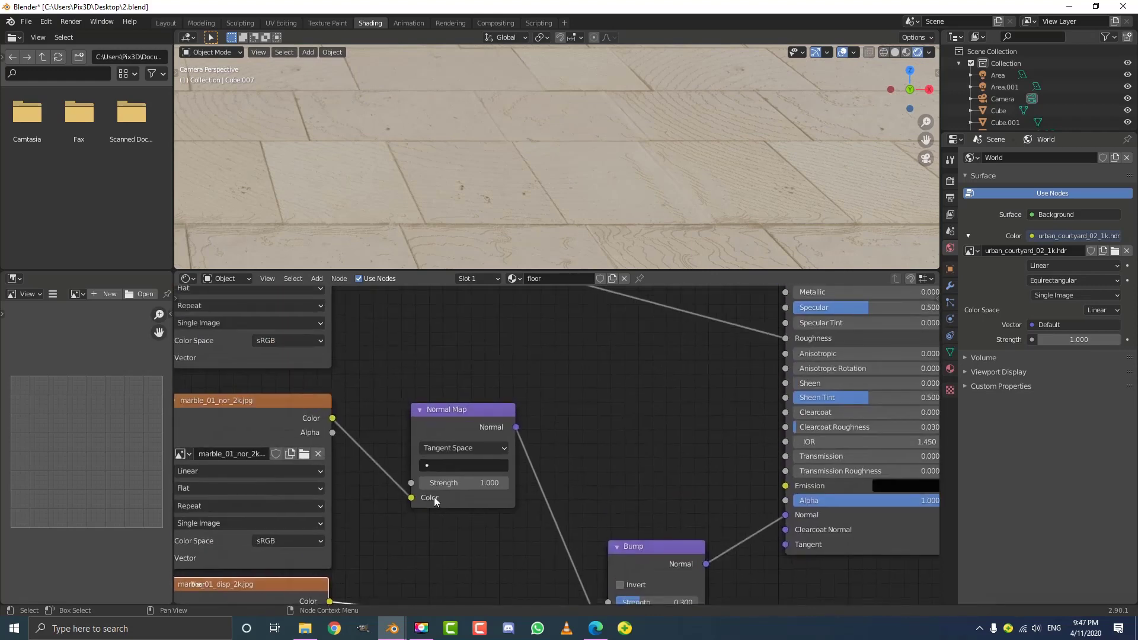
{"action": "left_click", "coordinate": [490, 482]}
{"action": "type", "text": ".3"}
{"action": "key", "text": "Return"}
{"action": "left_click", "coordinate": [485, 483]}
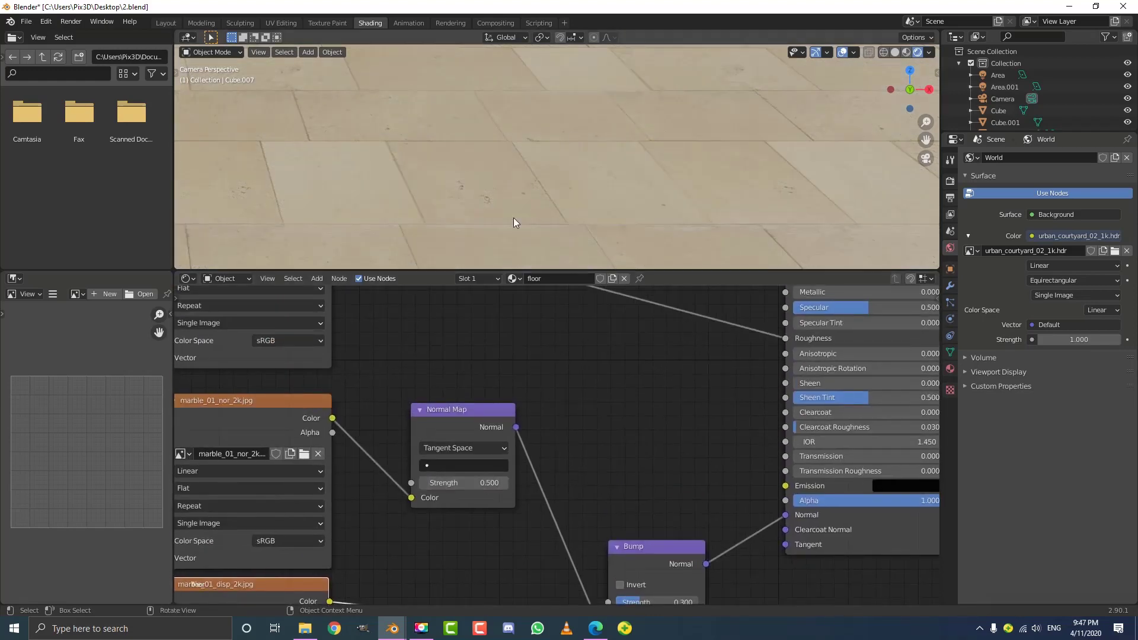
{"action": "type", "text": "4.2"}
{"action": "key", "text": "Return"}
- Adjust the Normal Map node's Strength to 0.990 and check the floor's relief both close up and from the wider camera view
{"action": "left_click_drag", "start_coordinate": [485, 482], "coordinate": [382, 483]}
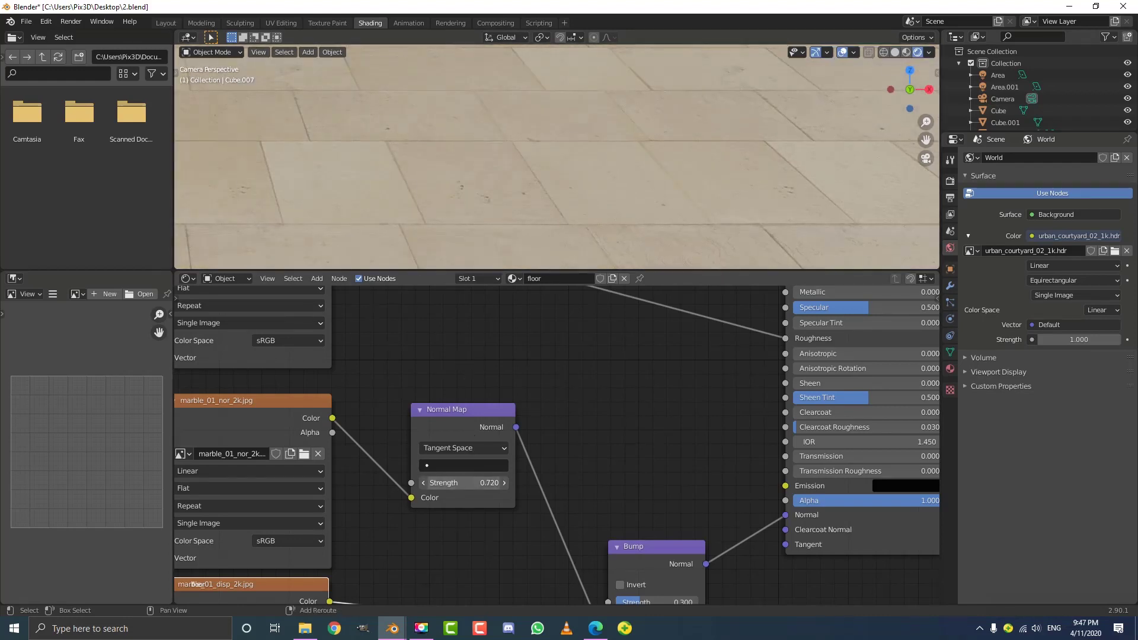
{"action": "left_click_drag", "start_coordinate": [485, 482], "coordinate": [490, 482]}
{"action": "scroll", "coordinate": [487, 187], "scroll_direction": "down", "scroll_amount": 5}
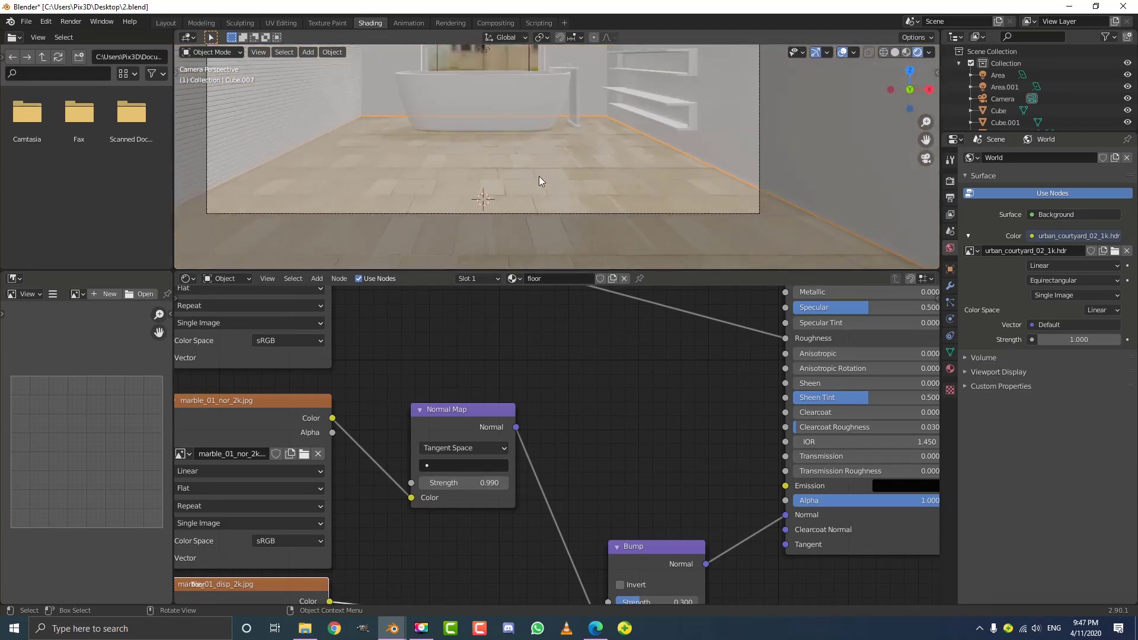
{"action": "scroll", "coordinate": [500, 176], "scroll_direction": "up", "scroll_amount": 4}
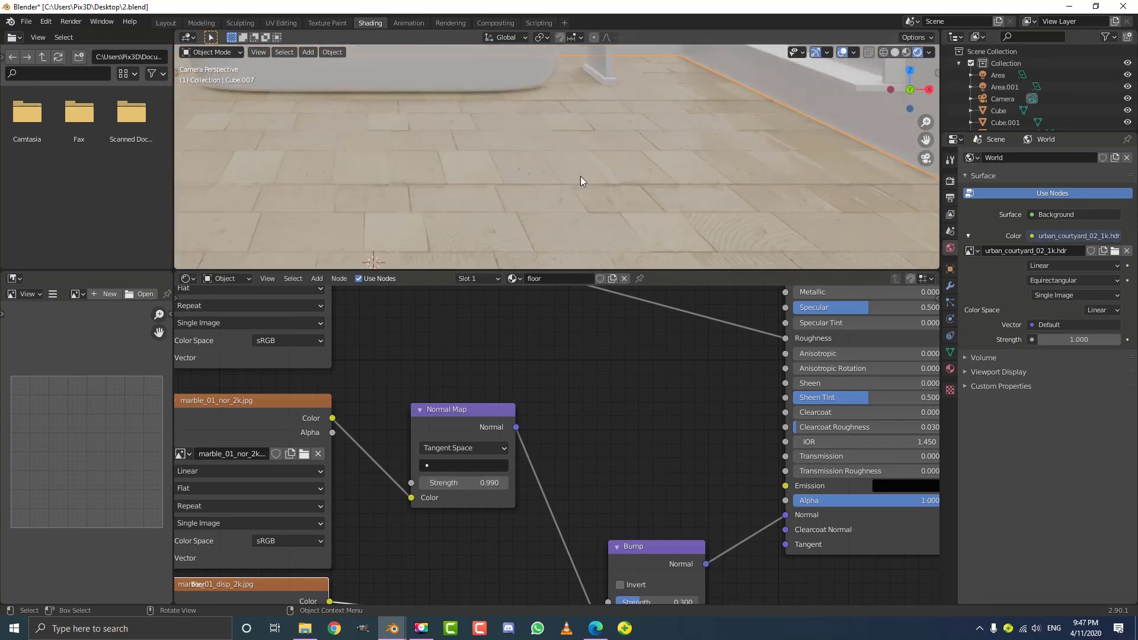
{"action": "scroll", "coordinate": [514, 183], "scroll_direction": "down", "scroll_amount": 4}
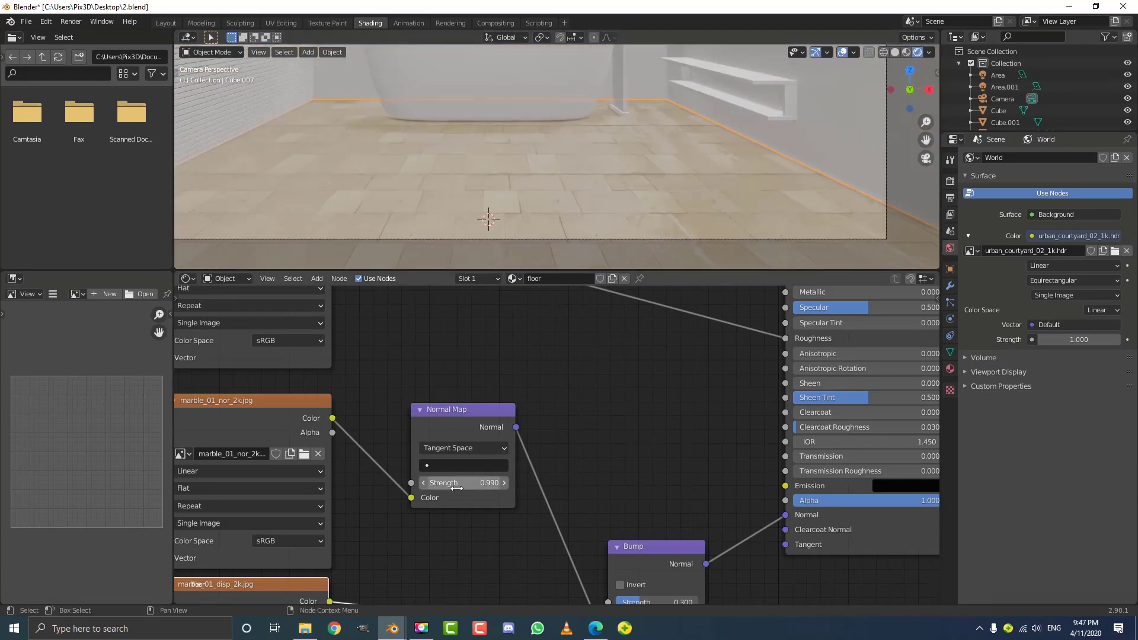
{"action": "scroll", "coordinate": [579, 483], "scroll_direction": "up", "scroll_amount": 1}
{"action": "middle_click_drag", "start_coordinate": [580, 483], "coordinate": [500, 278]}
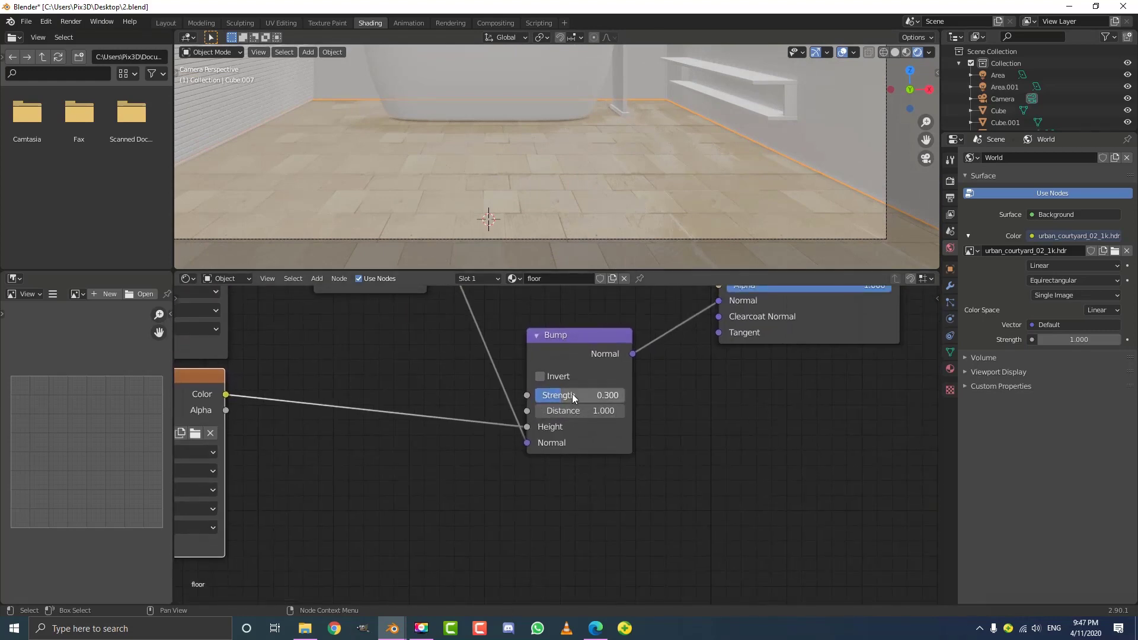
{"action": "scroll", "coordinate": [545, 189], "scroll_direction": "down", "scroll_amount": 3}
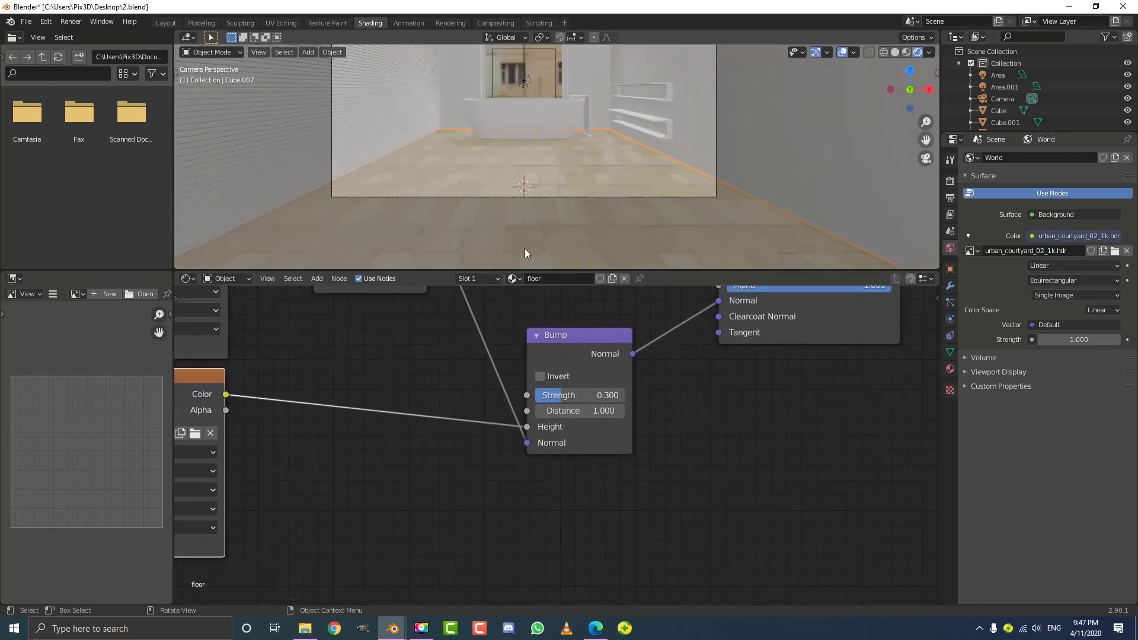
- Insert a ColorRamp node on the link between the marble_01_diff_2k.jpg texture's Color output and the Principled BSDF's Base Color
{"action": "scroll", "coordinate": [541, 155], "scroll_direction": "up", "scroll_amount": 2}
{"action": "scroll", "coordinate": [565, 326], "scroll_direction": "down", "scroll_amount": 3}
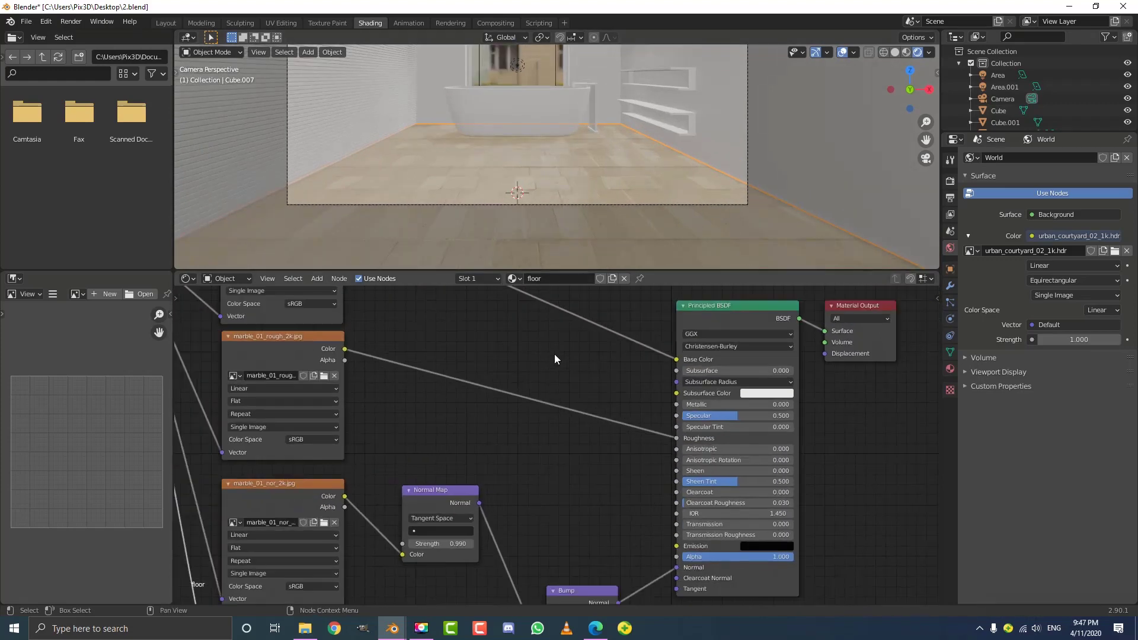
{"action": "middle_click_drag", "start_coordinate": [553, 354], "coordinate": [624, 514]}
{"action": "left_click_drag", "start_coordinate": [352, 361], "coordinate": [353, 336]}
{"action": "scroll", "coordinate": [514, 370], "scroll_direction": "up", "scroll_amount": 2}
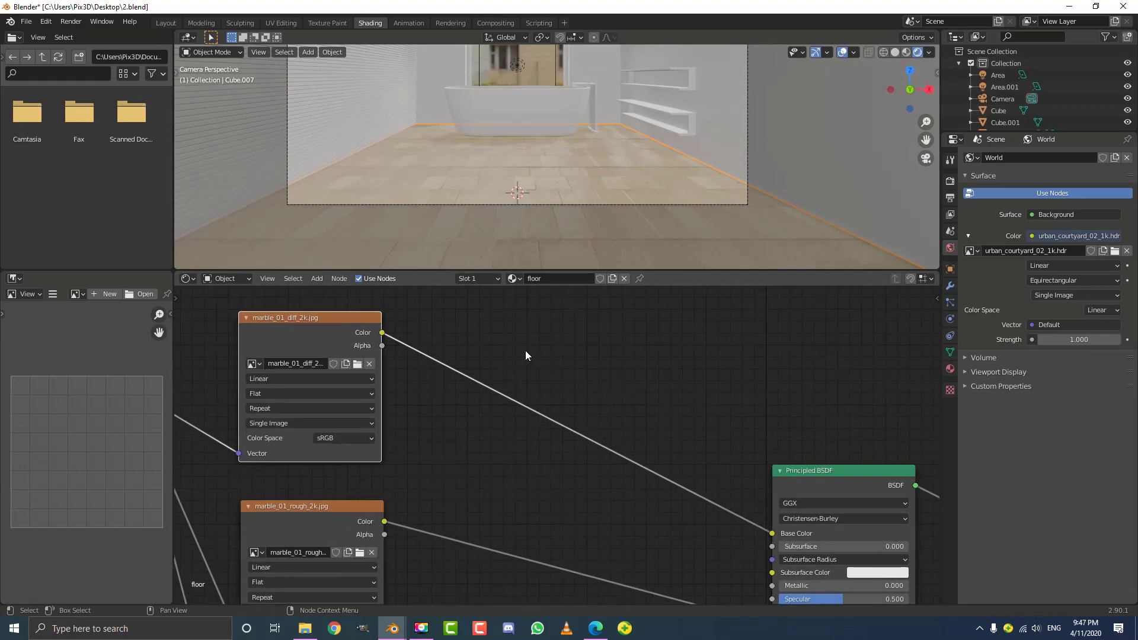
{"action": "key", "text": "shift+a"}
{"action": "left_click", "coordinate": [525, 350]}
{"action": "type", "text": "colo"}
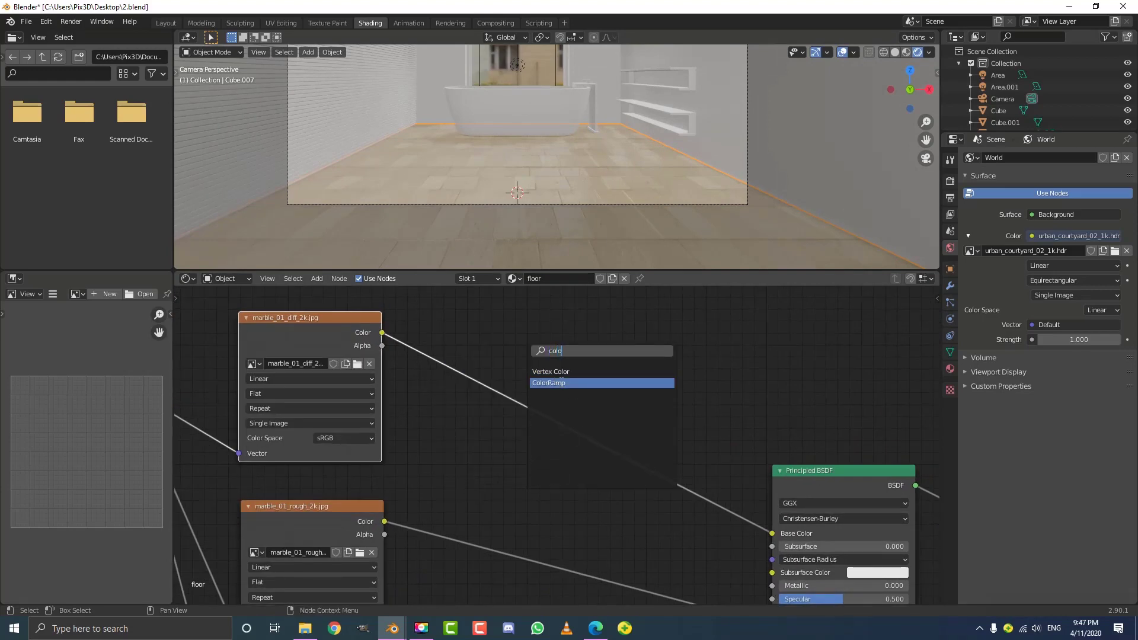
{"action": "left_click", "coordinate": [561, 382]}
{"action": "left_click", "coordinate": [591, 413]}
{"action": "scroll", "coordinate": [592, 414], "scroll_direction": "up", "scroll_amount": 1}
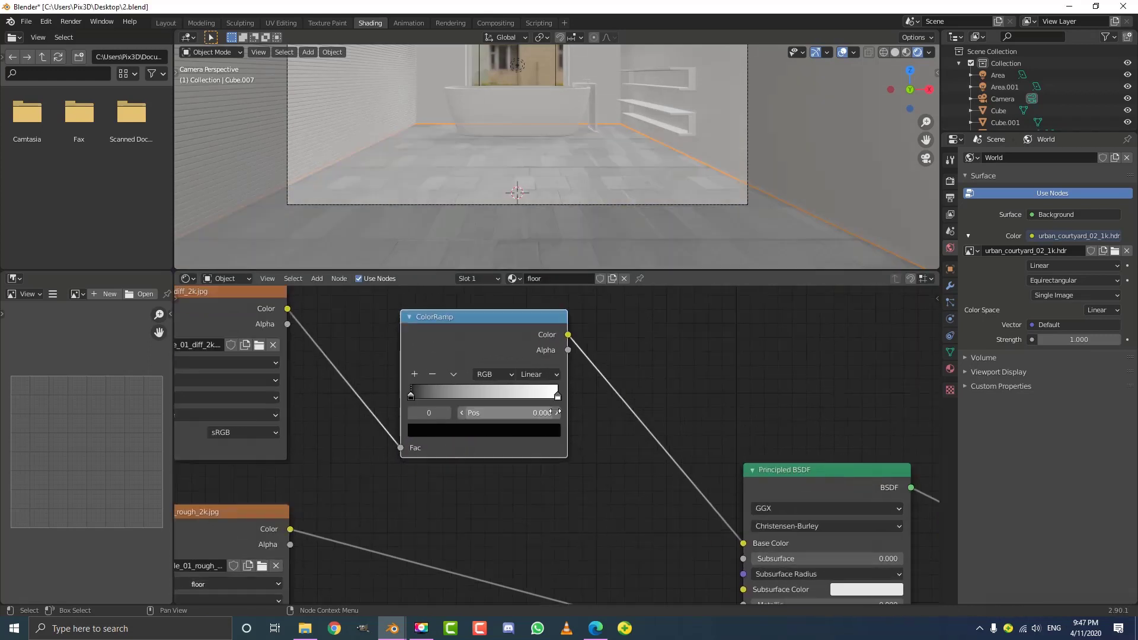
- Move the ColorRamp's white stop to position 0.486 and darken it to grey with a value of 0.564
{"action": "scroll", "coordinate": [426, 389], "scroll_direction": "up", "scroll_amount": 4}
{"action": "left_click", "coordinate": [605, 437]}
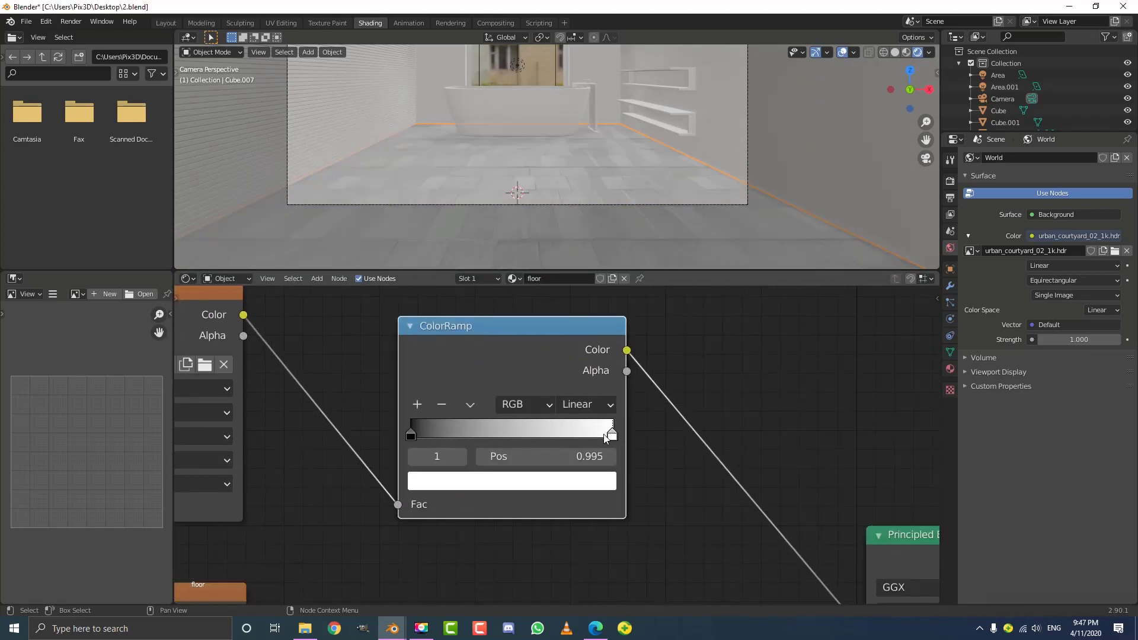
{"action": "left_click_drag", "start_coordinate": [606, 437], "coordinate": [506, 438]}
{"action": "left_click", "coordinate": [517, 482]}
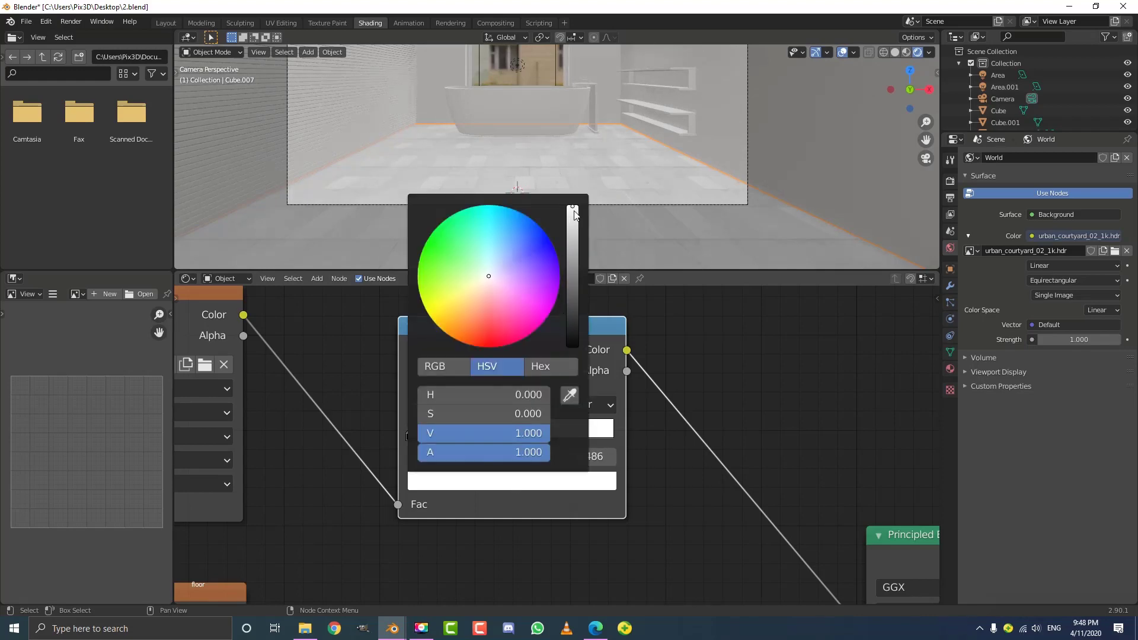
{"action": "left_click_drag", "start_coordinate": [574, 215], "coordinate": [573, 265]}
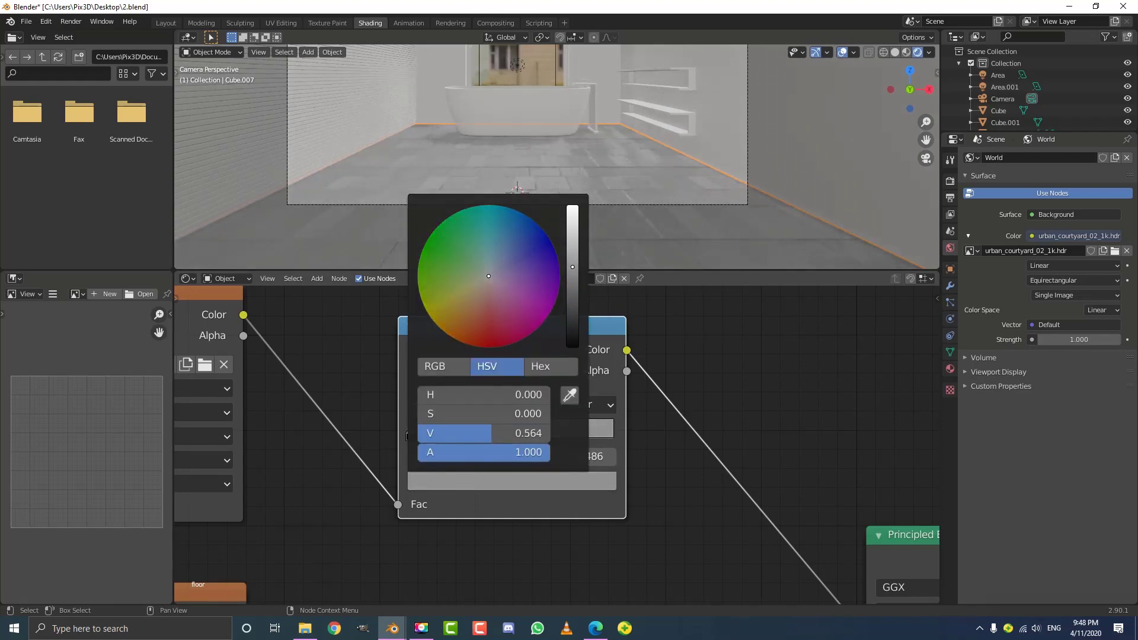
- Move the ColorRamp's black stop to position 0.214 and lighten its colour to a dark grey
{"action": "scroll", "coordinate": [372, 443], "scroll_direction": "up", "scroll_amount": 2}
{"action": "left_click_drag", "start_coordinate": [347, 431], "coordinate": [408, 439]}
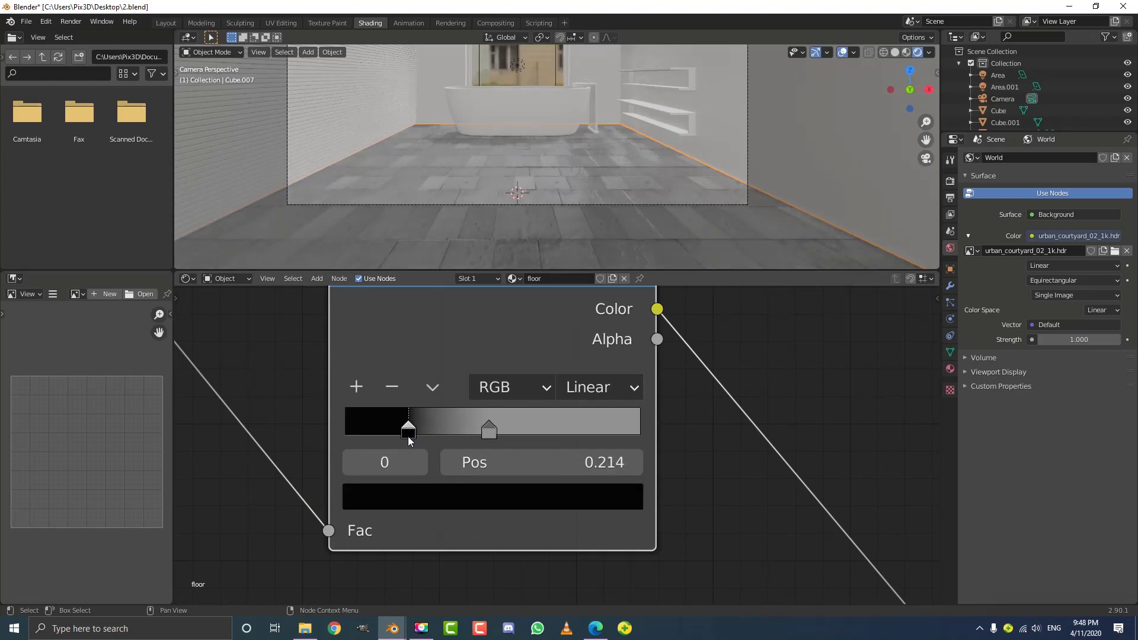
{"action": "left_click", "coordinate": [439, 497]}
{"action": "left_click_drag", "start_coordinate": [585, 288], "coordinate": [579, 285]}
- Examine the recoloured floor tiles up close and from the wider camera view, including the area around the bathtub
{"action": "scroll", "coordinate": [477, 168], "scroll_direction": "up", "scroll_amount": 4}
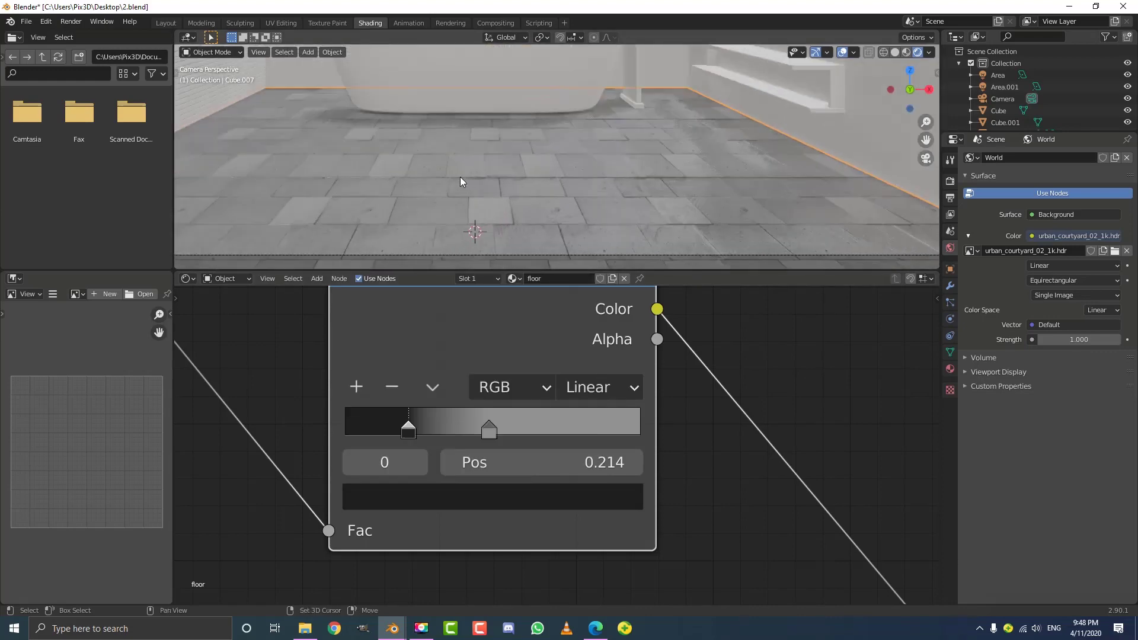
{"action": "middle_click_drag", "start_coordinate": [459, 178], "coordinate": [601, 142], "text": "shift"}
{"action": "scroll", "coordinate": [628, 139], "scroll_direction": "up", "scroll_amount": 5}
{"action": "scroll", "coordinate": [711, 139], "scroll_direction": "down", "scroll_amount": 5}
{"action": "middle_click_drag", "start_coordinate": [719, 148], "coordinate": [611, 171], "text": "shift"}
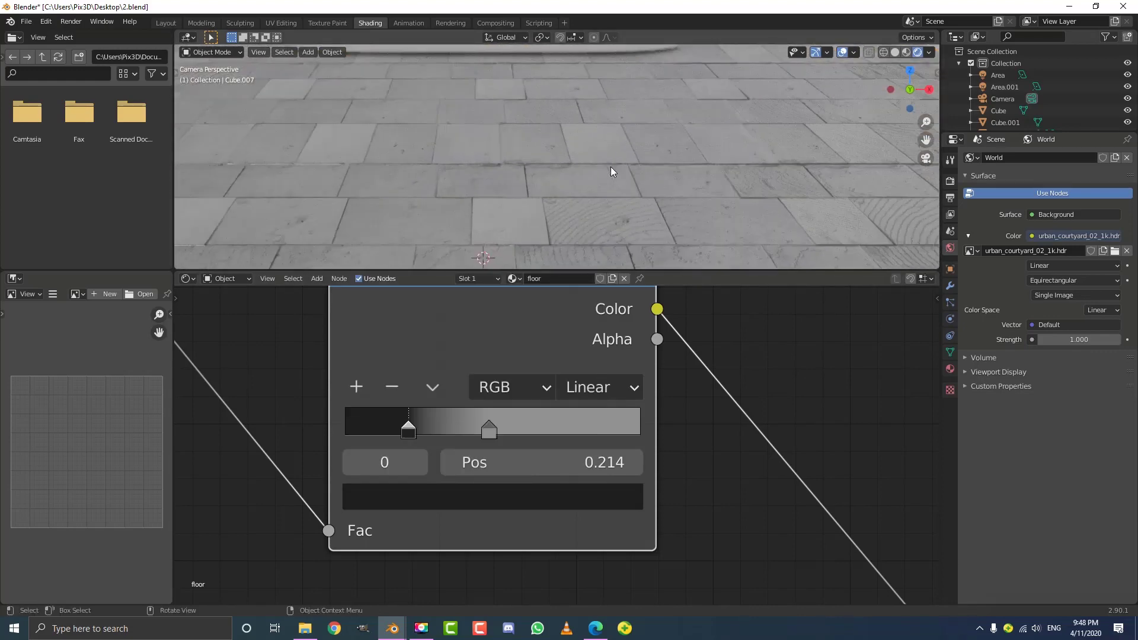
{"action": "middle_click_drag", "start_coordinate": [815, 172], "coordinate": [749, 203], "text": "shift"}
{"action": "scroll", "coordinate": [537, 125], "scroll_direction": "down", "scroll_amount": 5}
{"action": "scroll", "coordinate": [524, 129], "scroll_direction": "down", "scroll_amount": 4}
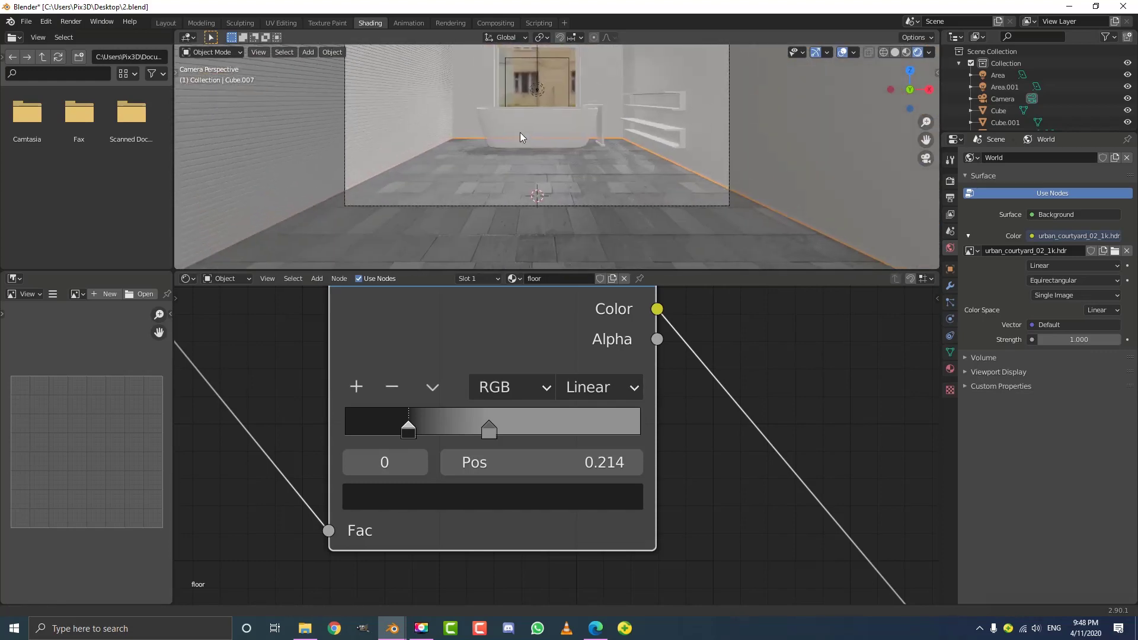
{"action": "scroll", "coordinate": [545, 152], "scroll_direction": "up", "scroll_amount": 3}
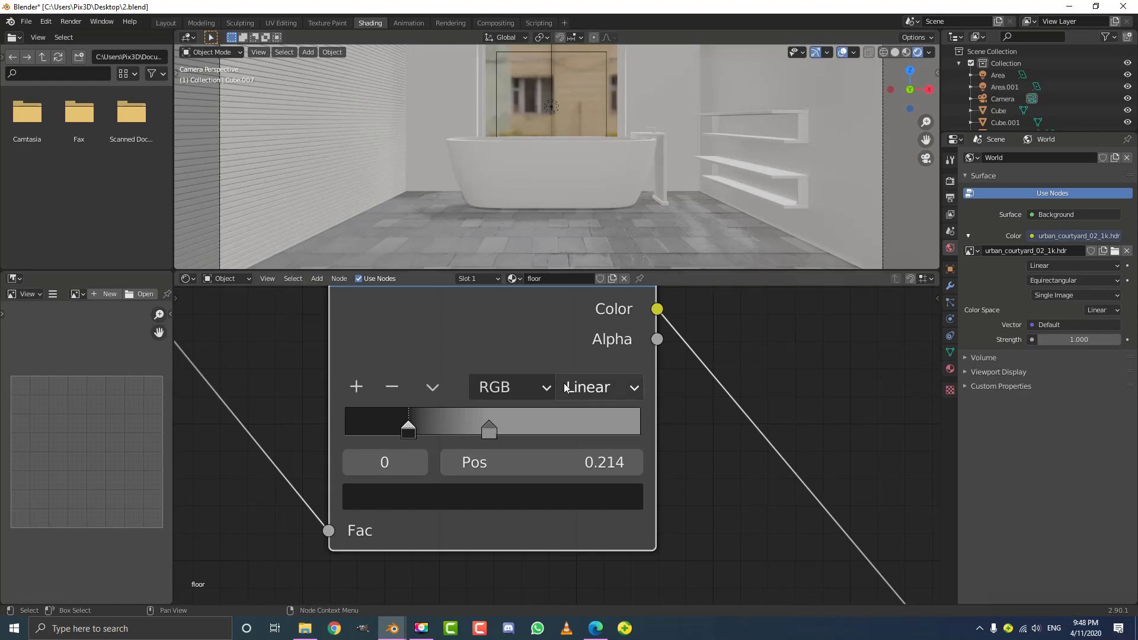
- Select all nodes of the floor material and copy them
{"action": "scroll", "coordinate": [652, 385], "scroll_direction": "down", "scroll_amount": 5}
{"action": "scroll", "coordinate": [644, 382], "scroll_direction": "down", "scroll_amount": 2}
{"action": "scroll", "coordinate": [606, 401], "scroll_direction": "down", "scroll_amount": 1}
{"action": "middle_click_drag", "start_coordinate": [606, 401], "coordinate": [588, 349]}
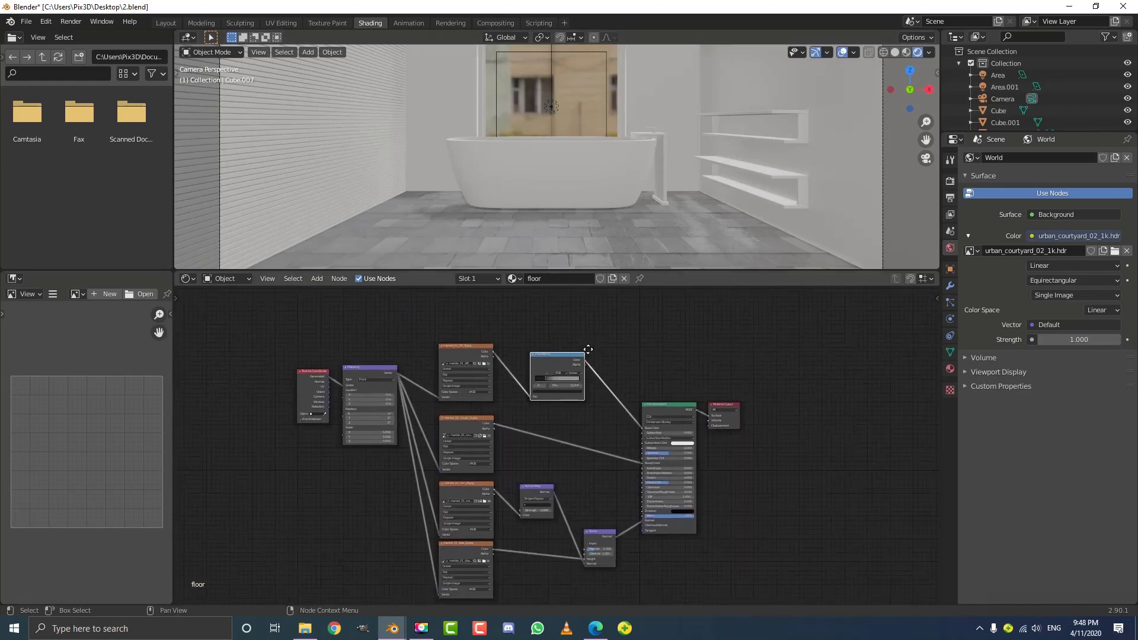
{"action": "left_click_drag", "start_coordinate": [279, 321], "coordinate": [752, 595]}
{"action": "right_click", "coordinate": [502, 403]}
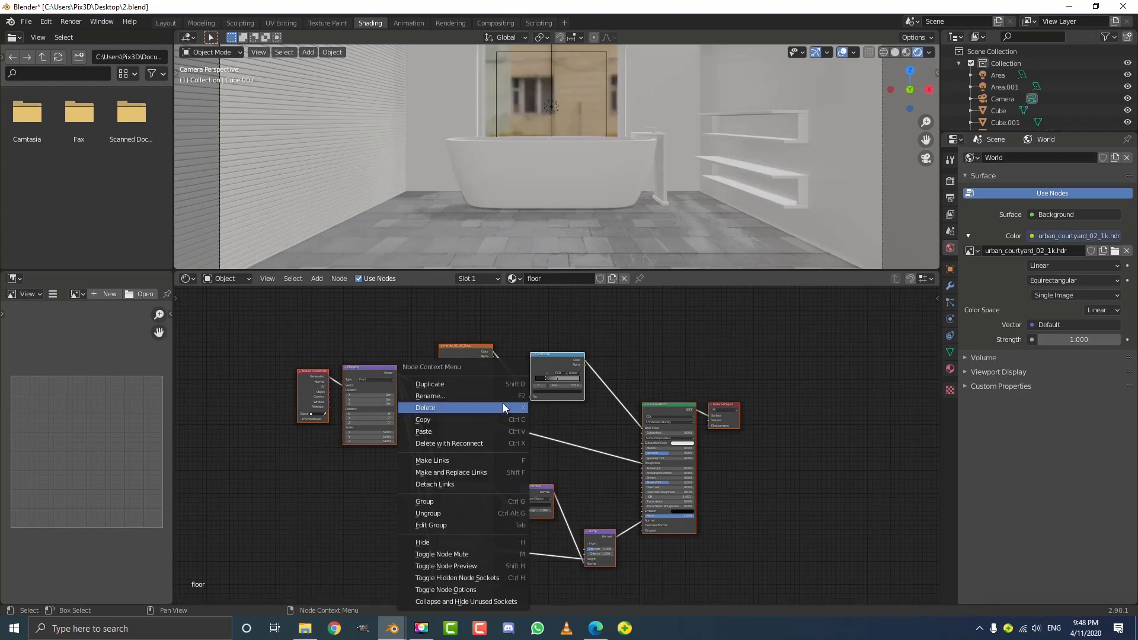
{"action": "left_click", "coordinate": [428, 420]}
- Leave the camera view, switch the viewport to solid shading and select the room shell
{"action": "middle_click_drag", "start_coordinate": [695, 162], "coordinate": [635, 173]}
{"action": "key", "text": "z"}
{"action": "left_click", "coordinate": [631, 169]}
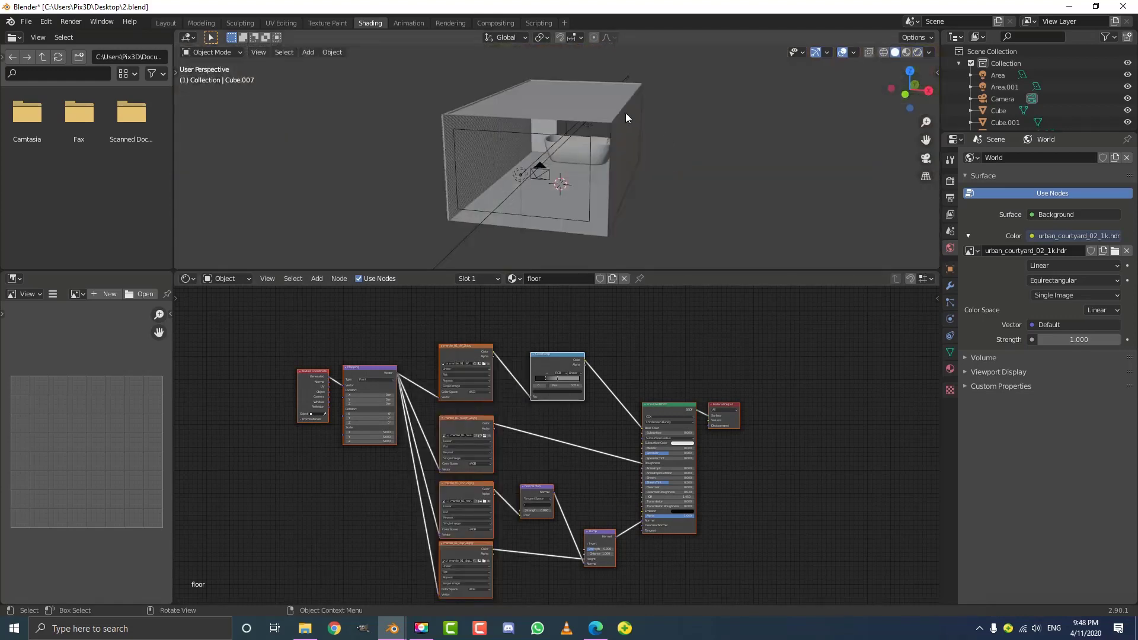
{"action": "left_click", "coordinate": [617, 114]}
{"action": "middle_click_drag", "start_coordinate": [618, 114], "coordinate": [641, 94]}
- Unlink the room shell's existing material and create a new one named walls
{"action": "left_click", "coordinate": [950, 368]}
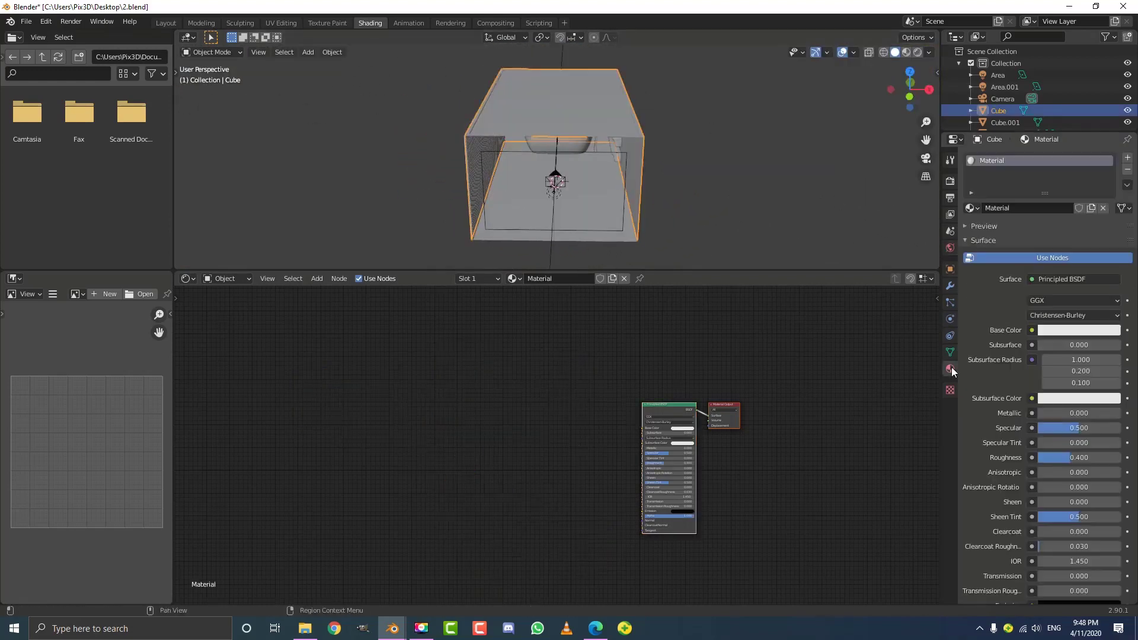
{"action": "left_click", "coordinate": [1102, 208]}
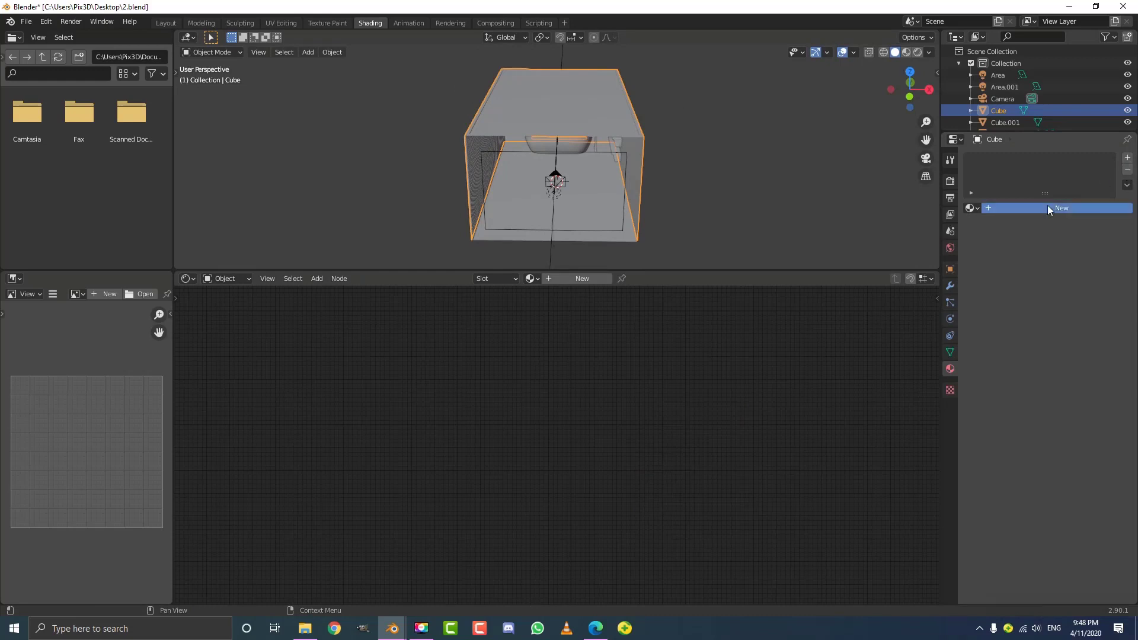
{"action": "left_click", "coordinate": [1047, 205]}
{"action": "type", "text": "wa"}
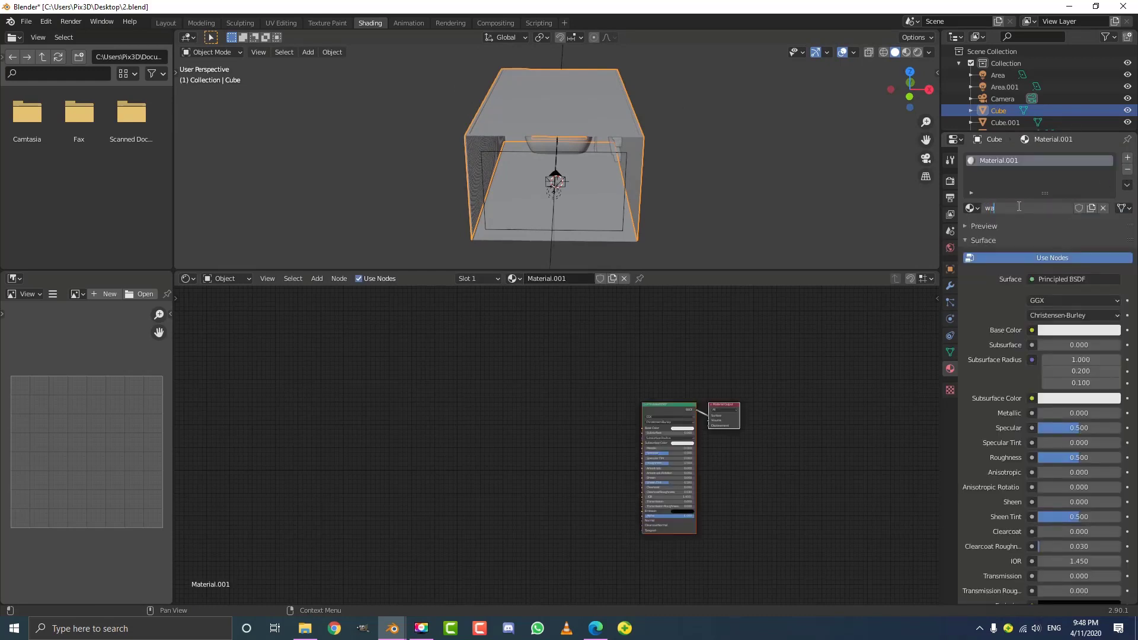
{"action": "type", "text": "lls"}
{"action": "key", "text": "Return"}
- Delete the walls material's default nodes and paste the copied floor nodes in their place
{"action": "scroll", "coordinate": [538, 329], "scroll_direction": "up", "scroll_amount": 2}
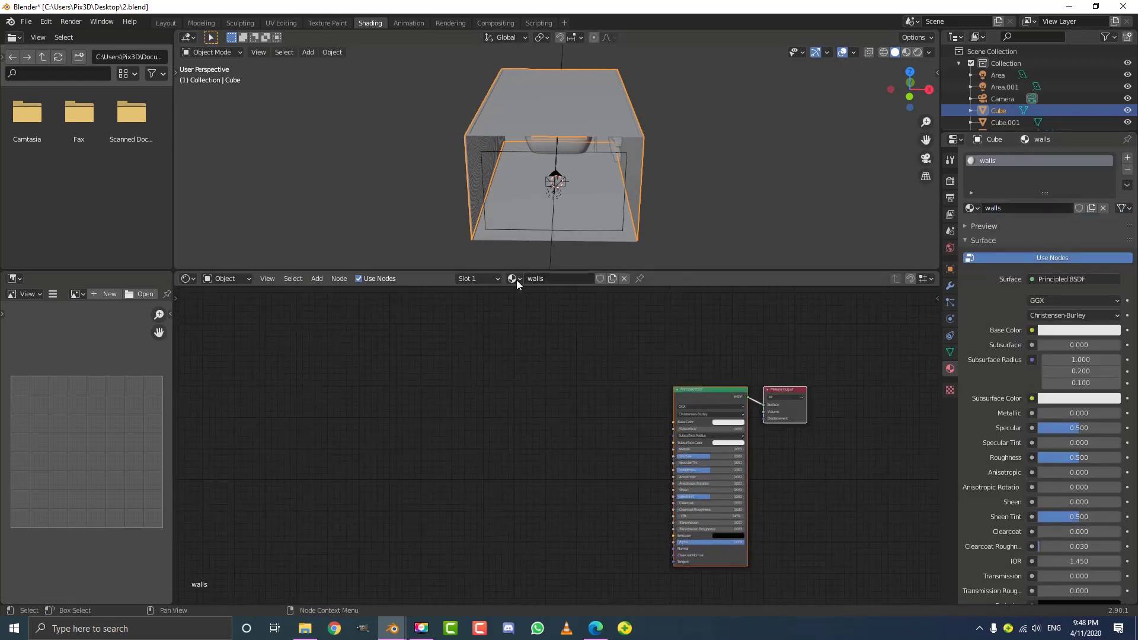
{"action": "middle_click_drag", "start_coordinate": [517, 279], "coordinate": [510, 350]}
{"action": "key", "text": "Home"}
{"action": "left_click_drag", "start_coordinate": [484, 336], "coordinate": [721, 454]}
{"action": "middle_click_drag", "start_coordinate": [676, 440], "coordinate": [631, 419]}
{"action": "scroll", "coordinate": [538, 363], "scroll_direction": "up", "scroll_amount": 2}
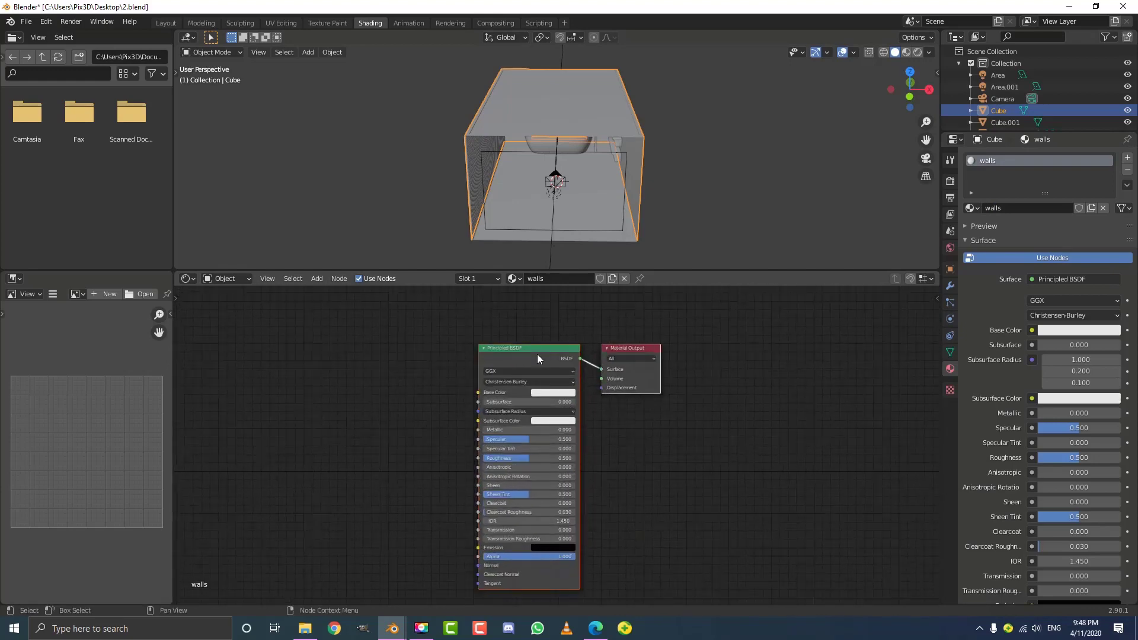
{"action": "key", "text": "x"}
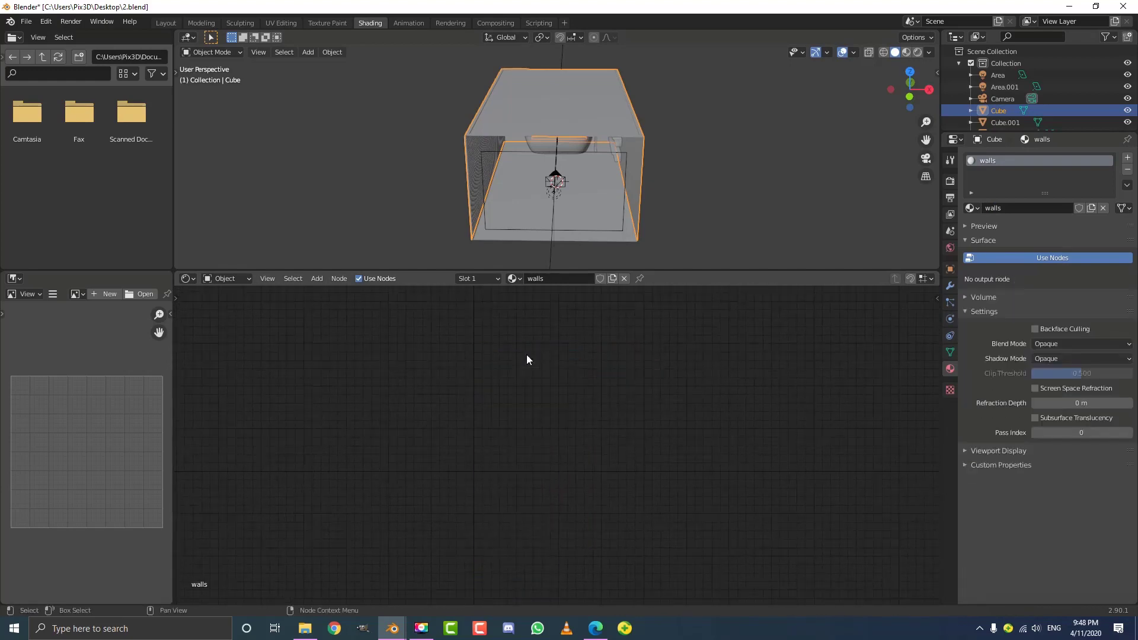
{"action": "right_click", "coordinate": [376, 349]}
{"action": "left_click", "coordinate": [330, 360]}
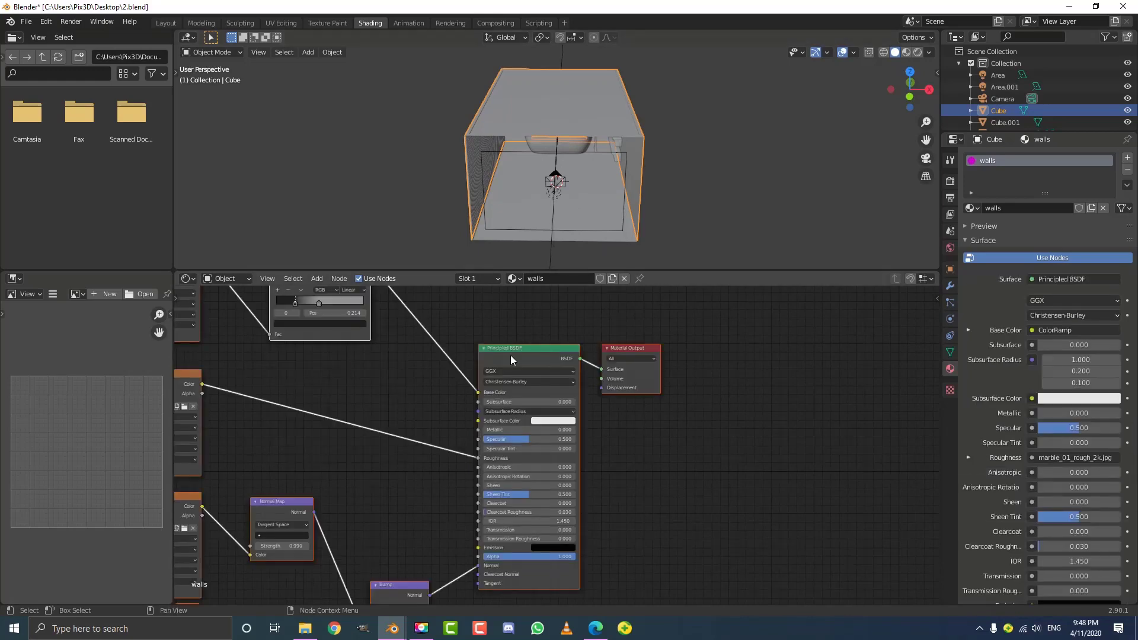
- Replace the diffuse texture in the walls material with concrete_floor_02_diff_4k.jpg from the Desktop's concrete folder
{"action": "scroll", "coordinate": [333, 380], "scroll_direction": "down", "scroll_amount": 3}
{"action": "middle_click_drag", "start_coordinate": [334, 379], "coordinate": [549, 472]}
{"action": "scroll", "coordinate": [317, 367], "scroll_direction": "down", "scroll_amount": 3}
{"action": "scroll", "coordinate": [548, 444], "scroll_direction": "up", "scroll_amount": 6}
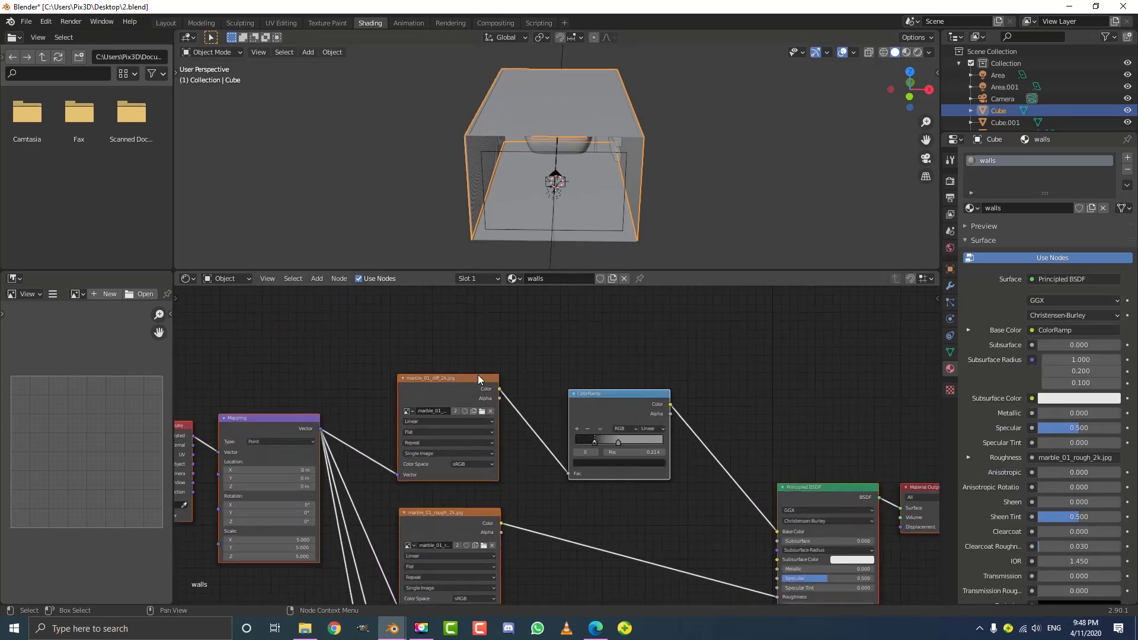
{"action": "scroll", "coordinate": [474, 394], "scroll_direction": "up", "scroll_amount": 2}
{"action": "middle_click_drag", "start_coordinate": [345, 353], "coordinate": [410, 334]}
{"action": "scroll", "coordinate": [414, 323], "scroll_direction": "up", "scroll_amount": 1}
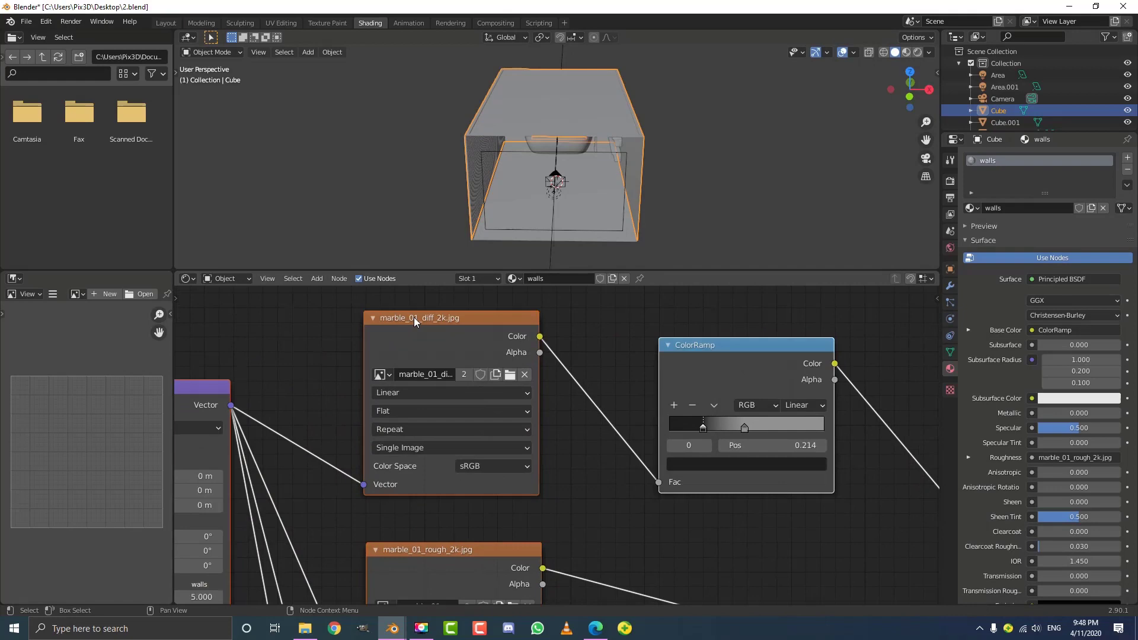
{"action": "left_click", "coordinate": [510, 375]}
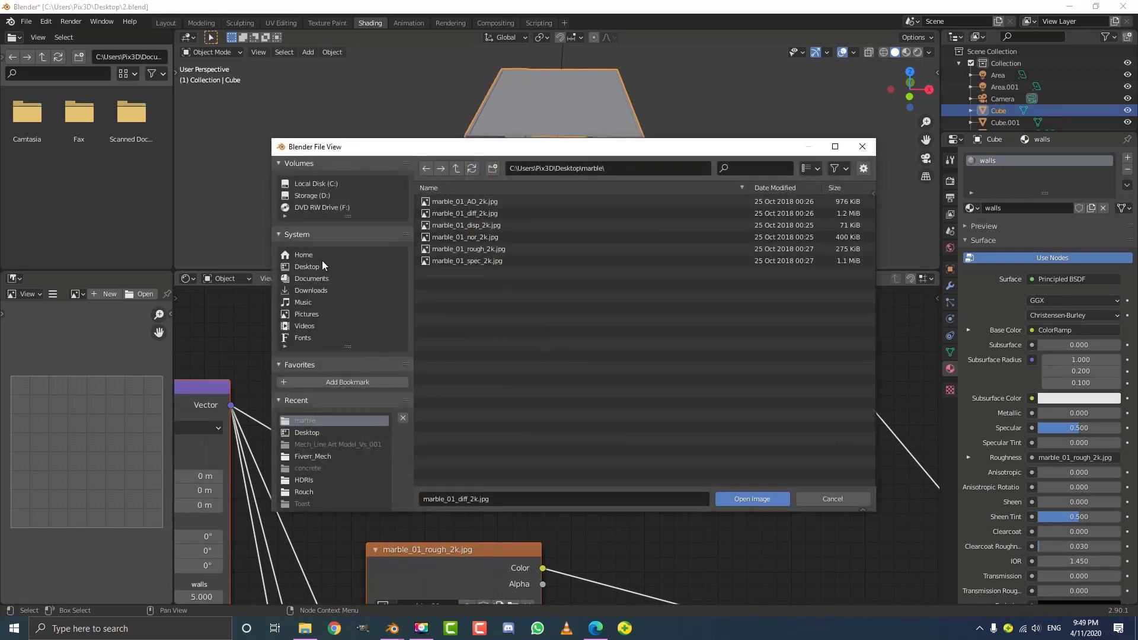
{"action": "left_click", "coordinate": [324, 266]}
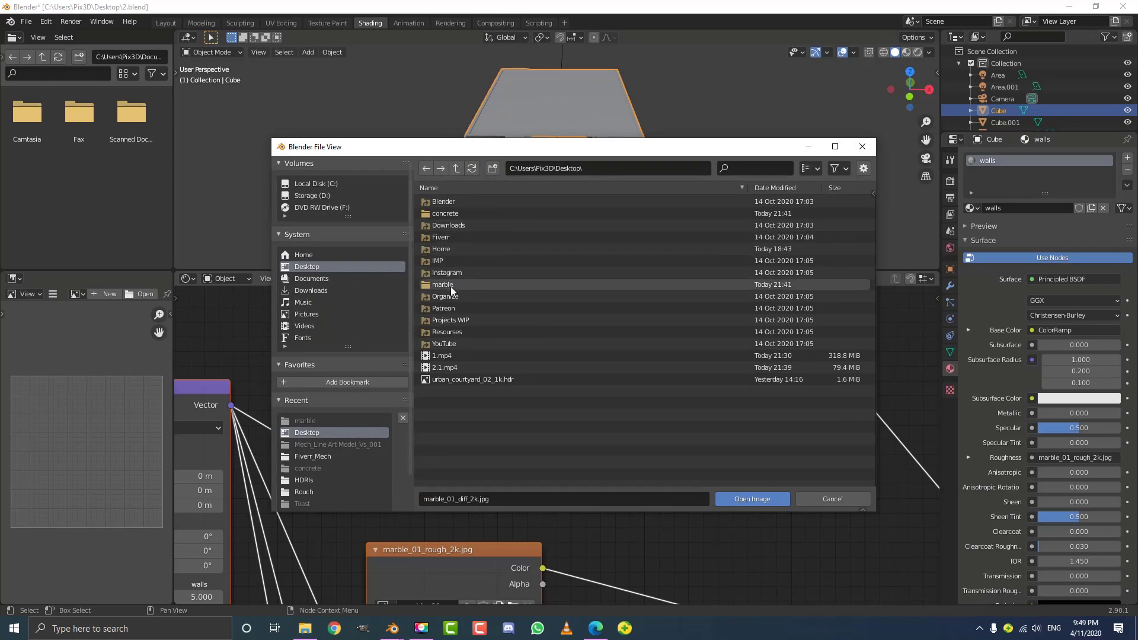
{"action": "double_click", "coordinate": [451, 215]}
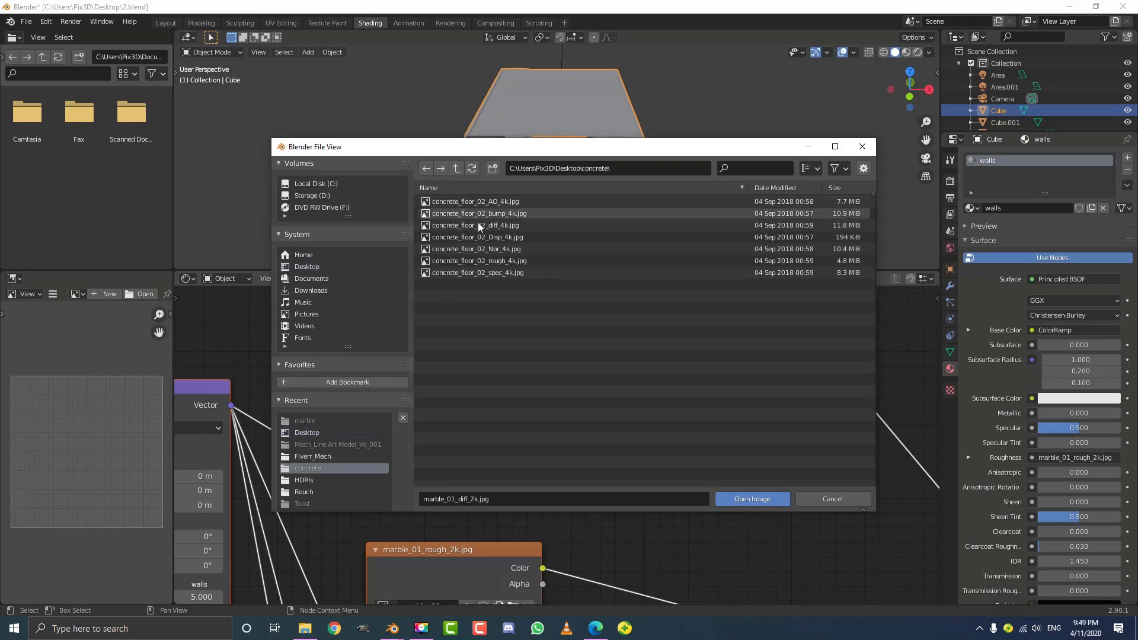
{"action": "left_click", "coordinate": [503, 226]}
{"action": "left_click", "coordinate": [763, 501]}
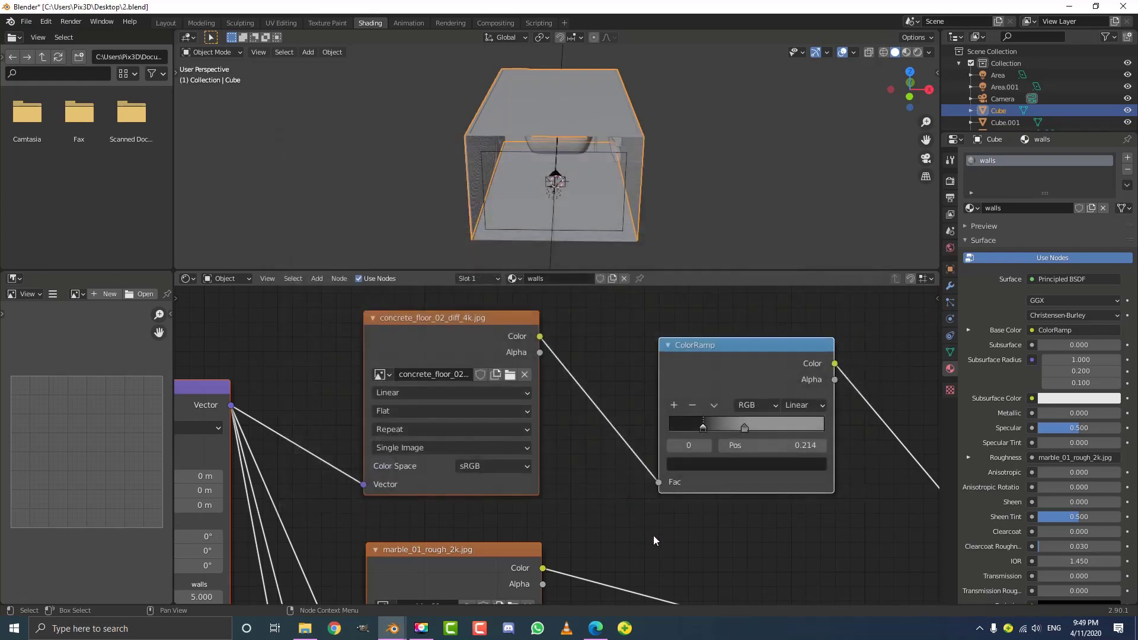
- Replace the roughness texture in the walls material with concrete_floor_02_rough_4k.jpg from the Desktop's concrete folder
{"action": "middle_click_drag", "start_coordinate": [653, 538], "coordinate": [676, 327]}
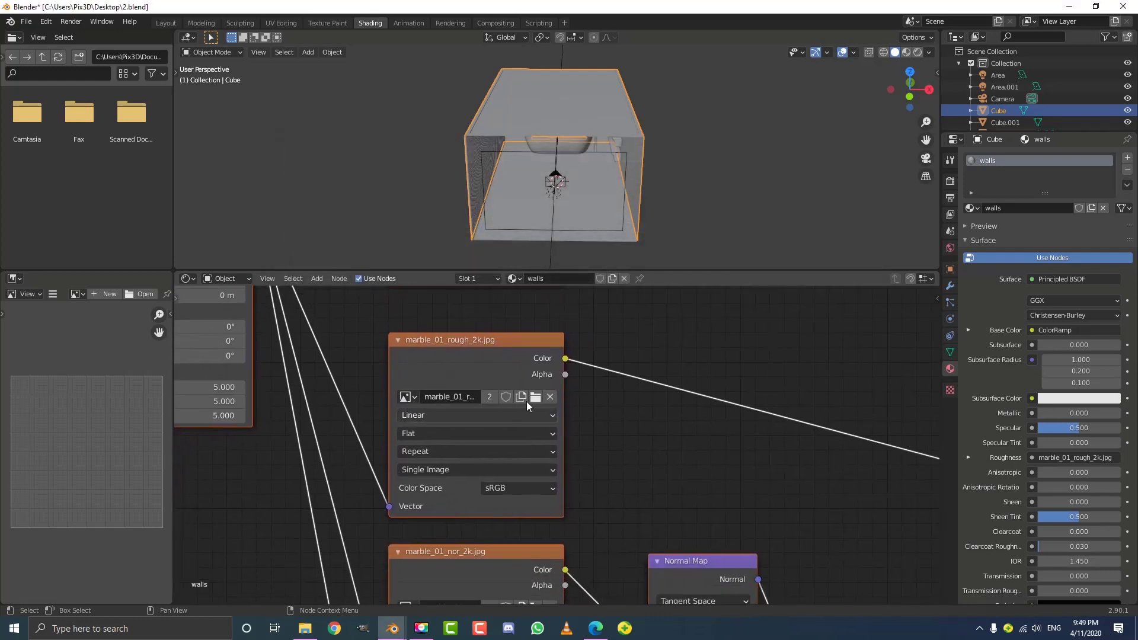
{"action": "scroll", "coordinate": [491, 380], "scroll_direction": "down", "scroll_amount": 2}
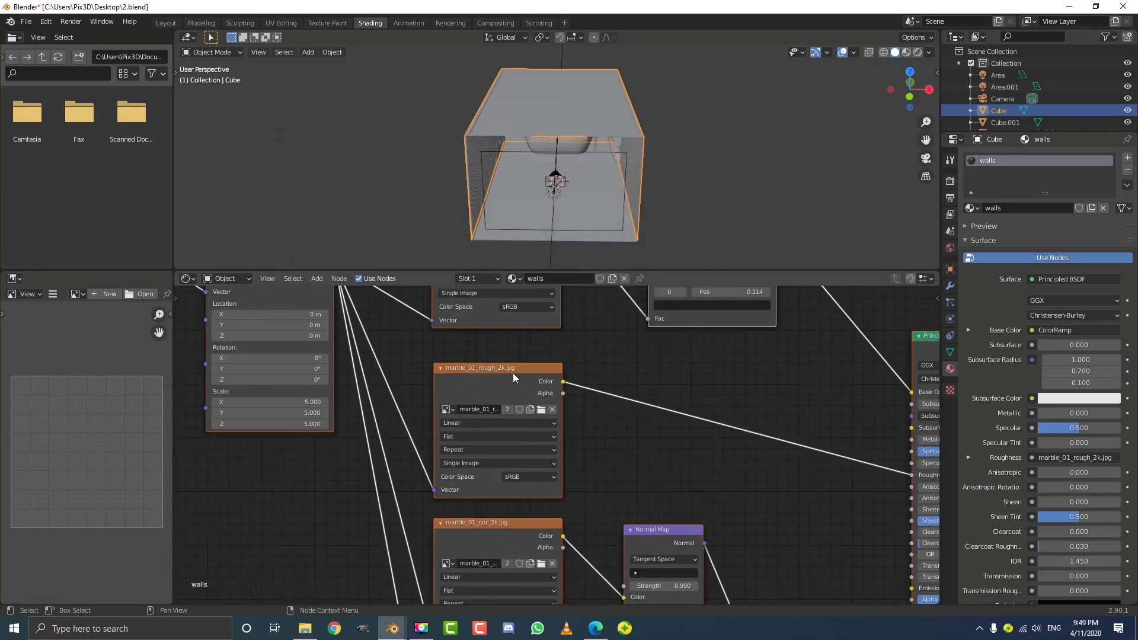
{"action": "left_click", "coordinate": [541, 409]}
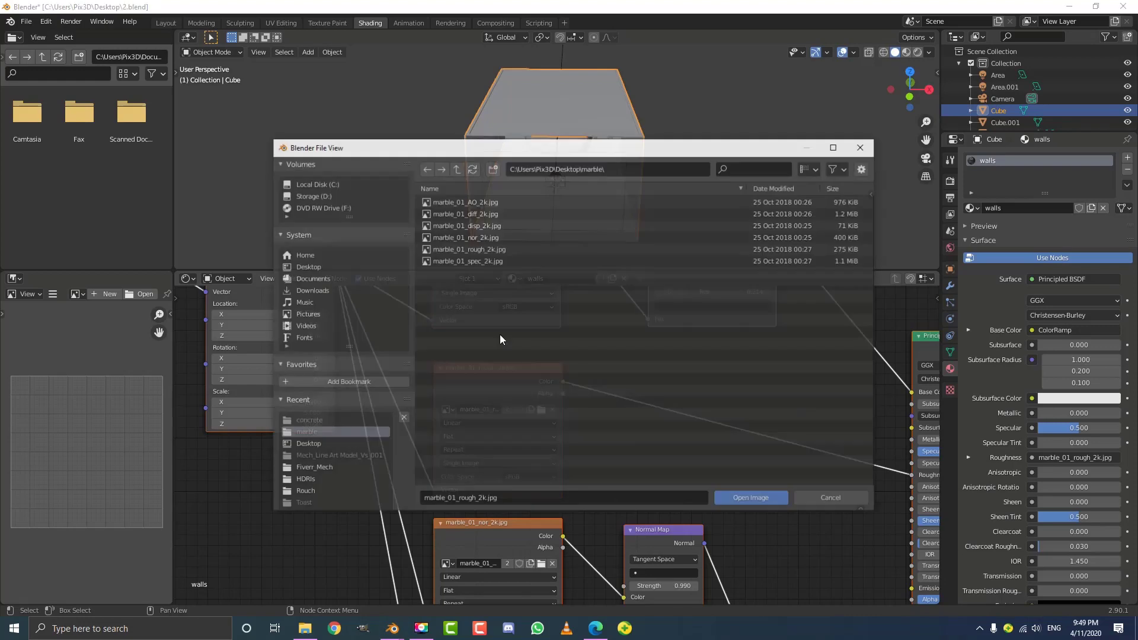
{"action": "left_click", "coordinate": [308, 267]}
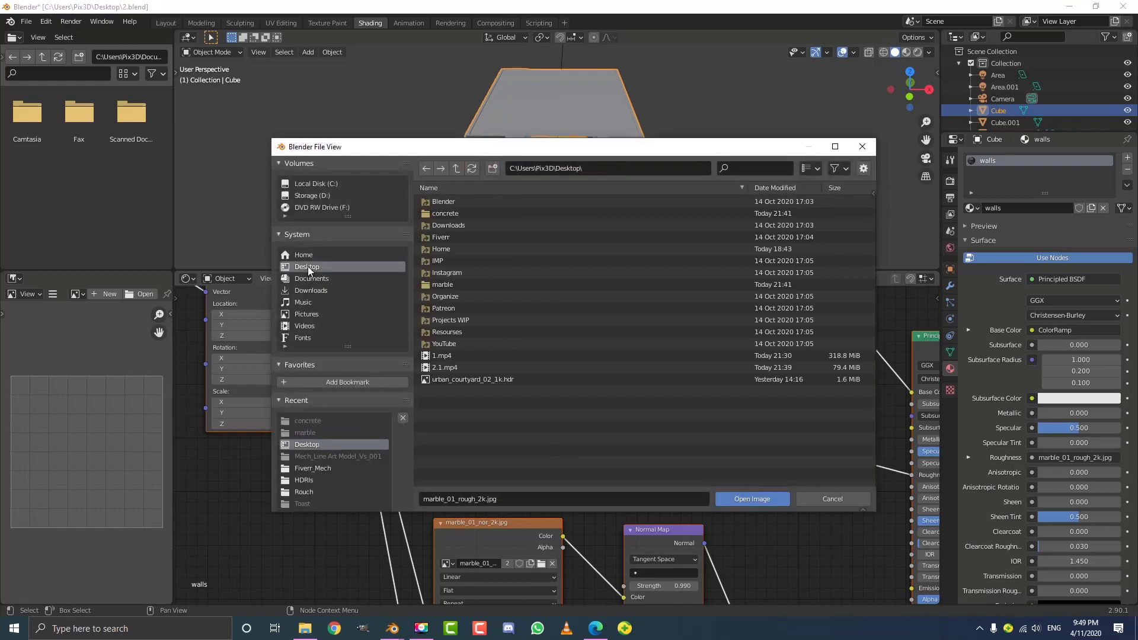
{"action": "double_click", "coordinate": [439, 215]}
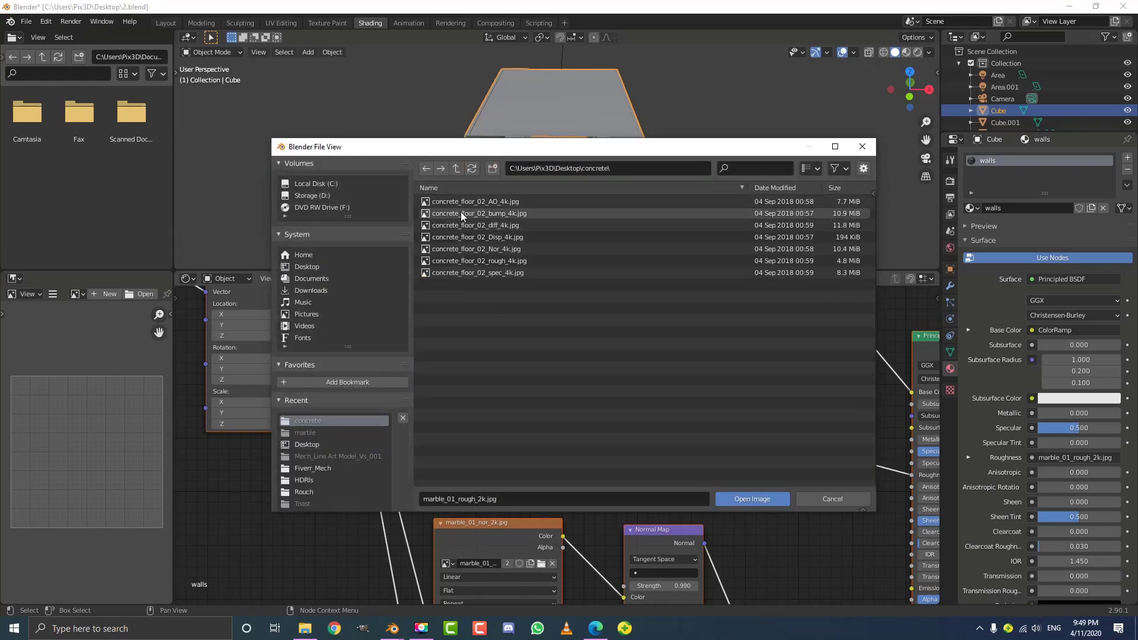
{"action": "left_click", "coordinate": [496, 261]}
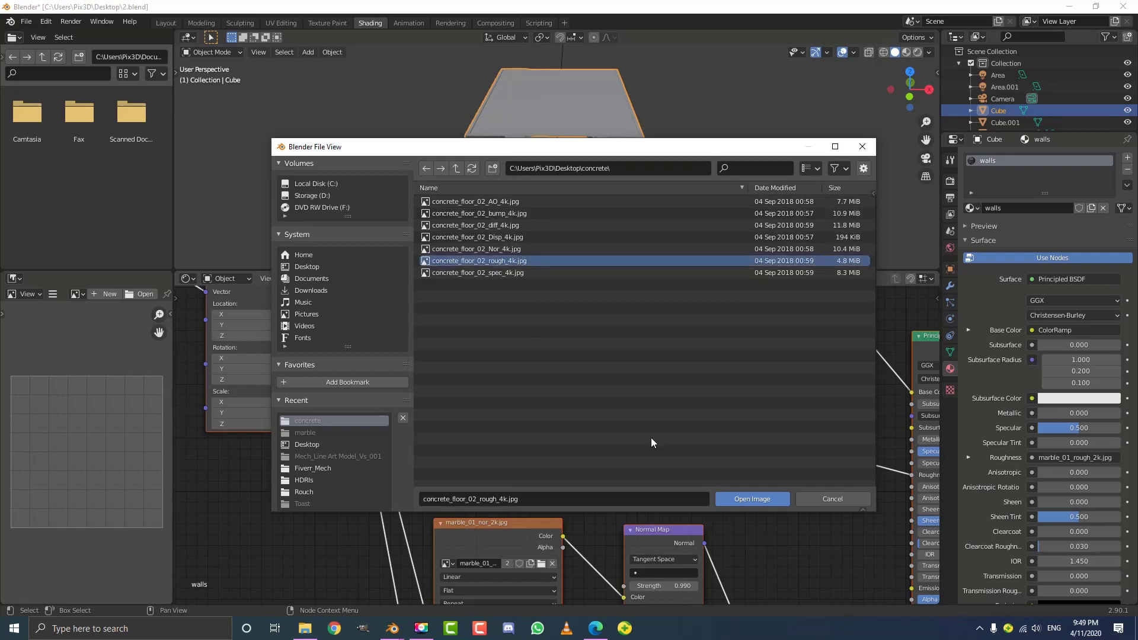
{"action": "left_click", "coordinate": [749, 504]}
{"action": "scroll", "coordinate": [687, 493], "scroll_direction": "down", "scroll_amount": 5}
{"action": "middle_click_drag", "start_coordinate": [637, 477], "coordinate": [628, 374]}
{"action": "scroll", "coordinate": [540, 405], "scroll_direction": "up", "scroll_amount": 7}
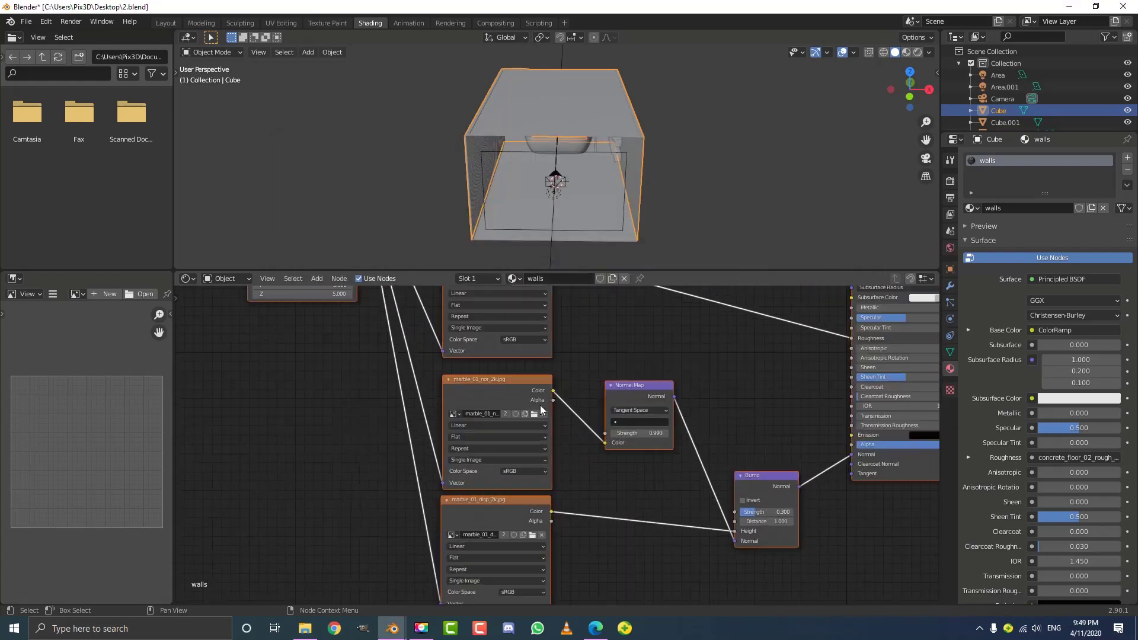
- Replace the marble normal texture in the walls material with concrete_floor_02_Nor_4k.jpg from the Desktop's concrete folder
{"action": "left_click_drag", "start_coordinate": [447, 362], "coordinate": [447, 358]}
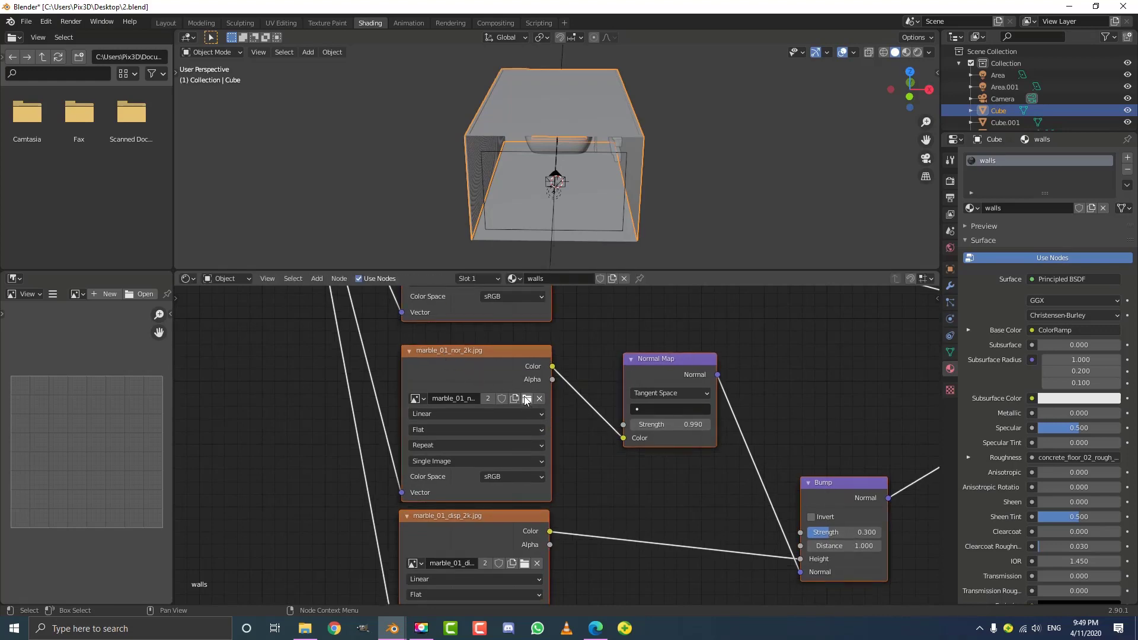
{"action": "left_click", "coordinate": [528, 401]}
{"action": "left_click", "coordinate": [314, 268]}
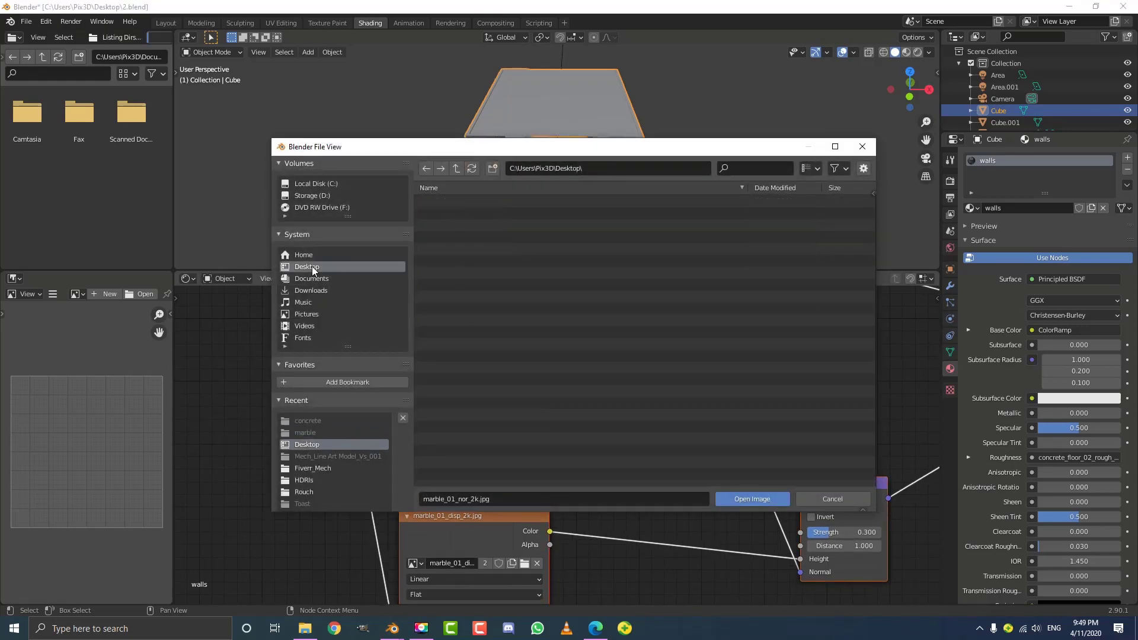
{"action": "left_click", "coordinate": [444, 214]}
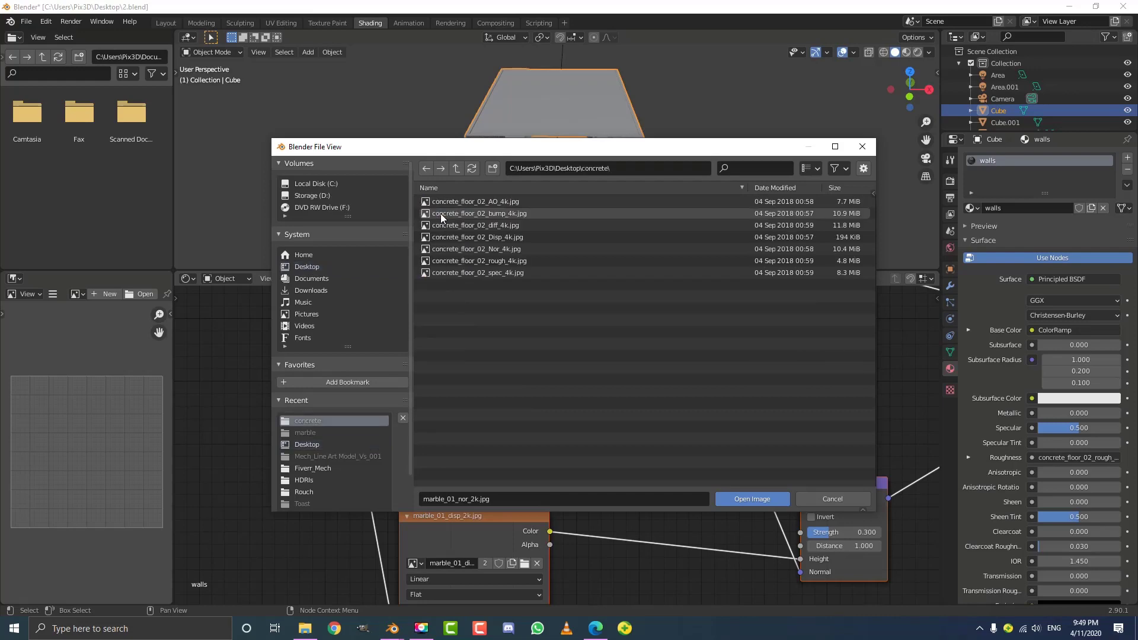
{"action": "left_click", "coordinate": [526, 250]}
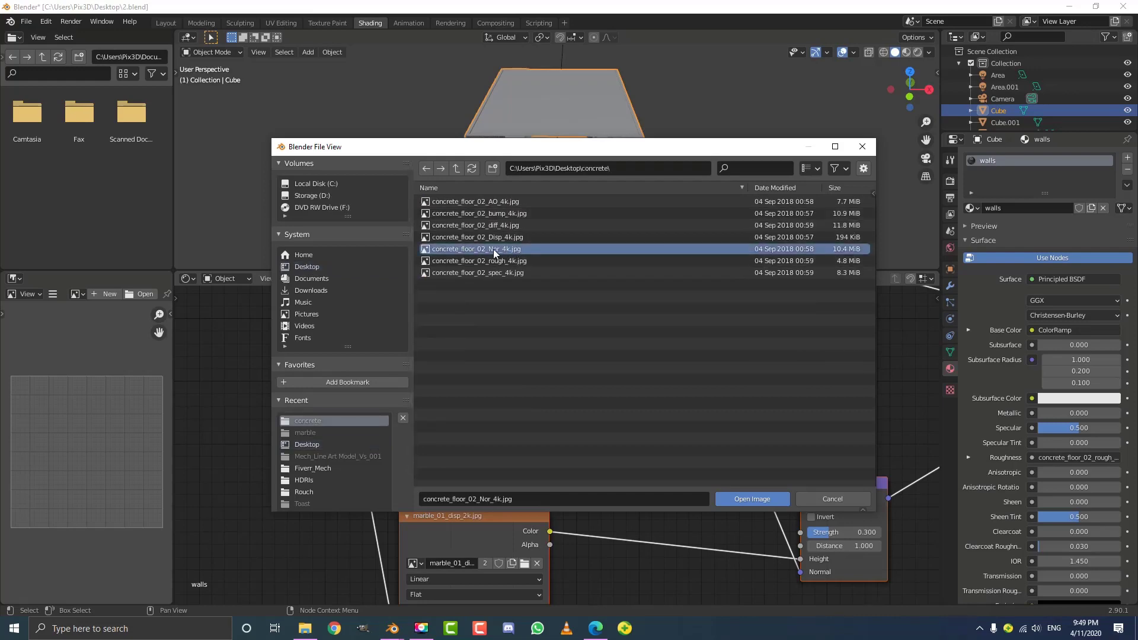
{"action": "left_click", "coordinate": [752, 498]}
- Replace the marble displacement texture with concrete_floor_02_bump_4k.jpg from the Desktop's concrete folder
{"action": "scroll", "coordinate": [560, 425], "scroll_direction": "down", "scroll_amount": 2}
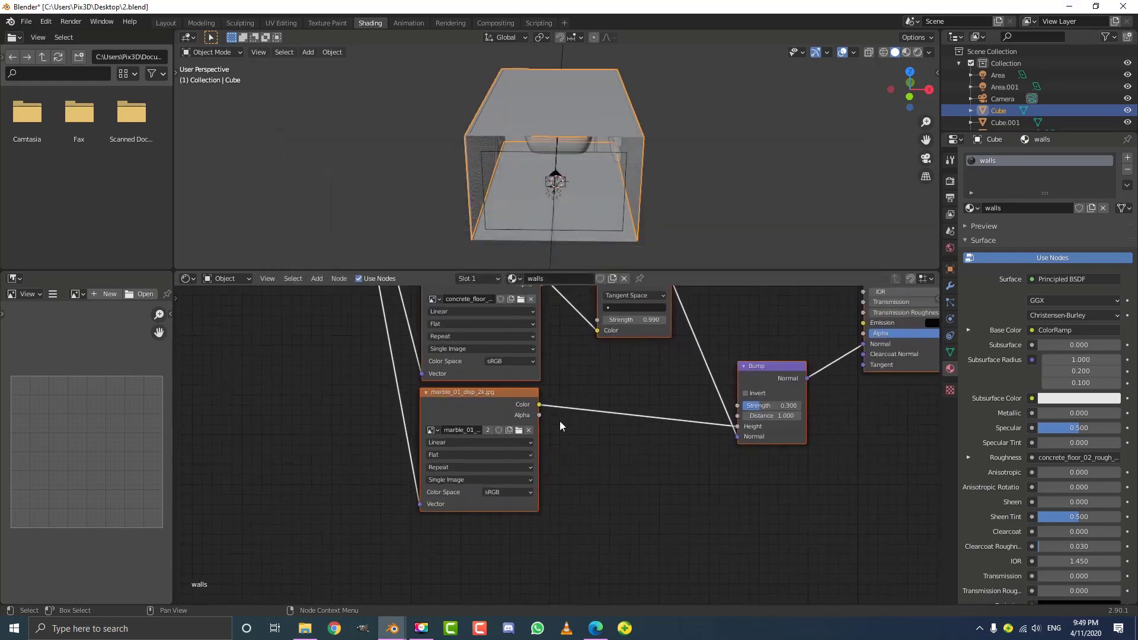
{"action": "scroll", "coordinate": [560, 426], "scroll_direction": "up", "scroll_amount": 1}
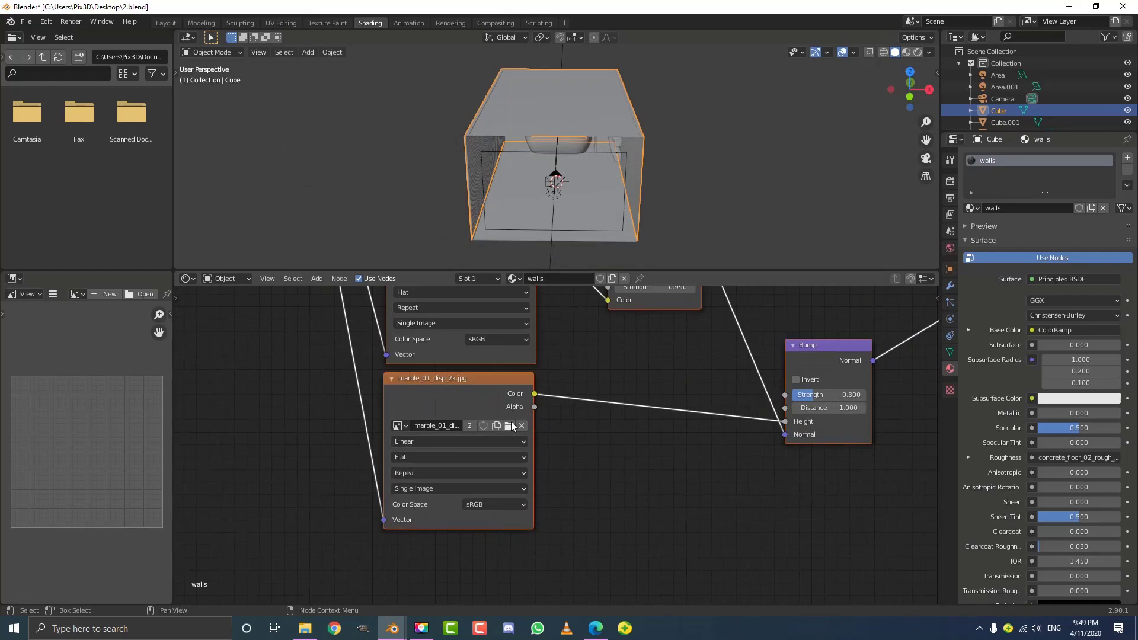
{"action": "left_click", "coordinate": [508, 426]}
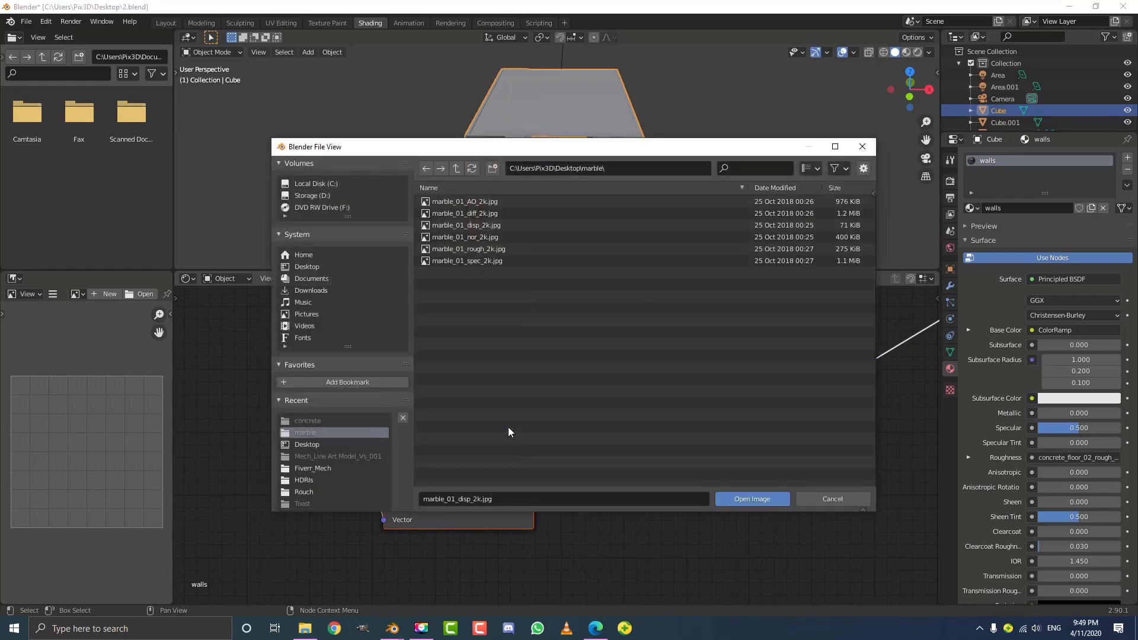
{"action": "left_click", "coordinate": [312, 268]}
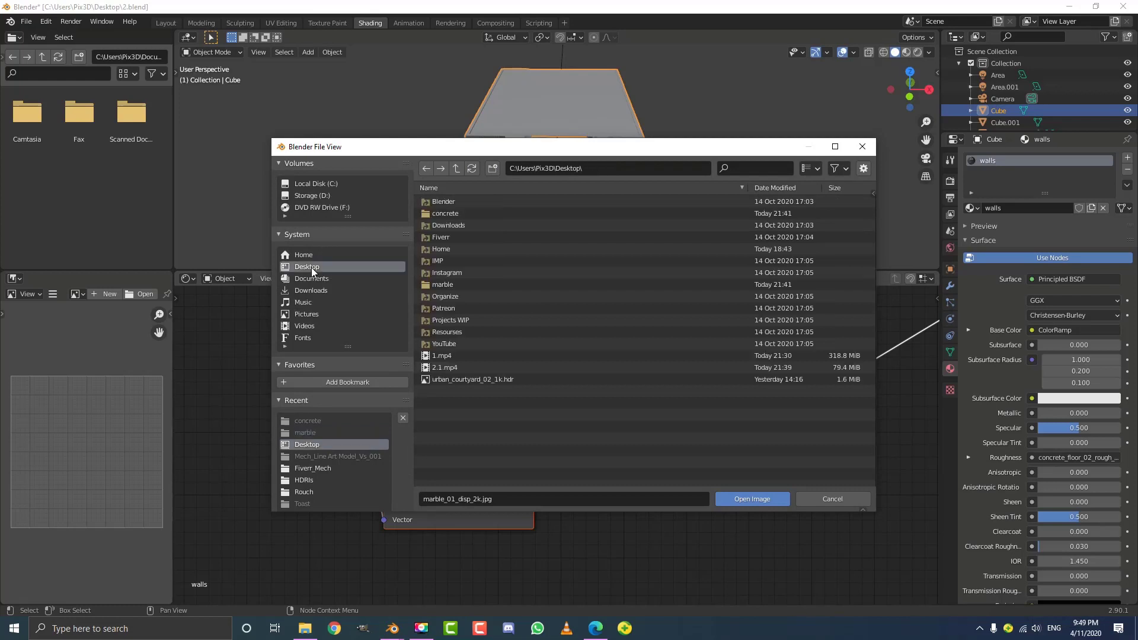
{"action": "double_click", "coordinate": [445, 214]}
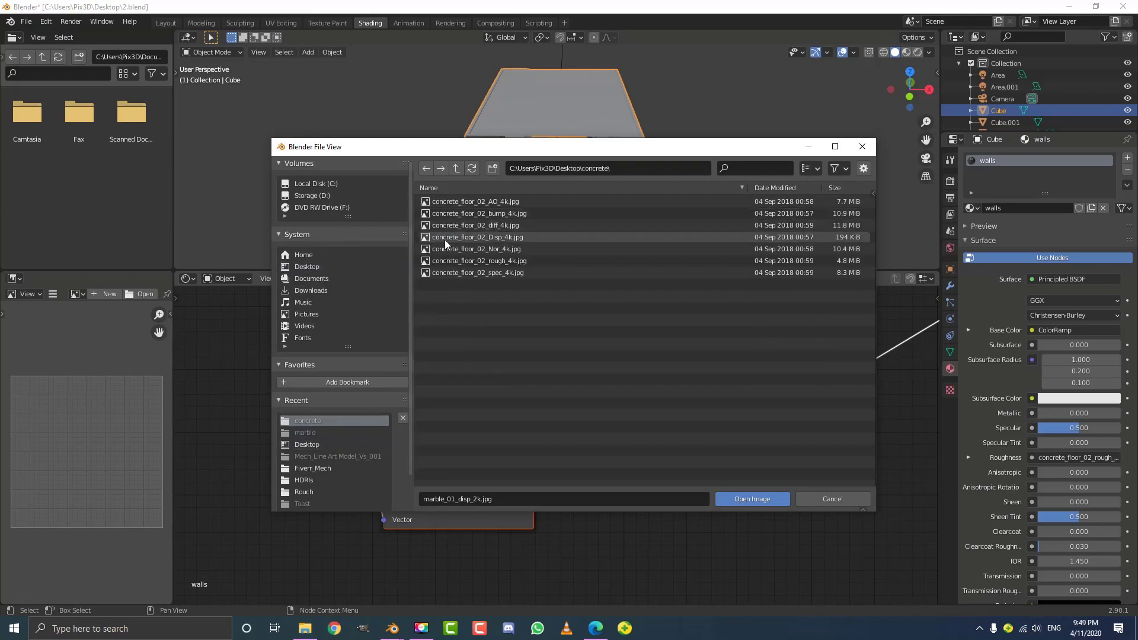
{"action": "left_click", "coordinate": [477, 213]}
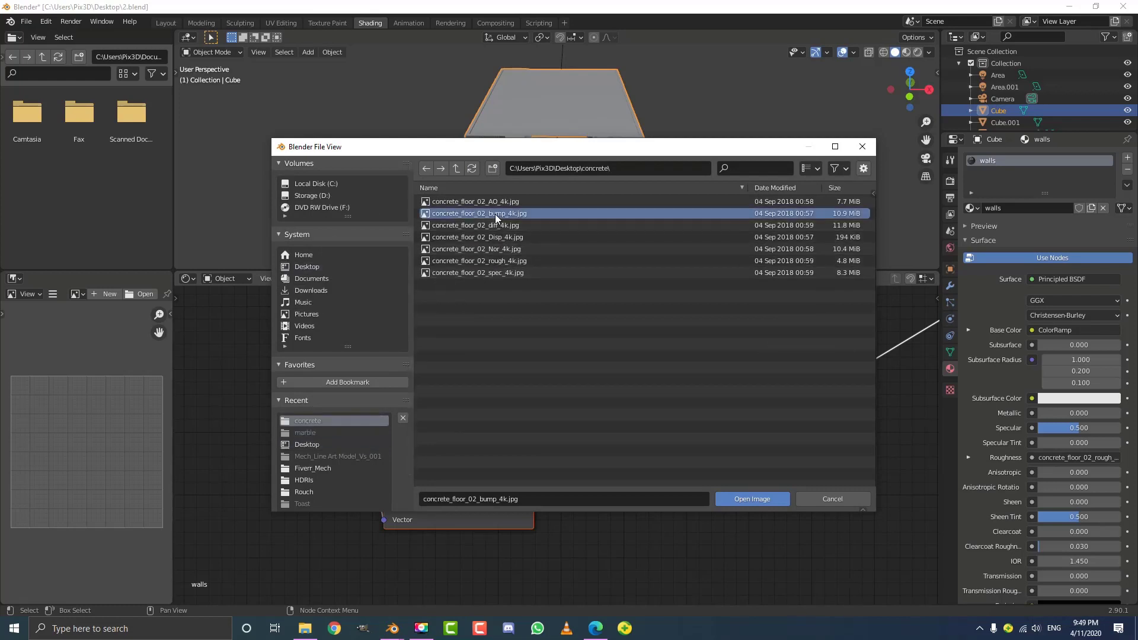
{"action": "left_click", "coordinate": [752, 500]}
- Look through the scene camera and switch the 3D viewport to rendered shading to inspect the walls
{"action": "scroll", "coordinate": [627, 399], "scroll_direction": "down", "scroll_amount": 2}
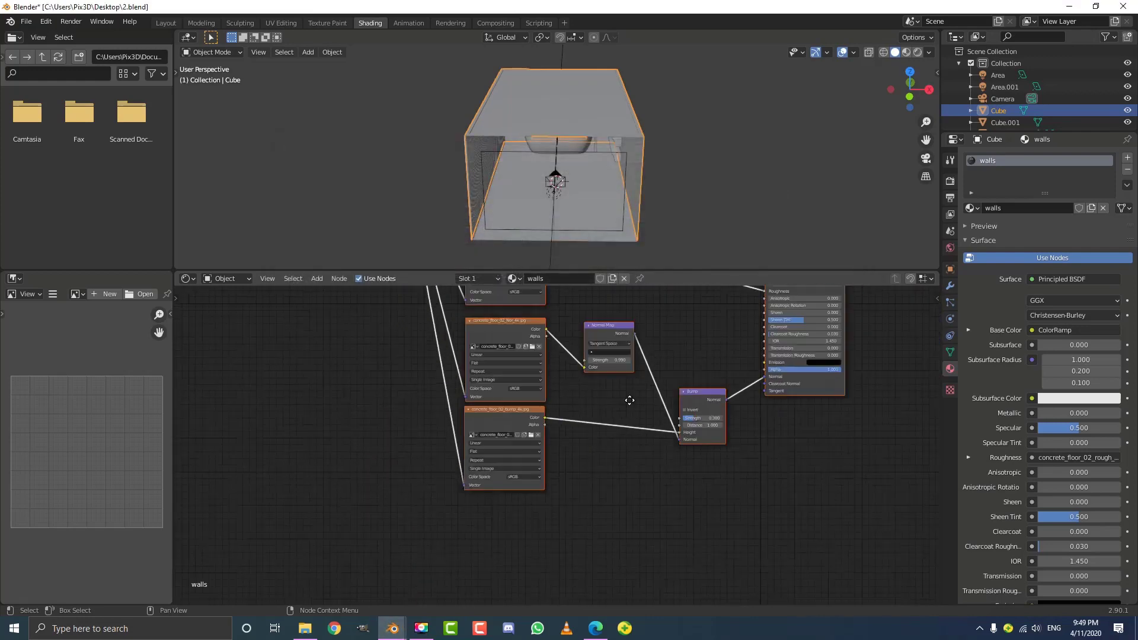
{"action": "scroll", "coordinate": [551, 184], "scroll_direction": "down", "scroll_amount": 2}
{"action": "key", "text": "KP_0"}
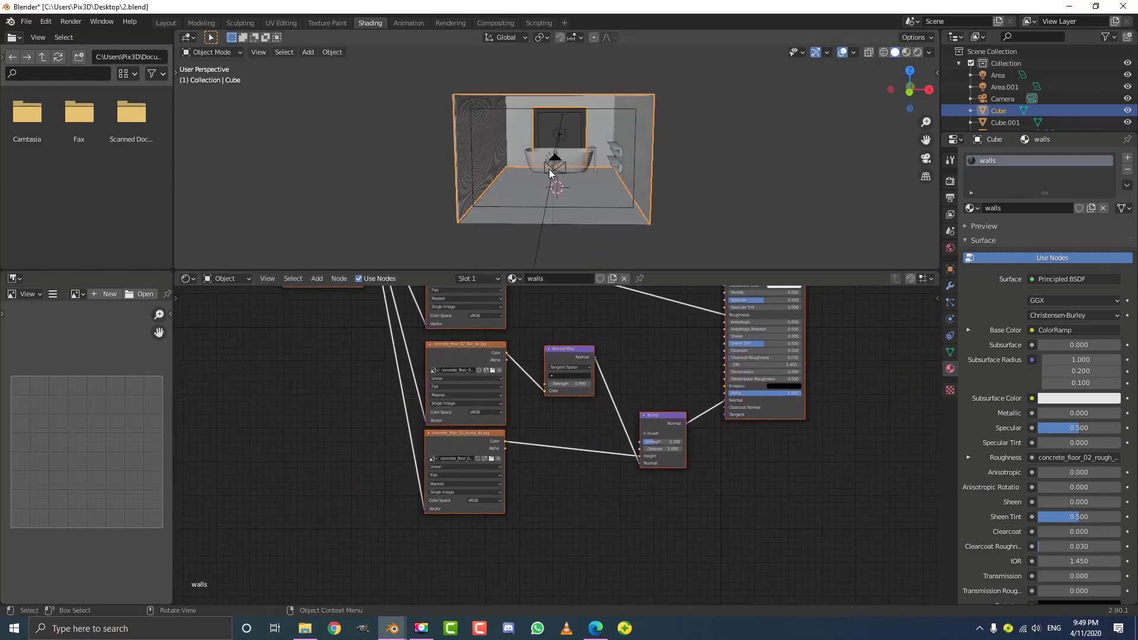
{"action": "key", "text": "z"}
{"action": "left_click", "coordinate": [568, 95]}
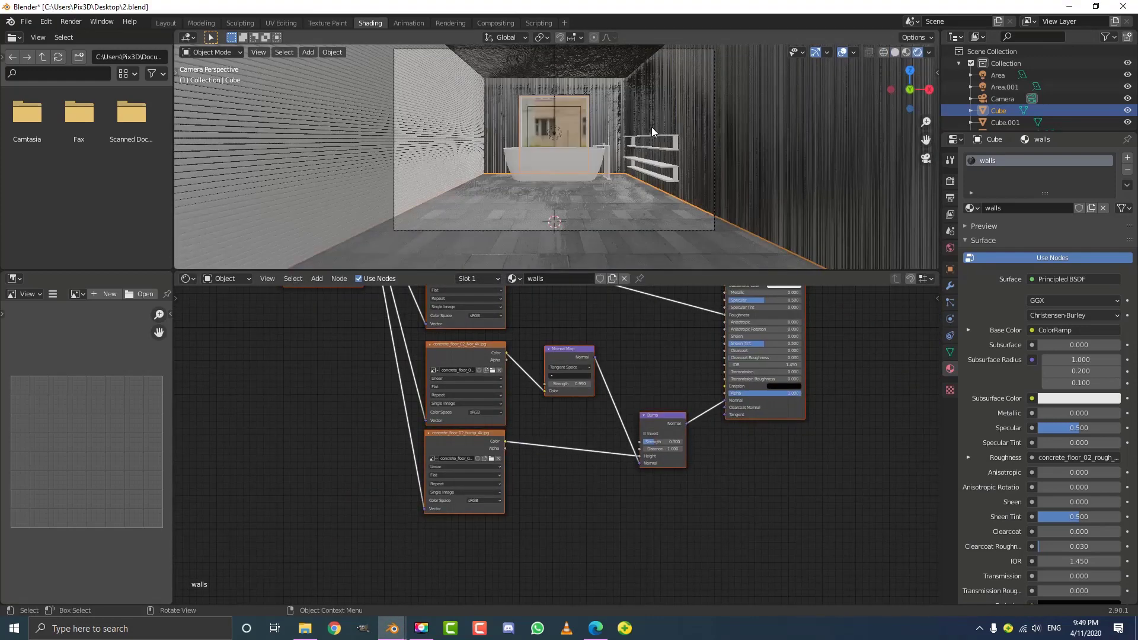
{"action": "scroll", "coordinate": [611, 77], "scroll_direction": "up", "scroll_amount": 3}
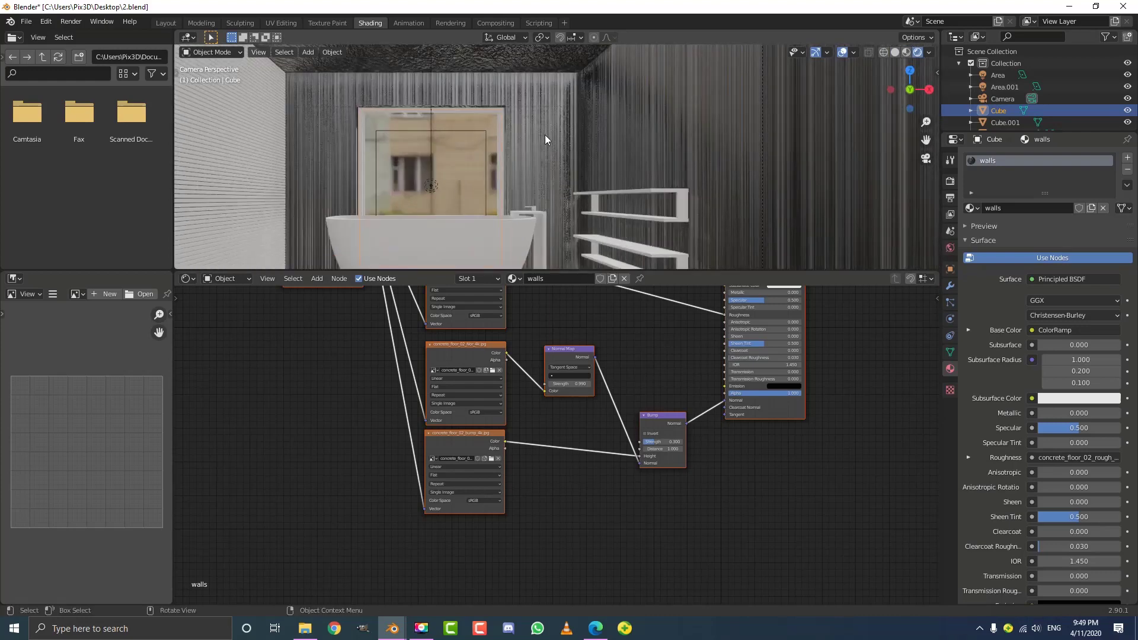
{"action": "scroll", "coordinate": [584, 124], "scroll_direction": "down", "scroll_amount": 2}
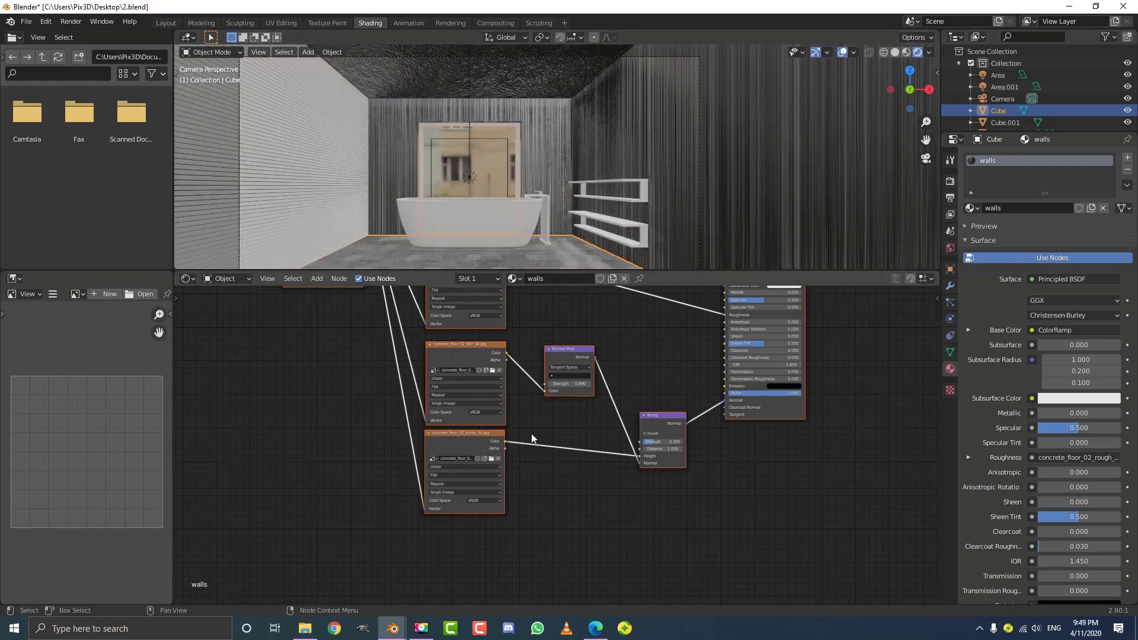
- Set the projection of the concrete_floor_02_diff_4k.jpg texture node to Box
{"action": "middle_click_drag", "start_coordinate": [535, 329], "coordinate": [547, 379]}
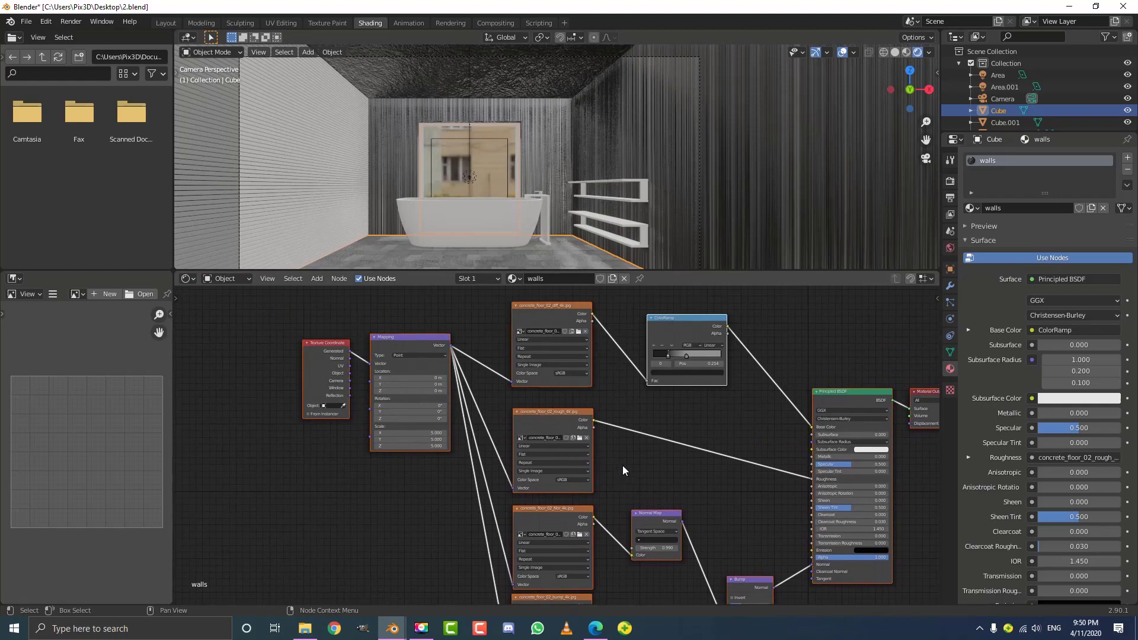
{"action": "scroll", "coordinate": [622, 470], "scroll_direction": "up", "scroll_amount": 1}
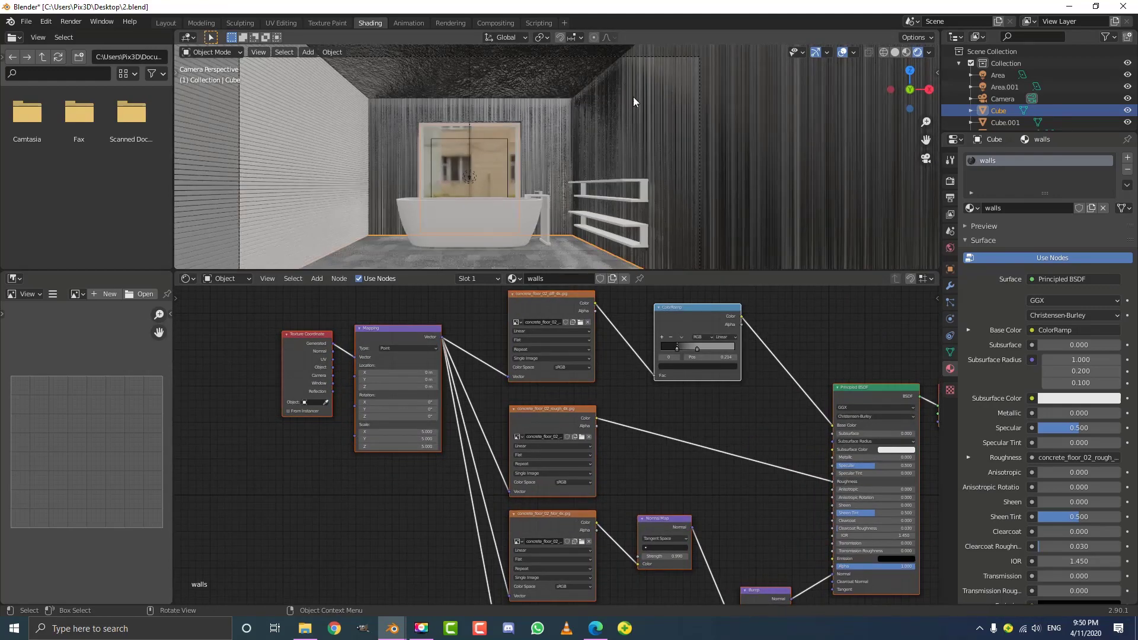
{"action": "scroll", "coordinate": [631, 451], "scroll_direction": "up", "scroll_amount": 2}
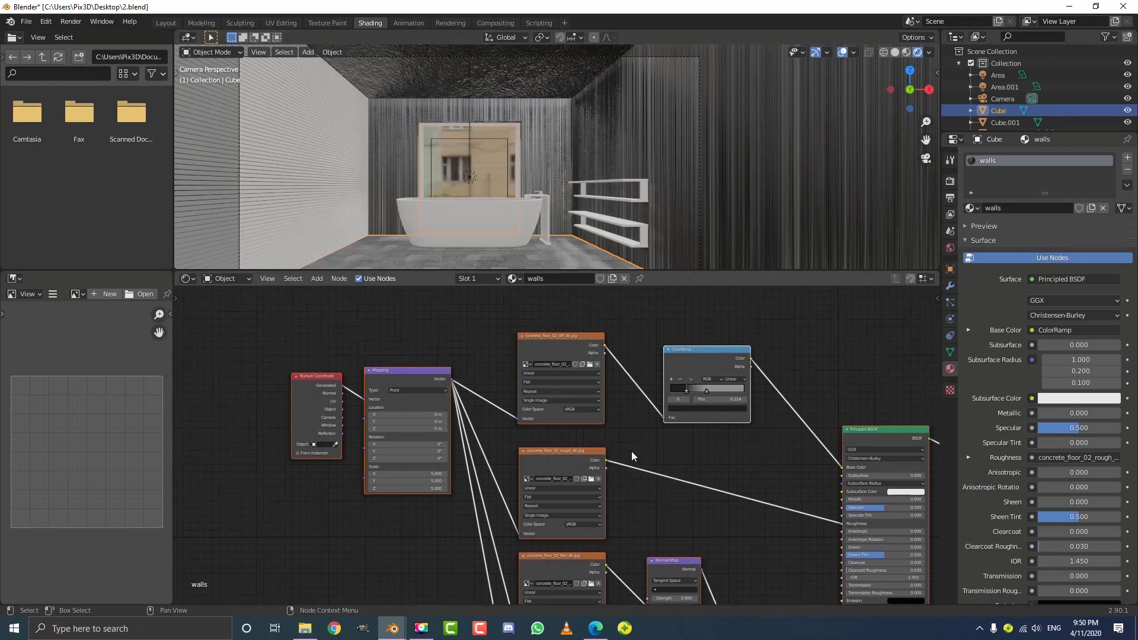
{"action": "scroll", "coordinate": [560, 369], "scroll_direction": "up", "scroll_amount": 2}
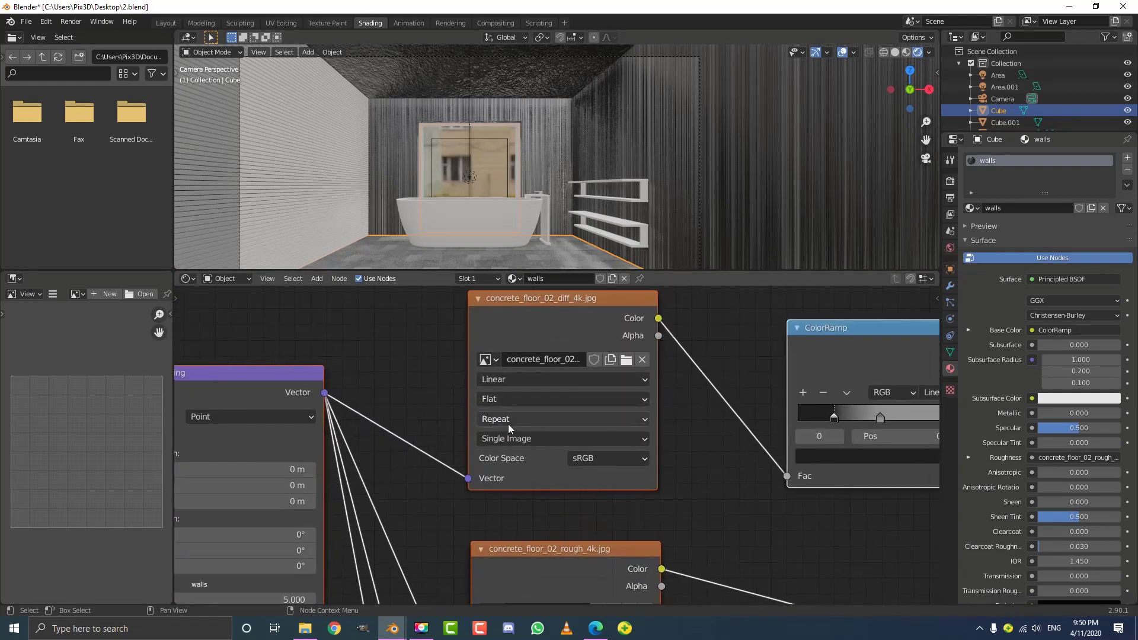
{"action": "left_click", "coordinate": [493, 400]}
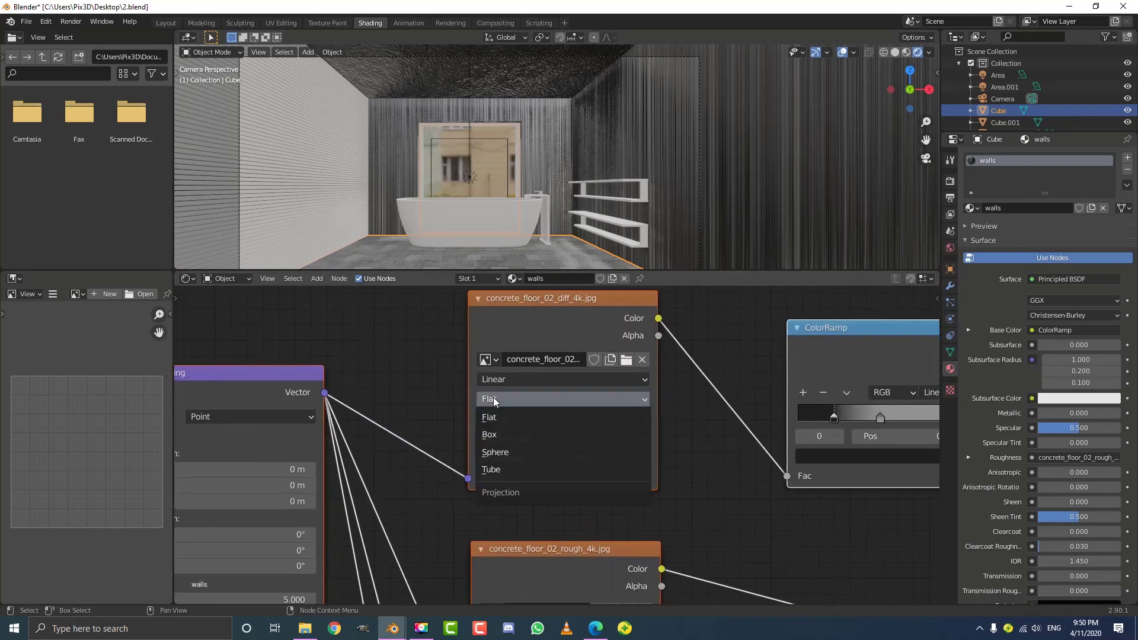
{"action": "left_click", "coordinate": [499, 434]}
- Set the projection of the concrete roughness and normal texture nodes to Box
{"action": "middle_click_drag", "start_coordinate": [577, 469], "coordinate": [574, 419]}
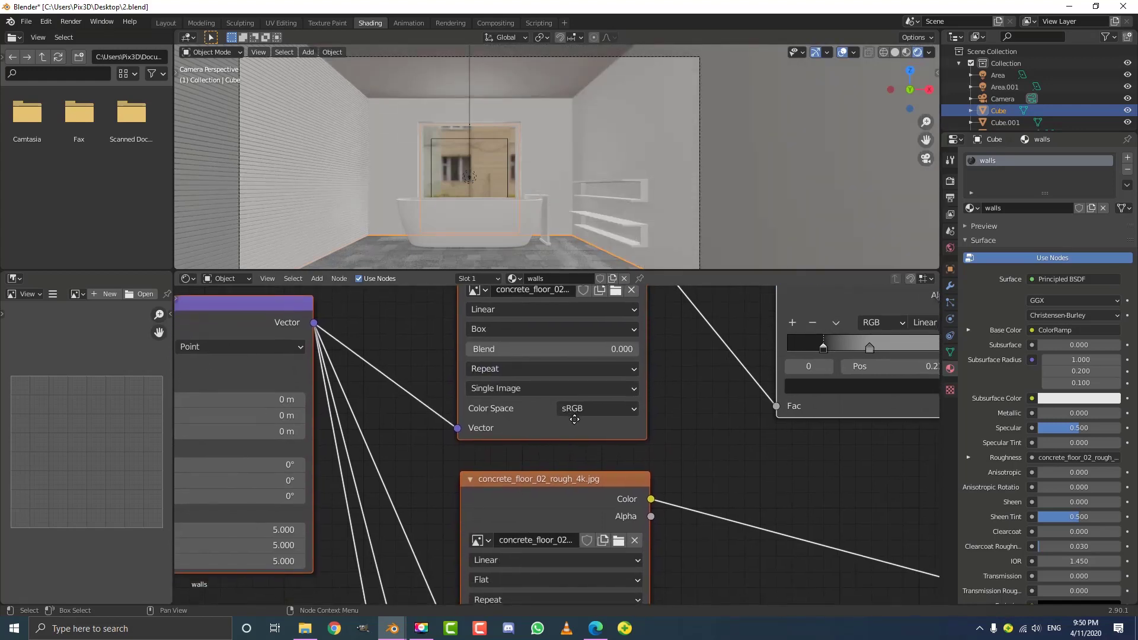
{"action": "middle_click_drag", "start_coordinate": [459, 543], "coordinate": [460, 434]}
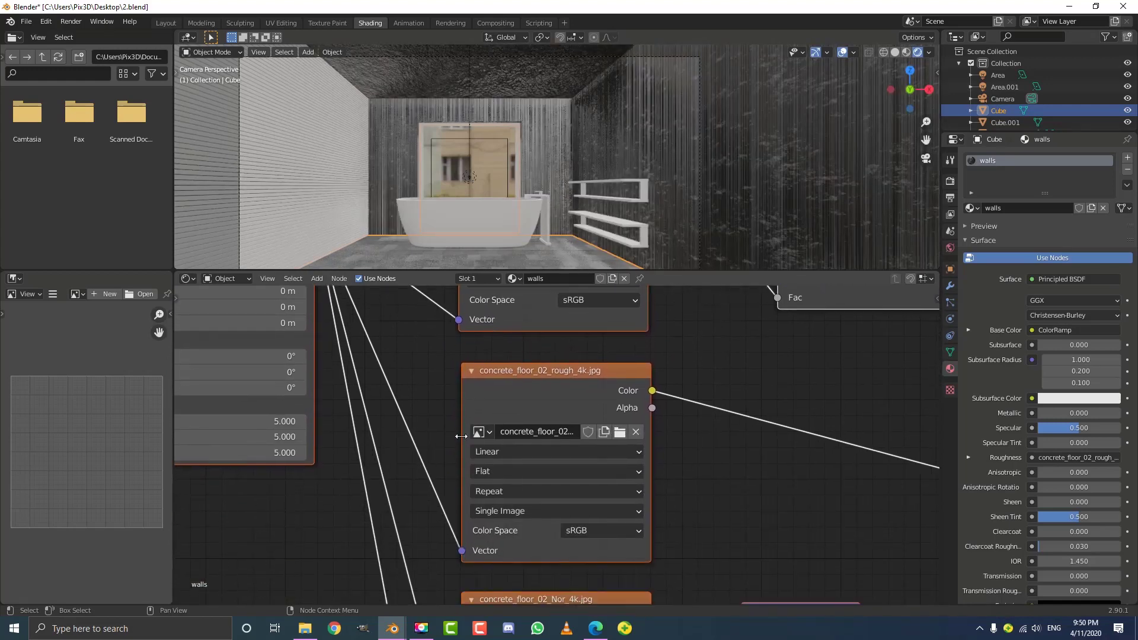
{"action": "left_click", "coordinate": [489, 471]}
{"action": "left_click", "coordinate": [489, 506]}
{"action": "middle_click_drag", "start_coordinate": [490, 507], "coordinate": [660, 309]}
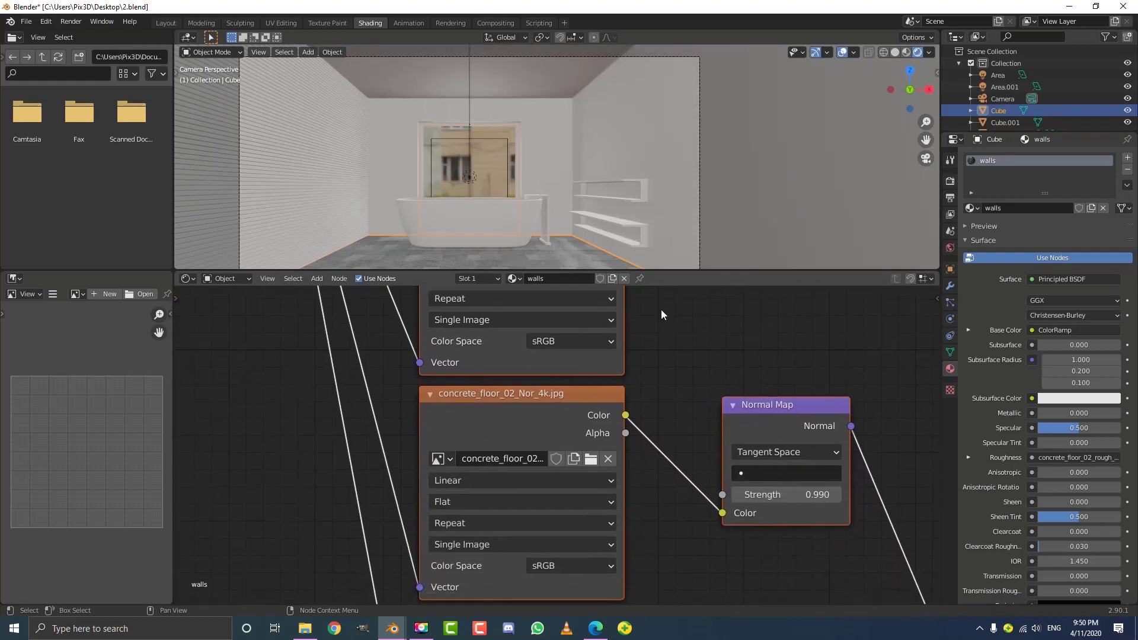
{"action": "left_click", "coordinate": [440, 502]}
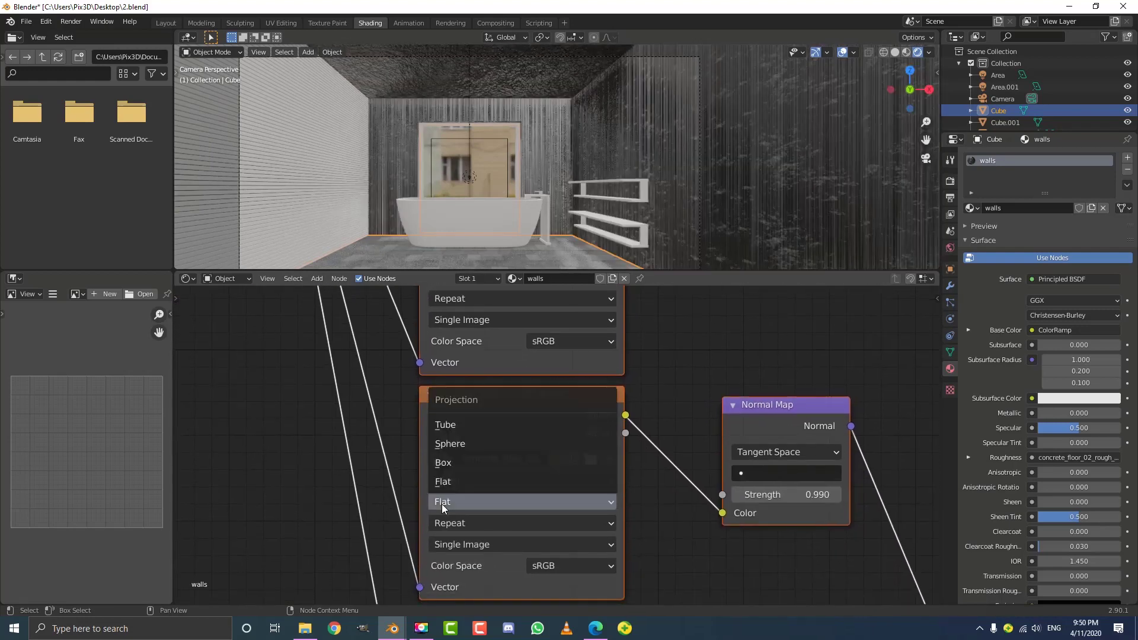
{"action": "left_click", "coordinate": [453, 463]}
- Set the concrete bump texture's projection to Box and move its node down, clear of the normal texture node
{"action": "middle_click_drag", "start_coordinate": [453, 464], "coordinate": [637, 309]}
{"action": "middle_click_drag", "start_coordinate": [459, 542], "coordinate": [445, 463]}
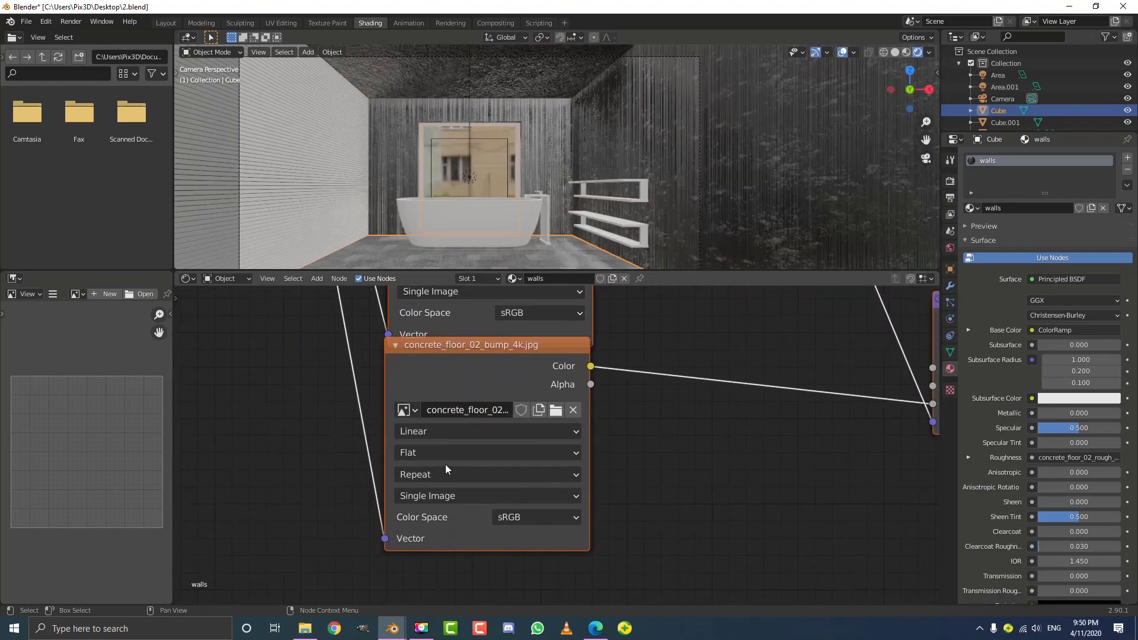
{"action": "left_click", "coordinate": [445, 462]}
{"action": "left_click", "coordinate": [444, 464]}
{"action": "left_click", "coordinate": [423, 494]}
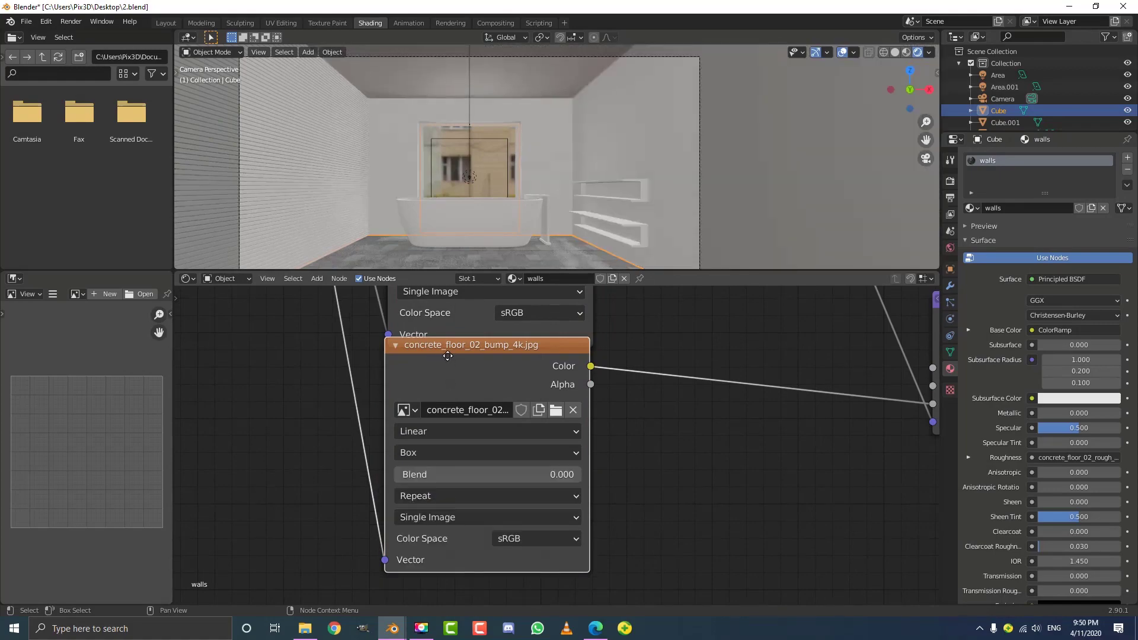
{"action": "left_click_drag", "start_coordinate": [448, 347], "coordinate": [458, 392]}
- Set the Bump node's strength to 0.1
{"action": "scroll", "coordinate": [517, 146], "scroll_direction": "down", "scroll_amount": 4}
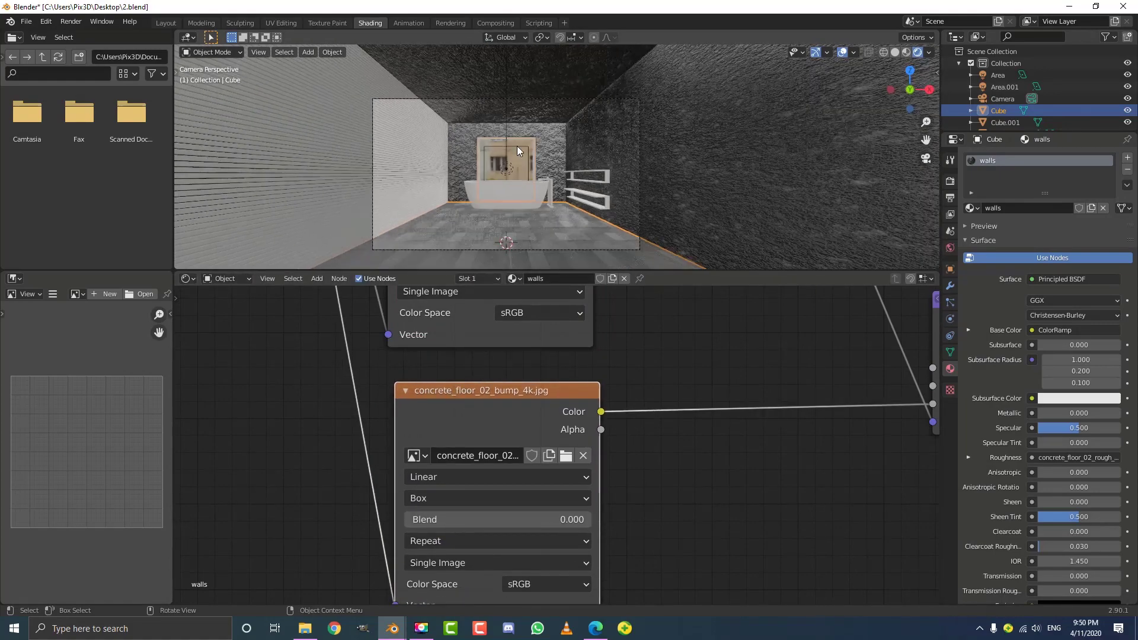
{"action": "middle_click_drag", "start_coordinate": [634, 332], "coordinate": [608, 403]}
{"action": "scroll", "coordinate": [588, 134], "scroll_direction": "up", "scroll_amount": 4}
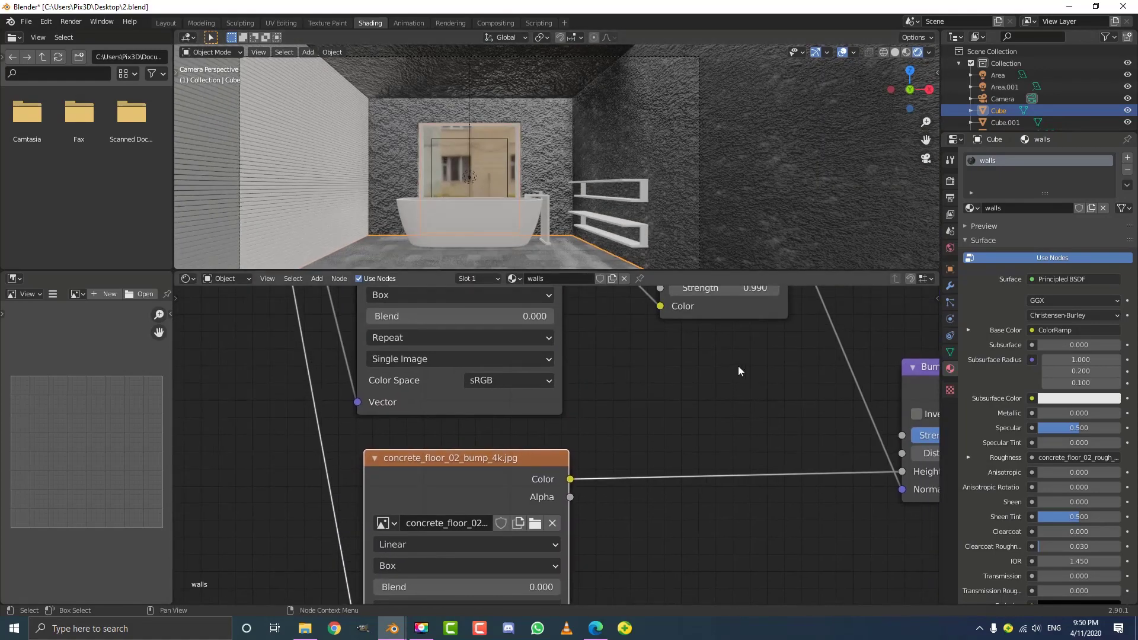
{"action": "middle_click_drag", "start_coordinate": [738, 365], "coordinate": [452, 322]}
{"action": "scroll", "coordinate": [566, 110], "scroll_direction": "up", "scroll_amount": 2}
{"action": "middle_click_drag", "start_coordinate": [673, 339], "coordinate": [512, 320]}
{"action": "scroll", "coordinate": [512, 320], "scroll_direction": "up", "scroll_amount": 2}
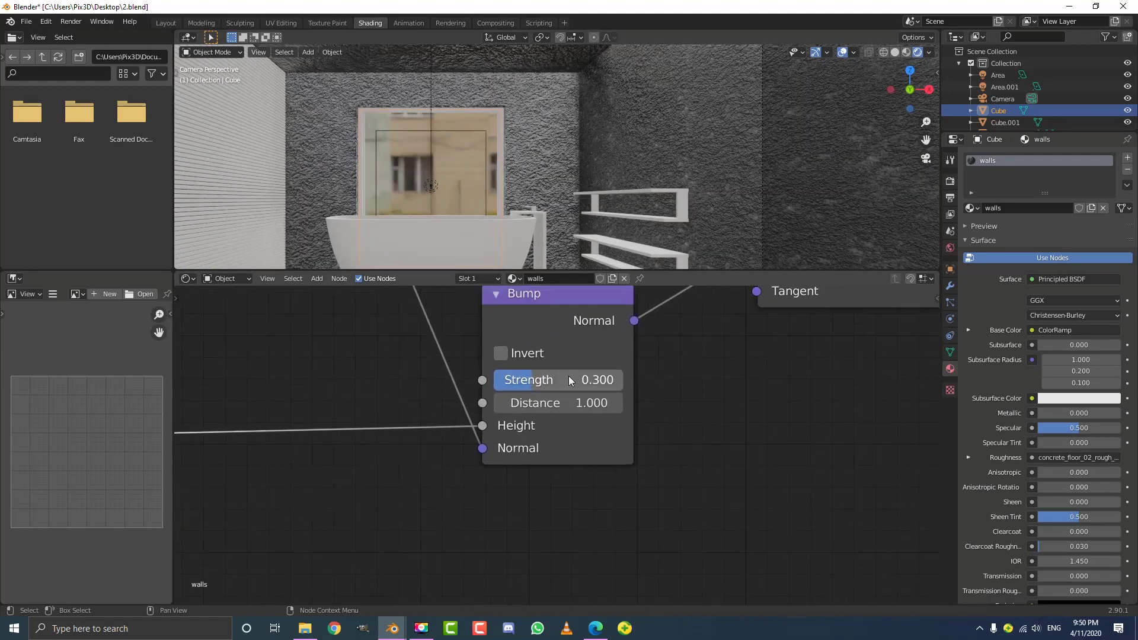
{"action": "middle_click_drag", "start_coordinate": [564, 353], "coordinate": [561, 413]}
{"action": "left_click", "coordinate": [553, 435]}
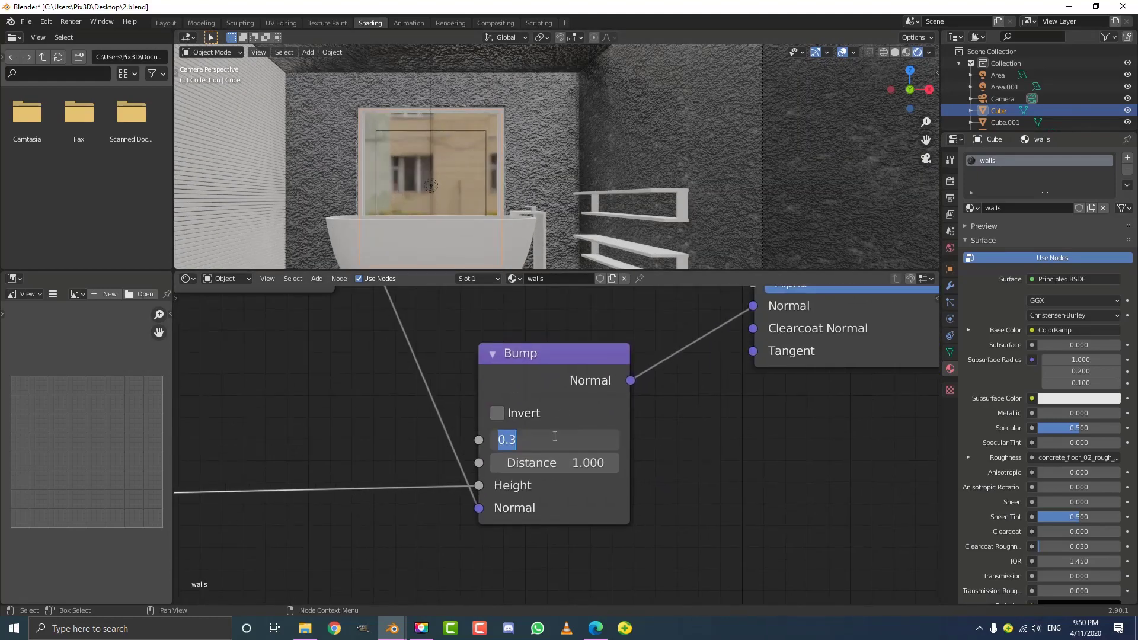
{"action": "type", "text": ".1"}
{"action": "key", "text": "Return"}
- Try a strength of 0.3 on the Normal Map node, and settle on 0.1
{"action": "scroll", "coordinate": [443, 346], "scroll_direction": "down", "scroll_amount": 3}
{"action": "middle_click_drag", "start_coordinate": [441, 343], "coordinate": [637, 528]}
{"action": "scroll", "coordinate": [550, 472], "scroll_direction": "up", "scroll_amount": 4}
{"action": "left_click", "coordinate": [529, 482]}
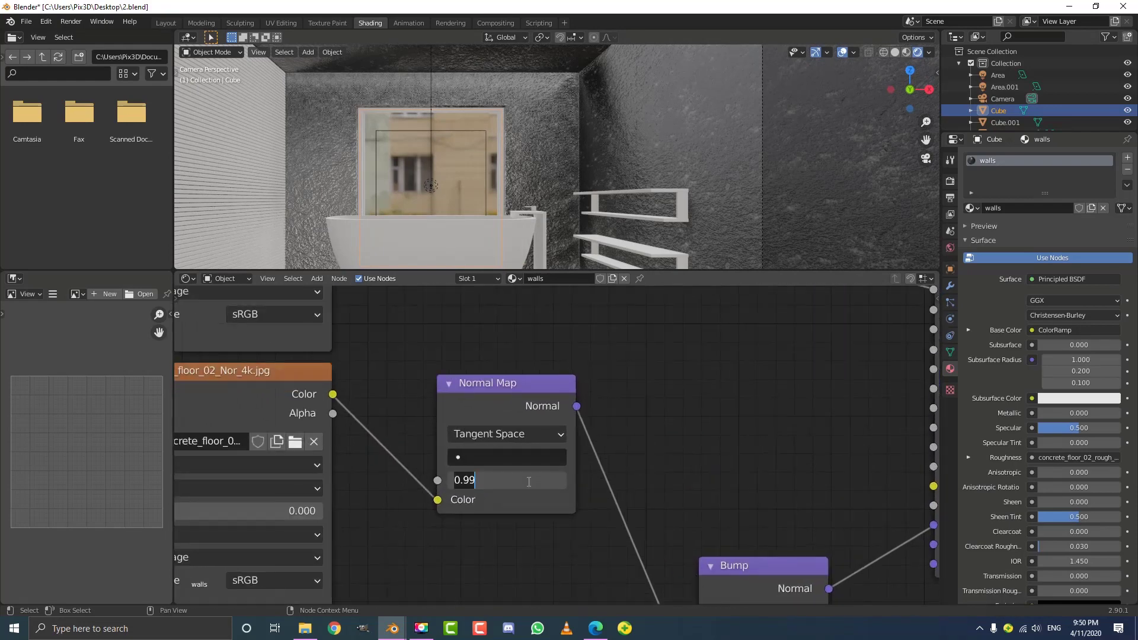
{"action": "type", "text": ".3"}
{"action": "key", "text": "Return"}
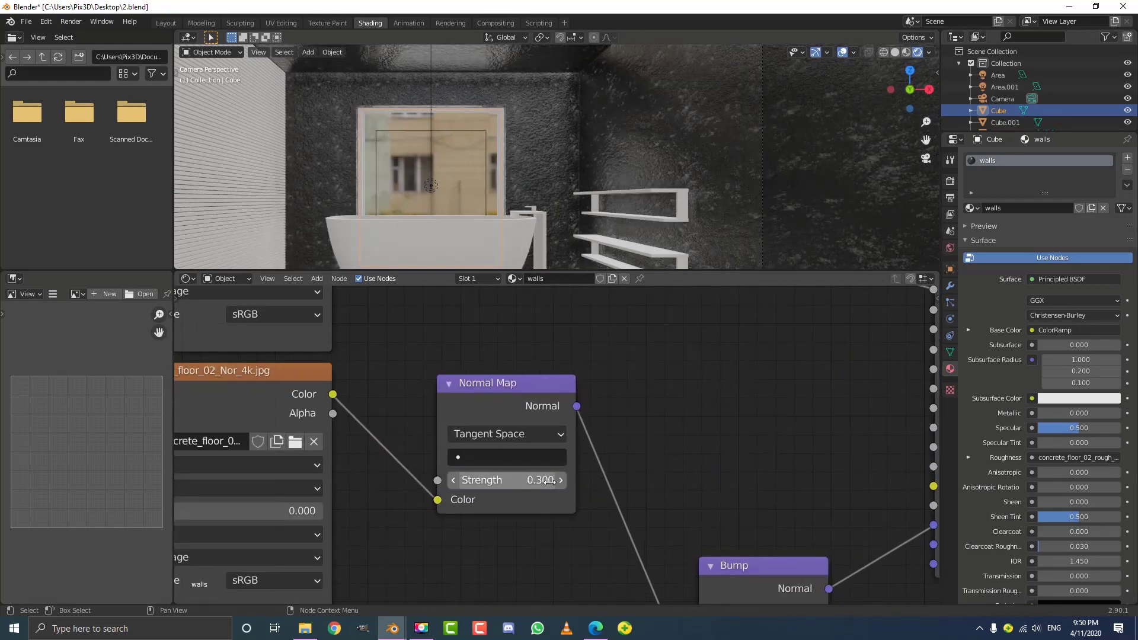
{"action": "left_click", "coordinate": [519, 485]}
{"action": "type", "text": ".1"}
{"action": "key", "text": "Return"}
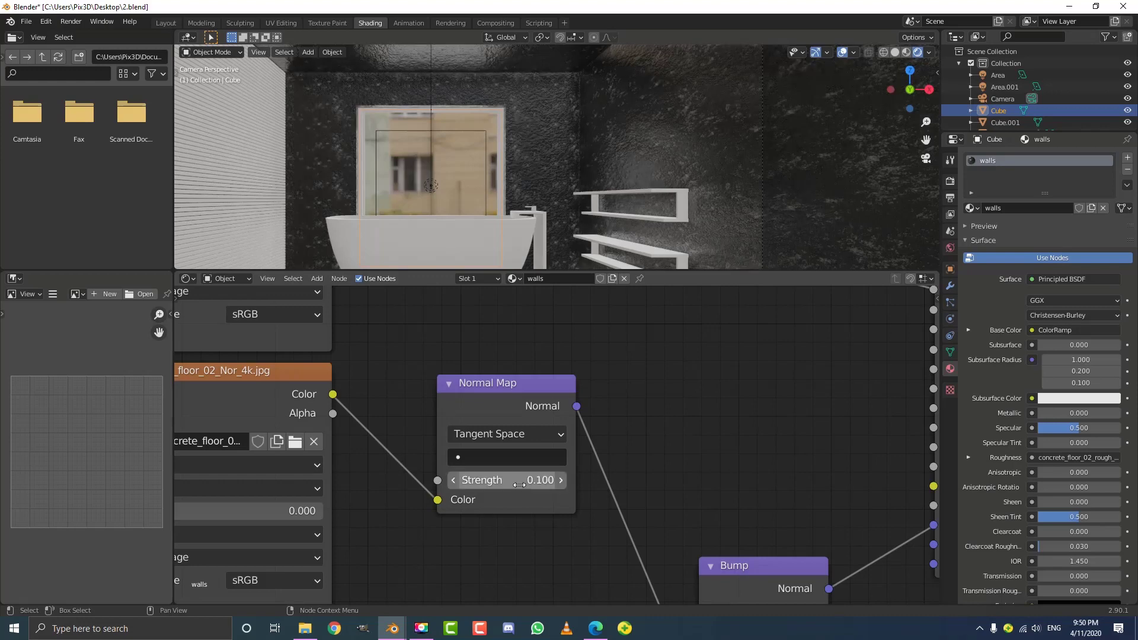
- Move the ColorRamp's dark stop toward the start of the gradient, to position 0.132
{"action": "scroll", "coordinate": [629, 358], "scroll_direction": "down", "scroll_amount": 5}
{"action": "middle_click_drag", "start_coordinate": [630, 354], "coordinate": [516, 538]}
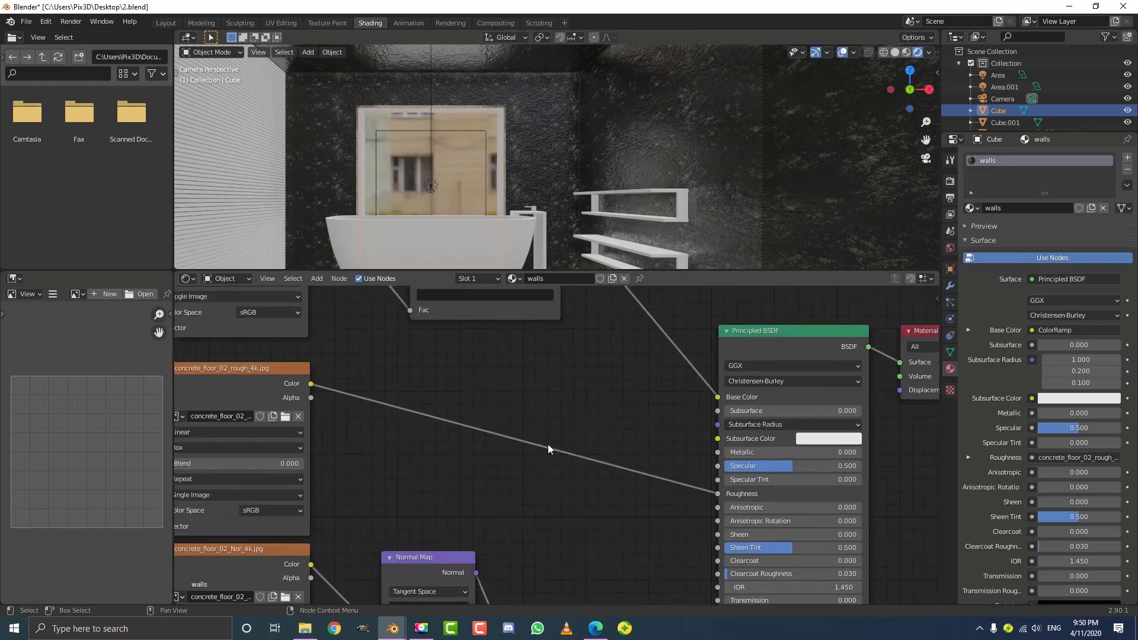
{"action": "scroll", "coordinate": [479, 366], "scroll_direction": "down", "scroll_amount": 5}
{"action": "mouse_move", "coordinate": [477, 362]}
{"action": "middle_mouse_down"}
{"action": "mouse_move", "coordinate": [513, 455]}
{"action": "mouse_move", "coordinate": [492, 375]}
{"action": "middle_mouse_up"}
{"action": "scroll", "coordinate": [513, 405], "scroll_direction": "up", "scroll_amount": 3}
{"action": "left_click_drag", "start_coordinate": [504, 369], "coordinate": [463, 386]}
{"action": "scroll", "coordinate": [528, 357], "scroll_direction": "up", "scroll_amount": 1}
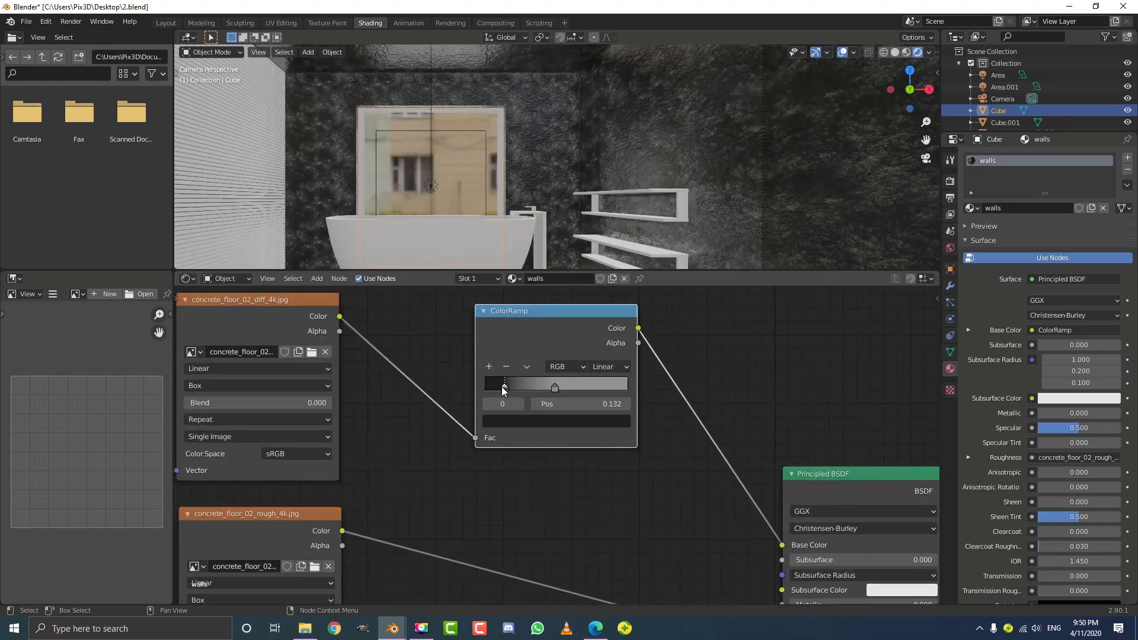
- Set the ColorRamp's light stop to white at position 0.177 and move the dark stop to the start of the gradient
{"action": "left_click_drag", "start_coordinate": [557, 387], "coordinate": [524, 383]}
{"action": "left_click", "coordinate": [531, 418]}
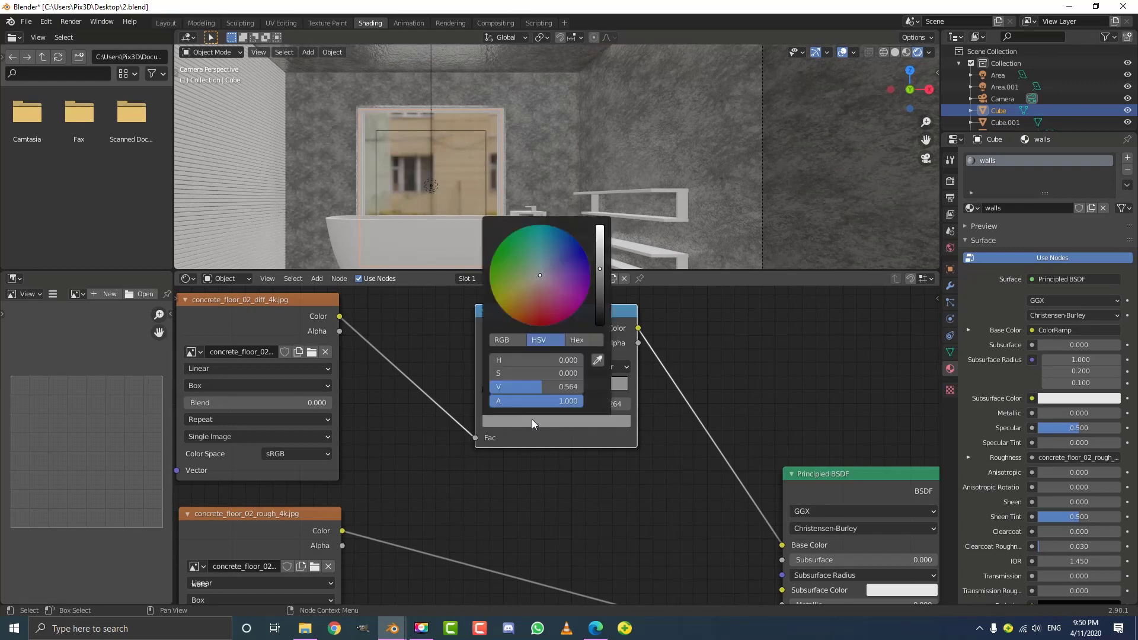
{"action": "left_click_drag", "start_coordinate": [599, 276], "coordinate": [599, 227]}
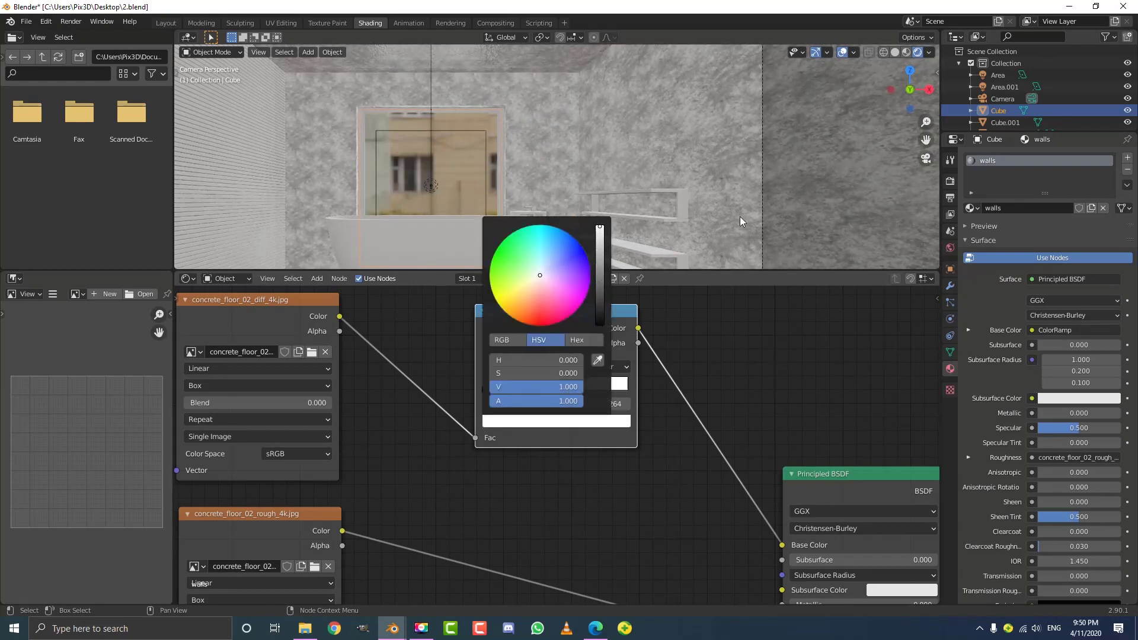
{"action": "scroll", "coordinate": [531, 395], "scroll_direction": "up", "scroll_amount": 3}
{"action": "left_click_drag", "start_coordinate": [516, 374], "coordinate": [501, 373]}
{"action": "scroll", "coordinate": [534, 350], "scroll_direction": "up", "scroll_amount": 1}
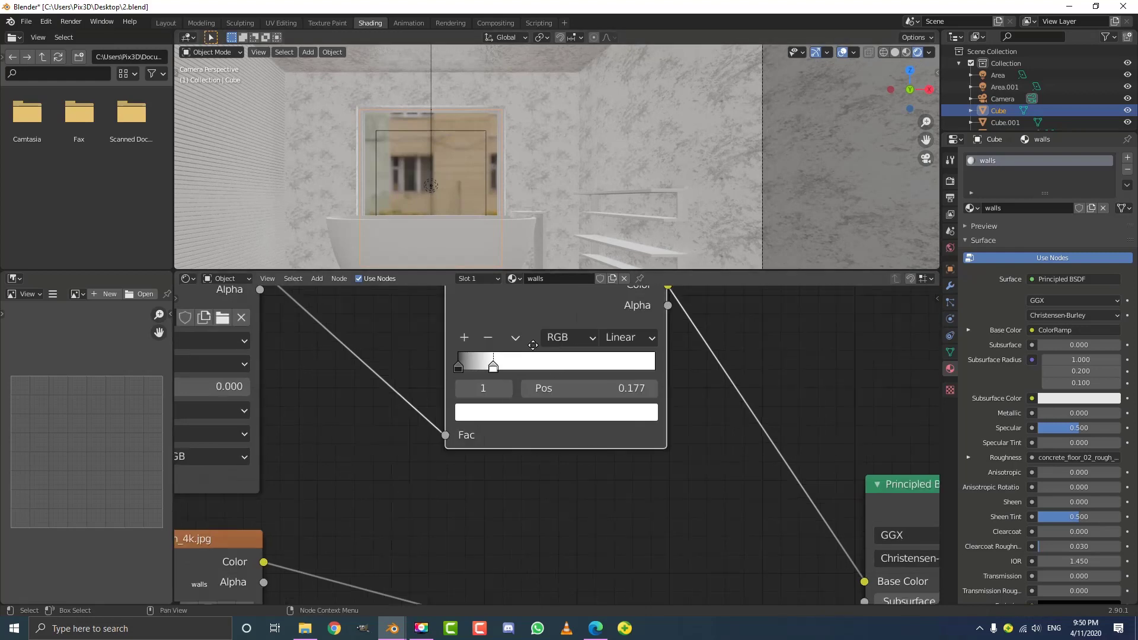
- Set the Mapping node's scale to 2 on X, Y and Z for the wall textures
{"action": "middle_click_drag", "start_coordinate": [530, 340], "coordinate": [541, 368]}
{"action": "scroll", "coordinate": [537, 373], "scroll_direction": "down", "scroll_amount": 5}
{"action": "middle_click_drag", "start_coordinate": [313, 462], "coordinate": [552, 299]}
{"action": "scroll", "coordinate": [517, 314], "scroll_direction": "up", "scroll_amount": 1}
{"action": "scroll", "coordinate": [517, 320], "scroll_direction": "down", "scroll_amount": 4}
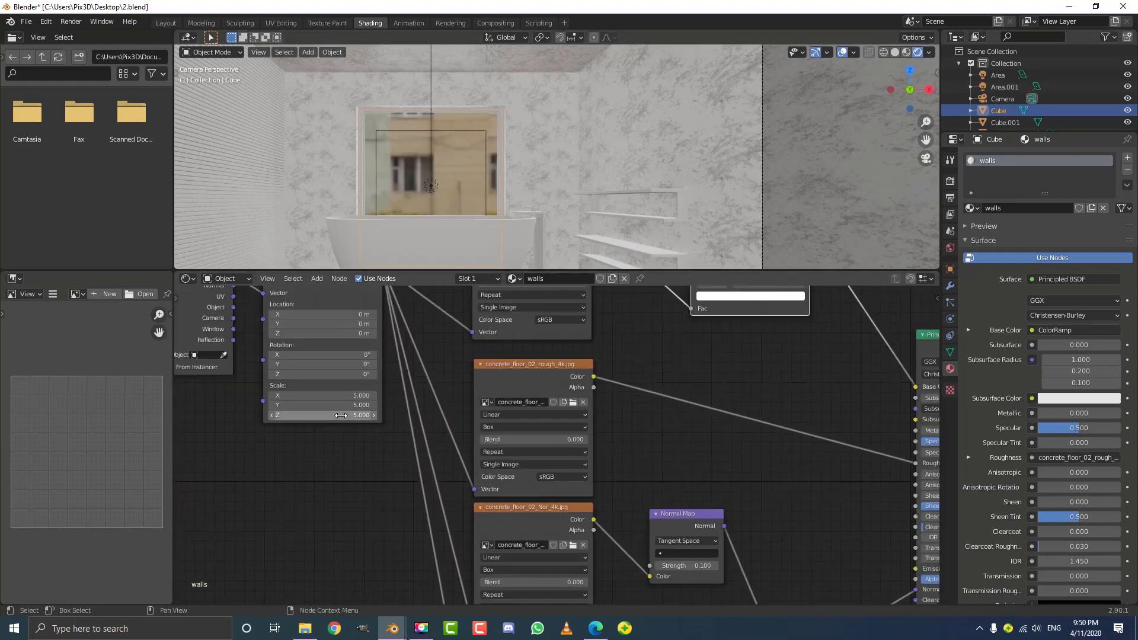
{"action": "middle_click_drag", "start_coordinate": [348, 421], "coordinate": [485, 524]}
{"action": "scroll", "coordinate": [533, 526], "scroll_direction": "up", "scroll_amount": 1}
{"action": "middle_click_drag", "start_coordinate": [493, 460], "coordinate": [490, 438]}
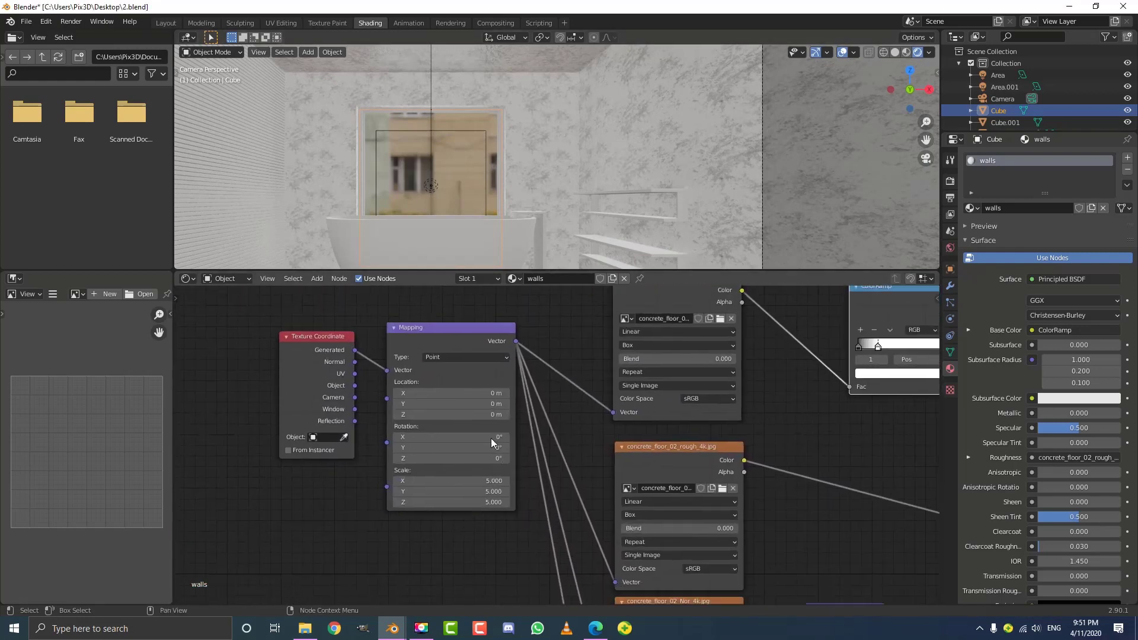
{"action": "scroll", "coordinate": [489, 430], "scroll_direction": "down", "scroll_amount": 7}
{"action": "scroll", "coordinate": [483, 445], "scroll_direction": "up", "scroll_amount": 5}
{"action": "scroll", "coordinate": [479, 481], "scroll_direction": "up", "scroll_amount": 1}
{"action": "double_click", "coordinate": [458, 486]}
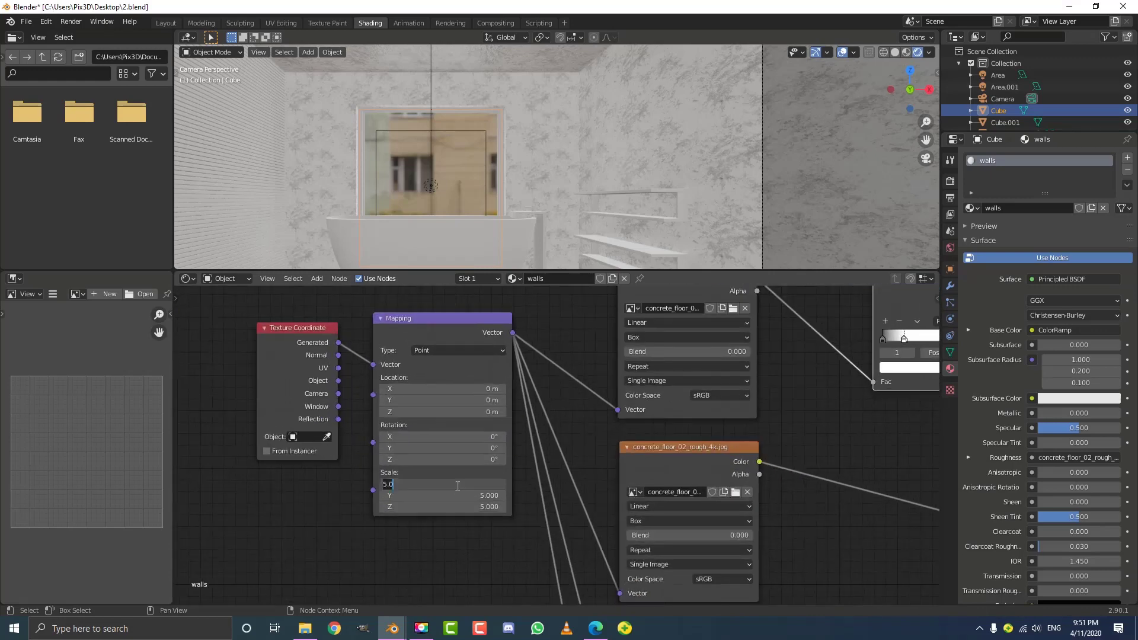
{"action": "type", "text": "2"}
{"action": "key", "text": "Return"}
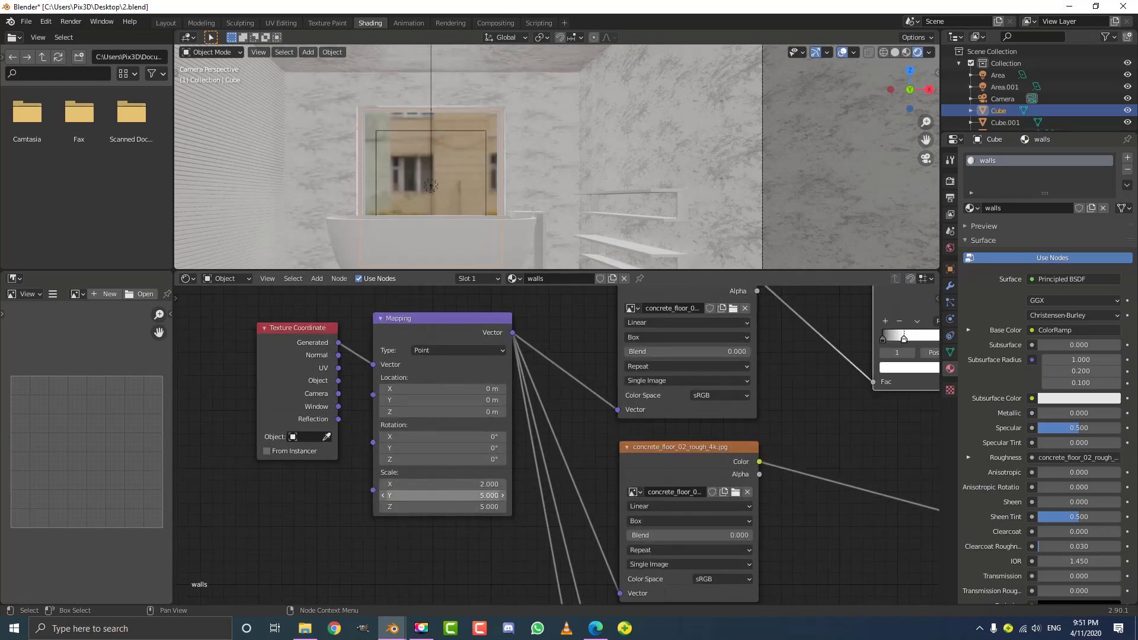
{"action": "double_click", "coordinate": [453, 495]}
{"action": "type", "text": "2"}
{"action": "key", "text": "Return"}
{"action": "double_click", "coordinate": [450, 504]}
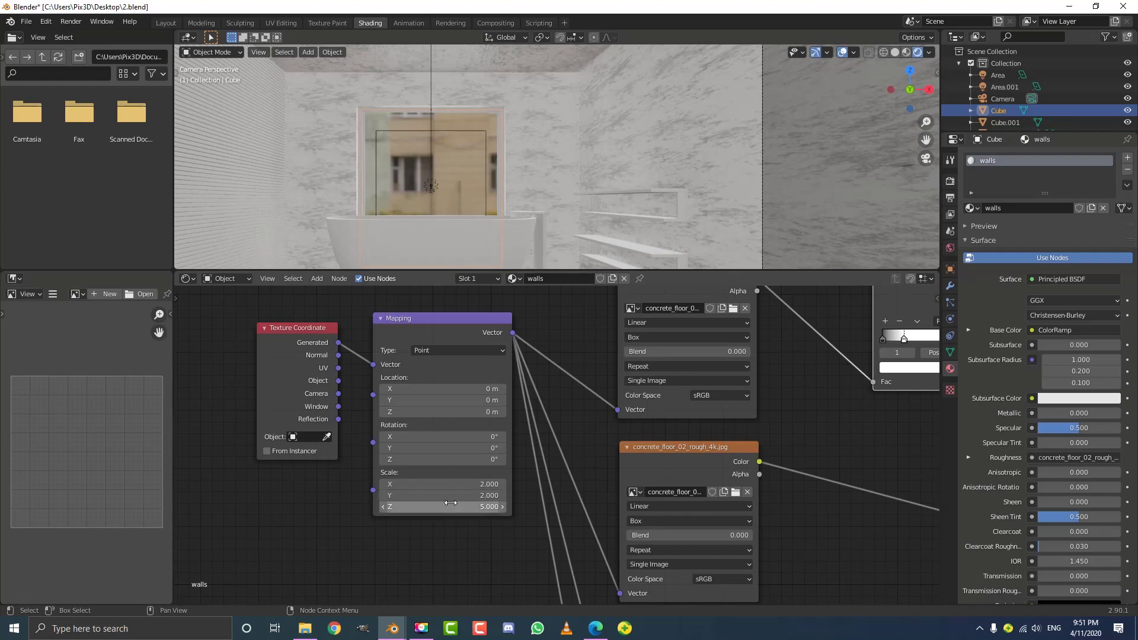
{"action": "type", "text": "2"}
{"action": "key", "text": "Return"}
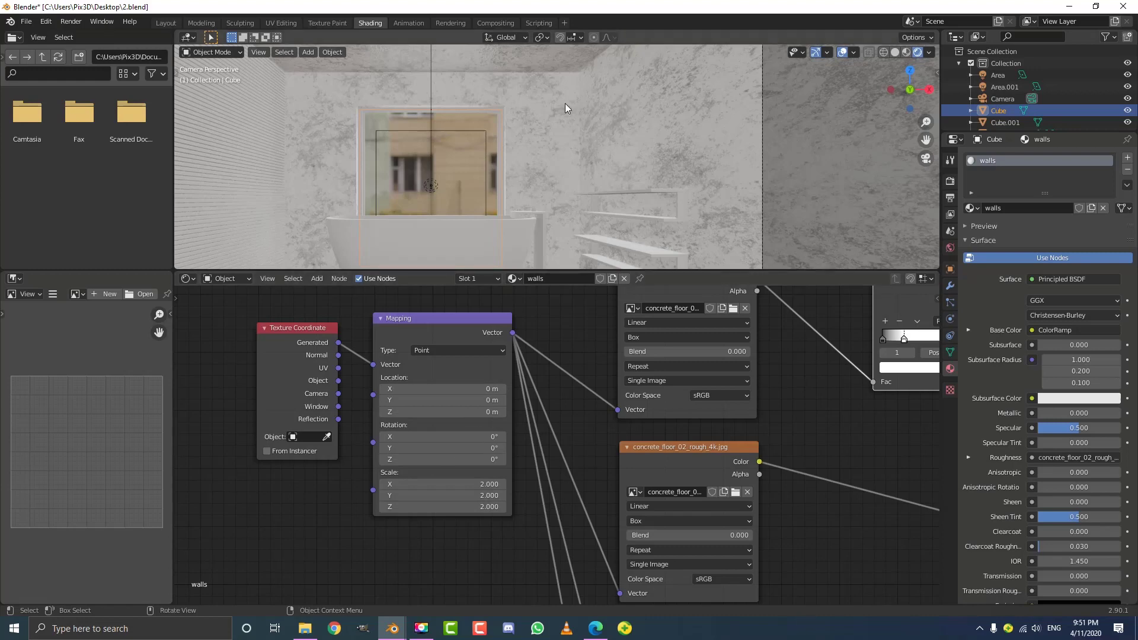
- Delete the ColorRamp node between the diffuse texture and the wall material's Principled BSDF
{"action": "middle_click_drag", "start_coordinate": [859, 394], "coordinate": [502, 412]}
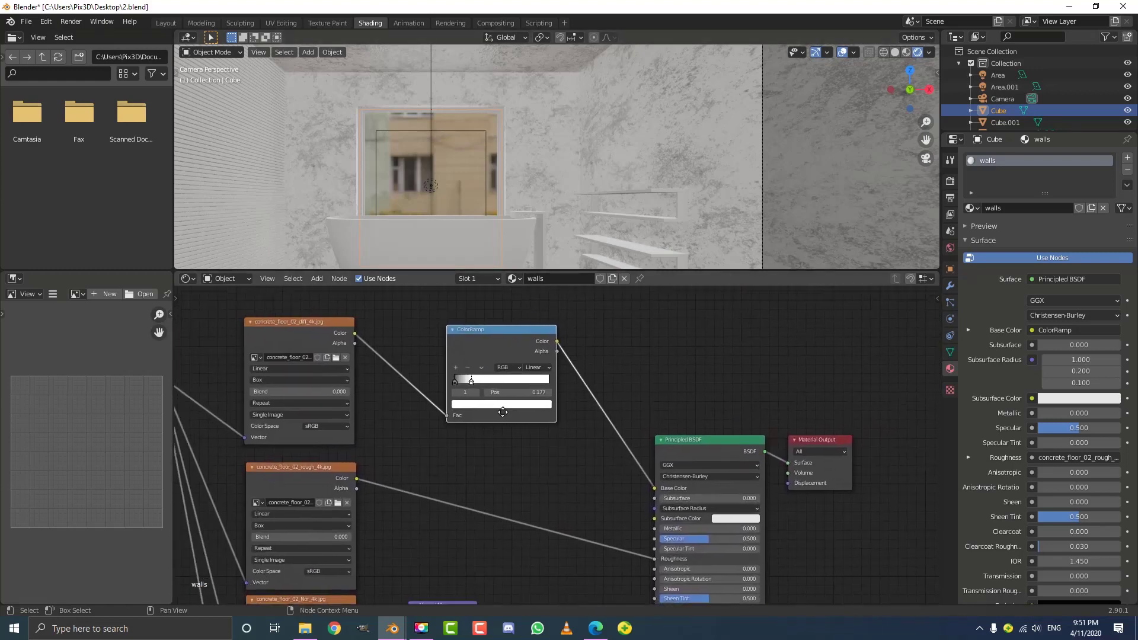
{"action": "scroll", "coordinate": [503, 412], "scroll_direction": "up", "scroll_amount": 1}
{"action": "left_click_drag", "start_coordinate": [498, 332], "coordinate": [484, 326]}
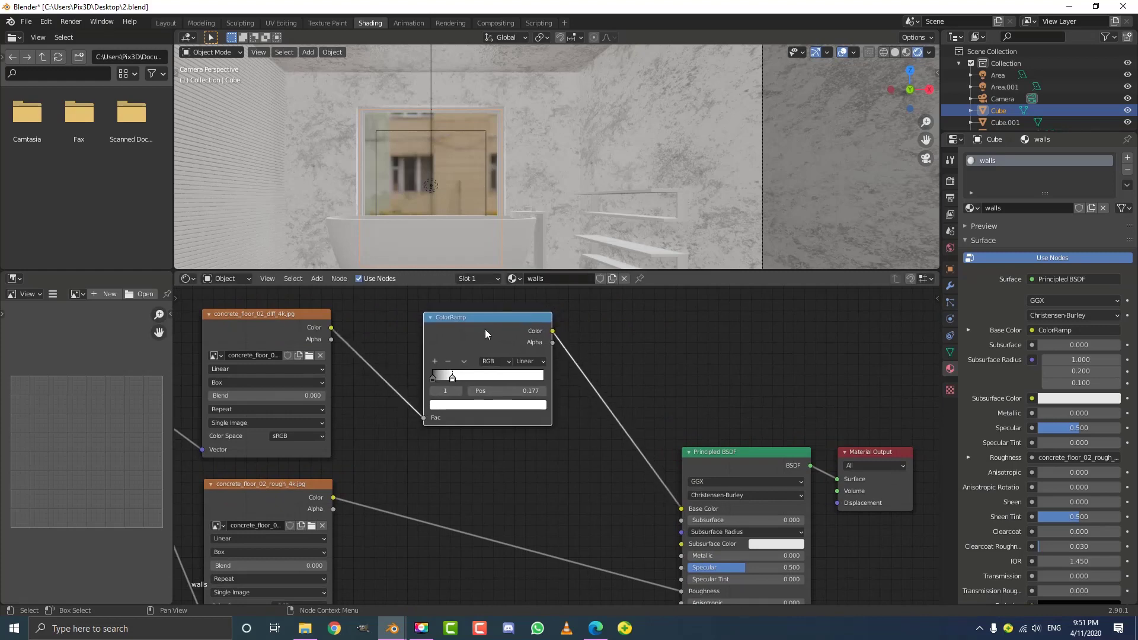
{"action": "key", "text": "x"}
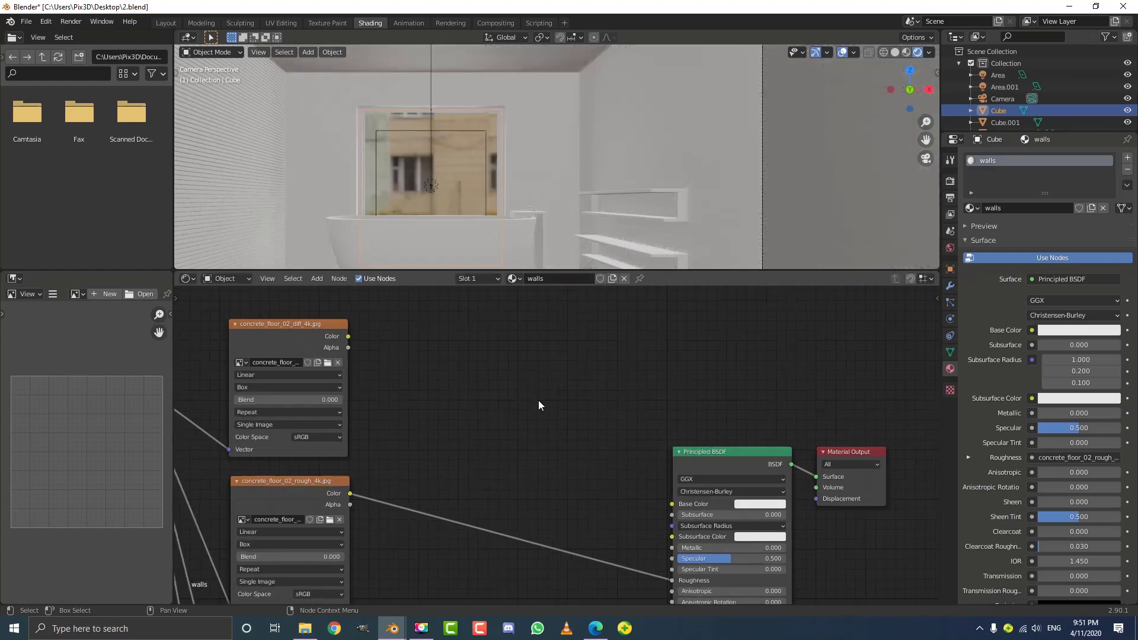
- Move the Principled BSDF node up and farther away from the Material Output node
{"action": "middle_click_drag", "start_coordinate": [538, 400], "coordinate": [425, 361]}
{"action": "scroll", "coordinate": [550, 415], "scroll_direction": "up", "scroll_amount": 2}
{"action": "left_click_drag", "start_coordinate": [550, 414], "coordinate": [490, 369]}
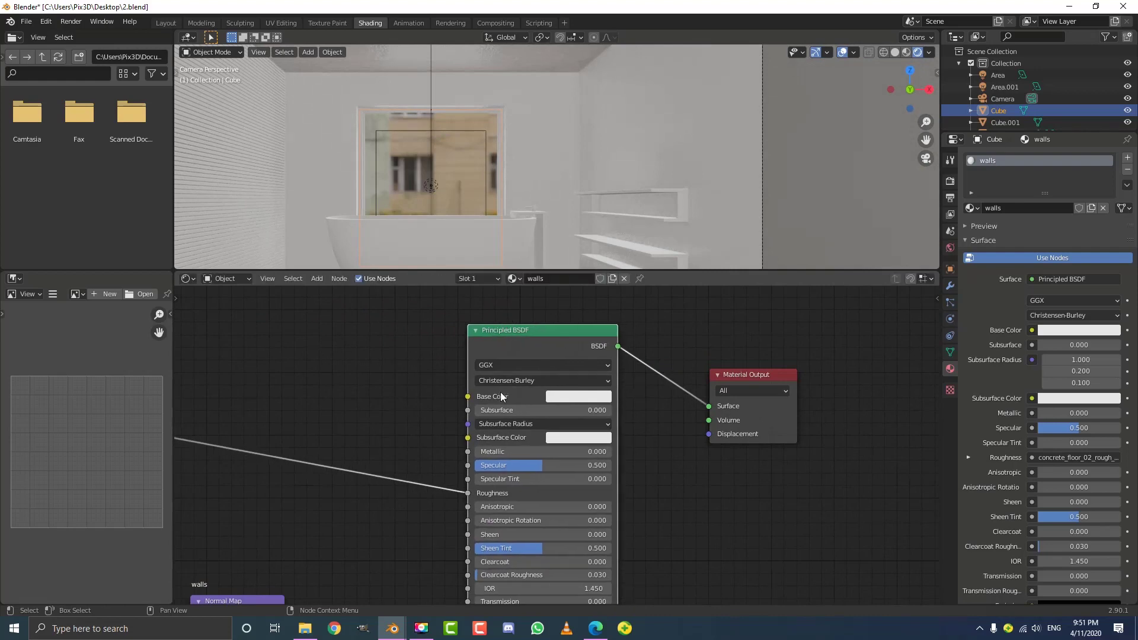
- Examine the finish of the ceiling and the wall around the window at close range in the camera view
{"action": "scroll", "coordinate": [519, 140], "scroll_direction": "down", "scroll_amount": 2}
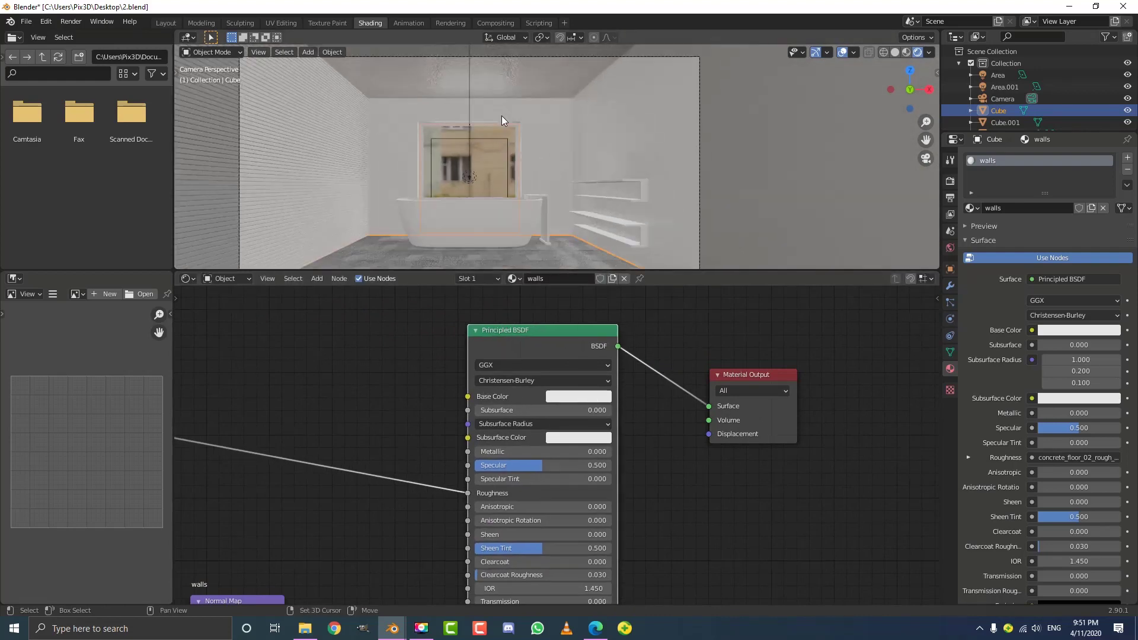
{"action": "middle_click_drag", "start_coordinate": [502, 115], "coordinate": [541, 183], "text": "shift"}
{"action": "scroll", "coordinate": [542, 182], "scroll_direction": "up", "scroll_amount": 10}
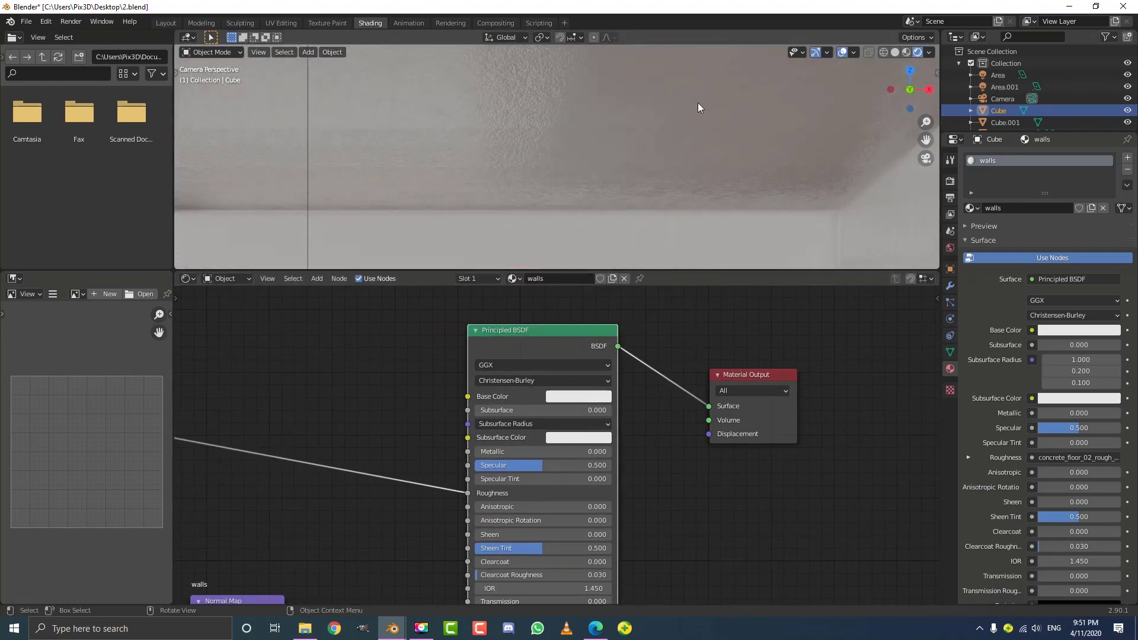
{"action": "scroll", "coordinate": [698, 103], "scroll_direction": "down", "scroll_amount": 5}
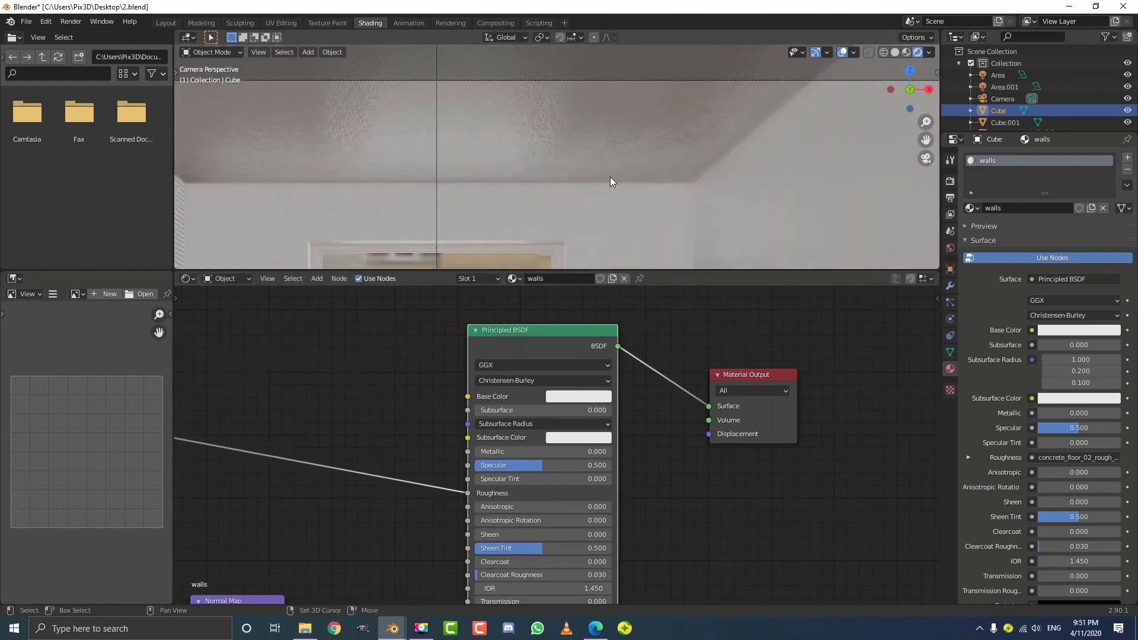
{"action": "middle_click_drag", "start_coordinate": [609, 179], "coordinate": [554, 124], "text": "shift"}
{"action": "scroll", "coordinate": [553, 125], "scroll_direction": "up", "scroll_amount": 5}
{"action": "middle_click_drag", "start_coordinate": [461, 103], "coordinate": [728, 177], "text": "shift"}
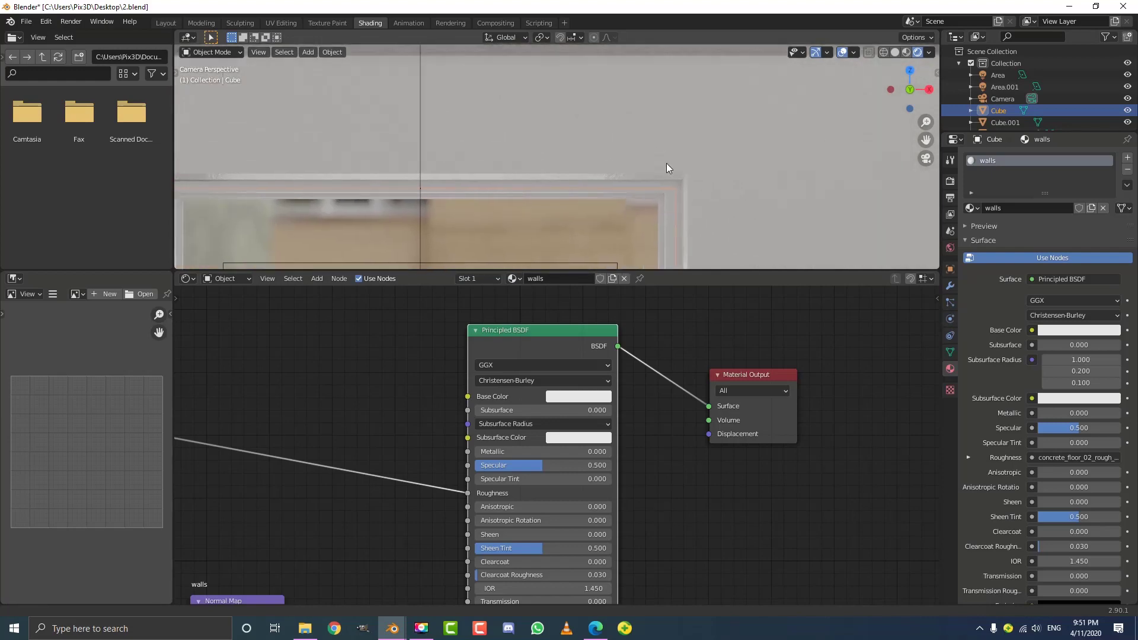
{"action": "scroll", "coordinate": [655, 192], "scroll_direction": "up", "scroll_amount": 4}
{"action": "scroll", "coordinate": [503, 451], "scroll_direction": "down", "scroll_amount": 7}
- Review the texture nodes feeding the wall shader, and compare the wall and ceiling surfaces from the whole room down to close range
{"action": "middle_click_drag", "start_coordinate": [398, 511], "coordinate": [503, 393]}
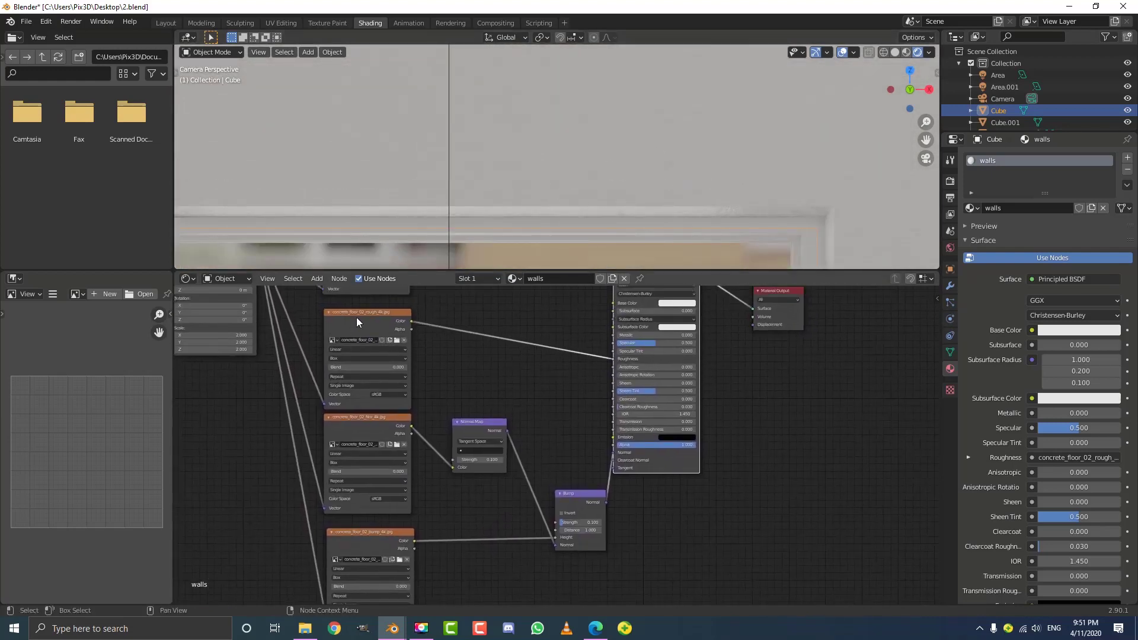
{"action": "middle_click_drag", "start_coordinate": [358, 318], "coordinate": [435, 352]}
{"action": "scroll", "coordinate": [409, 344], "scroll_direction": "up", "scroll_amount": 4}
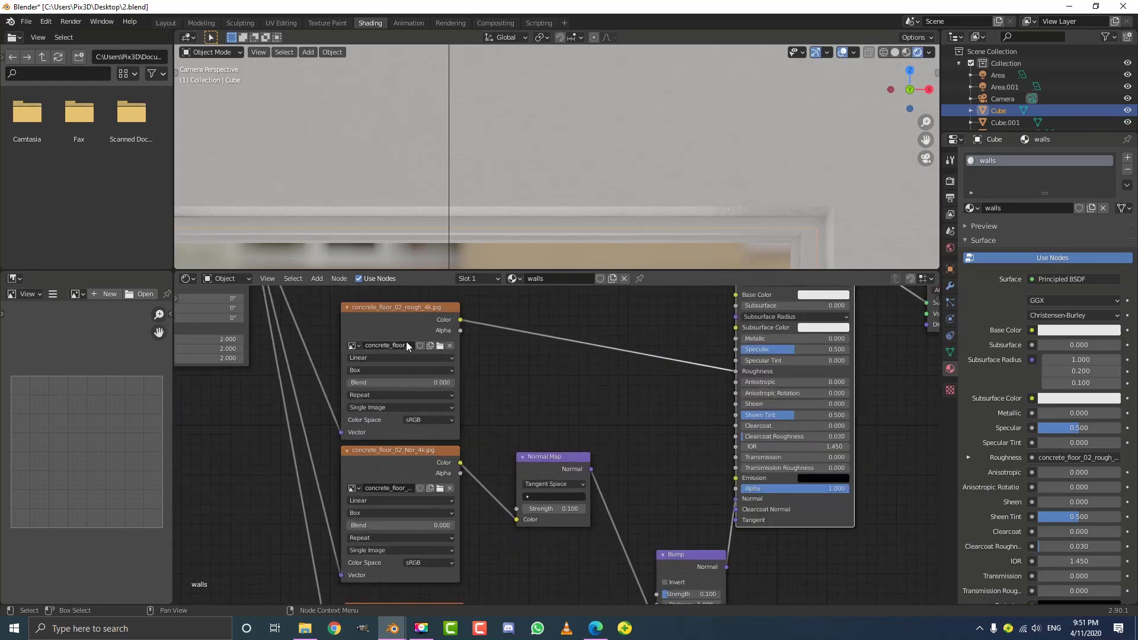
{"action": "left_click", "coordinate": [382, 317]}
{"action": "scroll", "coordinate": [704, 364], "scroll_direction": "down", "scroll_amount": 2}
{"action": "scroll", "coordinate": [585, 431], "scroll_direction": "up", "scroll_amount": 2}
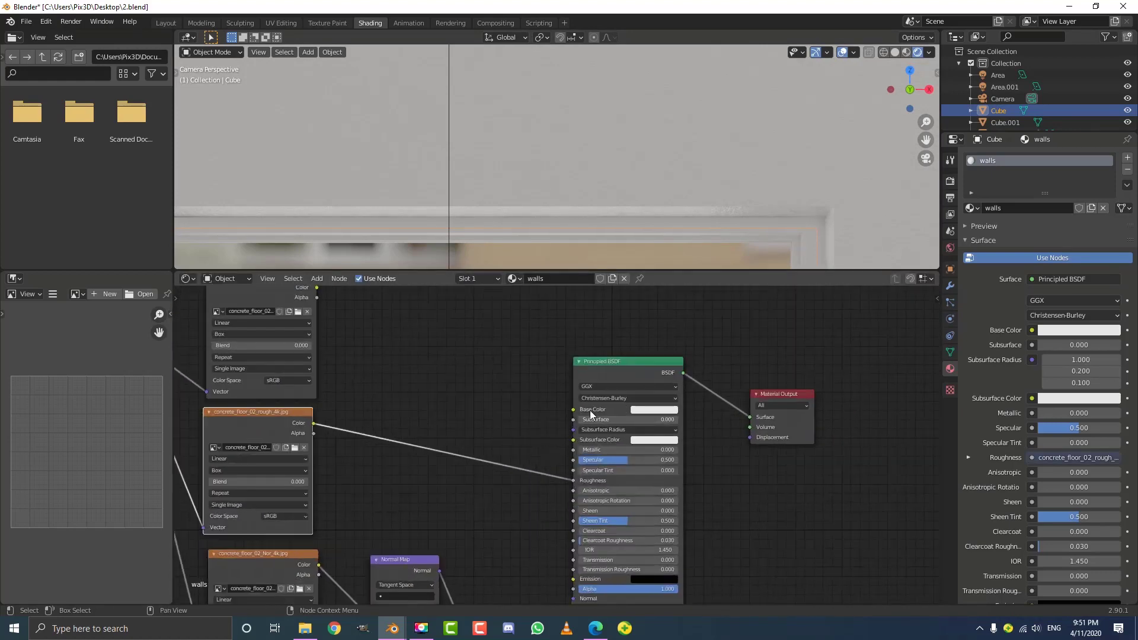
{"action": "scroll", "coordinate": [647, 202], "scroll_direction": "down", "scroll_amount": 6}
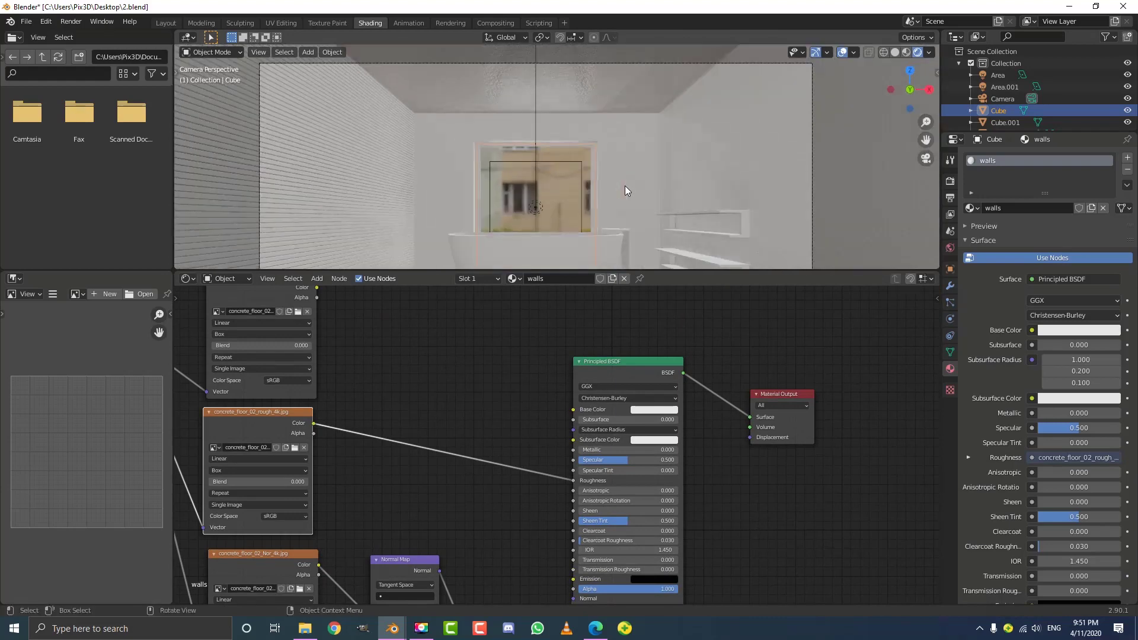
{"action": "scroll", "coordinate": [624, 190], "scroll_direction": "down", "scroll_amount": 2}
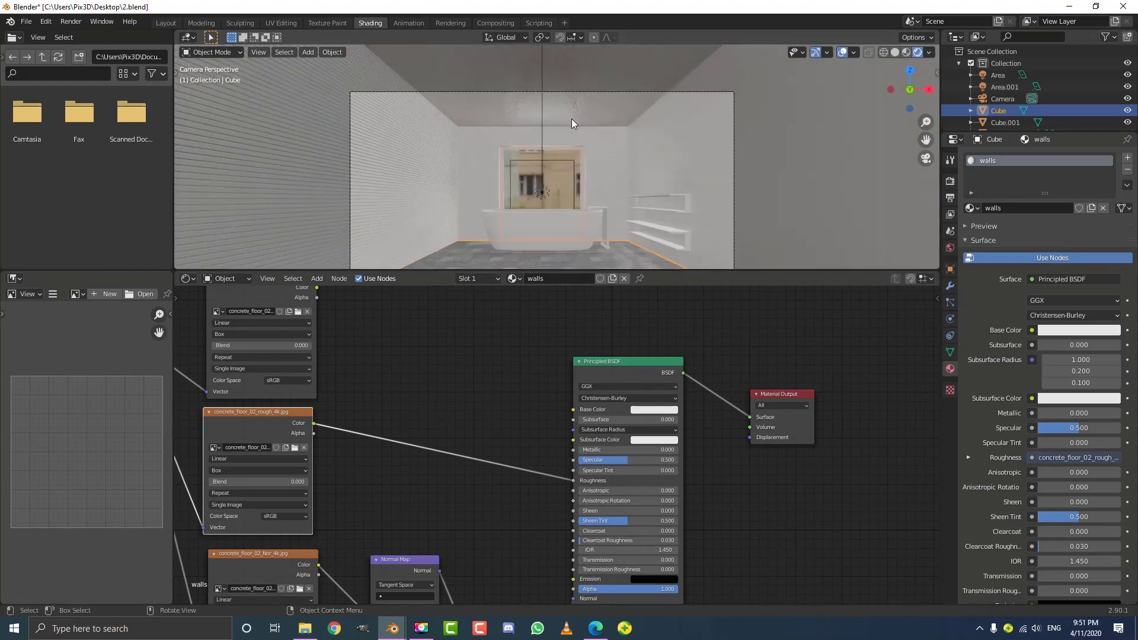
{"action": "scroll", "coordinate": [571, 123], "scroll_direction": "up", "scroll_amount": 8}
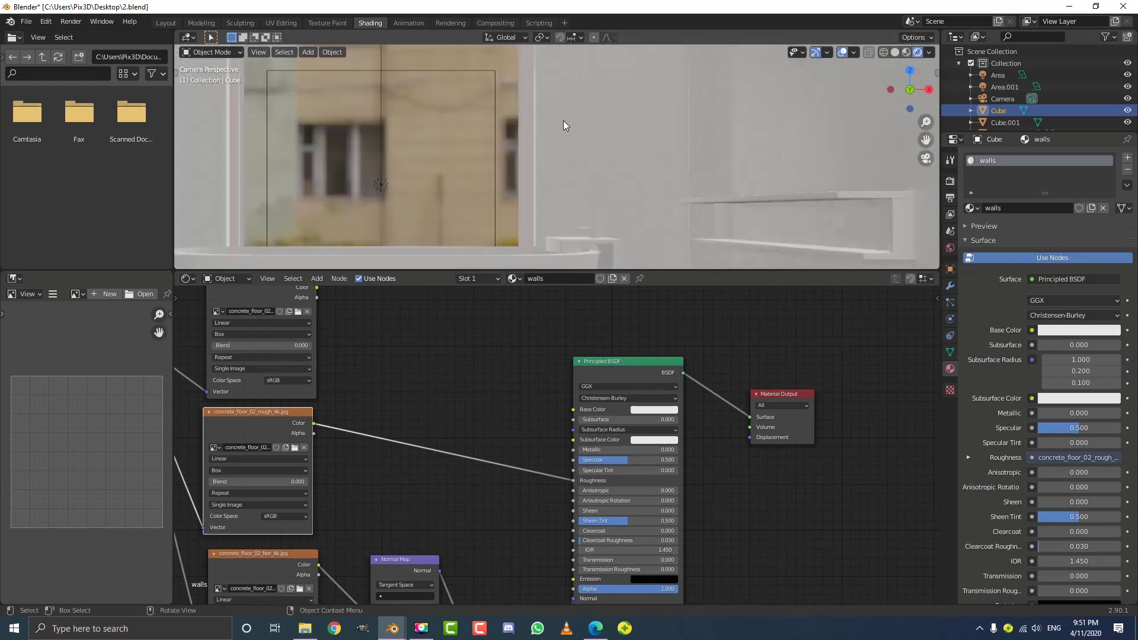
{"action": "scroll", "coordinate": [563, 119], "scroll_direction": "up", "scroll_amount": 2}
{"action": "middle_click_drag", "start_coordinate": [577, 104], "coordinate": [549, 135], "text": "shift"}
{"action": "scroll", "coordinate": [549, 135], "scroll_direction": "up", "scroll_amount": 4}
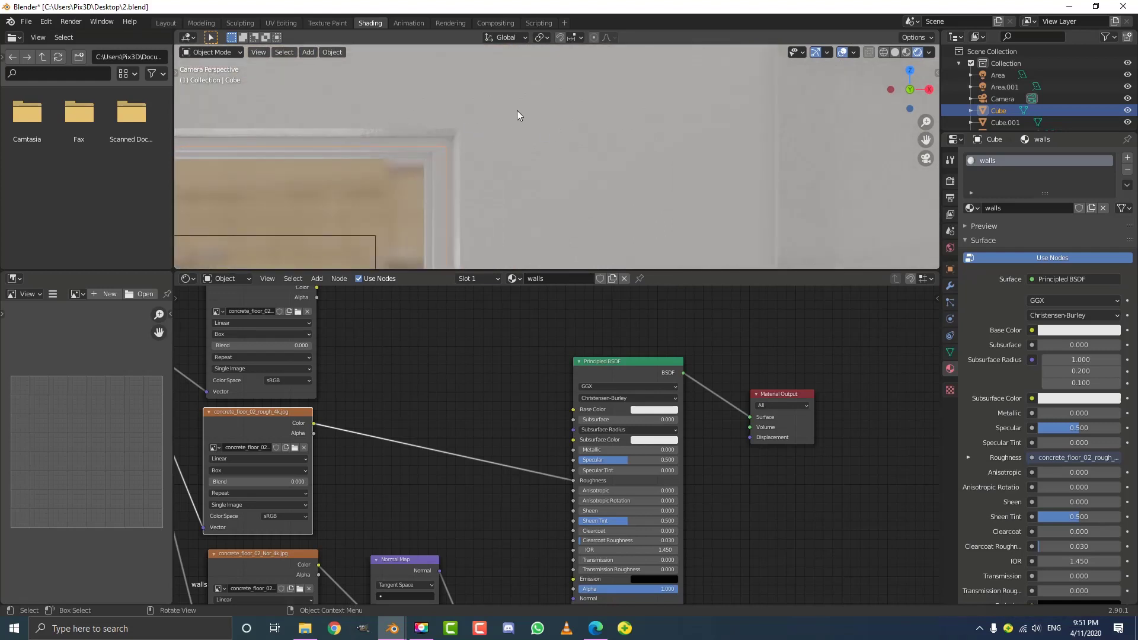
{"action": "scroll", "coordinate": [554, 128], "scroll_direction": "down", "scroll_amount": 4}
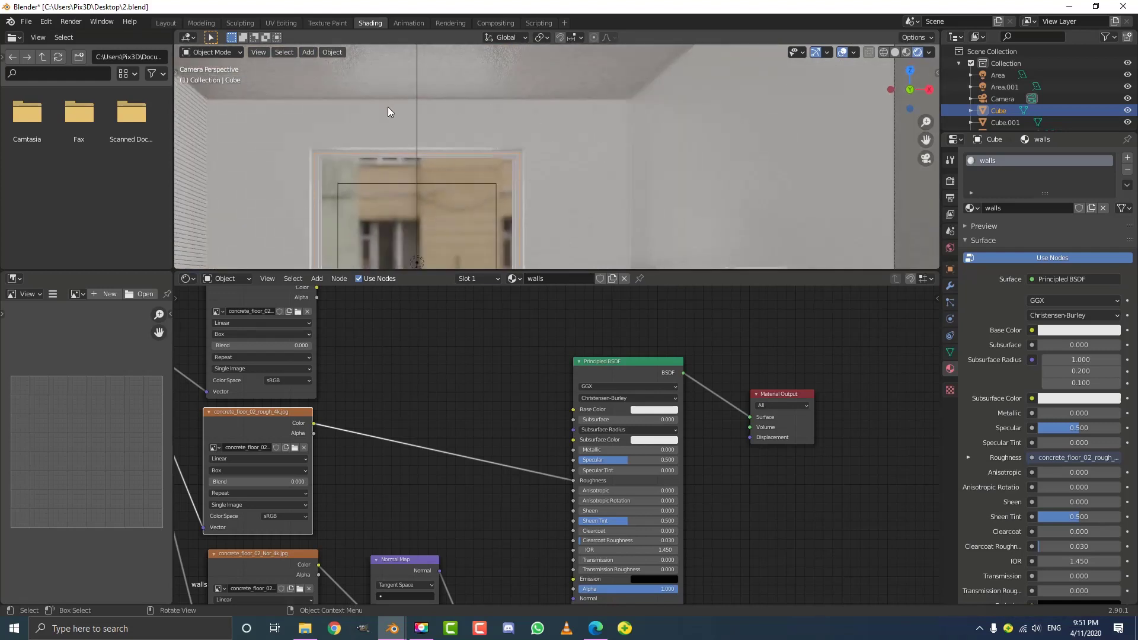
{"action": "scroll", "coordinate": [430, 104], "scroll_direction": "up", "scroll_amount": 5}
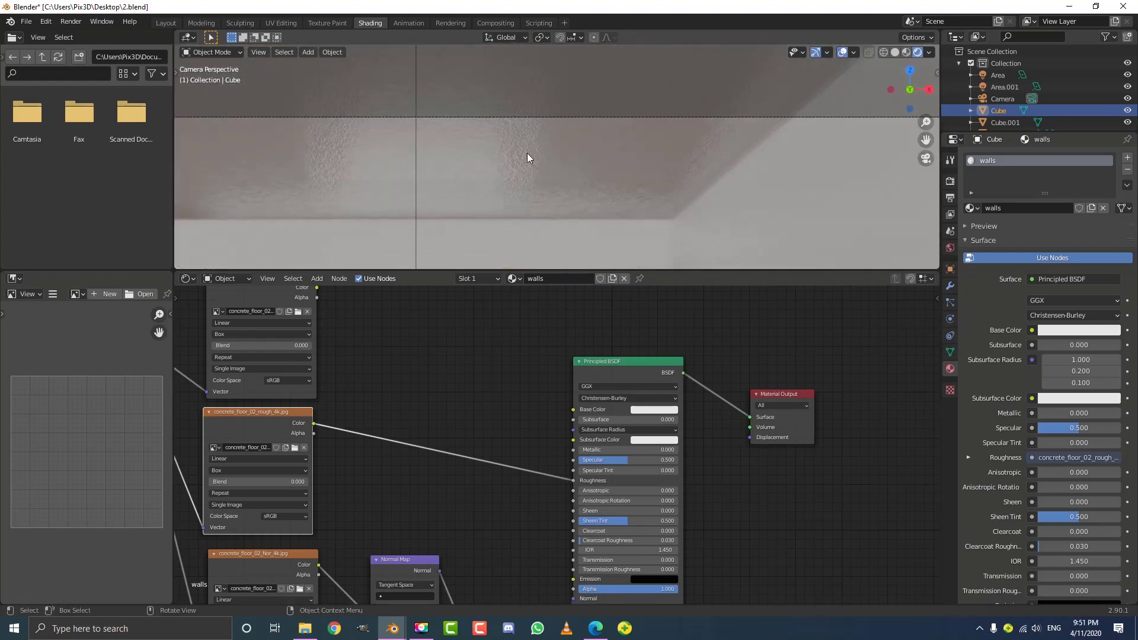
- Make the 3D viewport taller, taking space from the node editor, and frame the window area
{"action": "left_click_drag", "start_coordinate": [396, 271], "coordinate": [403, 334]}
{"action": "scroll", "coordinate": [474, 236], "scroll_direction": "down", "scroll_amount": 5}
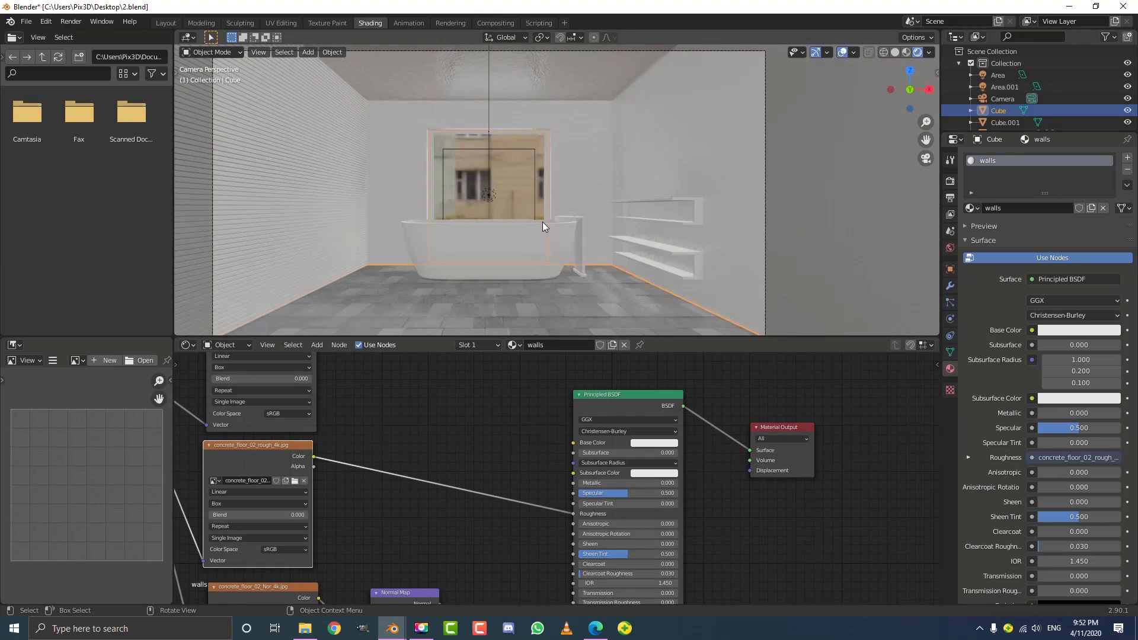
{"action": "scroll", "coordinate": [552, 183], "scroll_direction": "up", "scroll_amount": 3}
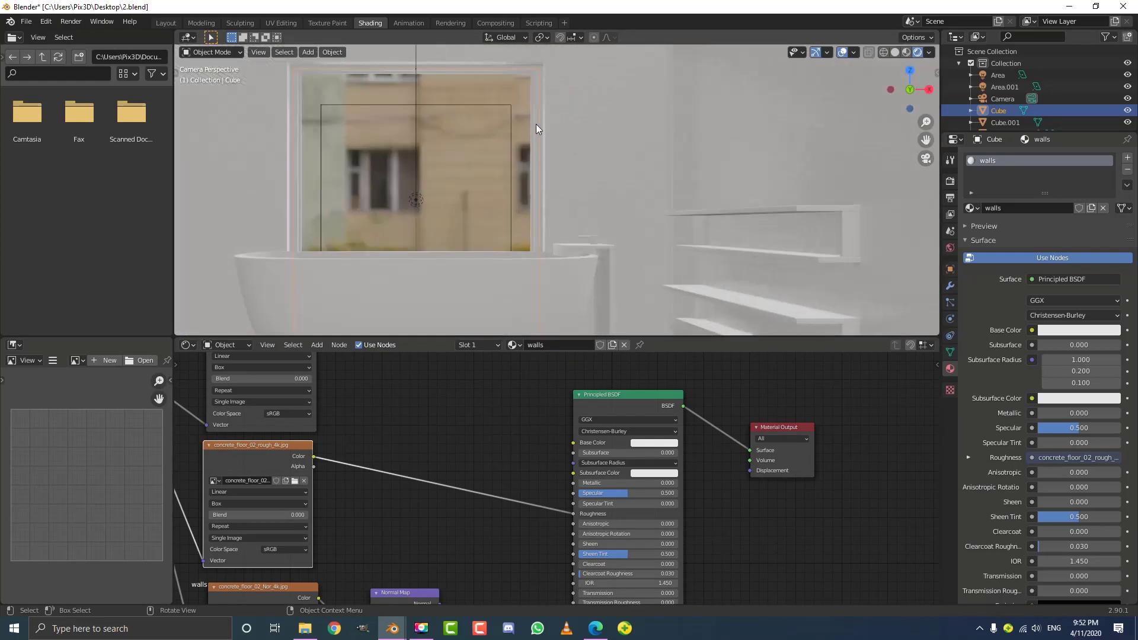
- Give the window frame's material a near-black base color and set its Metallic value to 0.759
{"action": "left_click", "coordinate": [534, 76]}
{"action": "scroll", "coordinate": [592, 453], "scroll_direction": "down", "scroll_amount": 1}
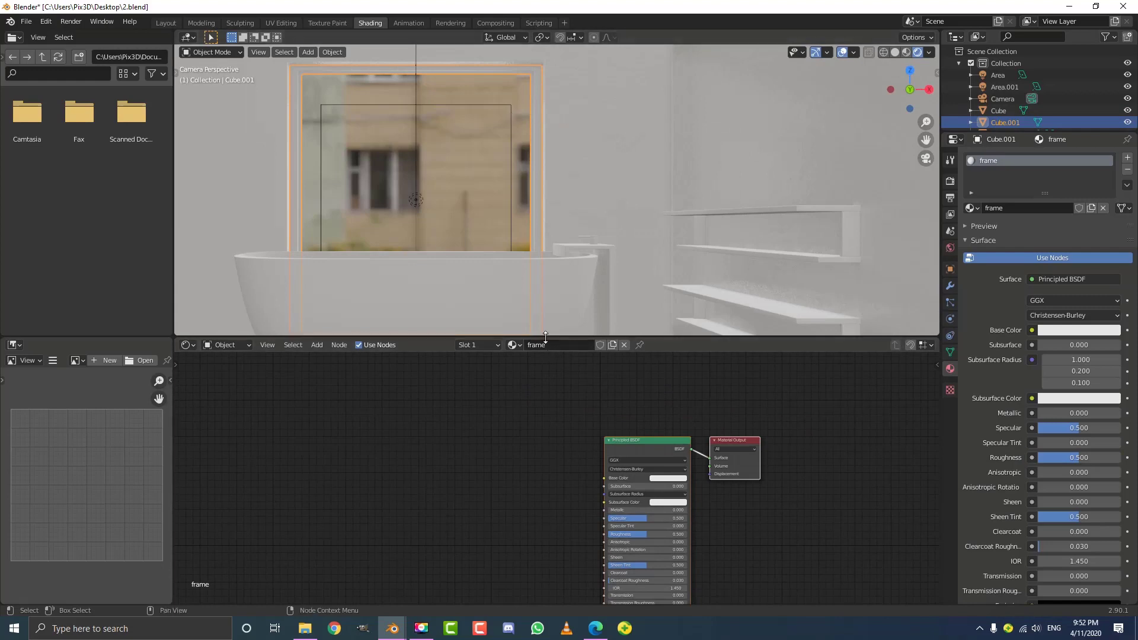
{"action": "middle_click_drag", "start_coordinate": [566, 379], "coordinate": [473, 362]}
{"action": "scroll", "coordinate": [481, 404], "scroll_direction": "up", "scroll_amount": 2}
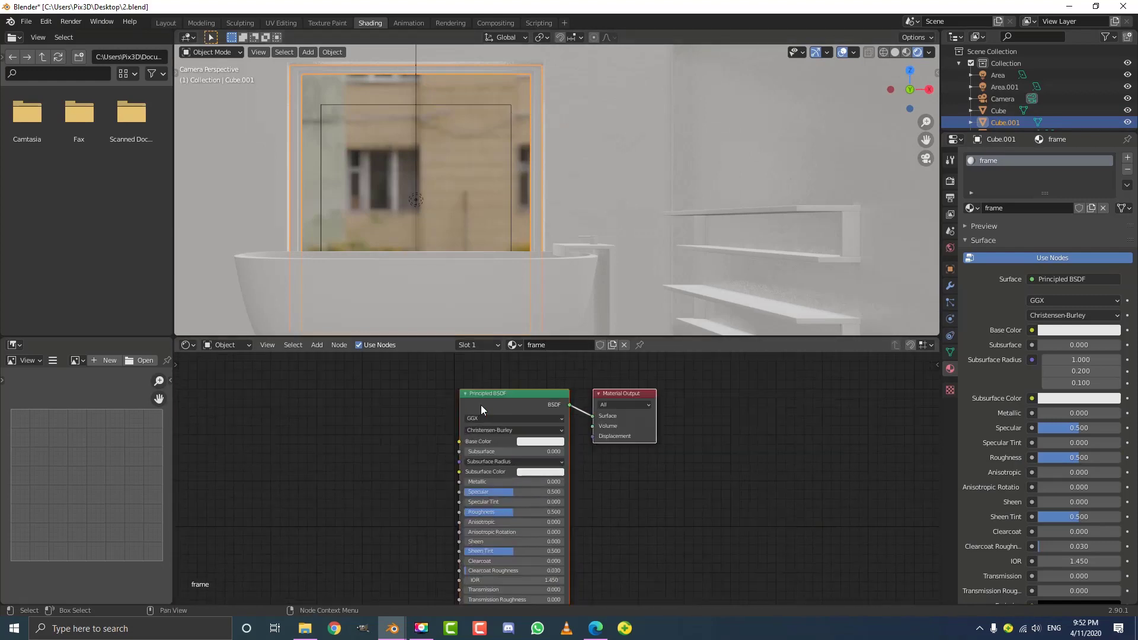
{"action": "left_click", "coordinate": [537, 435]}
{"action": "left_click_drag", "start_coordinate": [598, 304], "coordinate": [601, 337]}
{"action": "key", "text": "alt+a"}
{"action": "scroll", "coordinate": [583, 177], "scroll_direction": "down", "scroll_amount": 2}
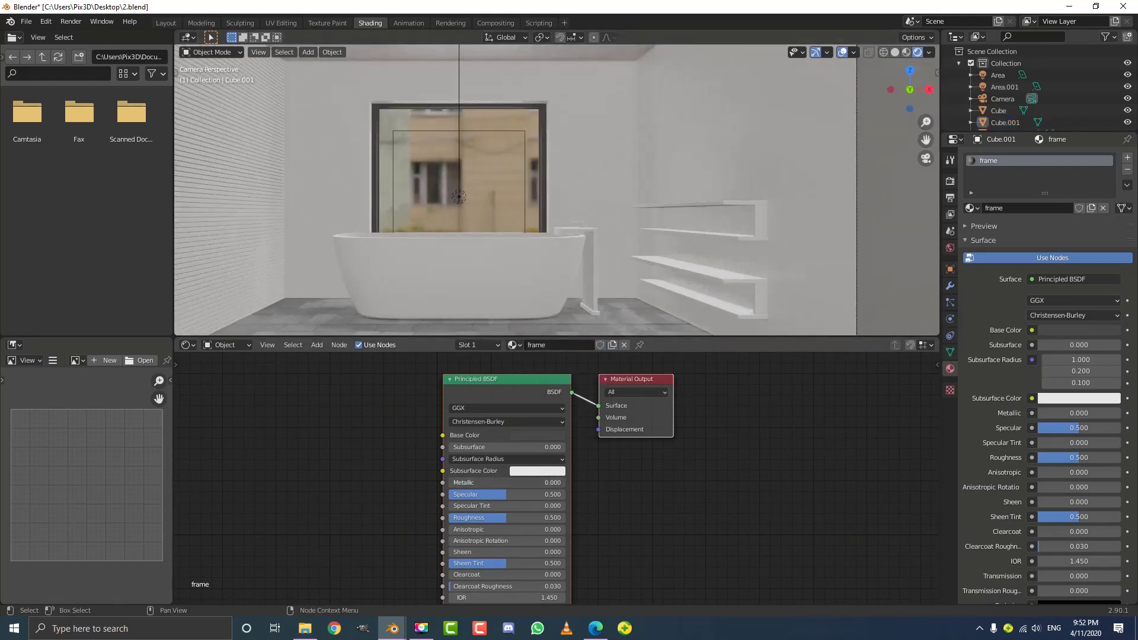
{"action": "left_click_drag", "start_coordinate": [453, 482], "coordinate": [538, 482]}
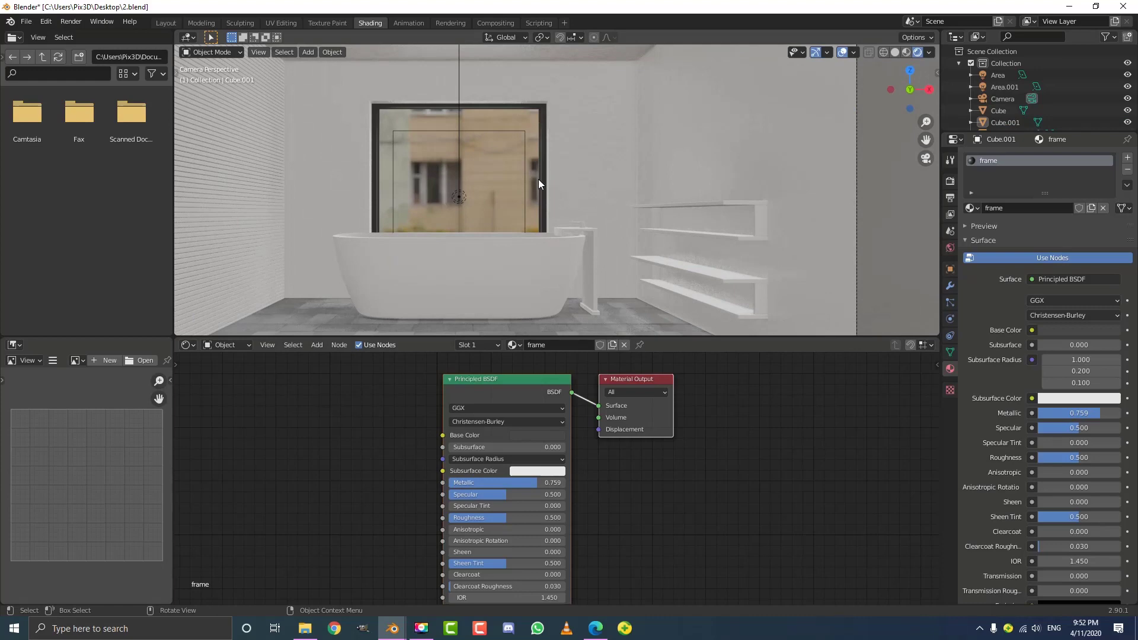
- Create a new material for the bathtub and name it bath
{"action": "scroll", "coordinate": [533, 196], "scroll_direction": "down", "scroll_amount": 4}
{"action": "scroll", "coordinate": [543, 181], "scroll_direction": "up", "scroll_amount": 6}
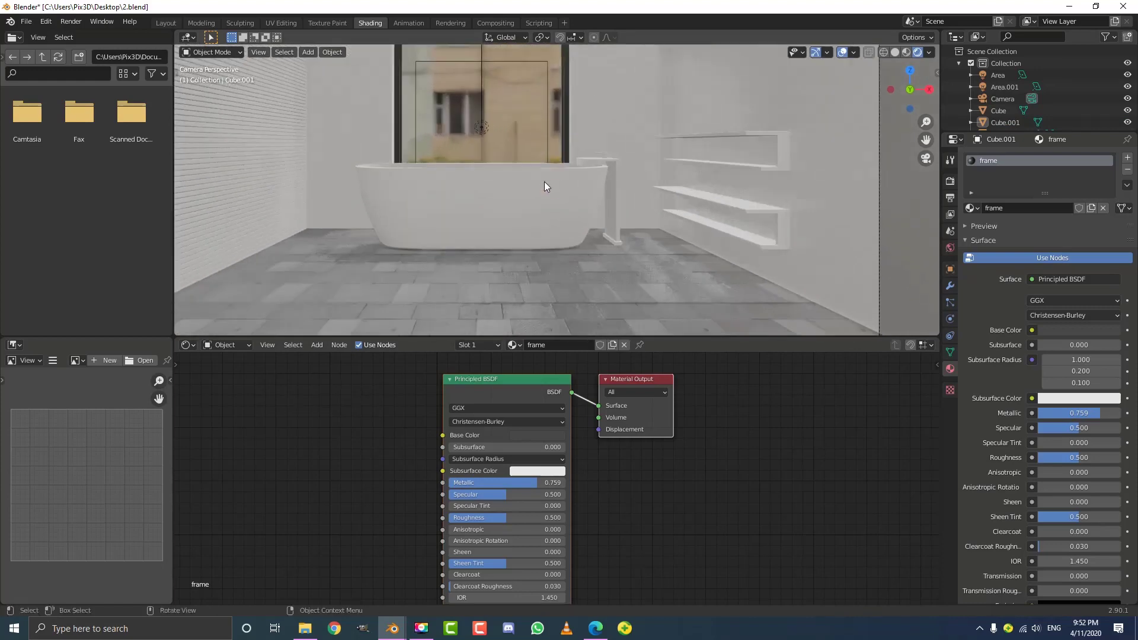
{"action": "left_click", "coordinate": [558, 185]}
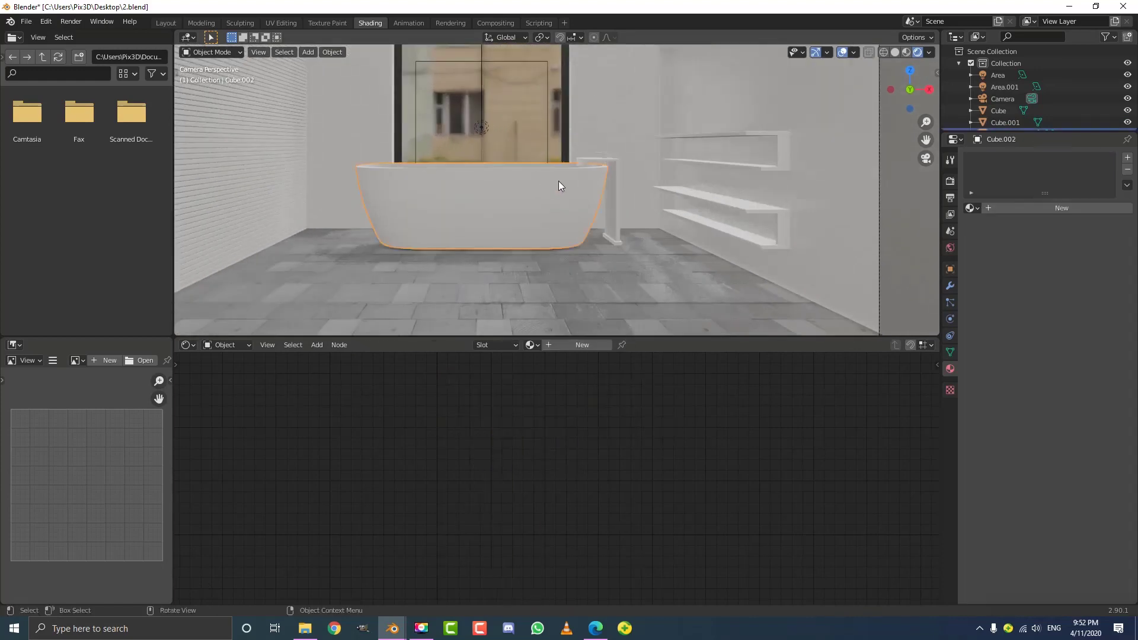
{"action": "left_click", "coordinate": [578, 345]}
{"action": "left_click", "coordinate": [545, 345]}
{"action": "type", "text": "bath"}
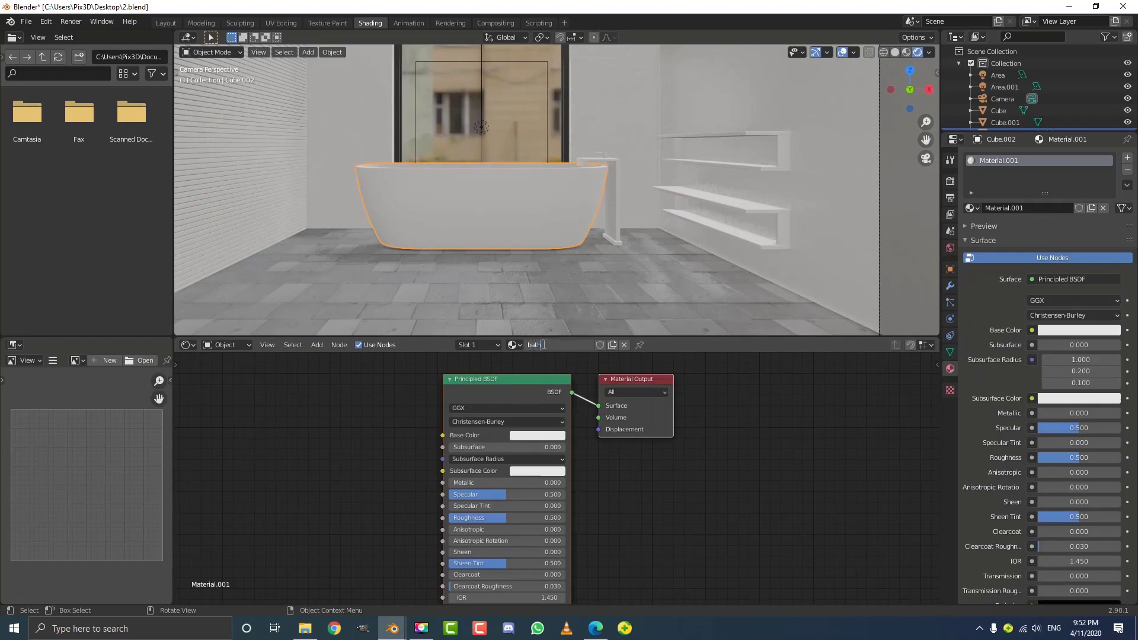
{"action": "key", "text": "Return"}
- Lower the bath material's Roughness to 0.105 and check the tub's gloss at close range
{"action": "scroll", "coordinate": [531, 499], "scroll_direction": "up", "scroll_amount": 2}
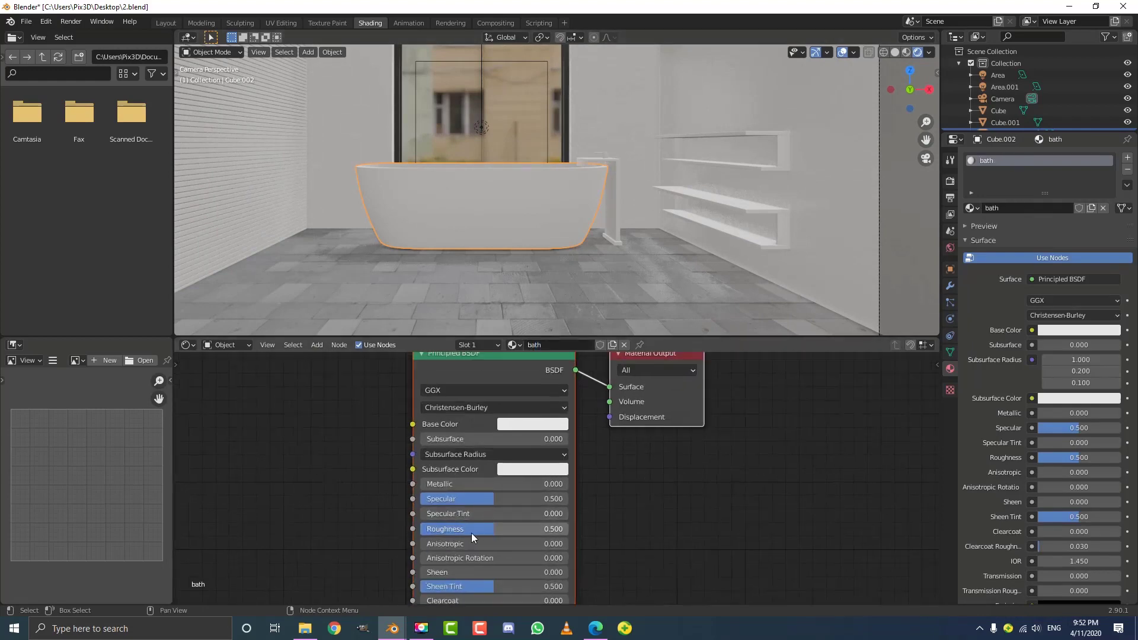
{"action": "left_click_drag", "start_coordinate": [471, 528], "coordinate": [413, 528]}
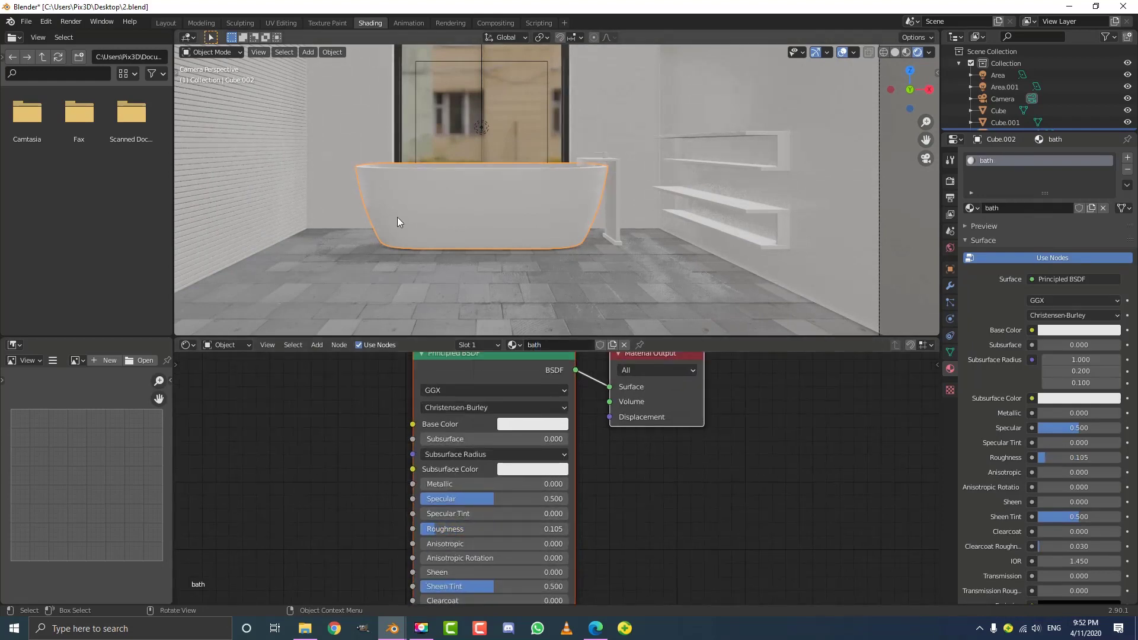
{"action": "scroll", "coordinate": [657, 171], "scroll_direction": "up", "scroll_amount": 5}
{"action": "scroll", "coordinate": [627, 192], "scroll_direction": "down", "scroll_amount": 3}
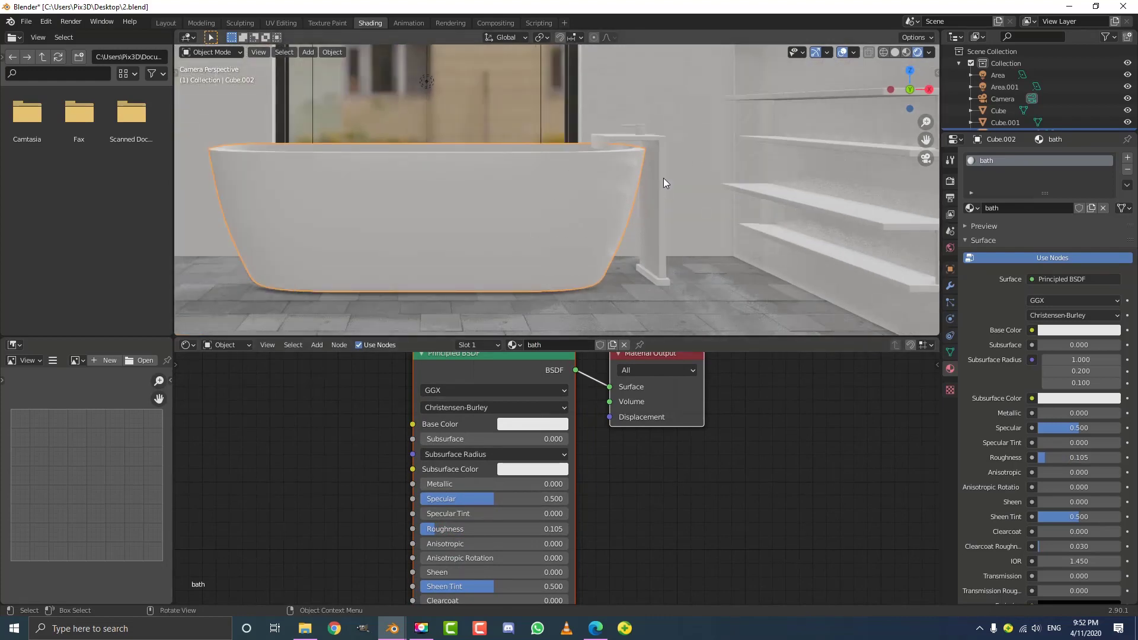
- Create a new material named chrome for the freestanding faucet column beside the bathtub
{"action": "left_click", "coordinate": [657, 145]}
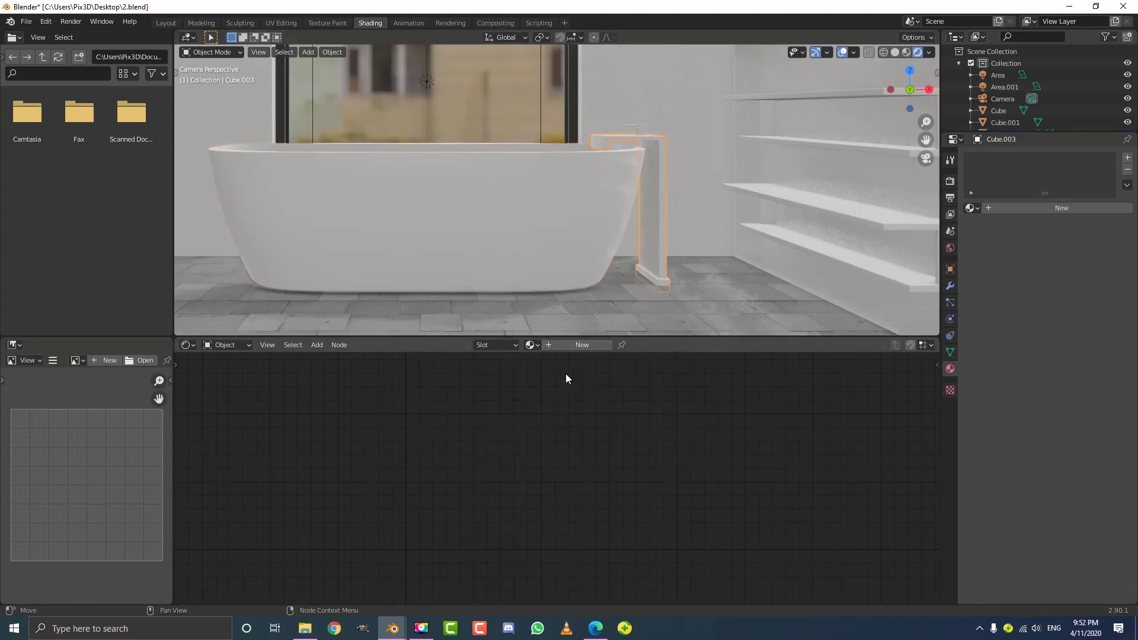
{"action": "left_click", "coordinate": [576, 346]}
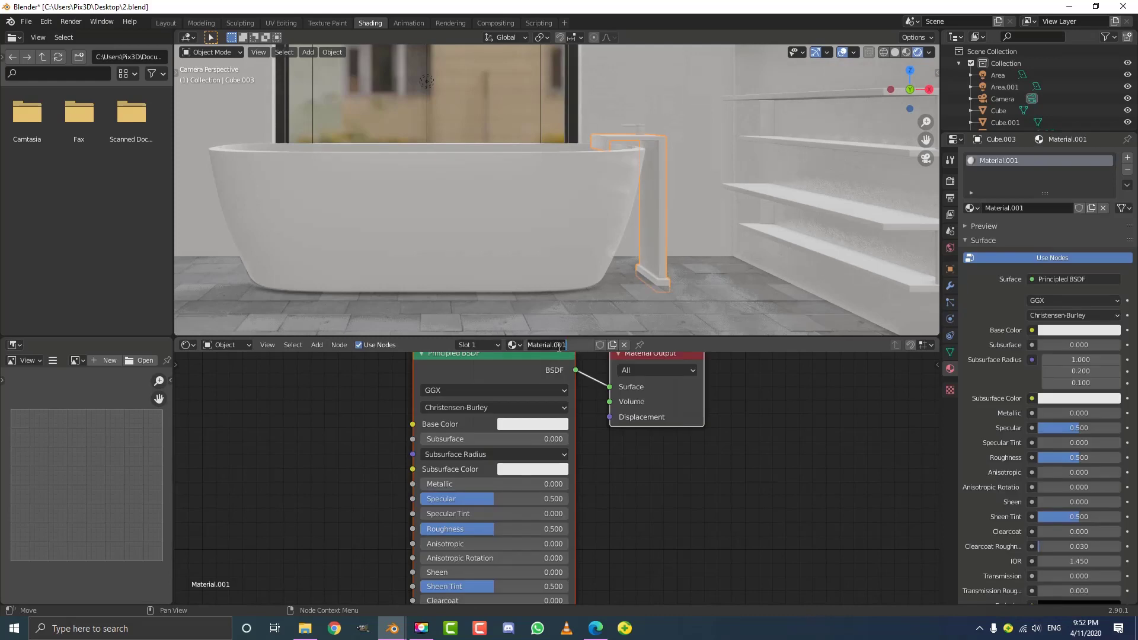
{"action": "type", "text": "chrome"}
{"action": "key", "text": "Return"}
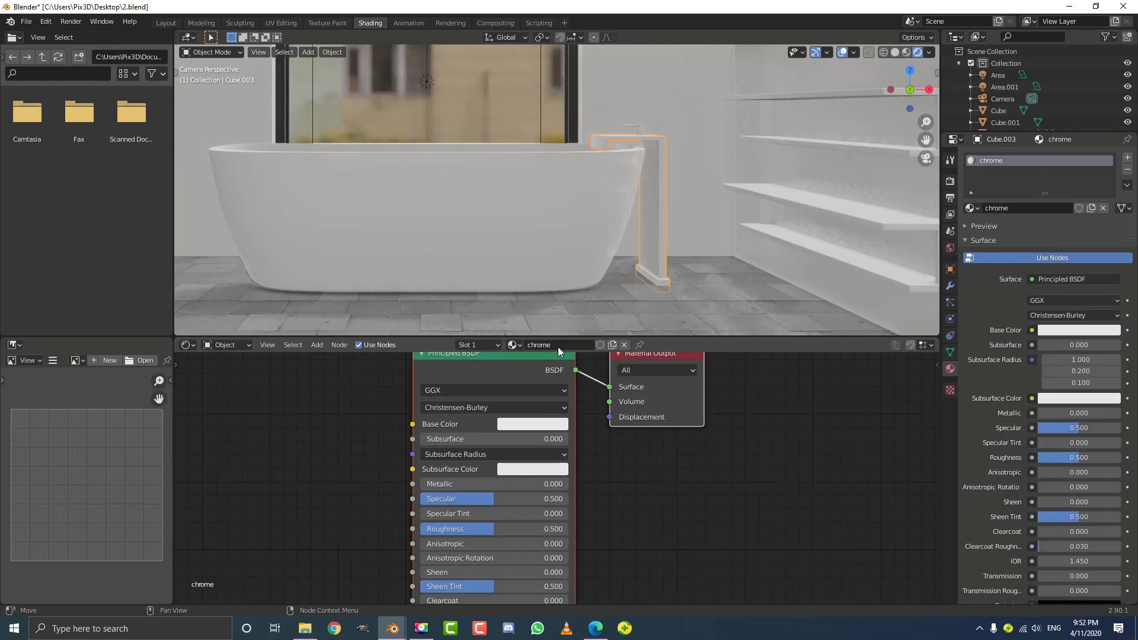
- Set the chrome material's Metallic value to 1.000 and its Roughness to 0.173
{"action": "left_click_drag", "start_coordinate": [474, 484], "coordinate": [622, 485]}
{"action": "middle_click_drag", "start_coordinate": [636, 504], "coordinate": [654, 489]}
{"action": "scroll", "coordinate": [554, 483], "scroll_direction": "down", "scroll_amount": 3}
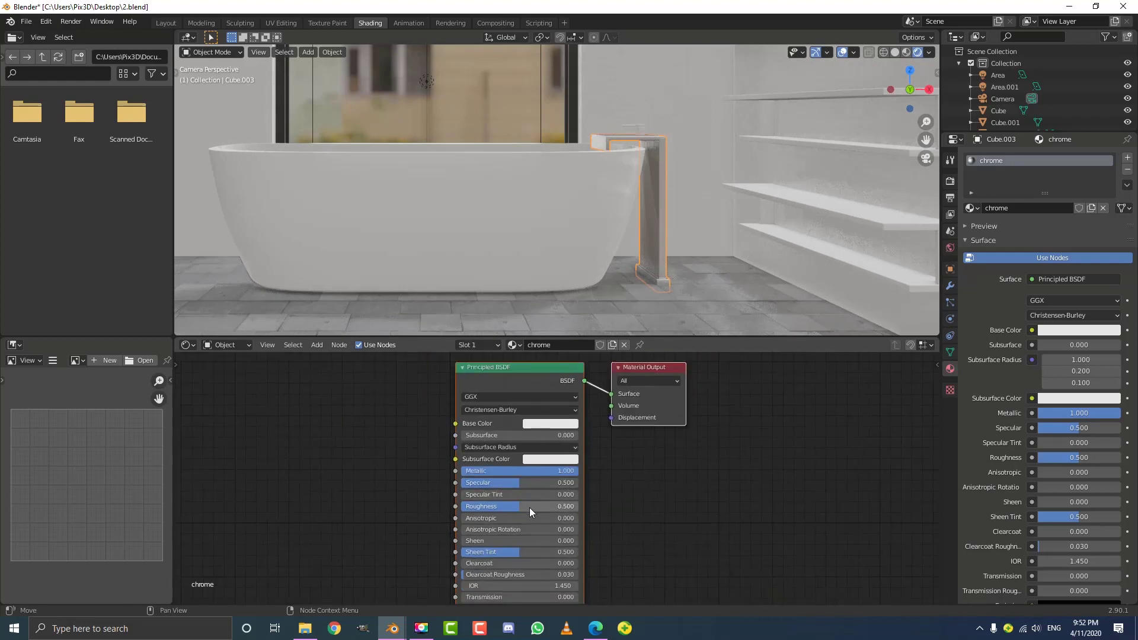
{"action": "left_click_drag", "start_coordinate": [529, 508], "coordinate": [488, 505]}
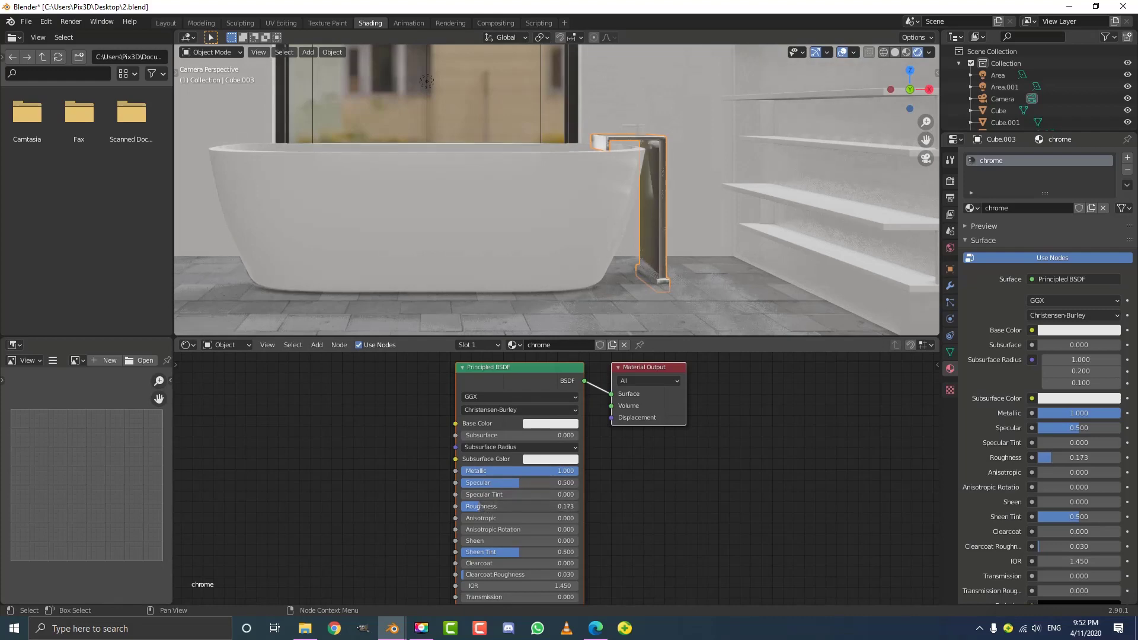
{"action": "scroll", "coordinate": [551, 194], "scroll_direction": "up", "scroll_amount": 4}
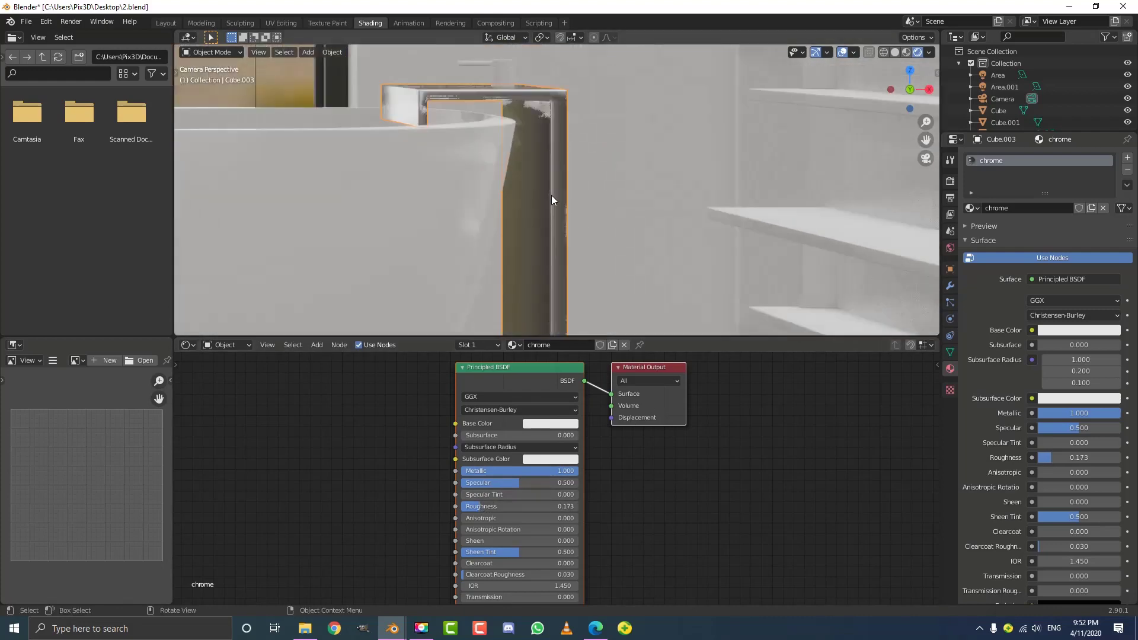
- Link the faucet column's chrome material to the small cylindrical valve and its lever on top
{"action": "left_click", "coordinate": [498, 70]}
{"action": "middle_click_drag", "start_coordinate": [499, 70], "coordinate": [512, 159], "text": "shift"}
{"action": "left_click", "coordinate": [497, 152], "text": "shift"}
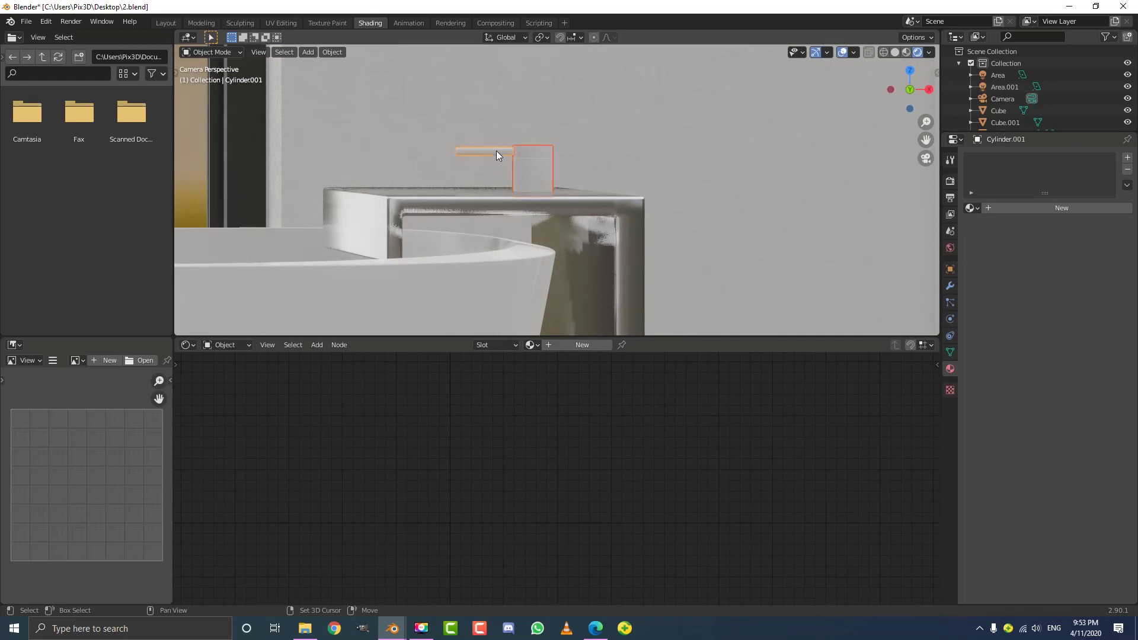
{"action": "left_click", "coordinate": [616, 206], "text": "shift"}
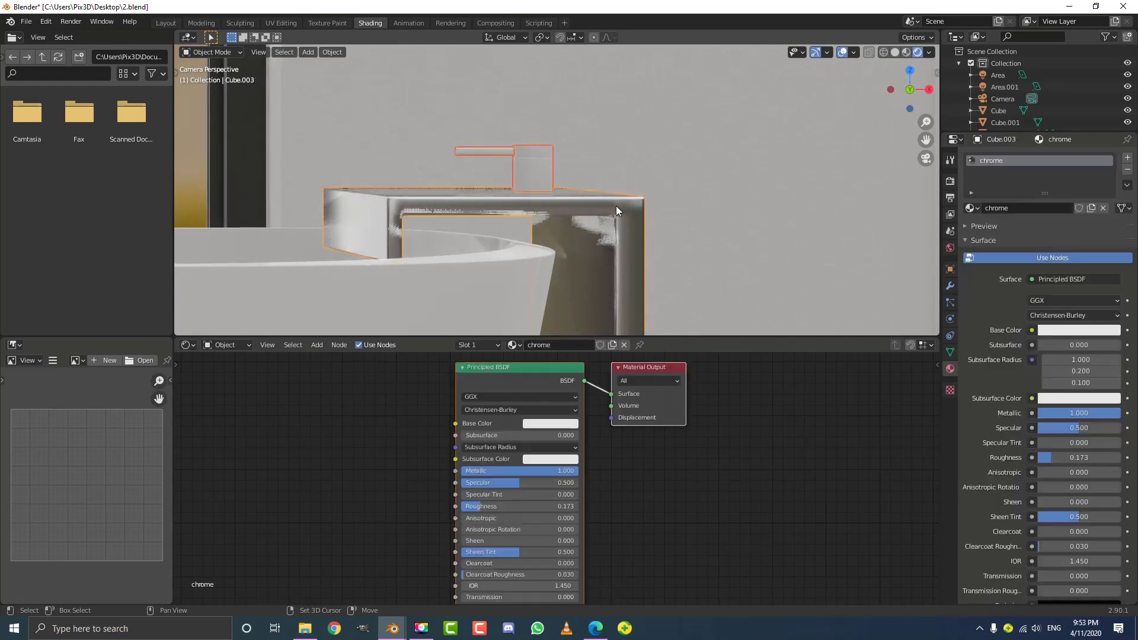
{"action": "key", "text": "ctrl+l"}
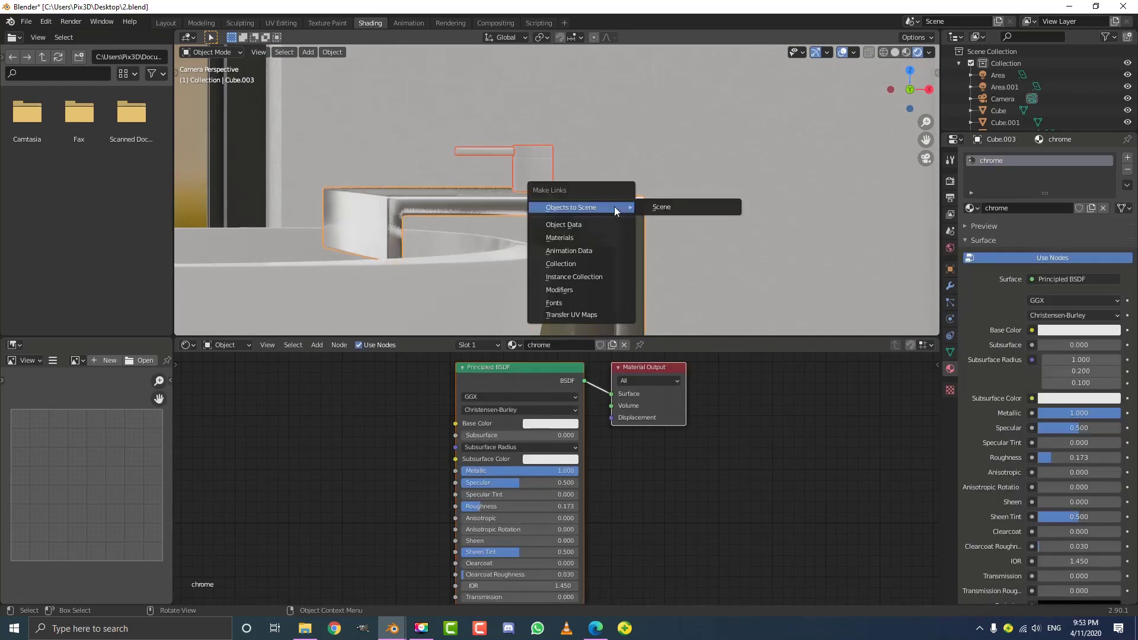
{"action": "left_click", "coordinate": [570, 237]}
{"action": "scroll", "coordinate": [552, 208], "scroll_direction": "down", "scroll_amount": 5}
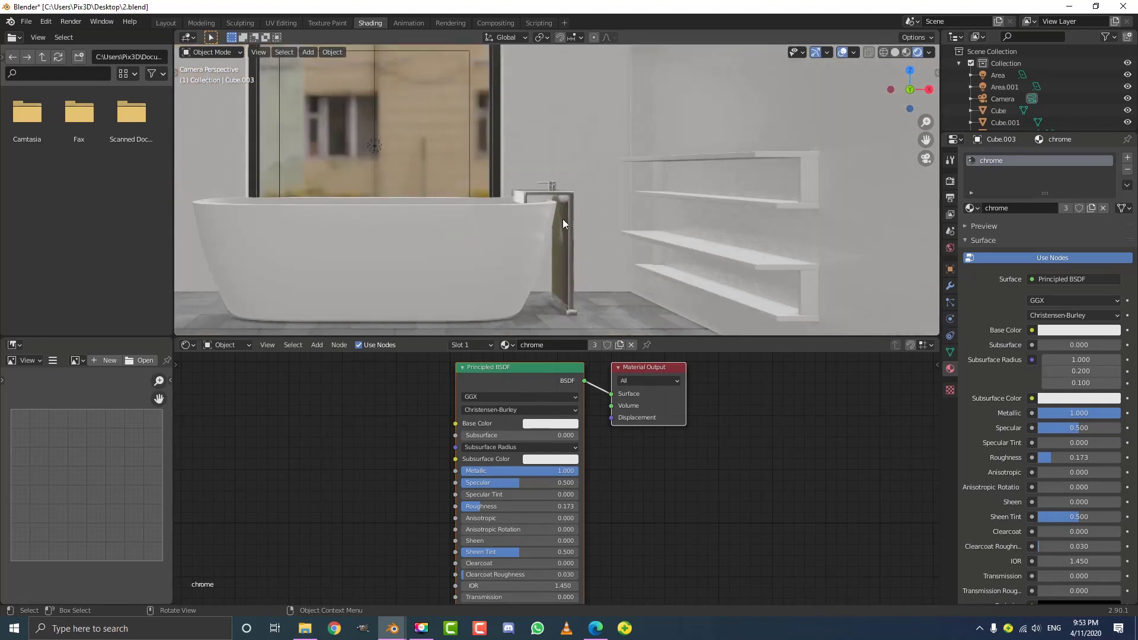
{"action": "scroll", "coordinate": [499, 192], "scroll_direction": "down", "scroll_amount": 5}
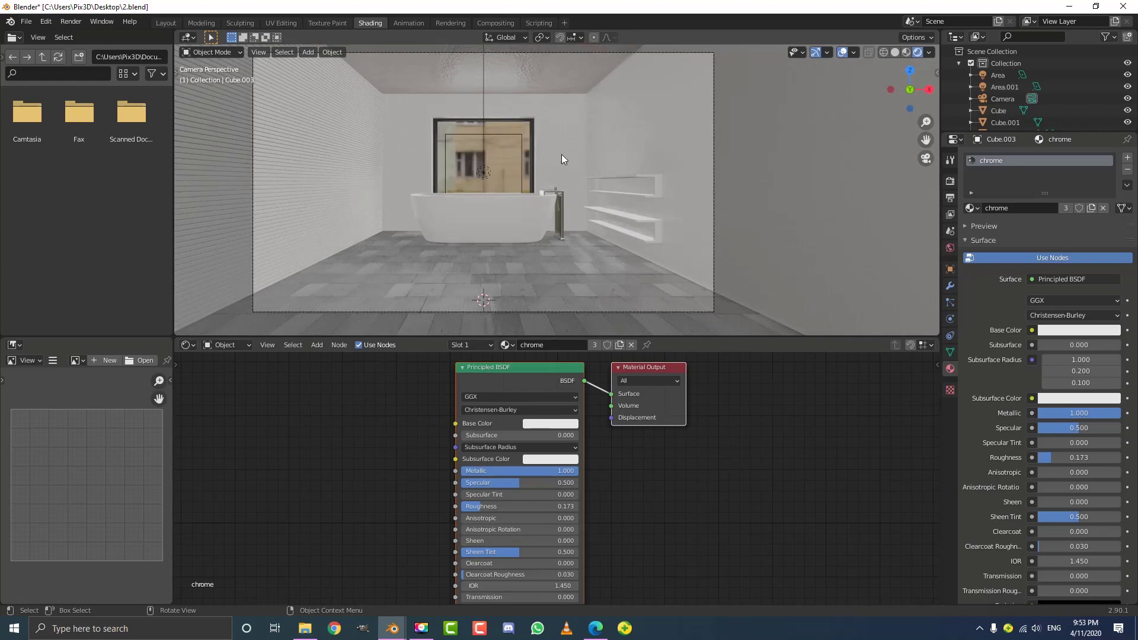
- Create a new material named wood for the horizontally slatted side wall
{"action": "scroll", "coordinate": [440, 176], "scroll_direction": "up", "scroll_amount": 3}
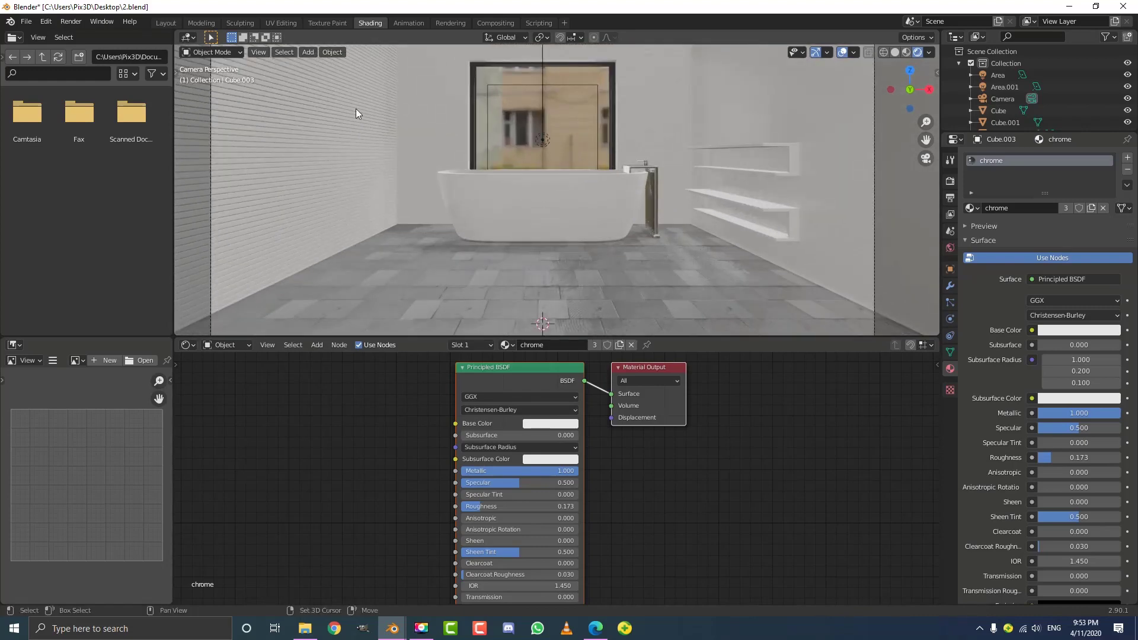
{"action": "middle_click_drag", "start_coordinate": [355, 109], "coordinate": [460, 160], "text": "shift"}
{"action": "left_click", "coordinate": [414, 134]}
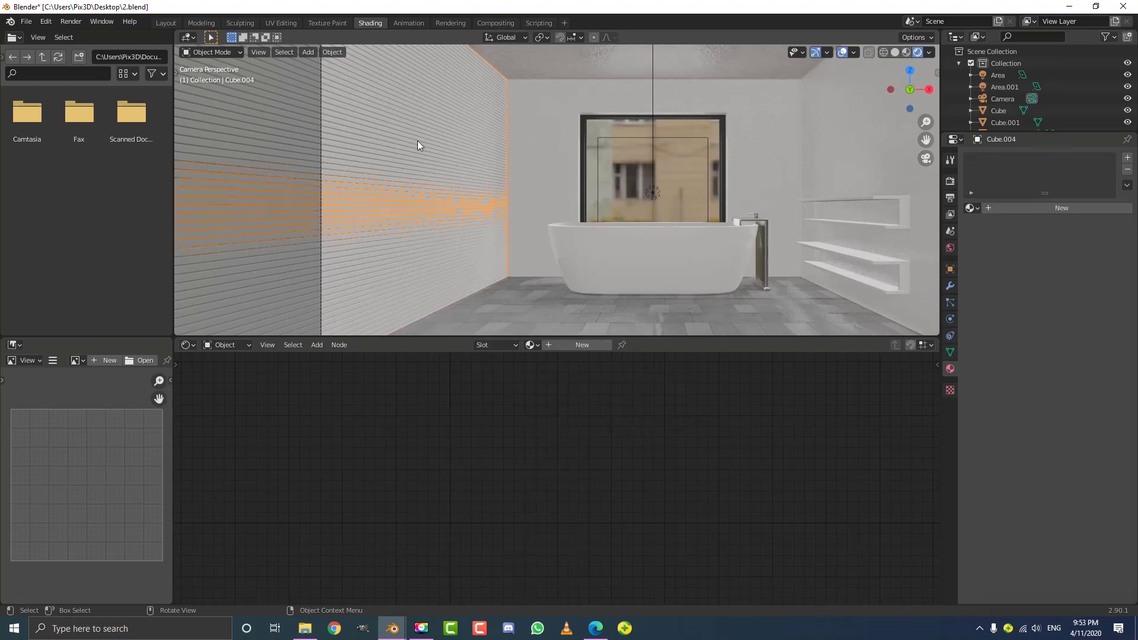
{"action": "scroll", "coordinate": [417, 145], "scroll_direction": "down", "scroll_amount": 2}
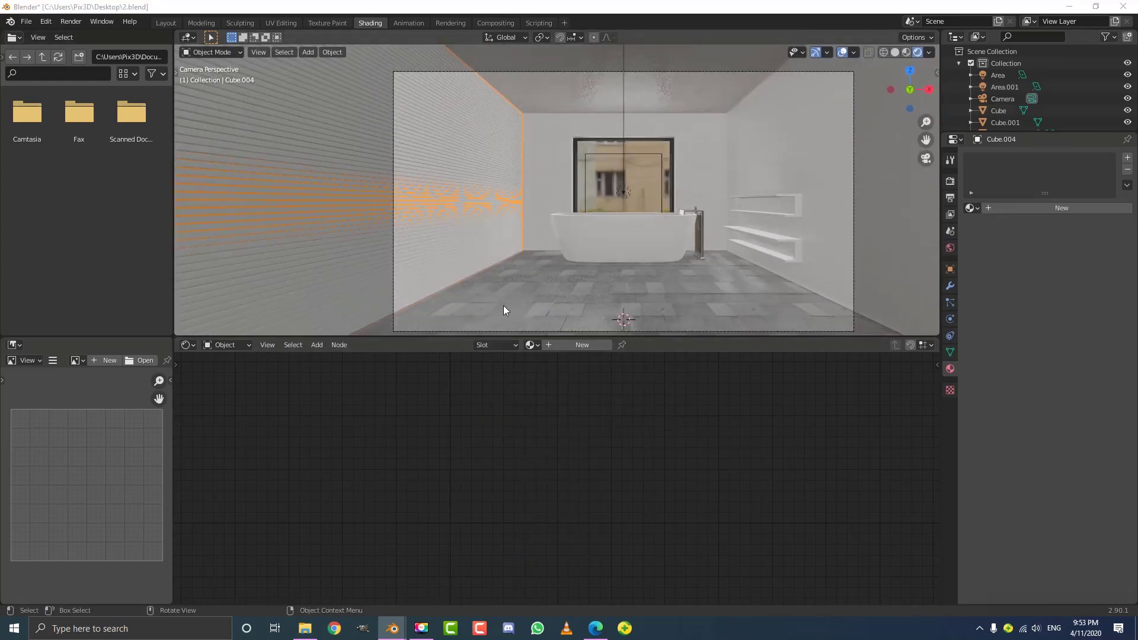
{"action": "left_click", "coordinate": [581, 345]}
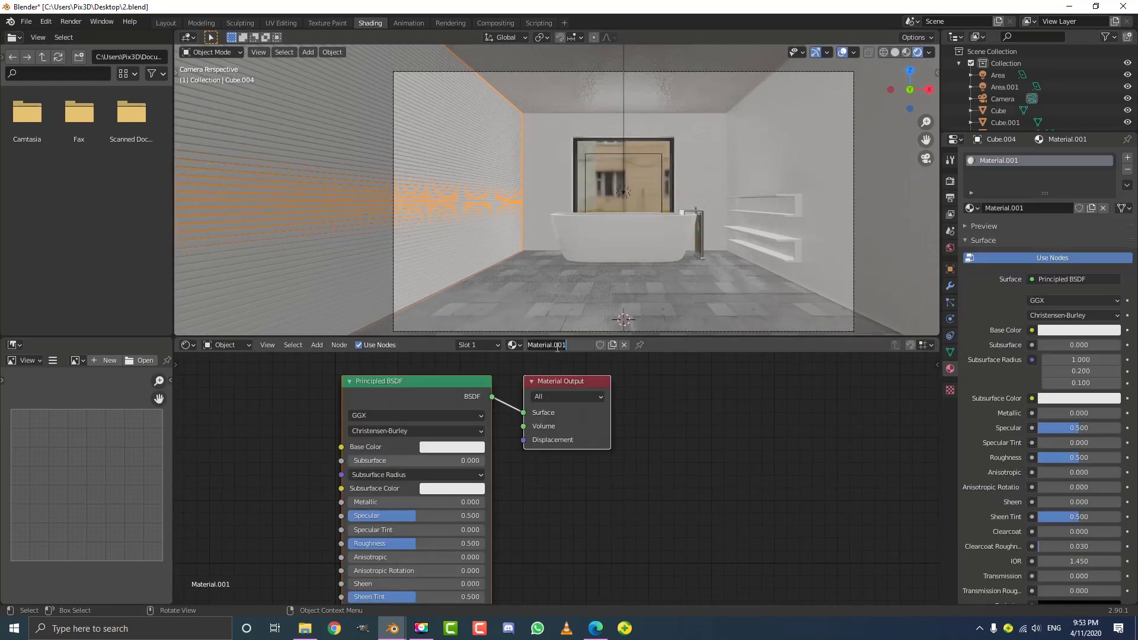
{"action": "type", "text": "wood"}
{"action": "key", "text": "Return"}
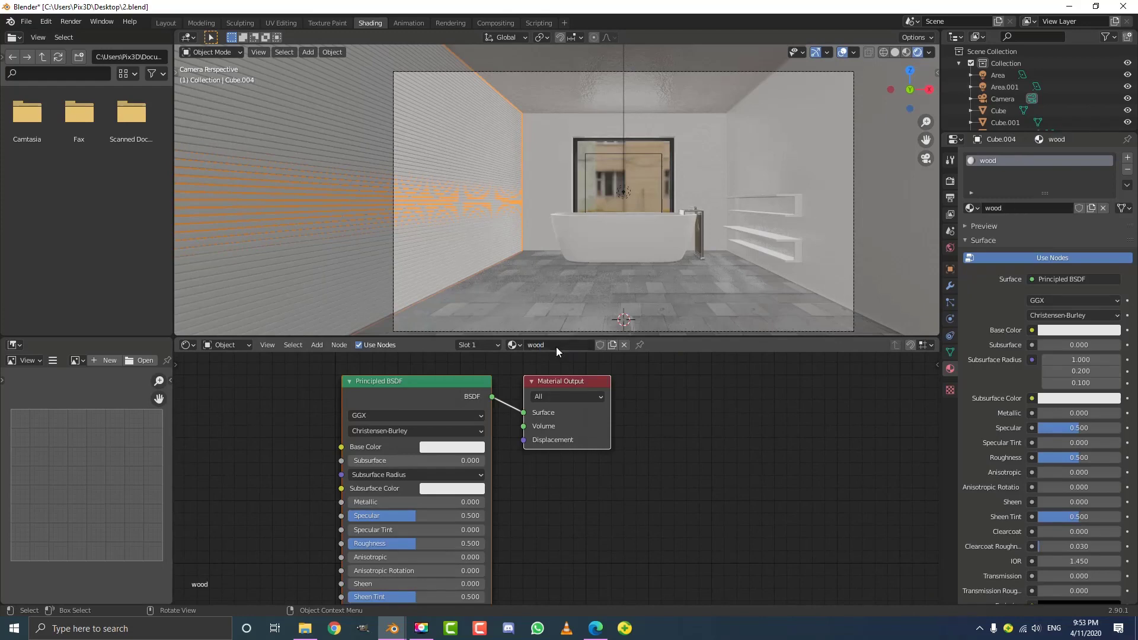
- Add a Noise Texture node to the wood material and connect its Color output to the Base Color of the Principled BSDF
{"action": "middle_click_drag", "start_coordinate": [299, 406], "coordinate": [559, 429]}
{"action": "scroll", "coordinate": [467, 421], "scroll_direction": "down", "scroll_amount": 1}
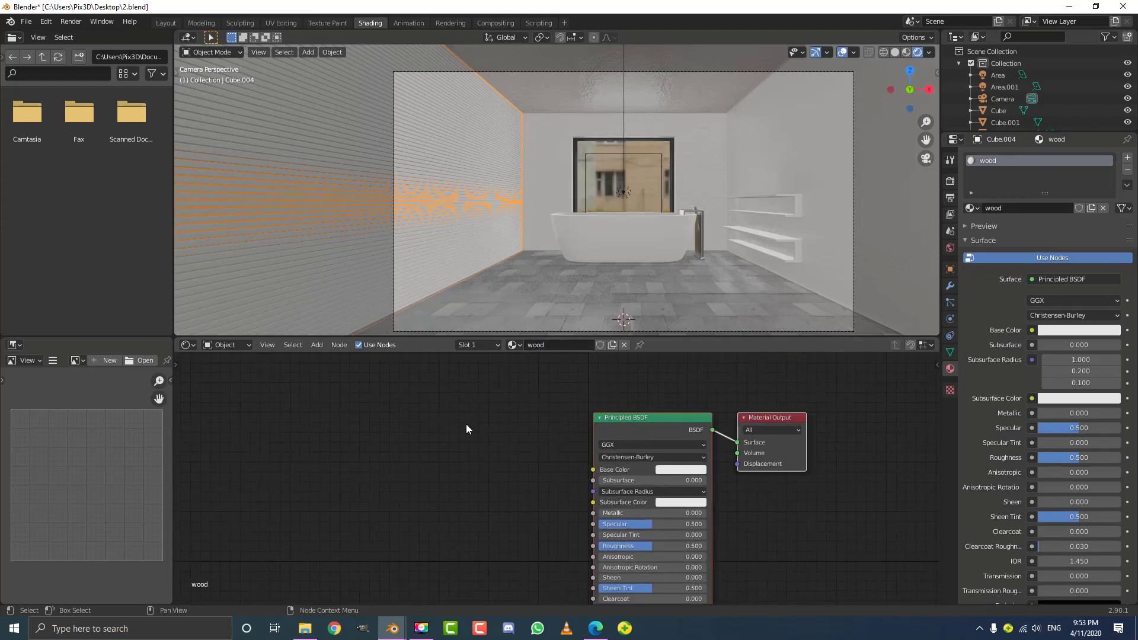
{"action": "key", "text": "shift+a"}
{"action": "type", "text": "n"}
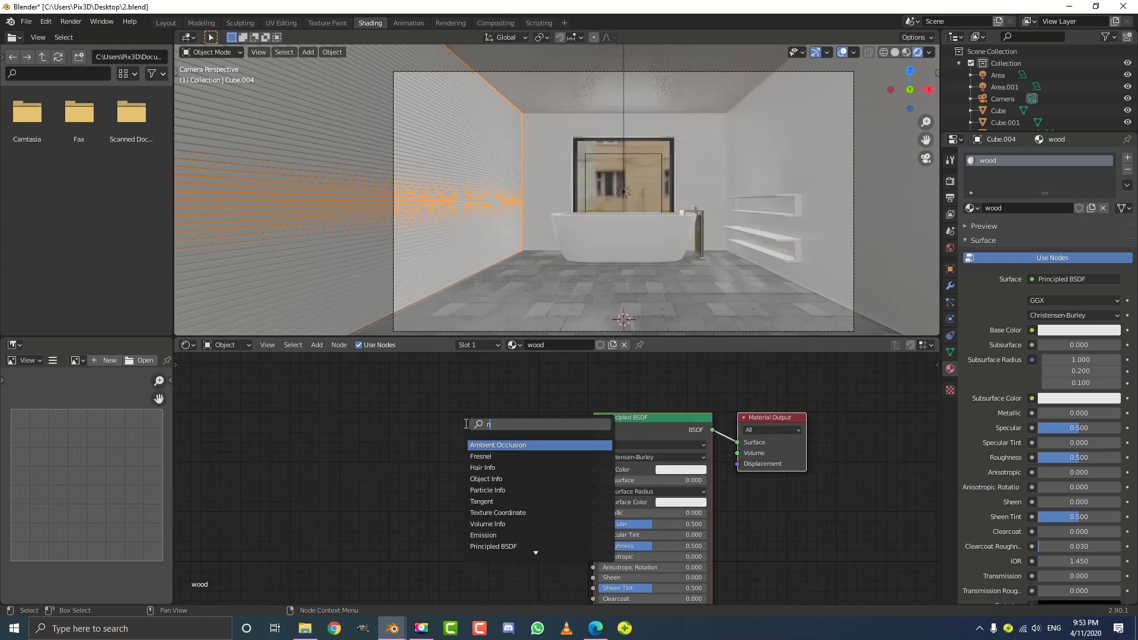
{"action": "type", "text": "oi"}
{"action": "key", "text": "Return"}
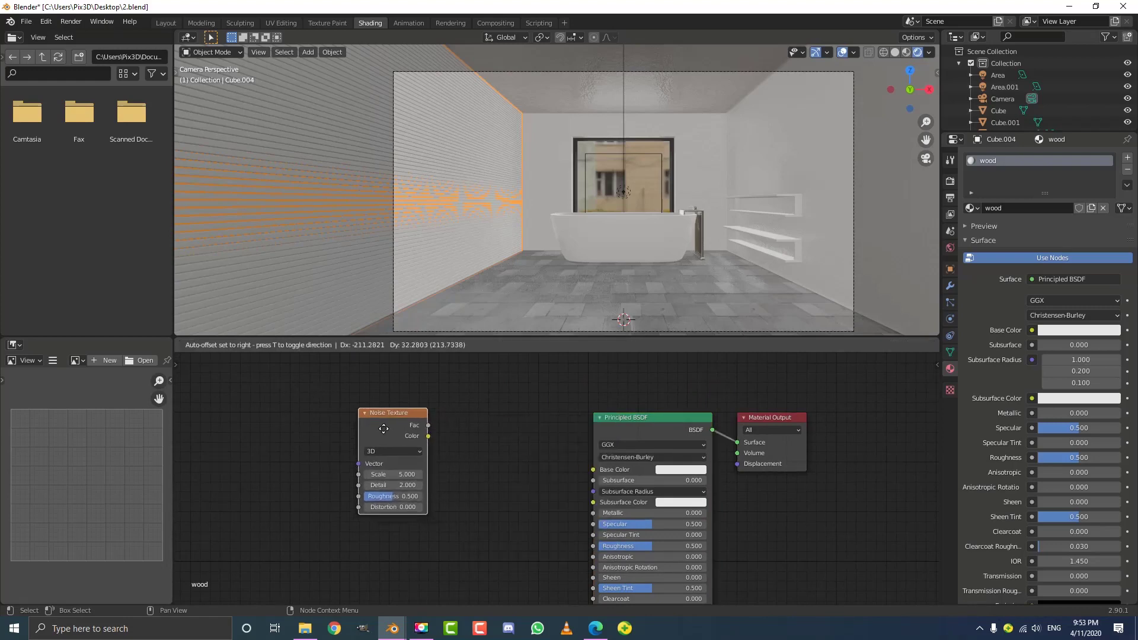
{"action": "left_click", "coordinate": [415, 439]}
{"action": "left_click_drag", "start_coordinate": [428, 435], "coordinate": [592, 470]}
{"action": "scroll", "coordinate": [496, 475], "scroll_direction": "up", "scroll_amount": 2}
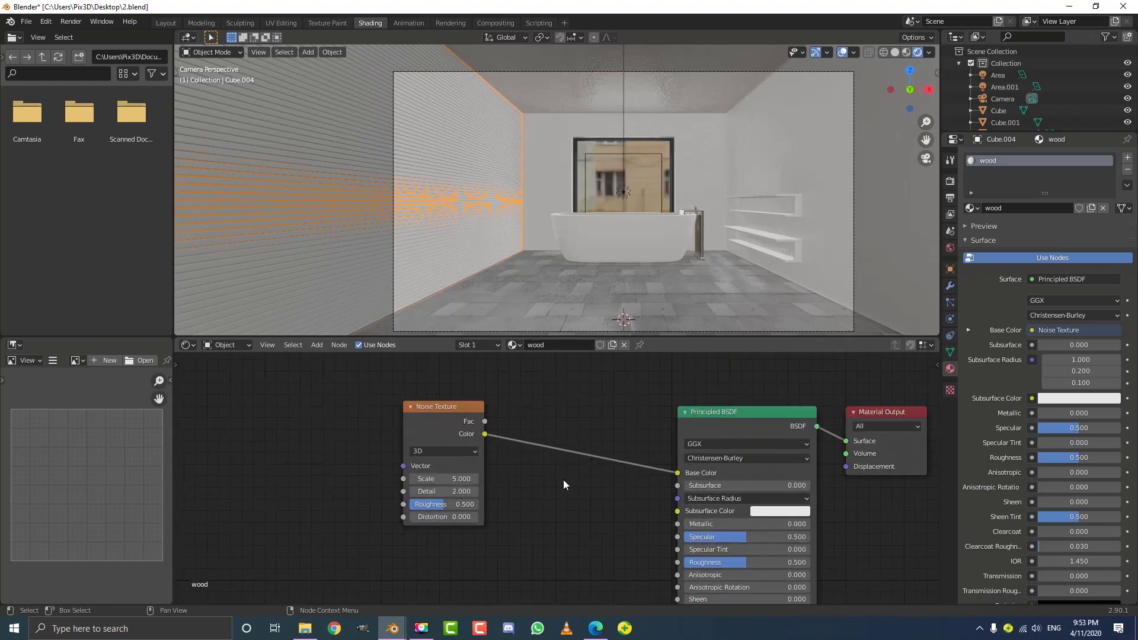
- Add Texture Coordinate and Mapping nodes feeding the Noise Texture, and move them clear of it
{"action": "left_click", "coordinate": [425, 407]}
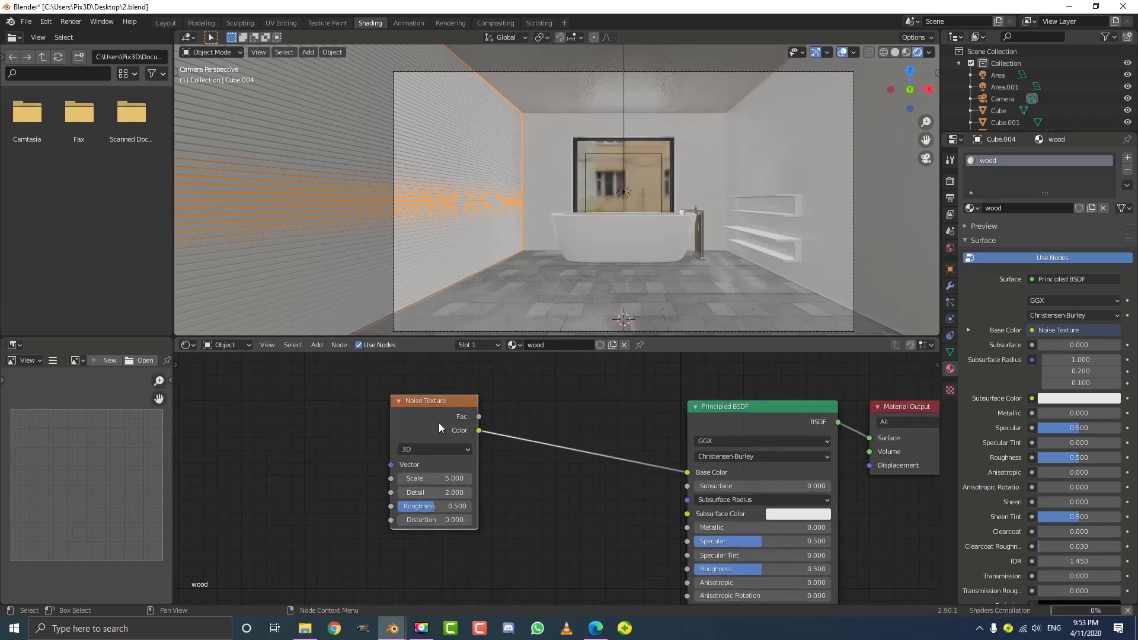
{"action": "key", "text": "ctrl+t"}
{"action": "middle_click_drag", "start_coordinate": [438, 422], "coordinate": [490, 411]}
{"action": "scroll", "coordinate": [490, 411], "scroll_direction": "up", "scroll_amount": 1}
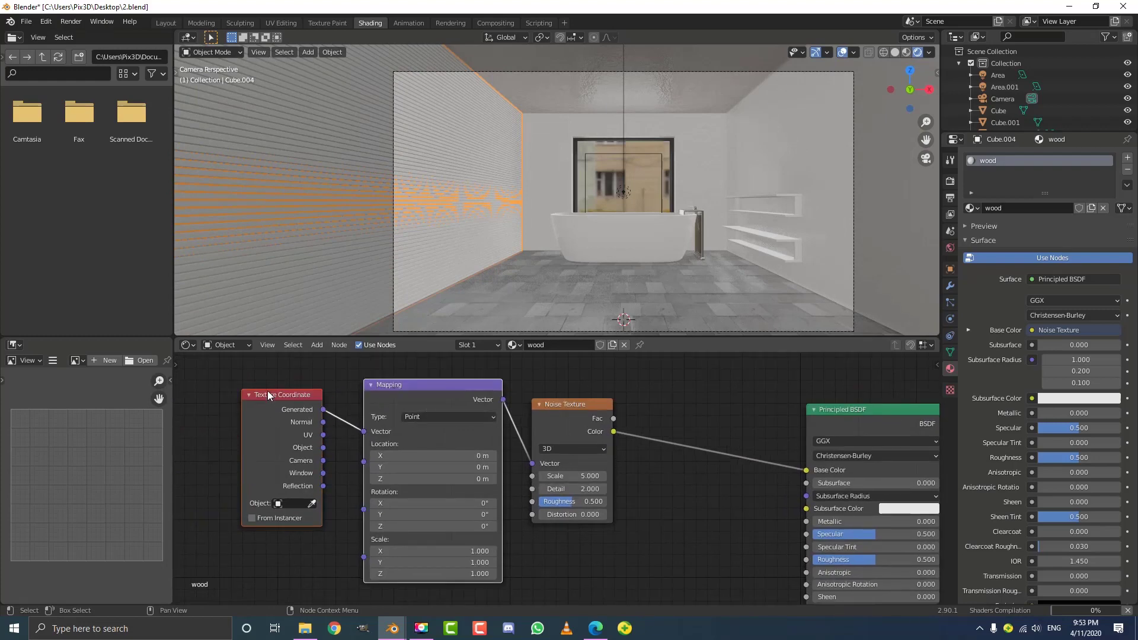
{"action": "left_click_drag", "start_coordinate": [315, 424], "coordinate": [292, 448]}
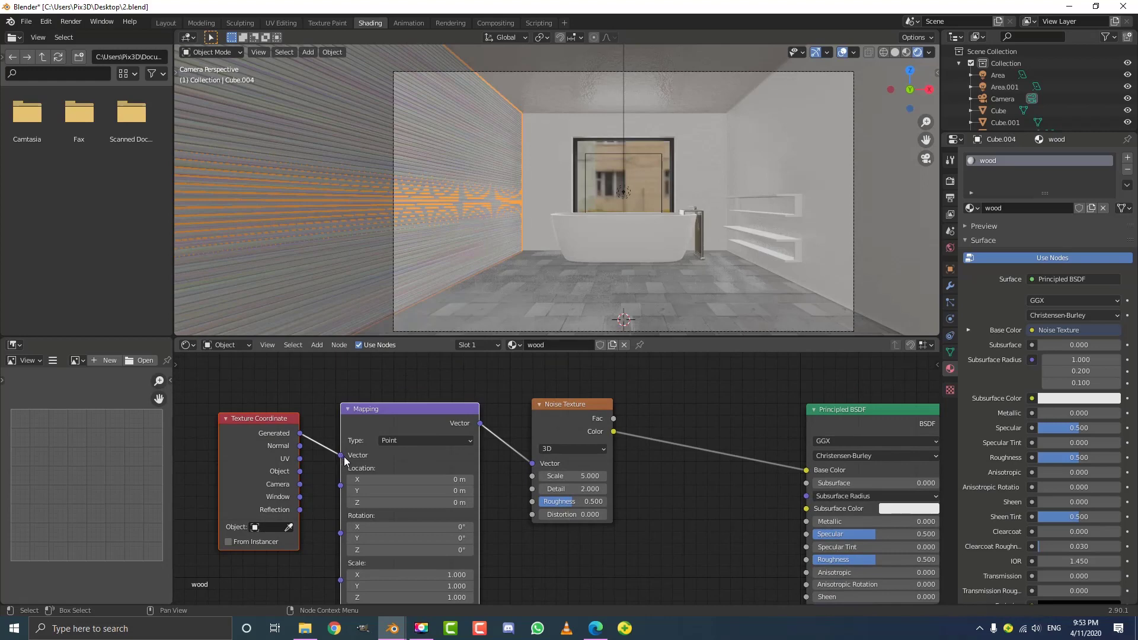
{"action": "left_click_drag", "start_coordinate": [342, 456], "coordinate": [323, 437]}
{"action": "left_click_drag", "start_coordinate": [344, 477], "coordinate": [342, 474]}
- Set the Noise Texture's Scale to 16 and shift the node slightly
{"action": "scroll", "coordinate": [537, 538], "scroll_direction": "up", "scroll_amount": 3}
{"action": "left_click", "coordinate": [537, 446]}
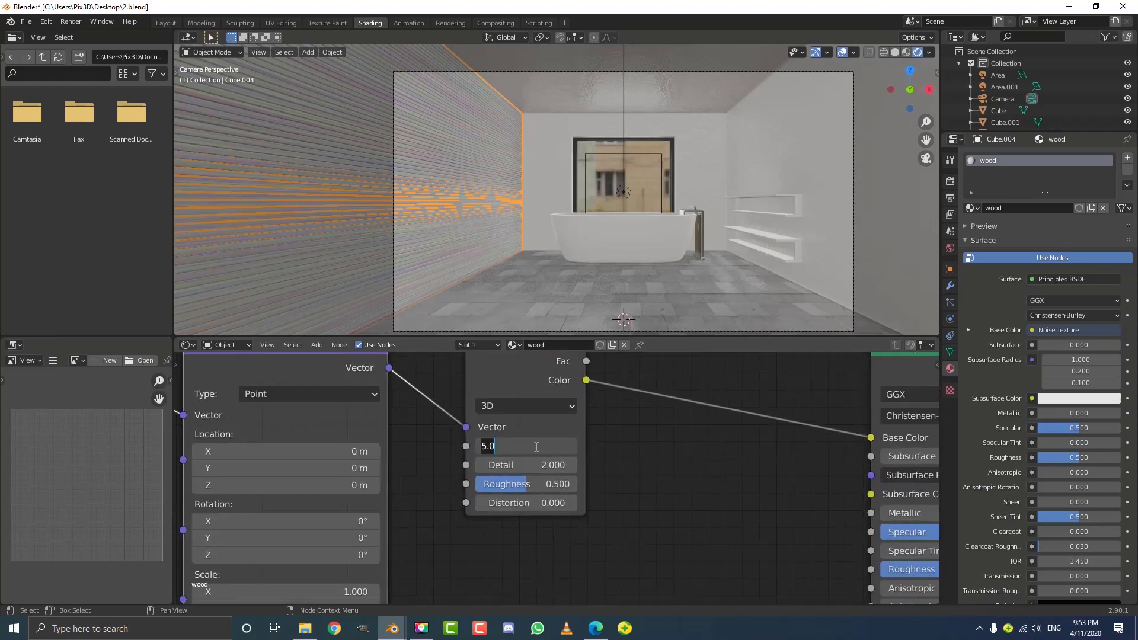
{"action": "type", "text": "16"}
{"action": "key", "text": "Return"}
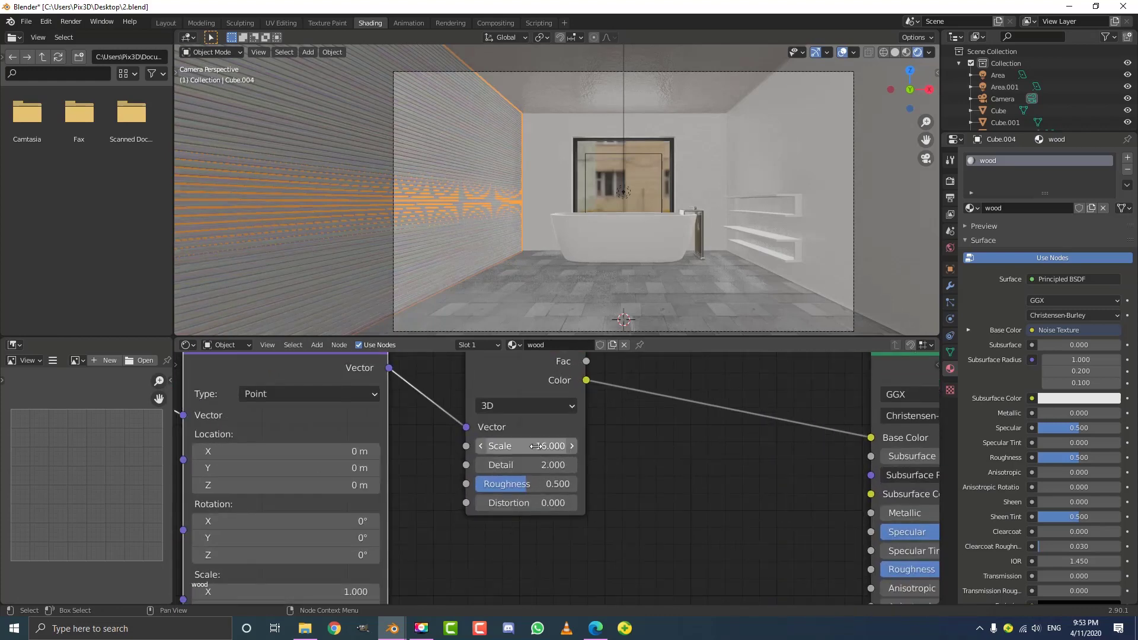
{"action": "scroll", "coordinate": [535, 409], "scroll_direction": "down", "scroll_amount": 3}
{"action": "left_click_drag", "start_coordinate": [525, 393], "coordinate": [533, 388]}
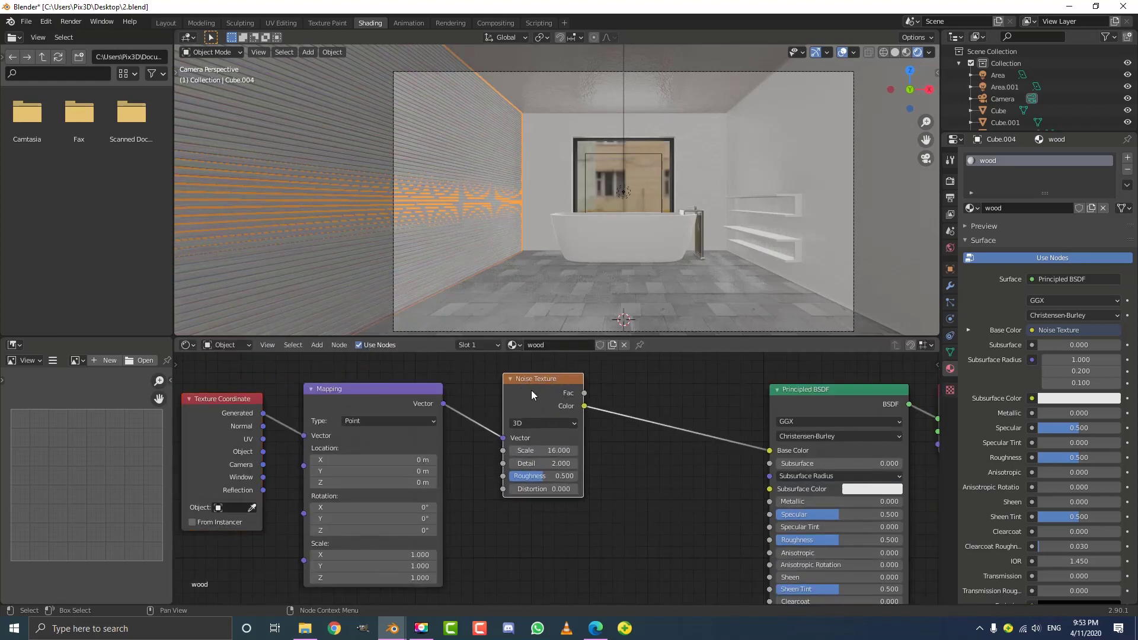
- Set the Mapping node's Scale to 120 on both X and Z to stretch the noise along the slats
{"action": "middle_click_drag", "start_coordinate": [492, 535], "coordinate": [549, 471]}
{"action": "middle_click_drag", "start_coordinate": [398, 354], "coordinate": [410, 401]}
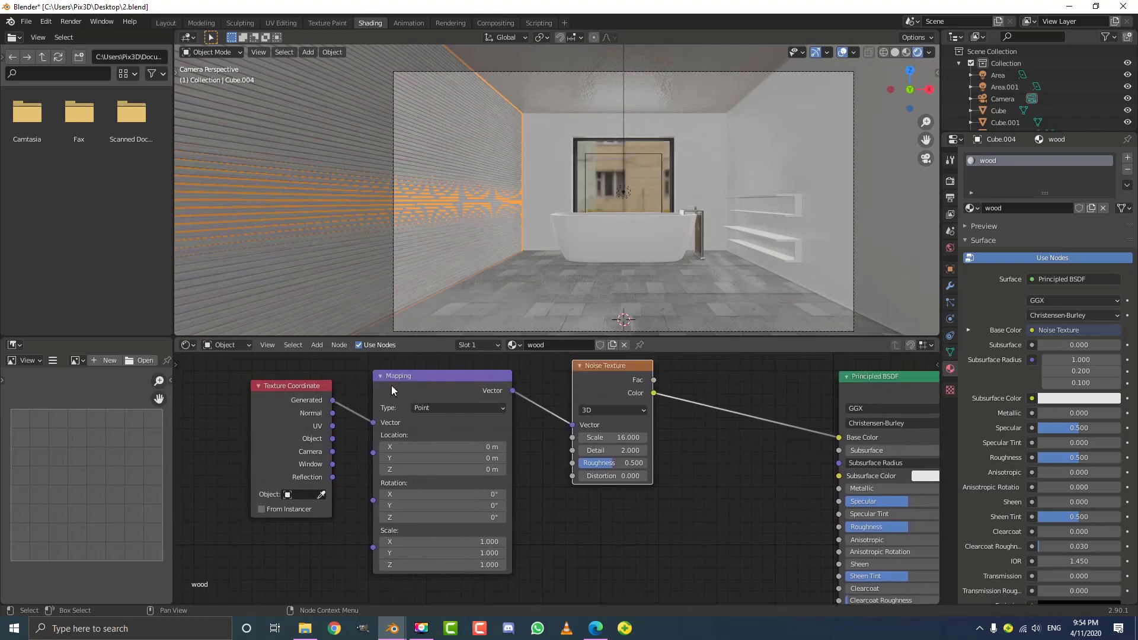
{"action": "scroll", "coordinate": [460, 490], "scroll_direction": "up", "scroll_amount": 2}
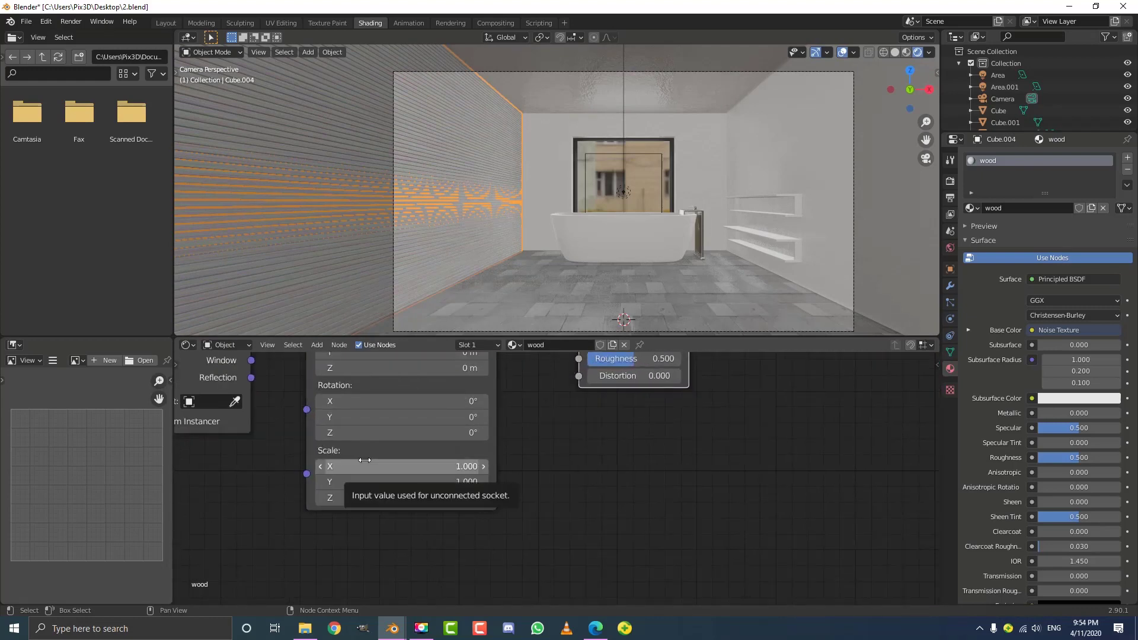
{"action": "left_click", "coordinate": [367, 460]}
{"action": "type", "text": "12"}
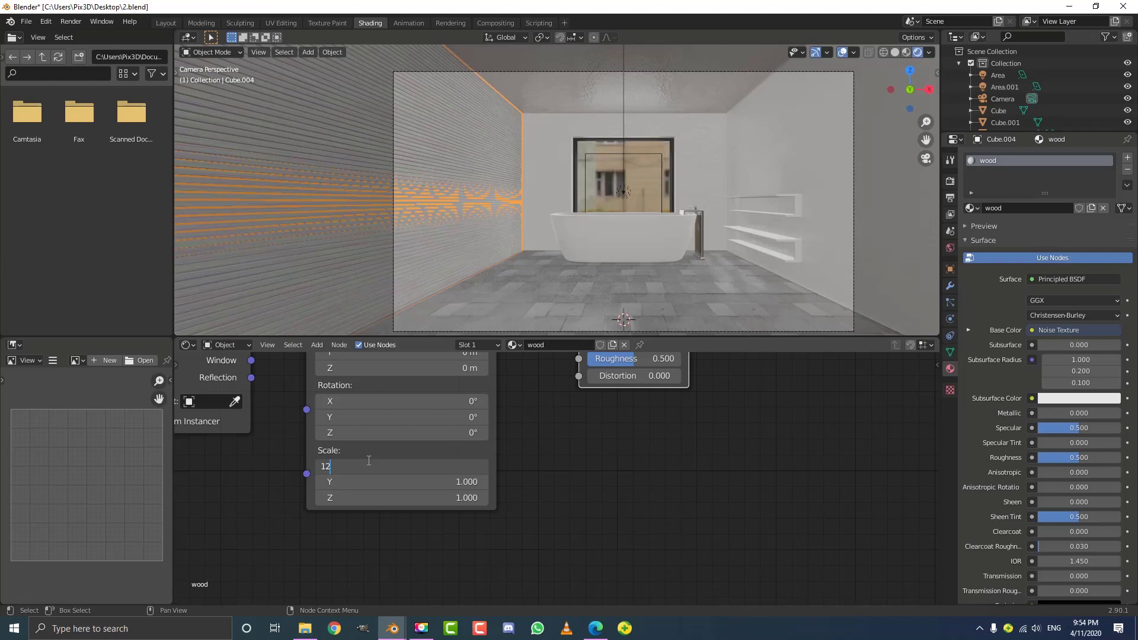
{"action": "type", "text": "0"}
{"action": "key", "text": "Return"}
{"action": "left_click", "coordinate": [387, 497]}
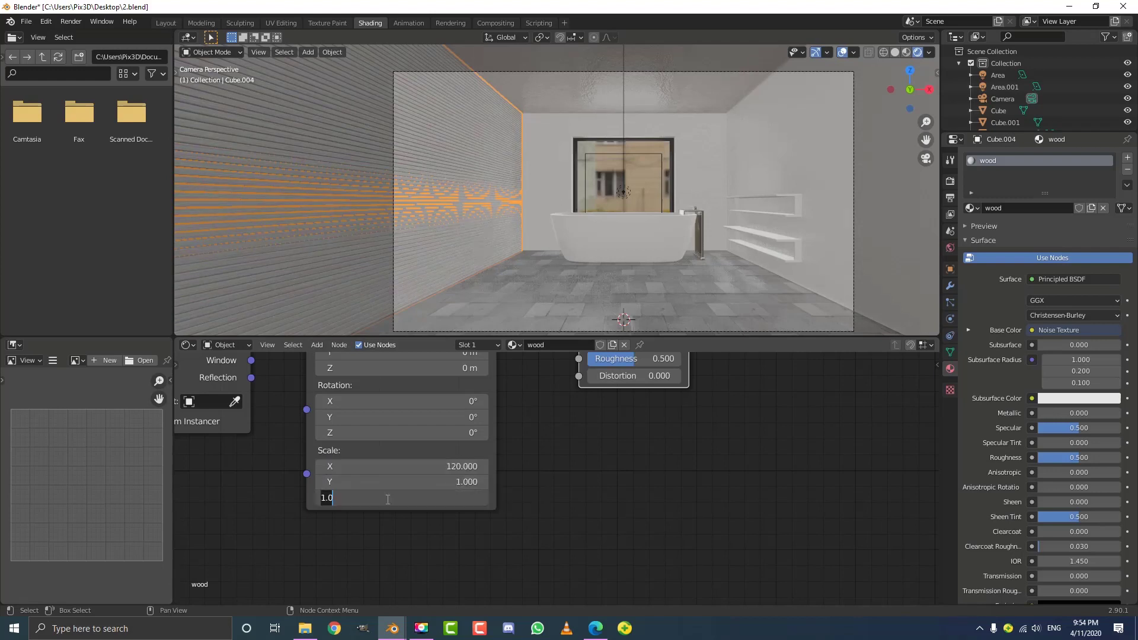
{"action": "type", "text": "120"}
{"action": "key", "text": "Return"}
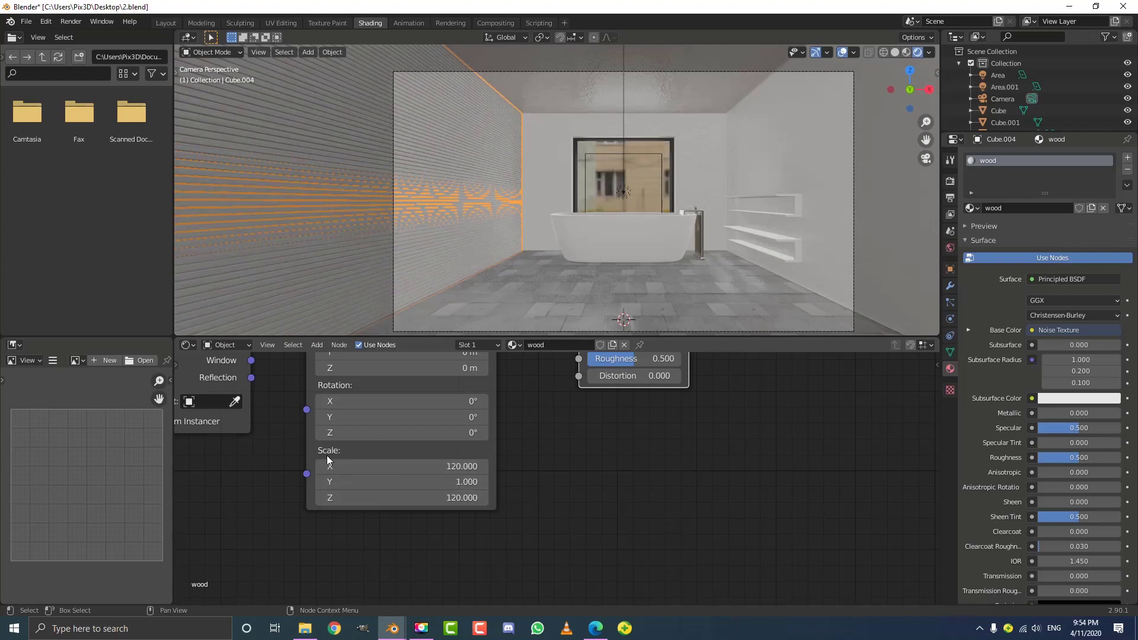
- Examine the slatted wall's surface up close in Rendered shading
{"action": "scroll", "coordinate": [486, 456], "scroll_direction": "down", "scroll_amount": 3}
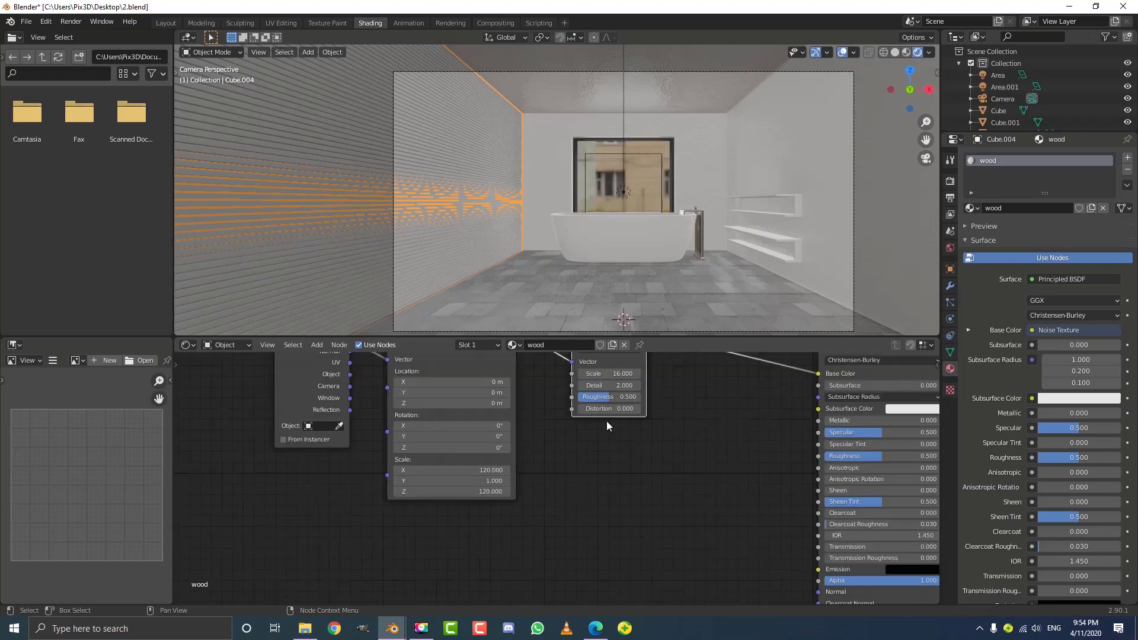
{"action": "scroll", "coordinate": [473, 215], "scroll_direction": "up", "scroll_amount": 3}
{"action": "key", "text": "z"}
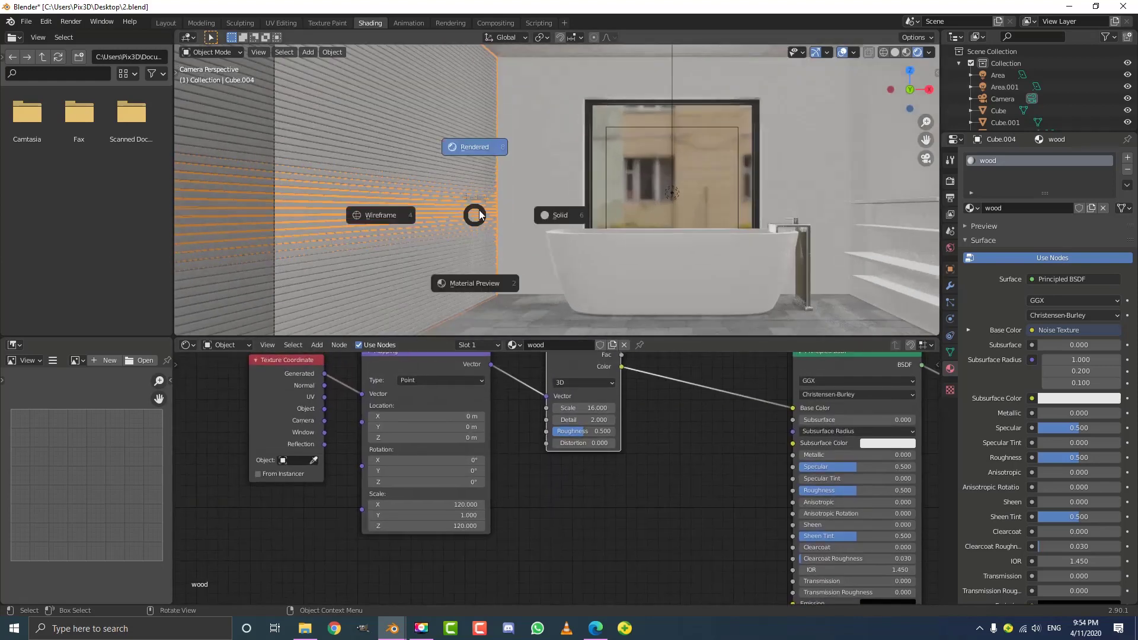
{"action": "left_click", "coordinate": [480, 149]}
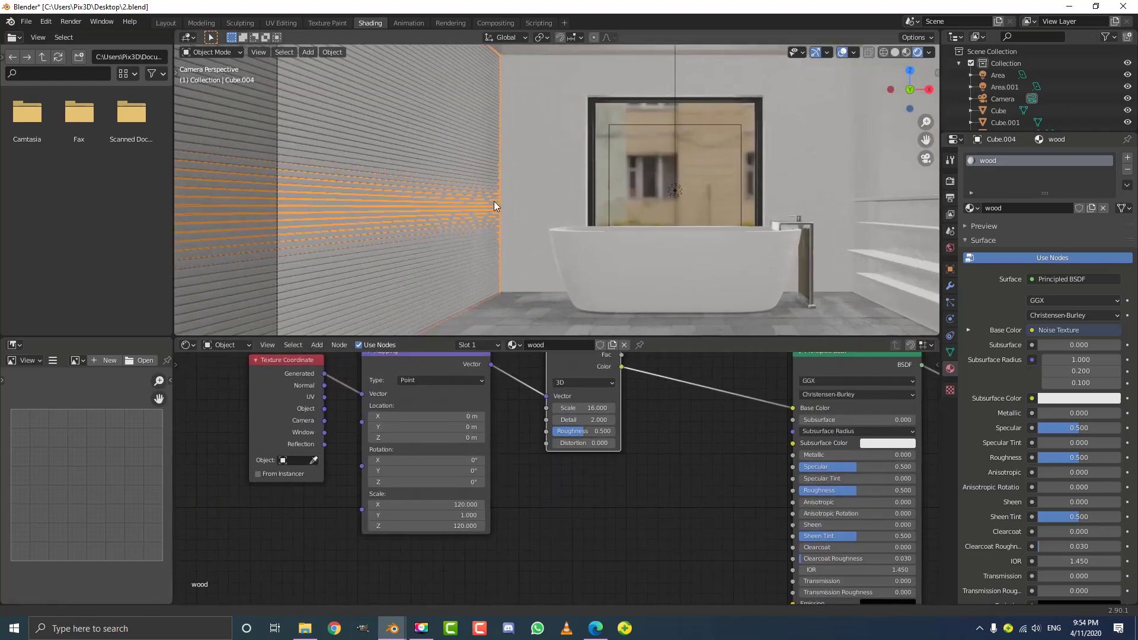
{"action": "scroll", "coordinate": [494, 205], "scroll_direction": "up", "scroll_amount": 8}
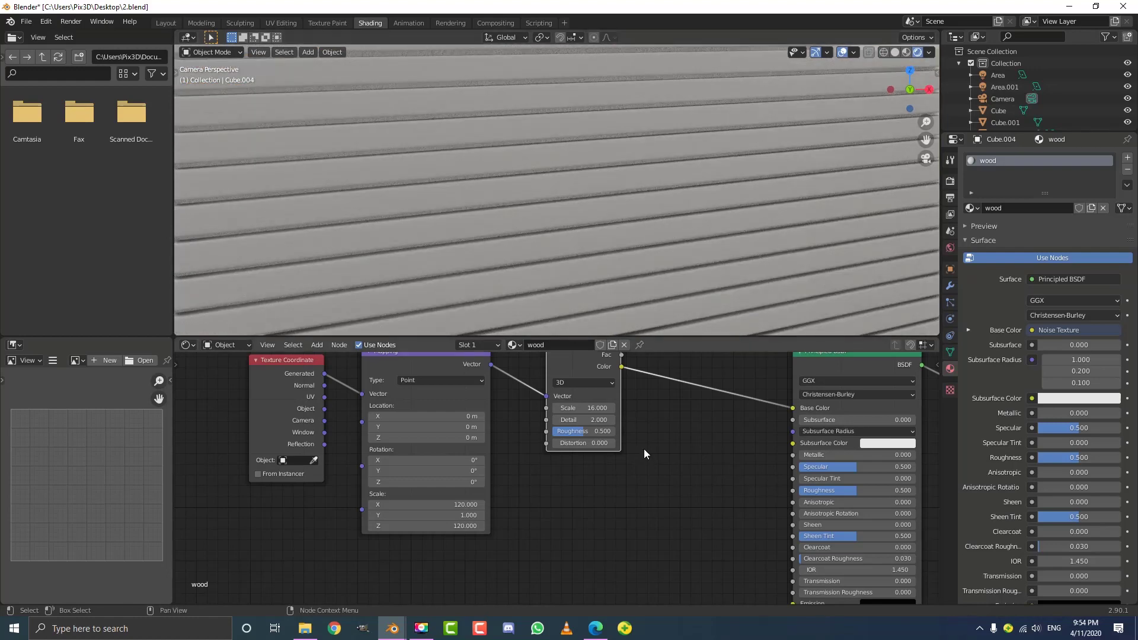
- Insert a ColorRamp node between the Noise Texture and the Base Color of the Principled BSDF
{"action": "scroll", "coordinate": [657, 443], "scroll_direction": "down", "scroll_amount": 5}
{"action": "middle_click_drag", "start_coordinate": [687, 428], "coordinate": [550, 478]}
{"action": "scroll", "coordinate": [549, 478], "scroll_direction": "up", "scroll_amount": 3}
{"action": "middle_click_drag", "start_coordinate": [503, 435], "coordinate": [518, 433]}
{"action": "scroll", "coordinate": [528, 432], "scroll_direction": "up", "scroll_amount": 1}
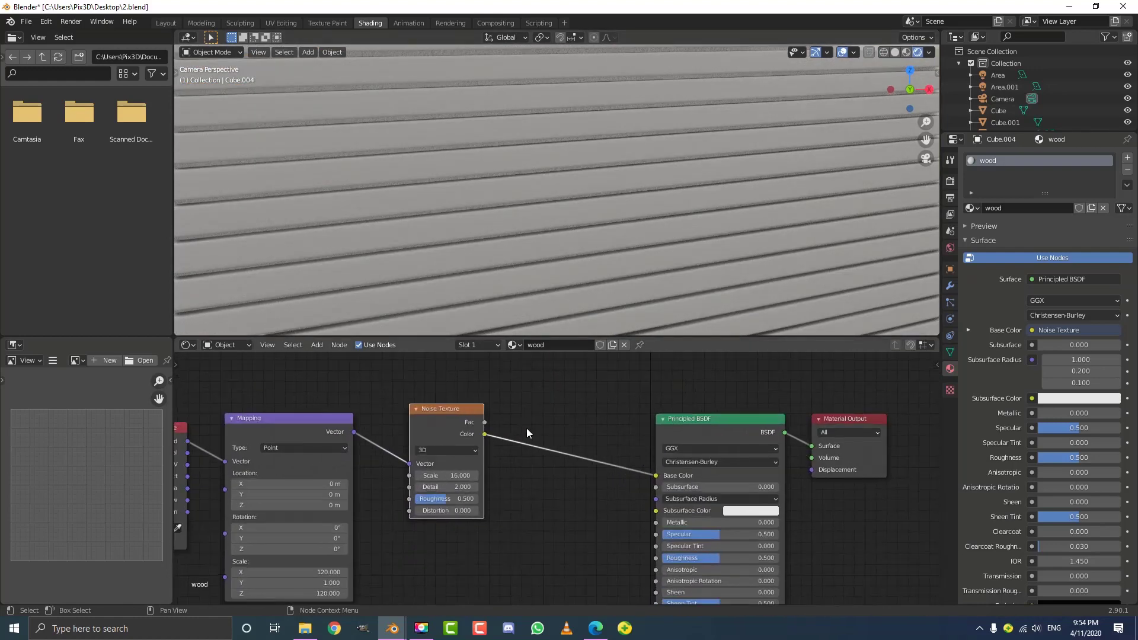
{"action": "key", "text": "shift+a"}
{"action": "left_click", "coordinate": [535, 414]}
{"action": "type", "text": "colo"}
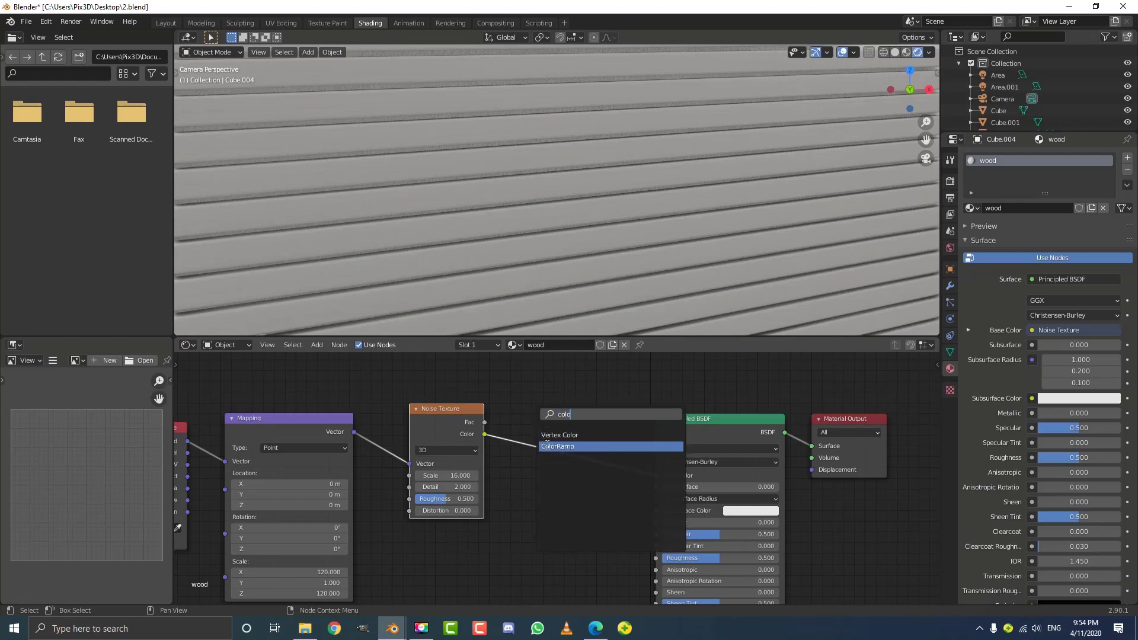
{"action": "left_click", "coordinate": [546, 446]}
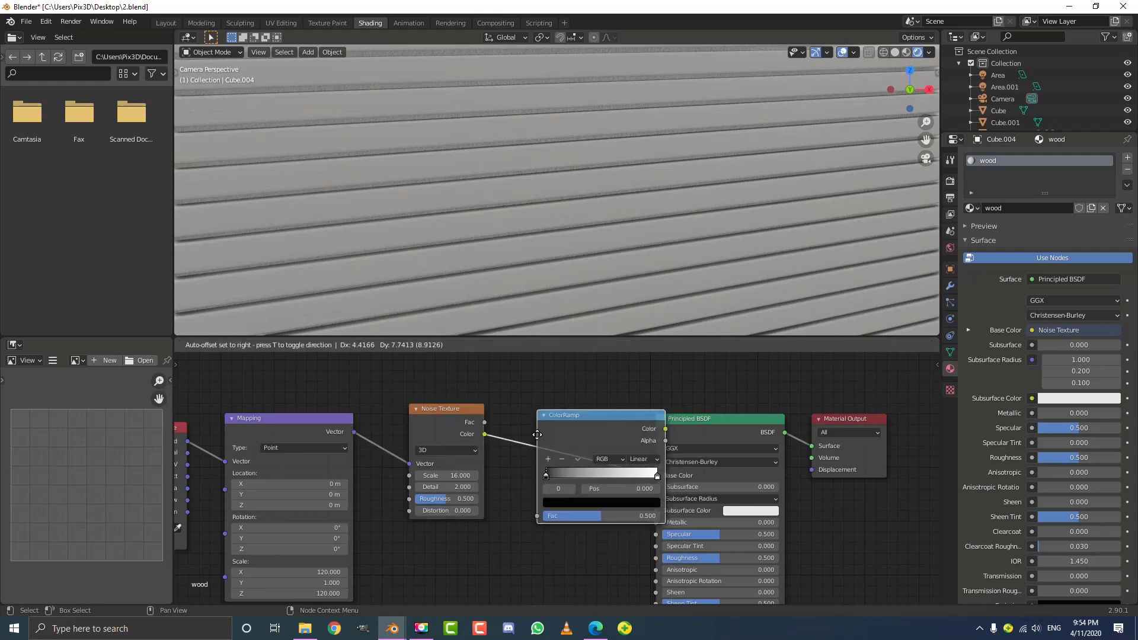
{"action": "left_click", "coordinate": [516, 406]}
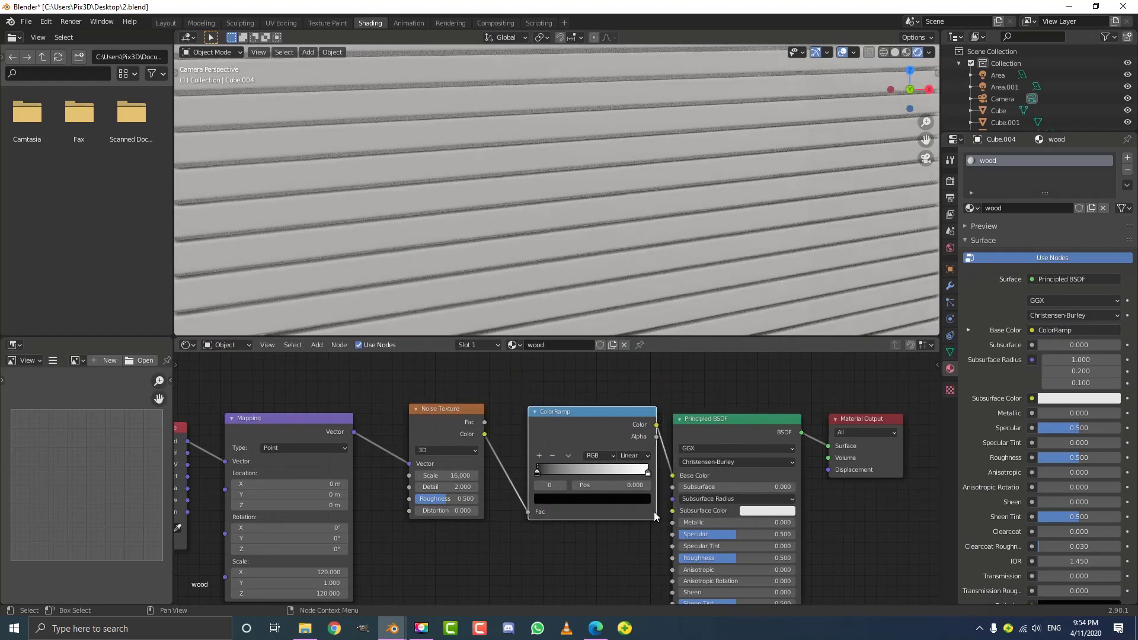
- Move the ColorRamp's black stop to 0.514 and its white stop to 0.614, and darken the white stop to light grey
{"action": "scroll", "coordinate": [541, 485], "scroll_direction": "up", "scroll_amount": 2}
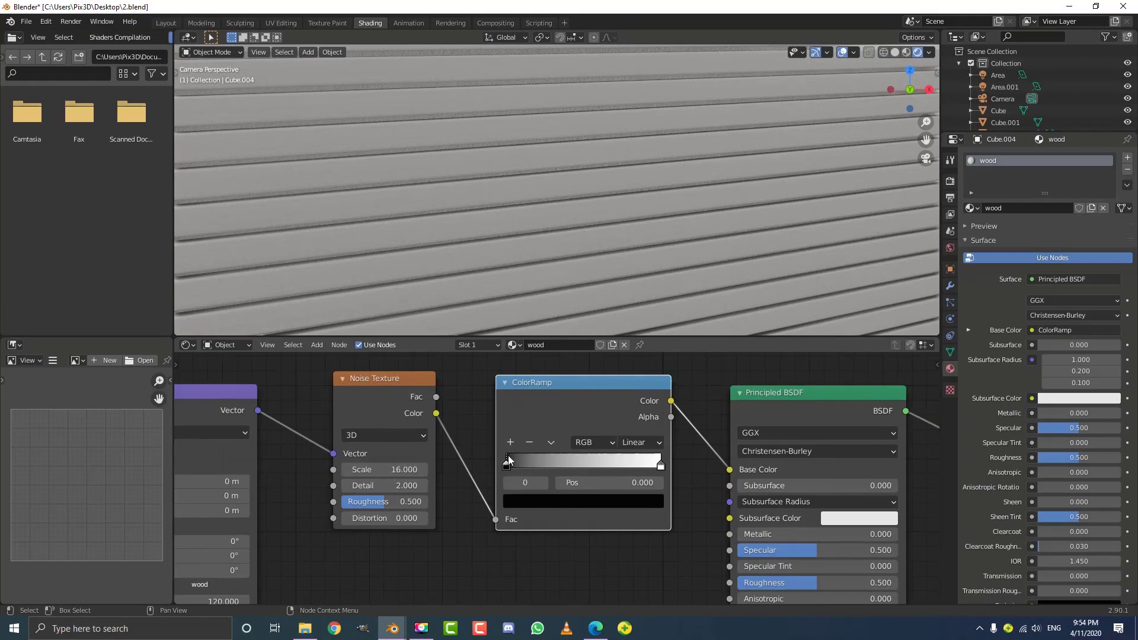
{"action": "left_click_drag", "start_coordinate": [538, 461], "coordinate": [588, 466]}
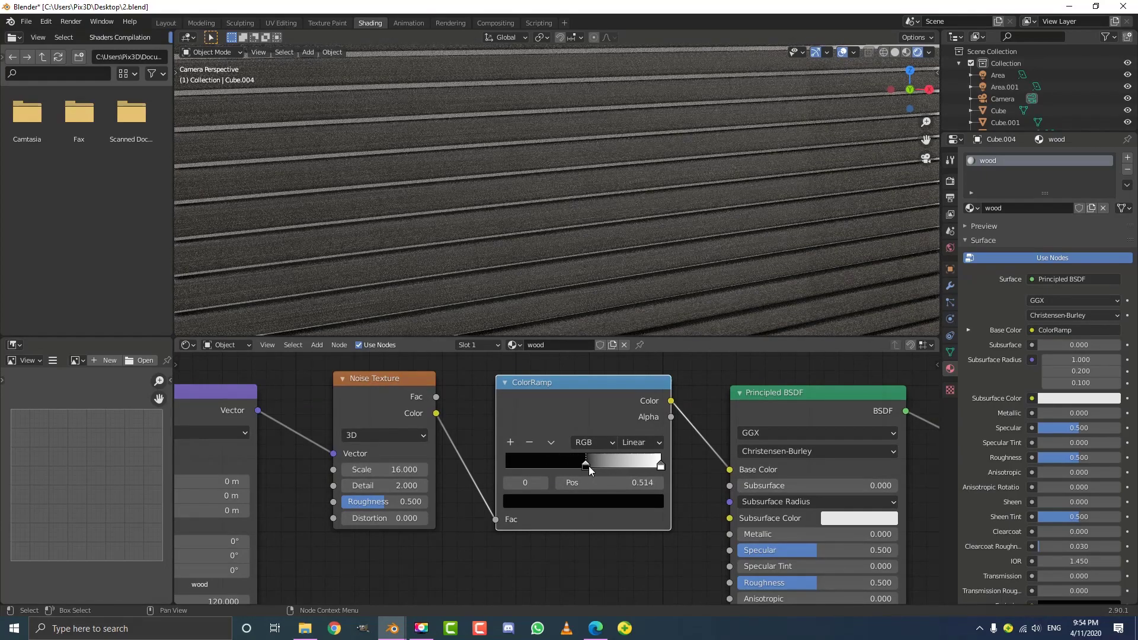
{"action": "left_click_drag", "start_coordinate": [661, 465], "coordinate": [598, 461]}
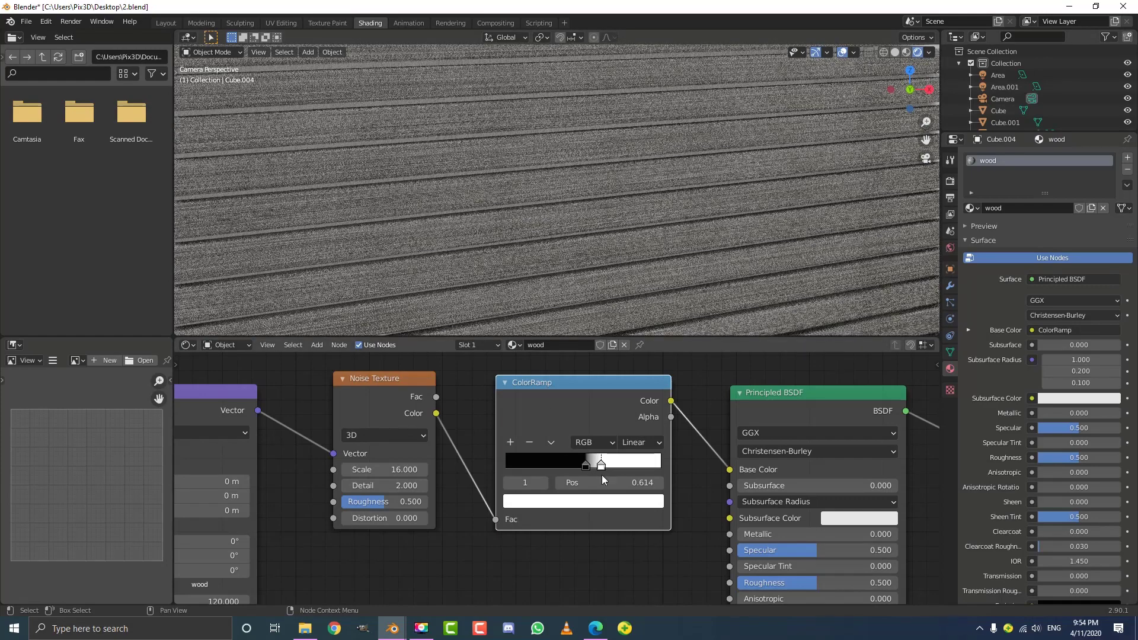
{"action": "left_click", "coordinate": [609, 500]}
{"action": "left_click_drag", "start_coordinate": [629, 299], "coordinate": [629, 310]}
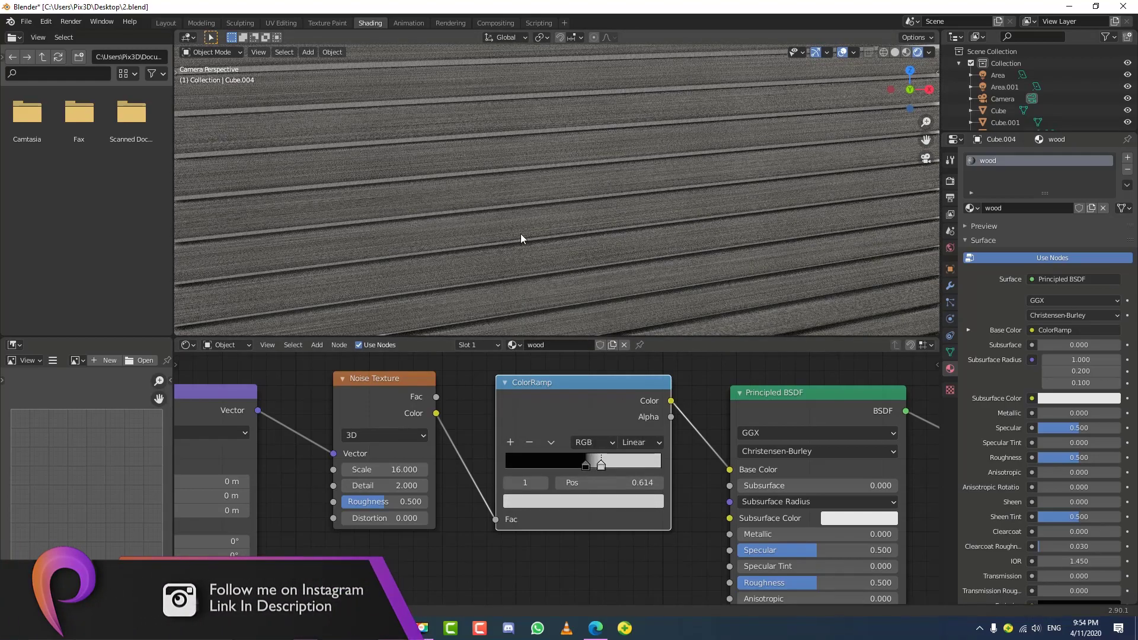
- Lower the wood material's Roughness to 0.173 and check the wall against the rest of the room
{"action": "middle_click_drag", "start_coordinate": [841, 590], "coordinate": [592, 499]}
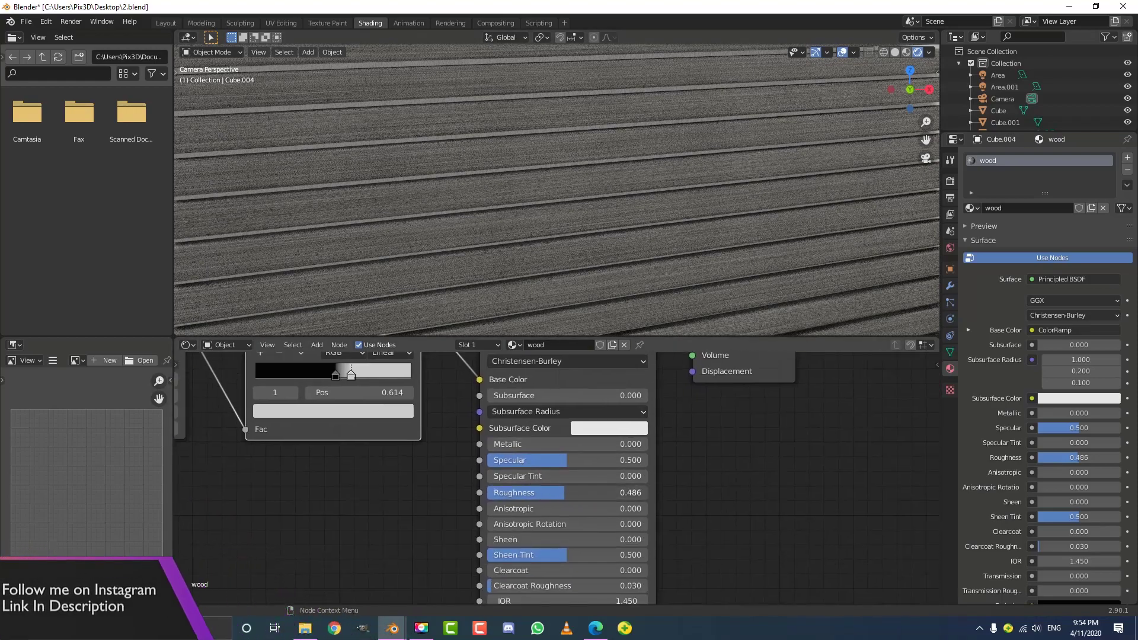
{"action": "left_click_drag", "start_coordinate": [591, 499], "coordinate": [538, 500]}
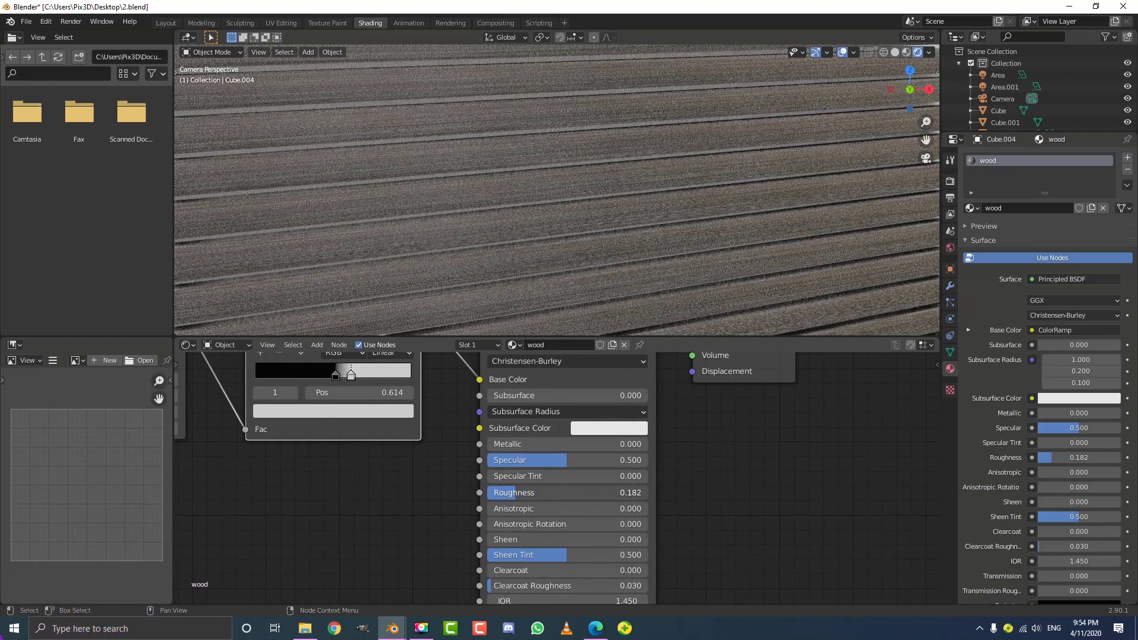
{"action": "scroll", "coordinate": [527, 203], "scroll_direction": "down", "scroll_amount": 6}
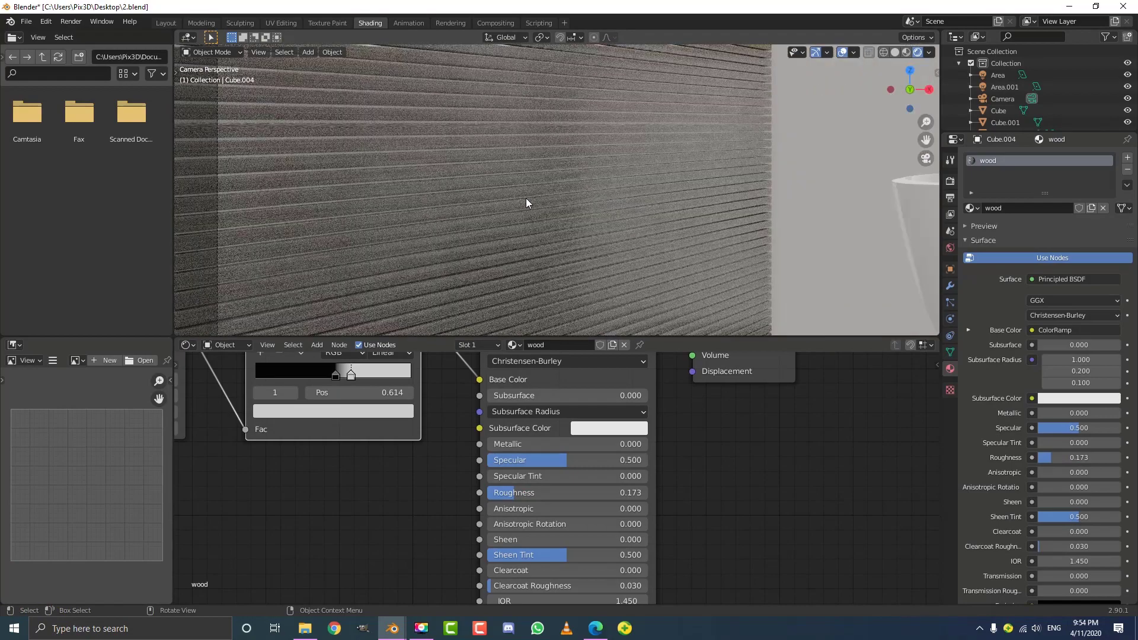
{"action": "scroll", "coordinate": [652, 153], "scroll_direction": "down", "scroll_amount": 3}
{"action": "middle_click_drag", "start_coordinate": [652, 154], "coordinate": [497, 188], "text": "shift"}
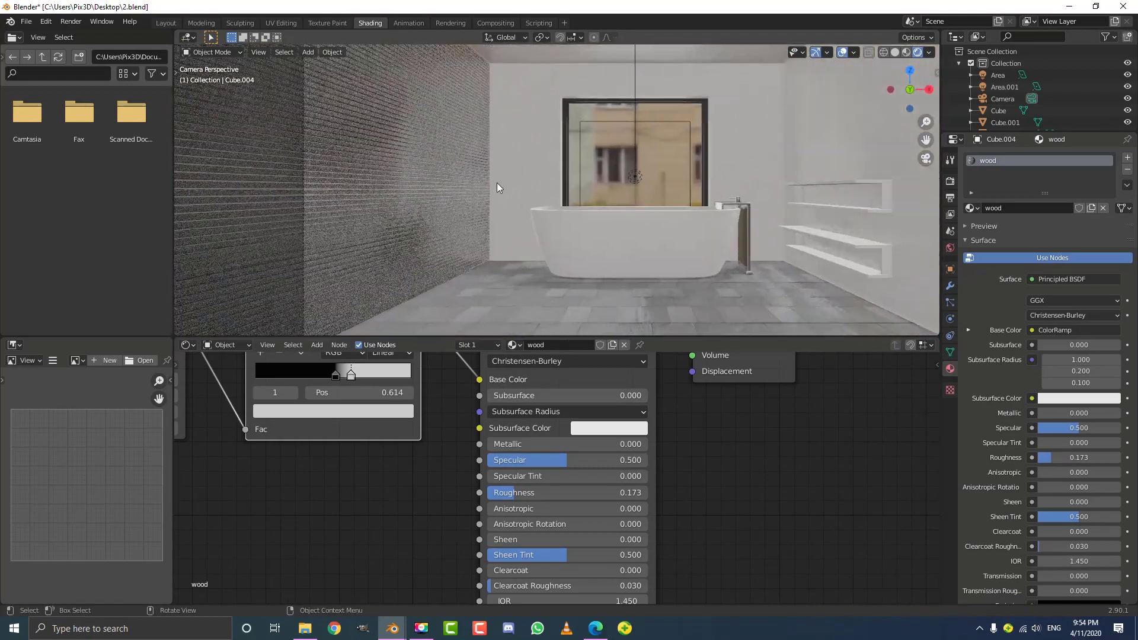
{"action": "scroll", "coordinate": [497, 188], "scroll_direction": "up", "scroll_amount": 2}
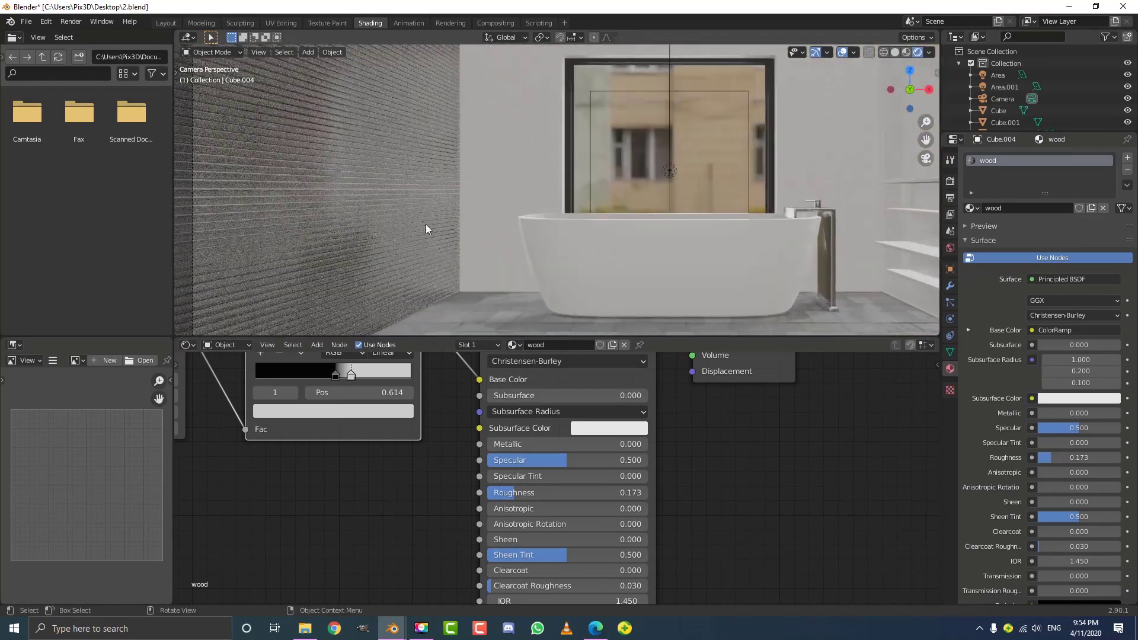
- Darken the ColorRamp's light stop to medium grey and set the wood material's Roughness to 0.282
{"action": "scroll", "coordinate": [472, 467], "scroll_direction": "up", "scroll_amount": 2}
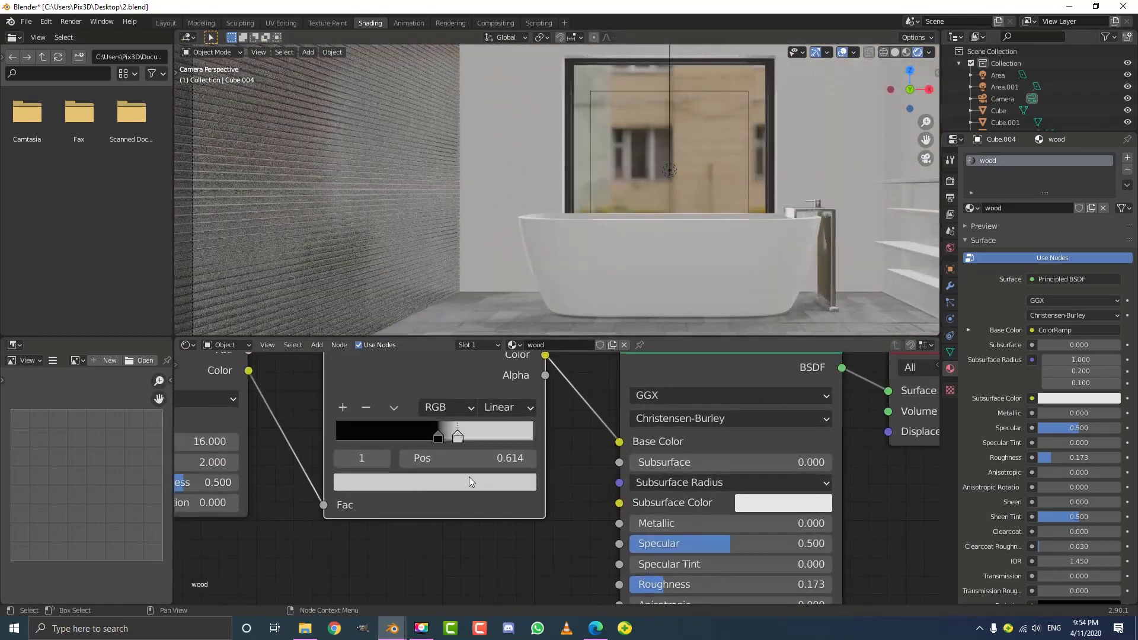
{"action": "left_click", "coordinate": [470, 480]}
{"action": "left_click_drag", "start_coordinate": [493, 241], "coordinate": [493, 279]}
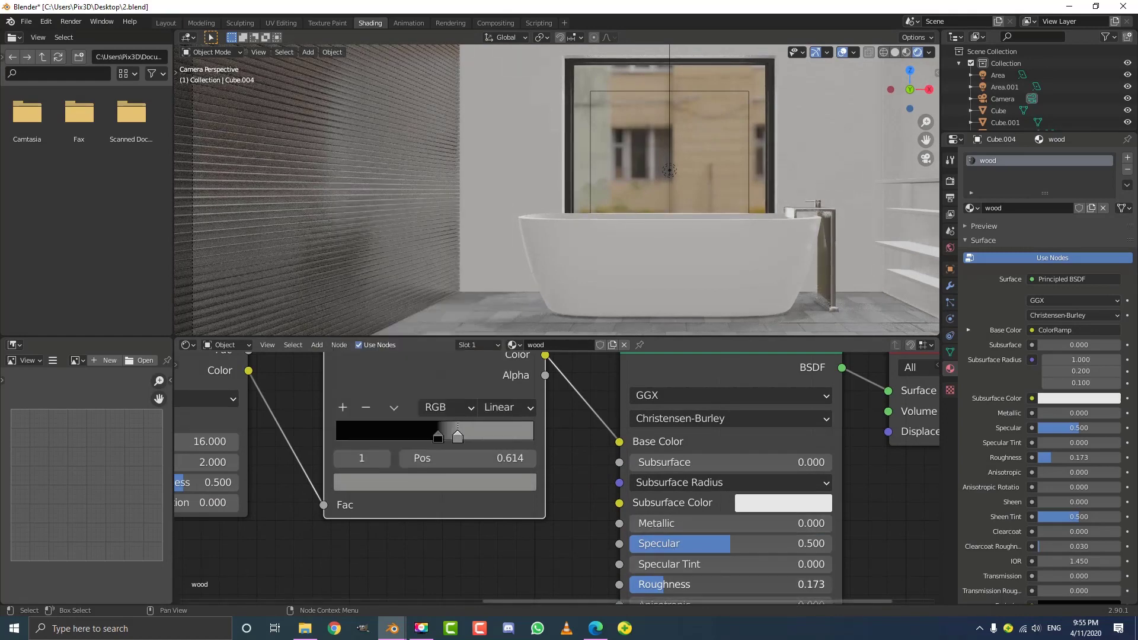
{"action": "left_click_drag", "start_coordinate": [672, 584], "coordinate": [693, 585]}
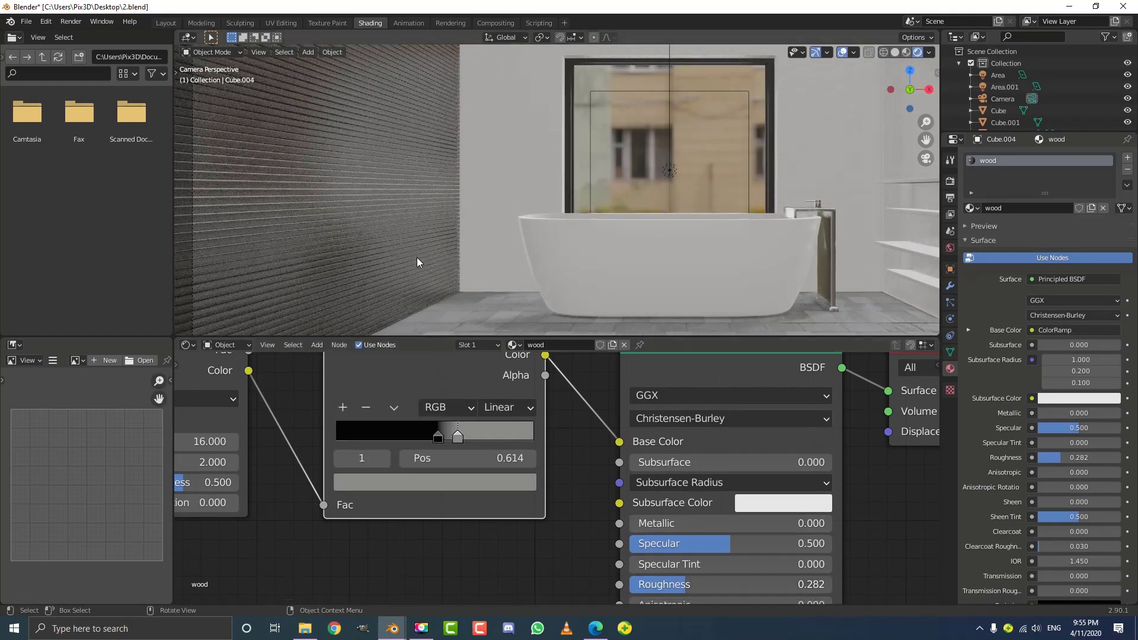
{"action": "scroll", "coordinate": [474, 198], "scroll_direction": "down", "scroll_amount": 2}
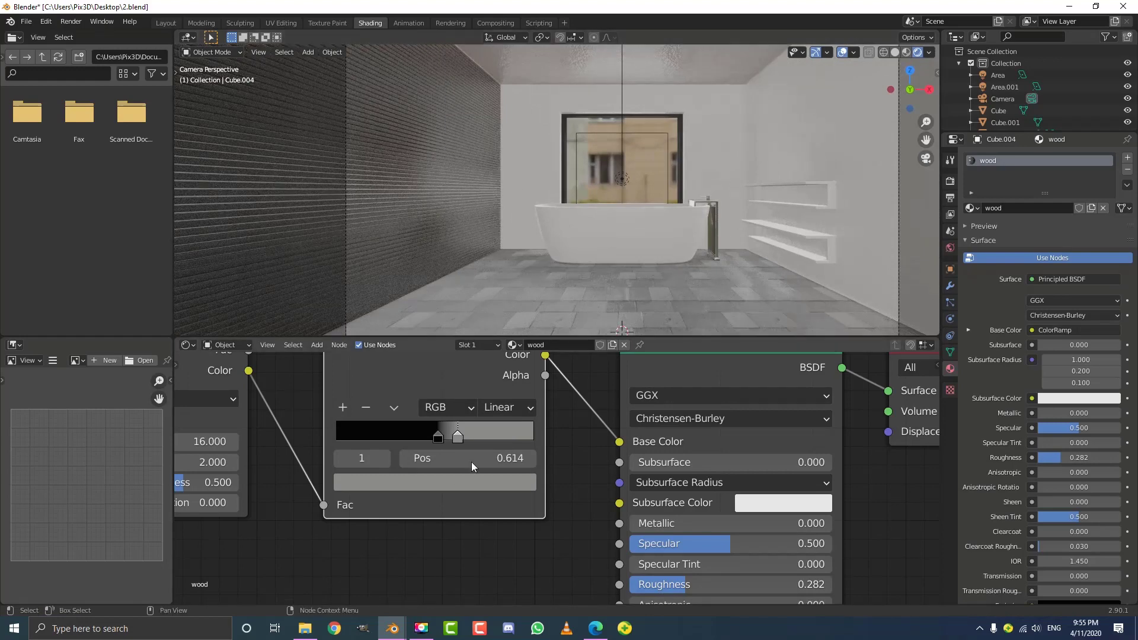
- Set the Noise Texture's Scale to 12
{"action": "scroll", "coordinate": [474, 464], "scroll_direction": "down", "scroll_amount": 4}
{"action": "middle_click_drag", "start_coordinate": [282, 443], "coordinate": [461, 436]}
{"action": "scroll", "coordinate": [467, 440], "scroll_direction": "up", "scroll_amount": 4}
{"action": "left_click", "coordinate": [430, 431]}
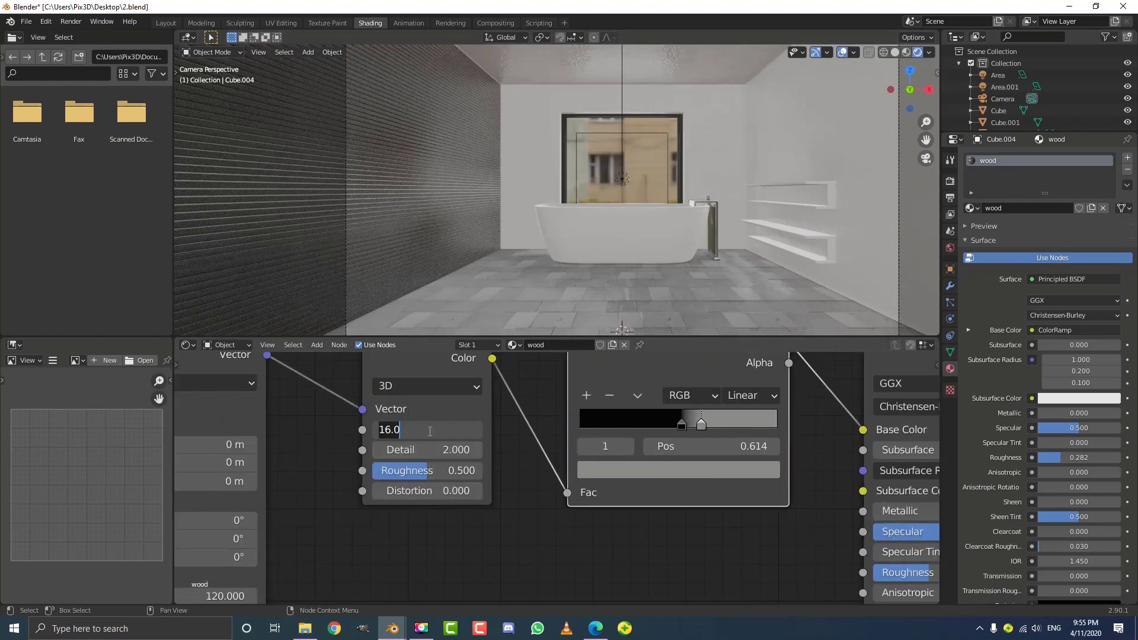
{"action": "type", "text": "12"}
{"action": "key", "text": "Return"}
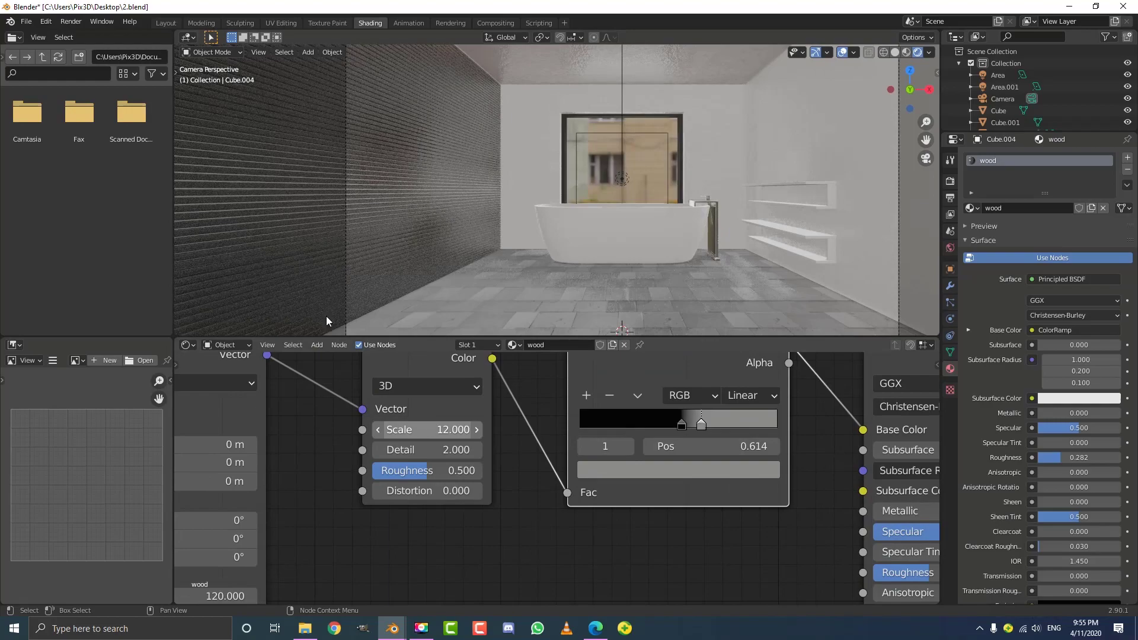
- Examine the wood grain on the wall slats near the floor, up close and from farther away
{"action": "scroll", "coordinate": [401, 188], "scroll_direction": "up", "scroll_amount": 3}
{"action": "middle_click_drag", "start_coordinate": [400, 196], "coordinate": [534, 102], "text": "shift"}
{"action": "scroll", "coordinate": [522, 113], "scroll_direction": "up", "scroll_amount": 5}
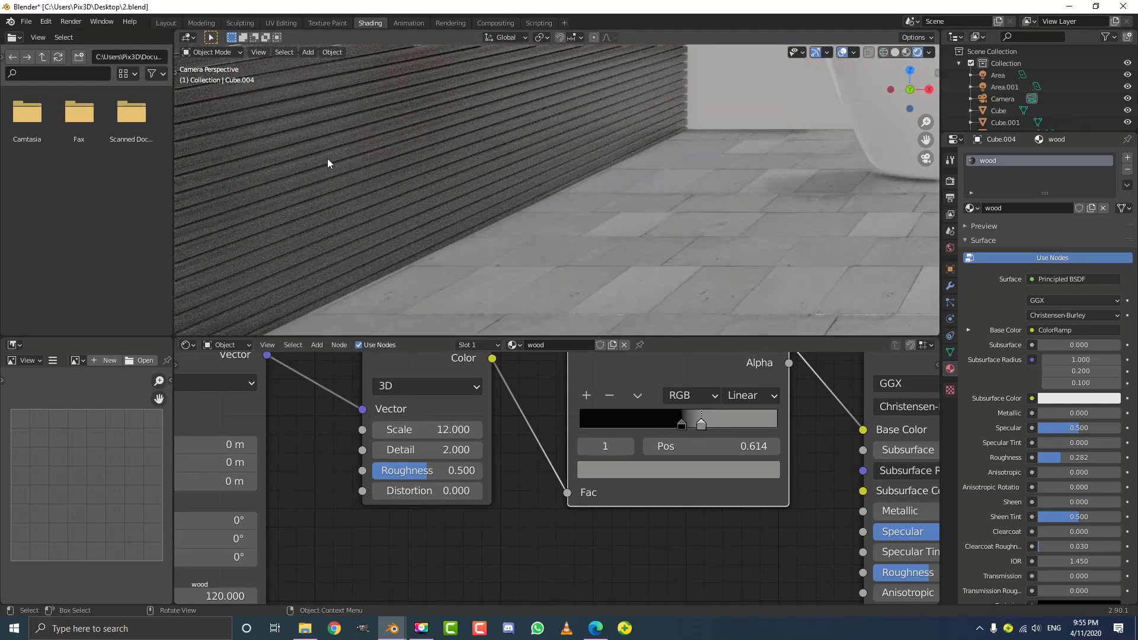
{"action": "scroll", "coordinate": [383, 173], "scroll_direction": "up", "scroll_amount": 4}
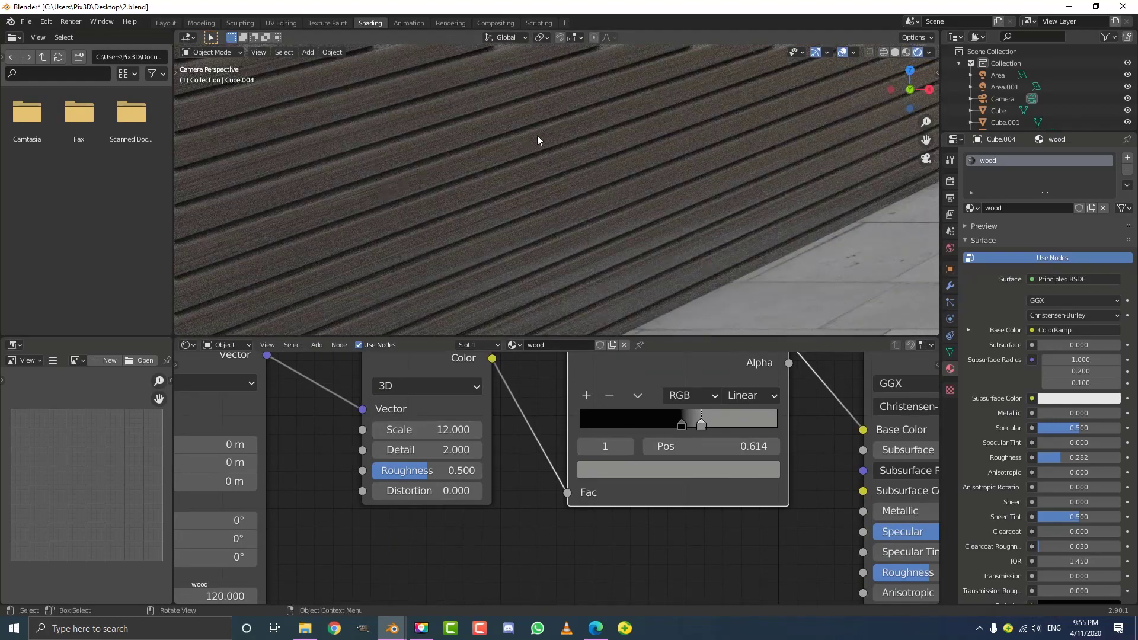
{"action": "scroll", "coordinate": [399, 120], "scroll_direction": "up", "scroll_amount": 3}
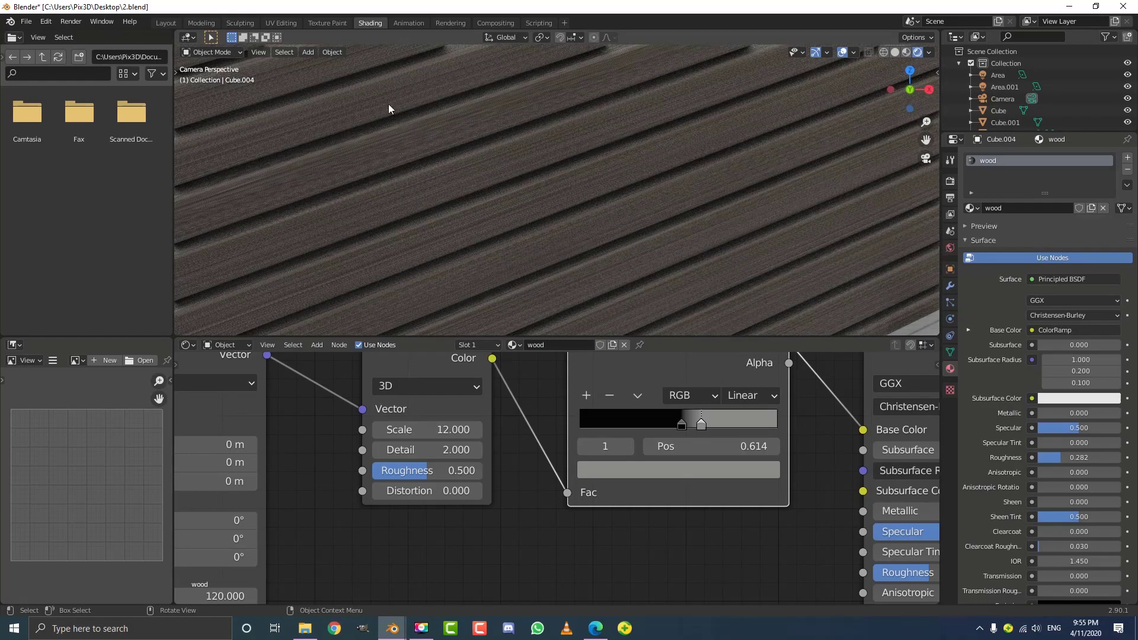
{"action": "scroll", "coordinate": [415, 166], "scroll_direction": "down", "scroll_amount": 5}
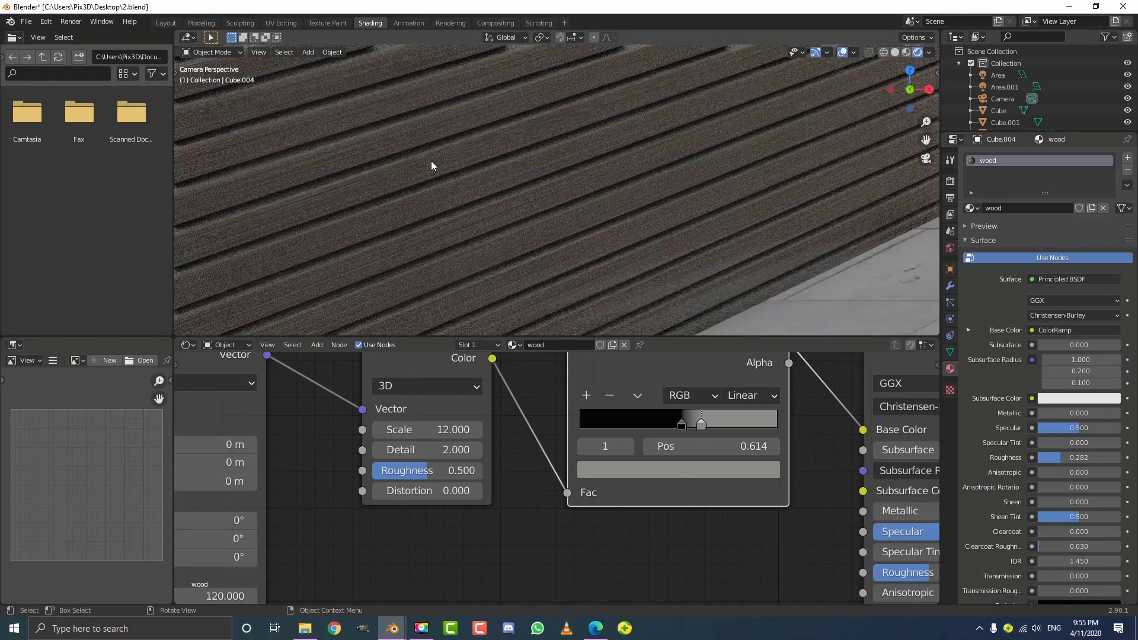
{"action": "scroll", "coordinate": [342, 462], "scroll_direction": "down", "scroll_amount": 2}
{"action": "scroll", "coordinate": [563, 180], "scroll_direction": "down", "scroll_amount": 2}
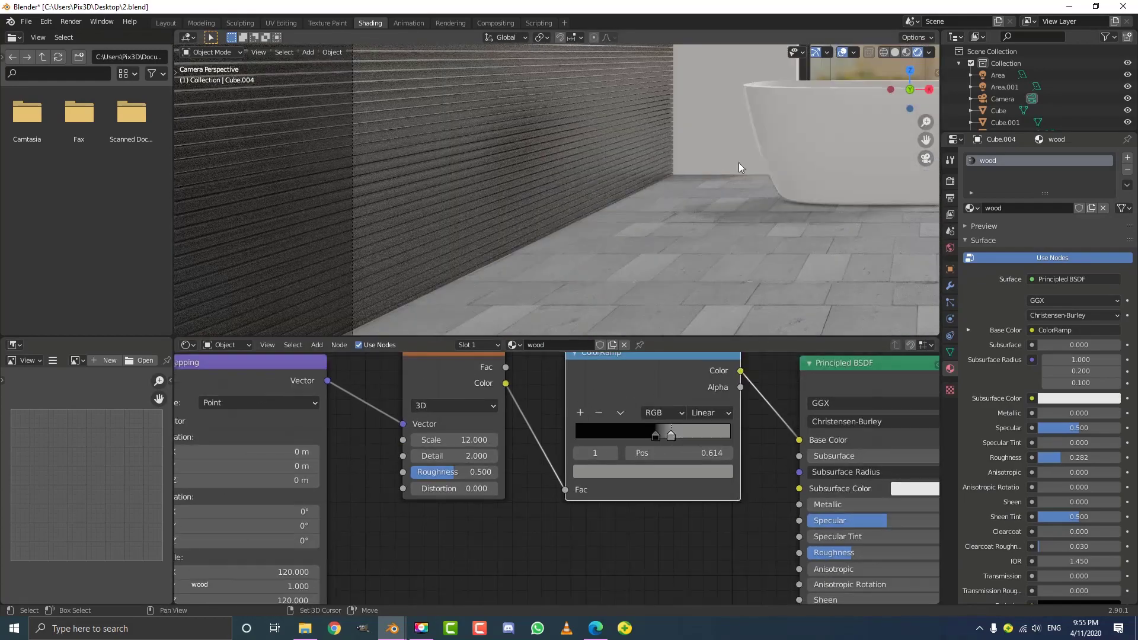
- Assign the existing wood material to the lower wall shelf
{"action": "scroll", "coordinate": [439, 174], "scroll_direction": "down", "scroll_amount": 3}
{"action": "left_click", "coordinate": [751, 173]}
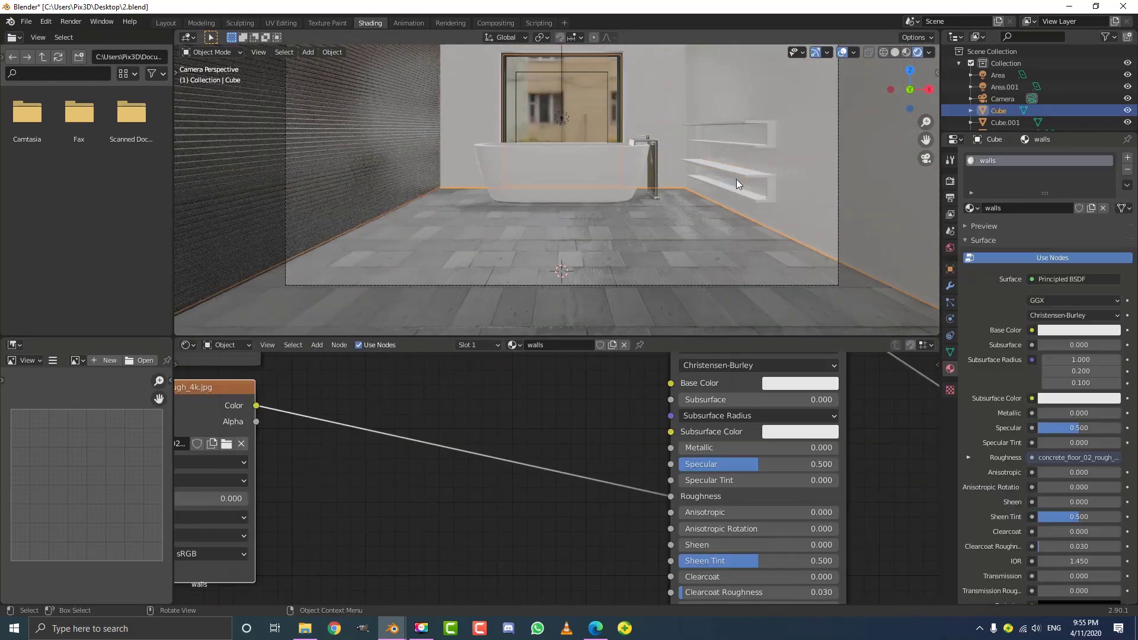
{"action": "left_click", "coordinate": [751, 173]}
{"action": "scroll", "coordinate": [651, 183], "scroll_direction": "up", "scroll_amount": 4}
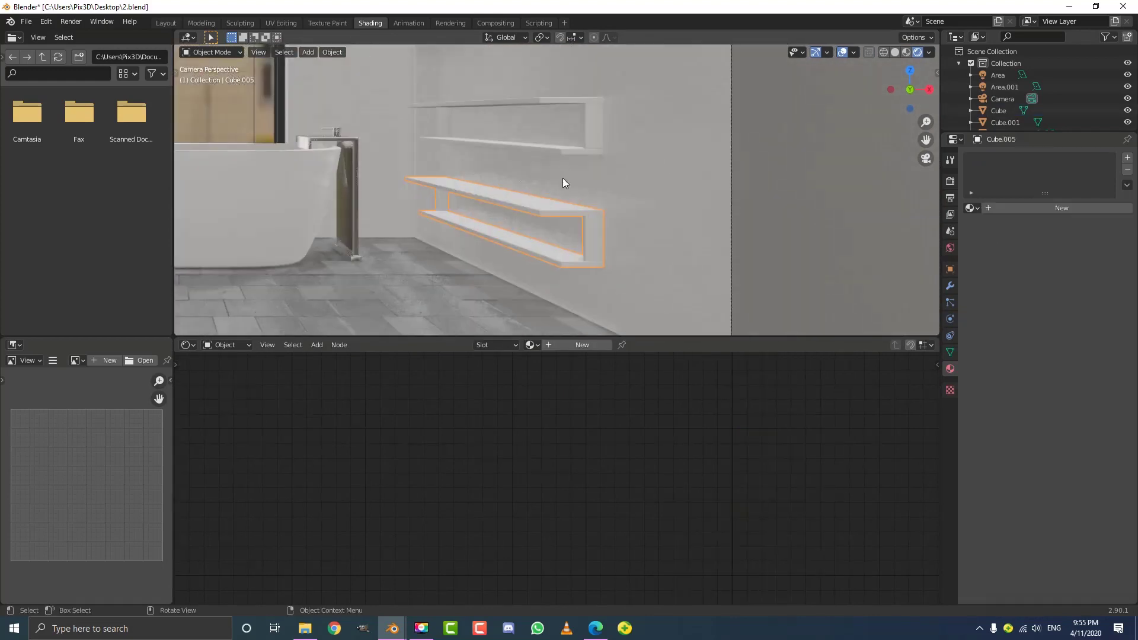
{"action": "left_click", "coordinate": [530, 345]}
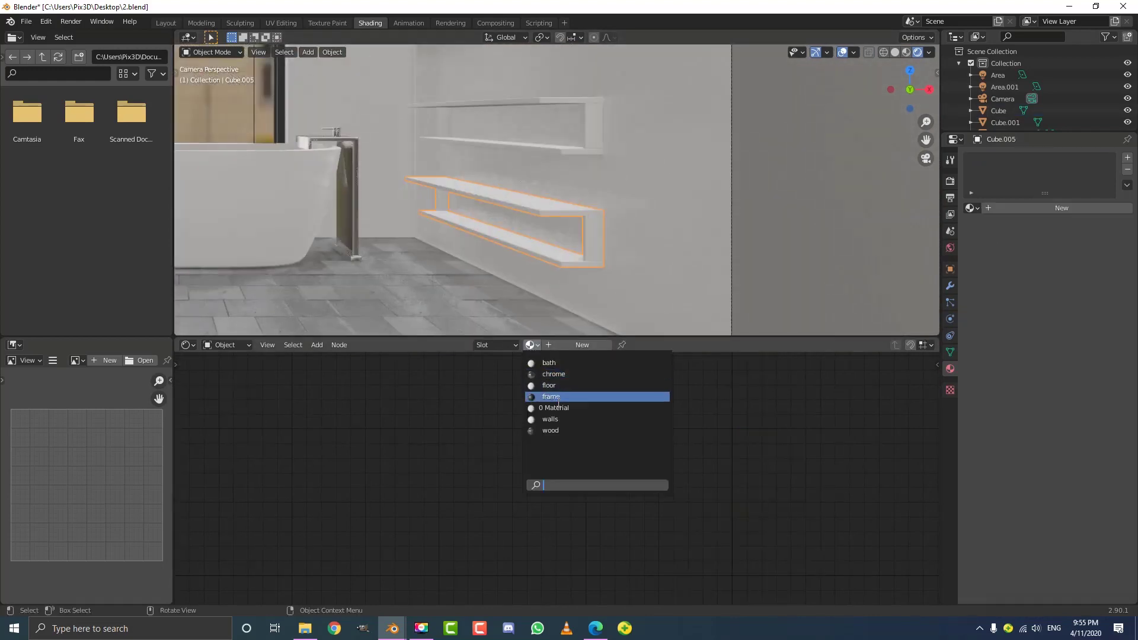
{"action": "left_click", "coordinate": [557, 430]}
- Apply the wood material to the upper wall shelf as well
{"action": "left_click", "coordinate": [572, 151]}
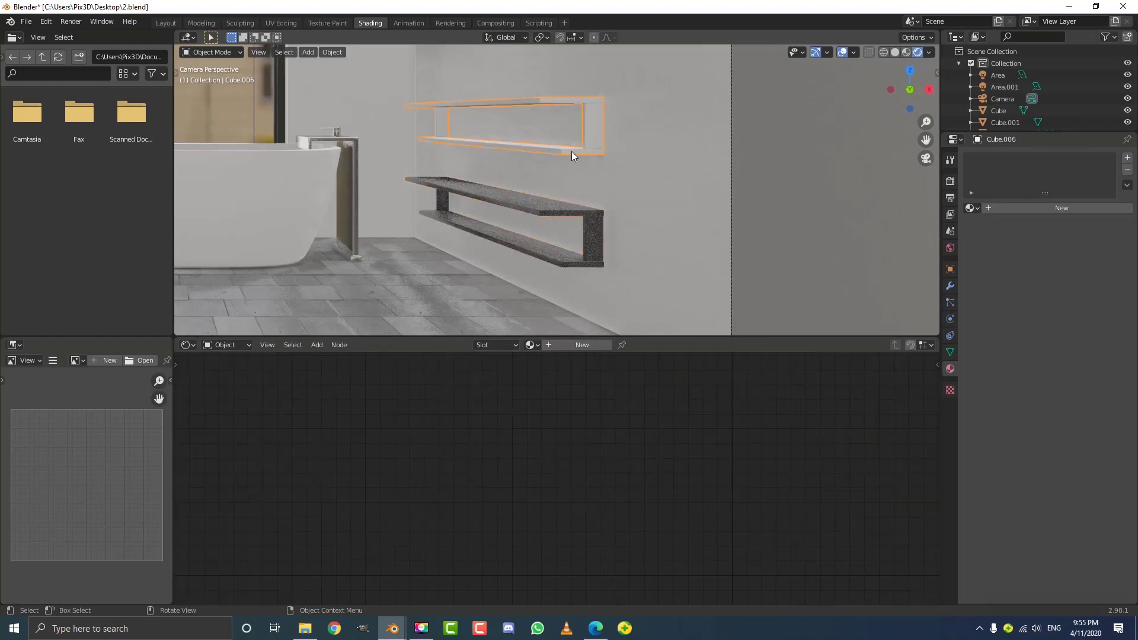
{"action": "left_click", "coordinate": [531, 345]}
{"action": "left_click", "coordinate": [549, 431]}
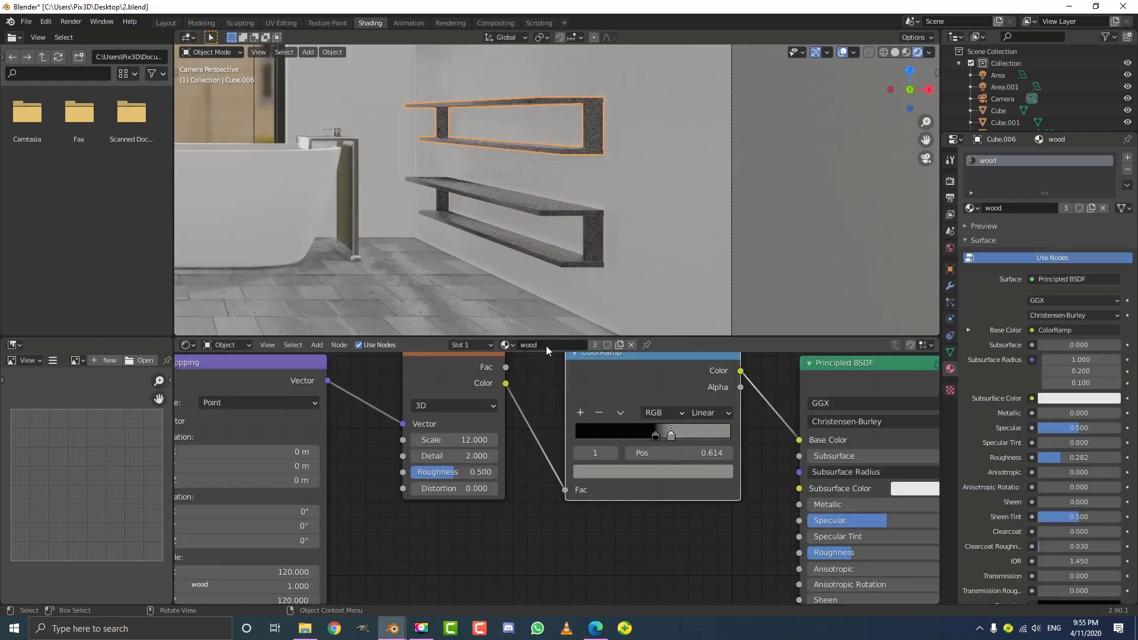
- Examine the shelf wood up close, the ceiling and window frame, and the overall look of the bathroom through the camera
{"action": "scroll", "coordinate": [567, 275], "scroll_direction": "up", "scroll_amount": 5}
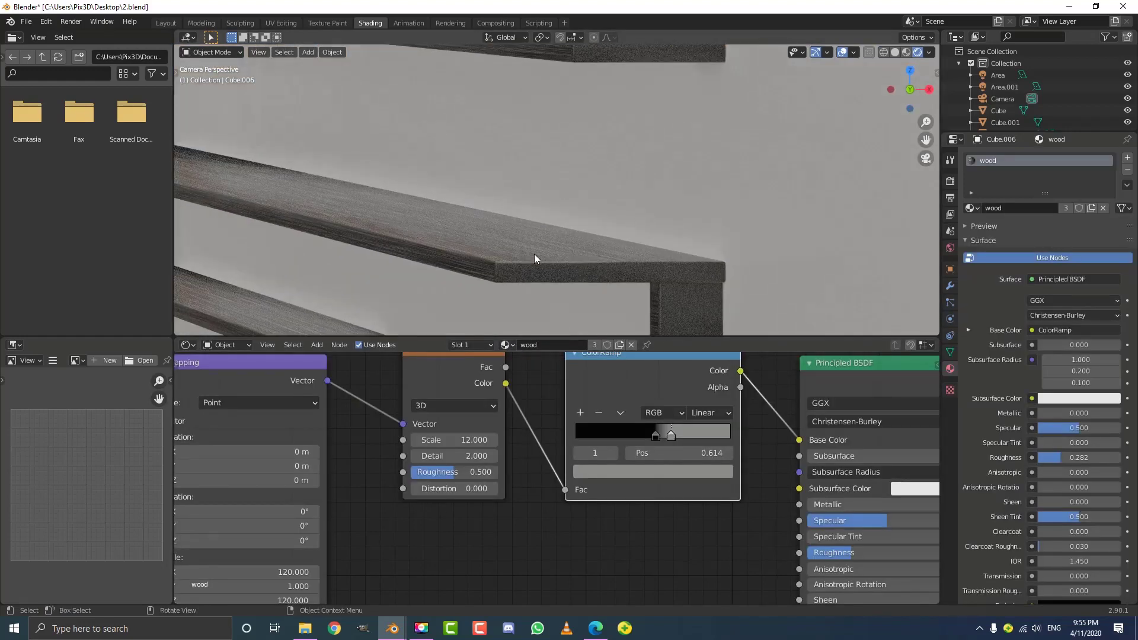
{"action": "scroll", "coordinate": [535, 258], "scroll_direction": "down", "scroll_amount": 8}
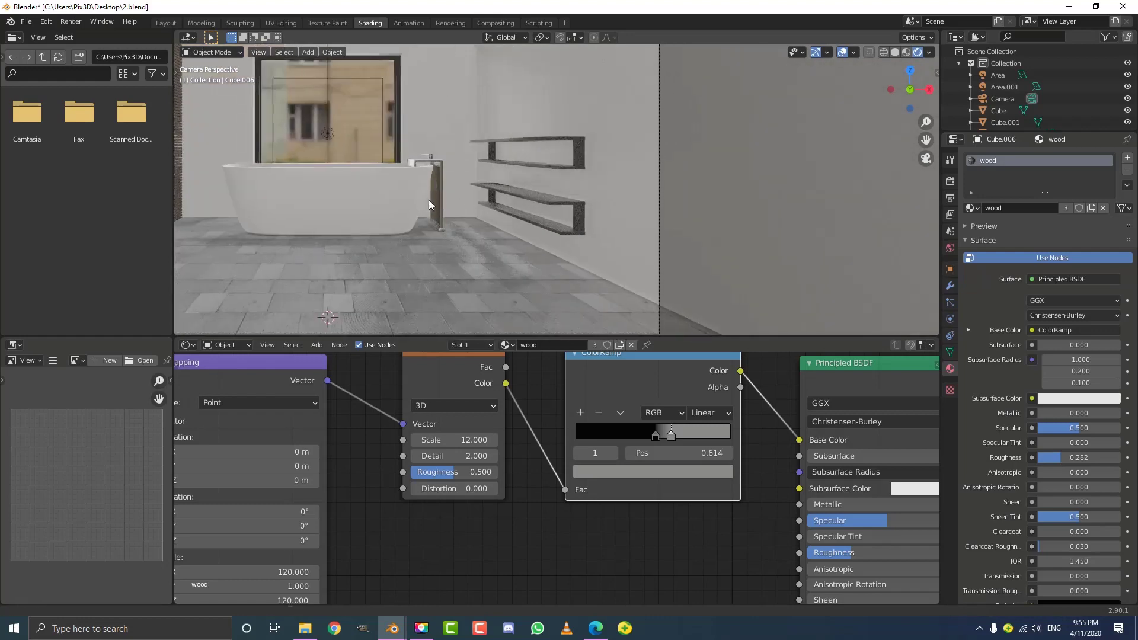
{"action": "middle_click_drag", "start_coordinate": [429, 201], "coordinate": [688, 193], "text": "shift"}
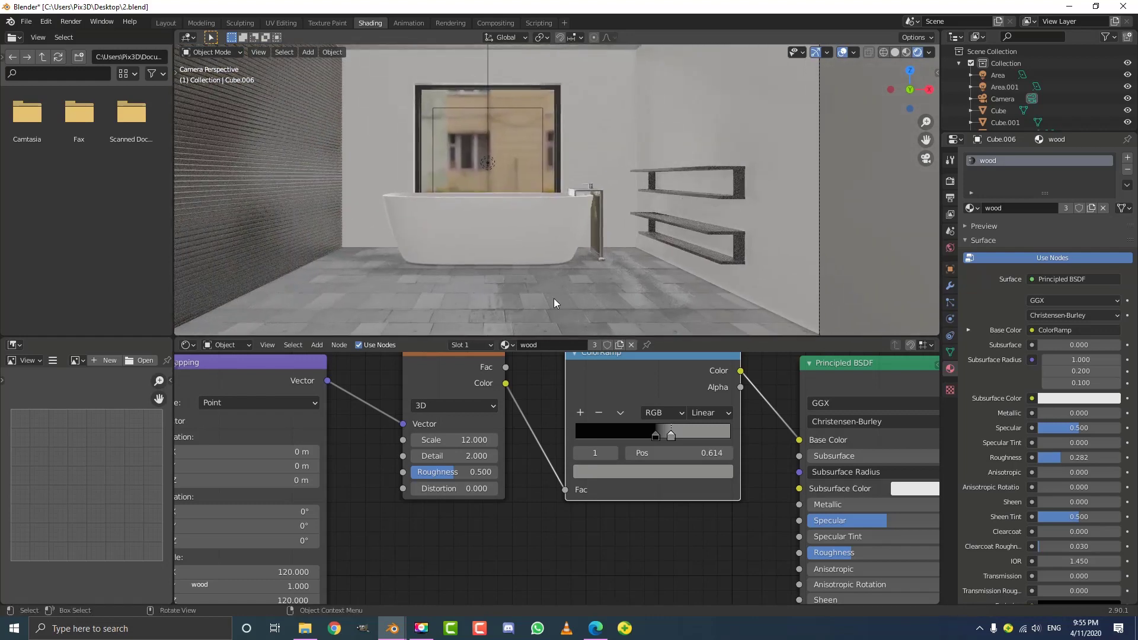
{"action": "left_click", "coordinate": [622, 101]}
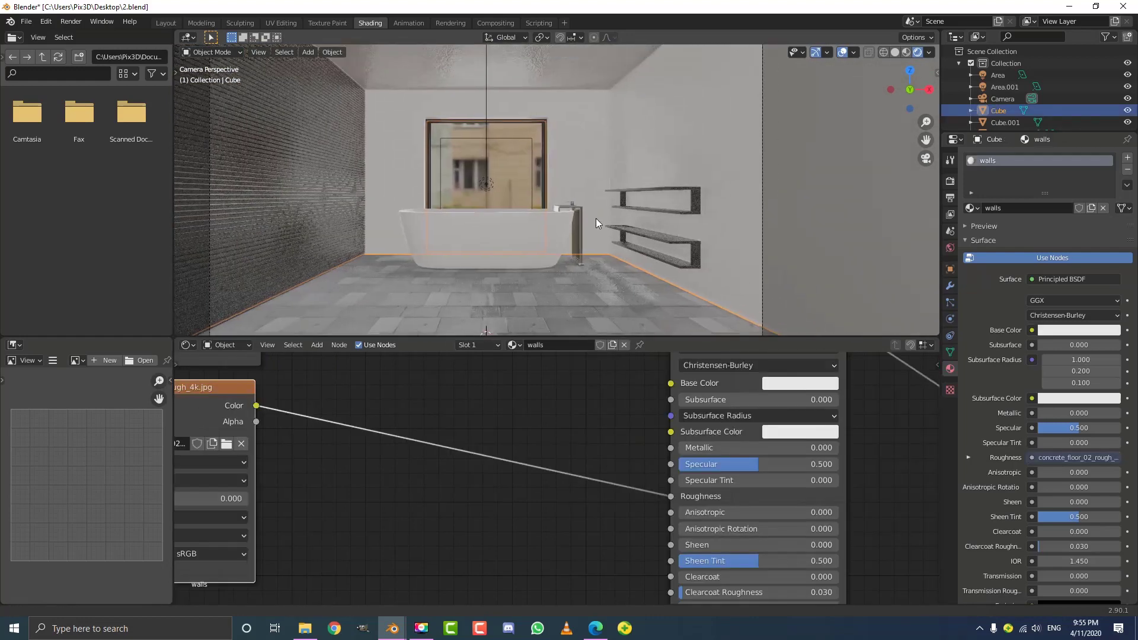
{"action": "scroll", "coordinate": [596, 218], "scroll_direction": "up", "scroll_amount": 6}
{"action": "scroll", "coordinate": [516, 186], "scroll_direction": "down", "scroll_amount": 4}
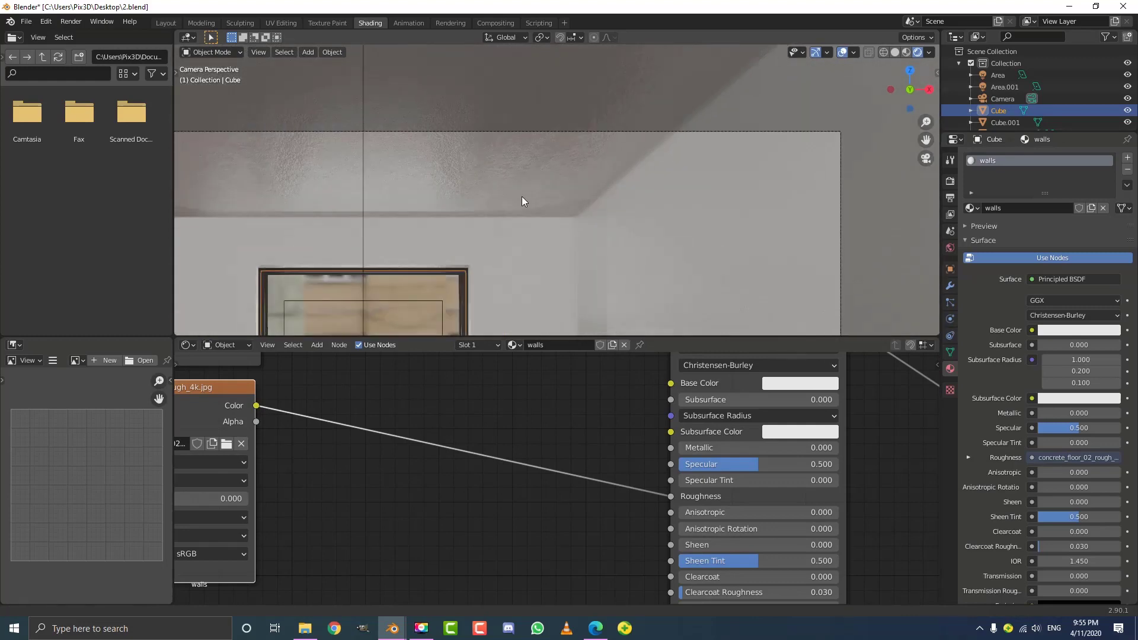
{"action": "middle_click_drag", "start_coordinate": [521, 196], "coordinate": [593, 84], "text": "shift"}
{"action": "scroll", "coordinate": [517, 215], "scroll_direction": "up", "scroll_amount": 3}
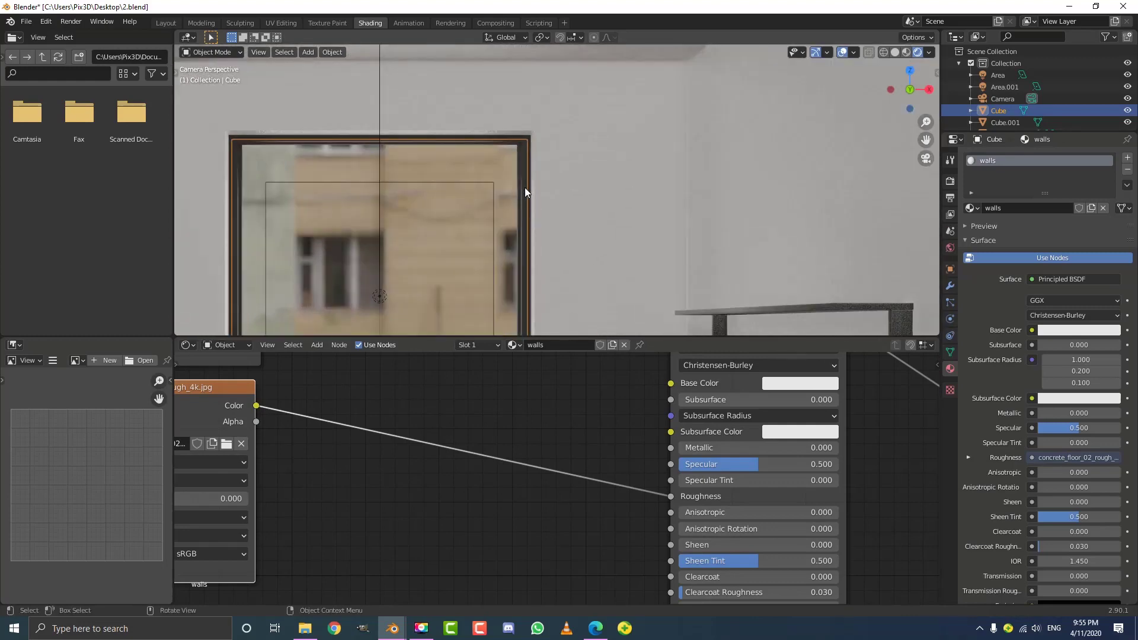
{"action": "left_click", "coordinate": [525, 188]}
{"action": "scroll", "coordinate": [524, 237], "scroll_direction": "down", "scroll_amount": 3}
{"action": "middle_click_drag", "start_coordinate": [523, 261], "coordinate": [551, 158], "text": "shift"}
{"action": "left_click", "coordinate": [507, 119]}
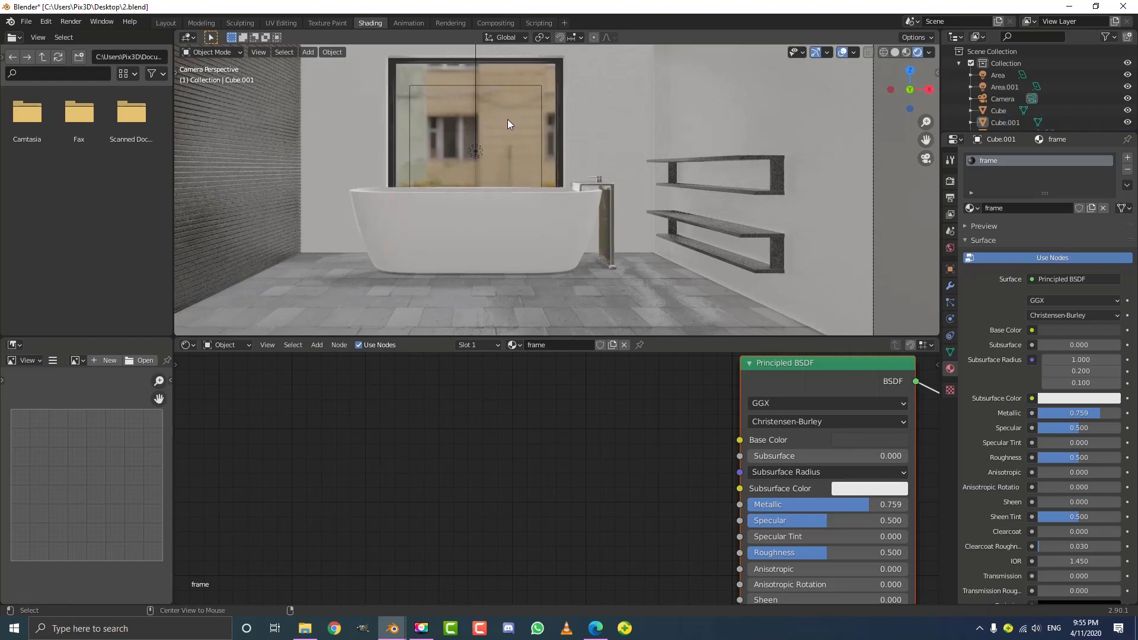
{"action": "scroll", "coordinate": [458, 208], "scroll_direction": "down", "scroll_amount": 3}
{"action": "middle_click_drag", "start_coordinate": [474, 225], "coordinate": [483, 234], "text": "shift"}
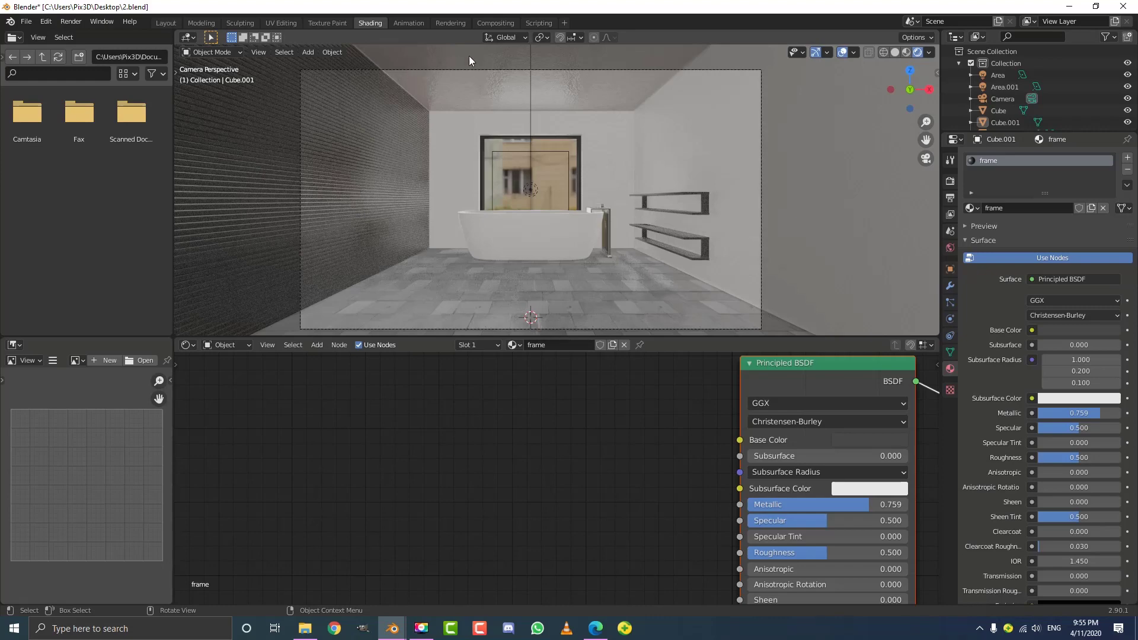
- Inspect the room box from outside and return to the camera view of the window
{"action": "scroll", "coordinate": [491, 184], "scroll_direction": "down", "scroll_amount": 4}
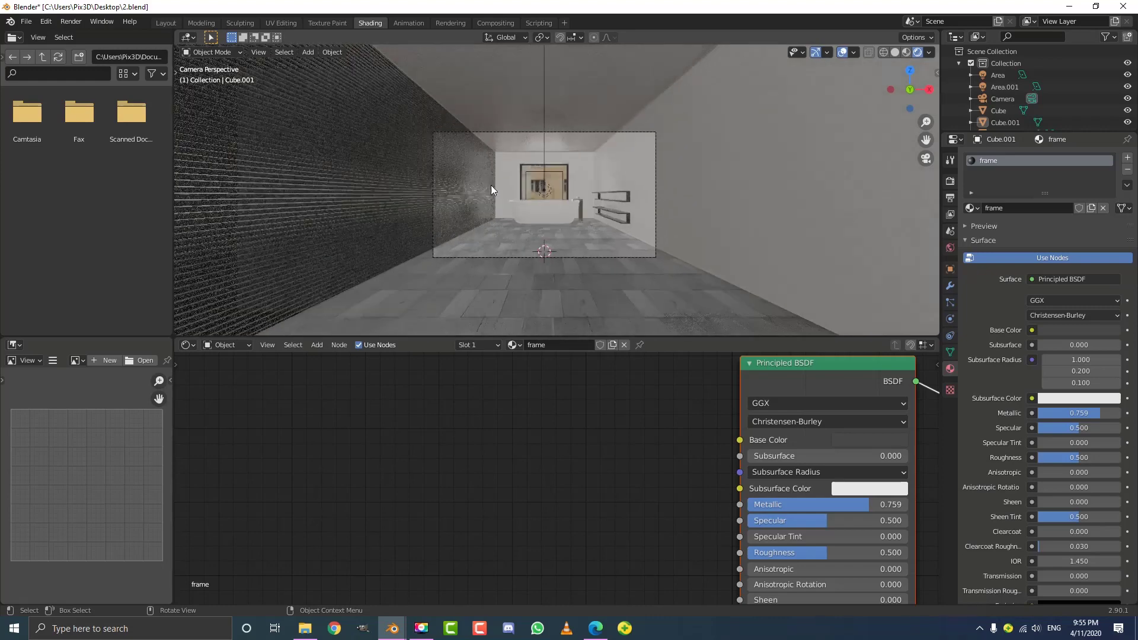
{"action": "middle_click_drag", "start_coordinate": [517, 148], "coordinate": [463, 189]}
{"action": "scroll", "coordinate": [567, 137], "scroll_direction": "down", "scroll_amount": 12}
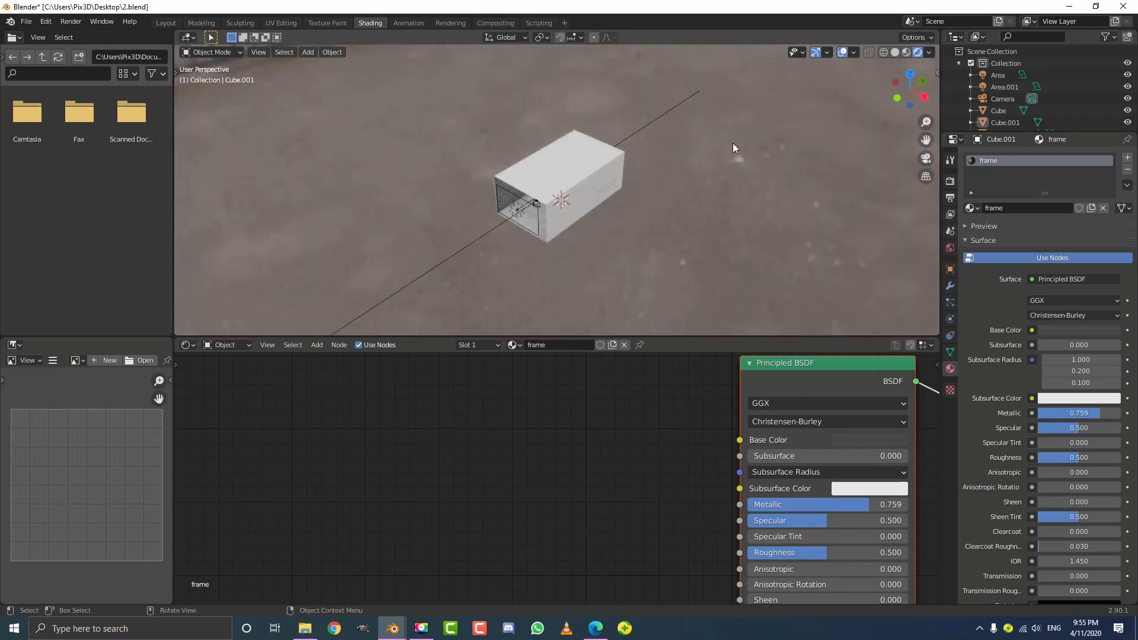
{"action": "middle_click_drag", "start_coordinate": [595, 154], "coordinate": [618, 143]}
{"action": "scroll", "coordinate": [620, 141], "scroll_direction": "up", "scroll_amount": 8}
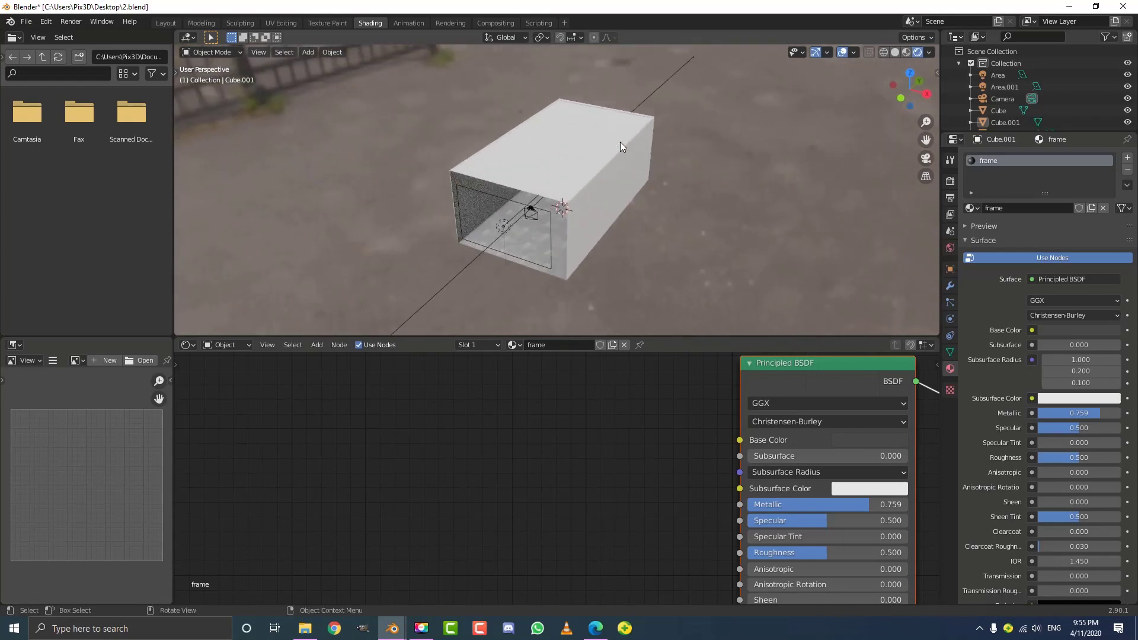
{"action": "key", "text": "KP_0"}
{"action": "scroll", "coordinate": [616, 145], "scroll_direction": "up", "scroll_amount": 6}
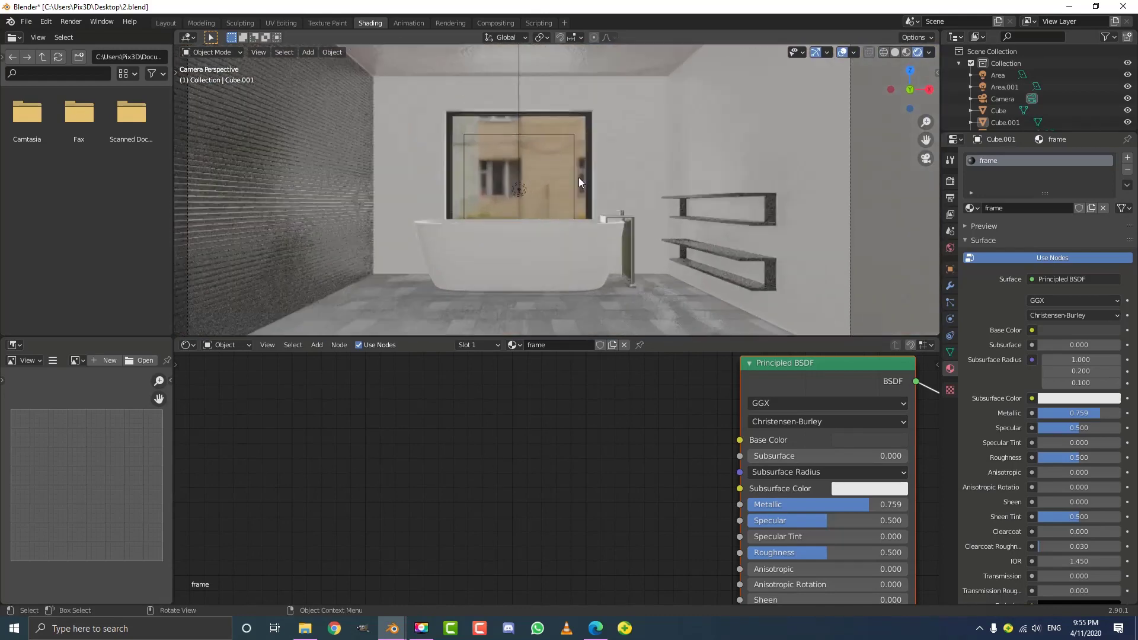
- Switch to the browser to view the Pixabay stream waterfall photo, and check for its image file on the desktop before returning to Blender
{"action": "left_click", "coordinate": [595, 628]}
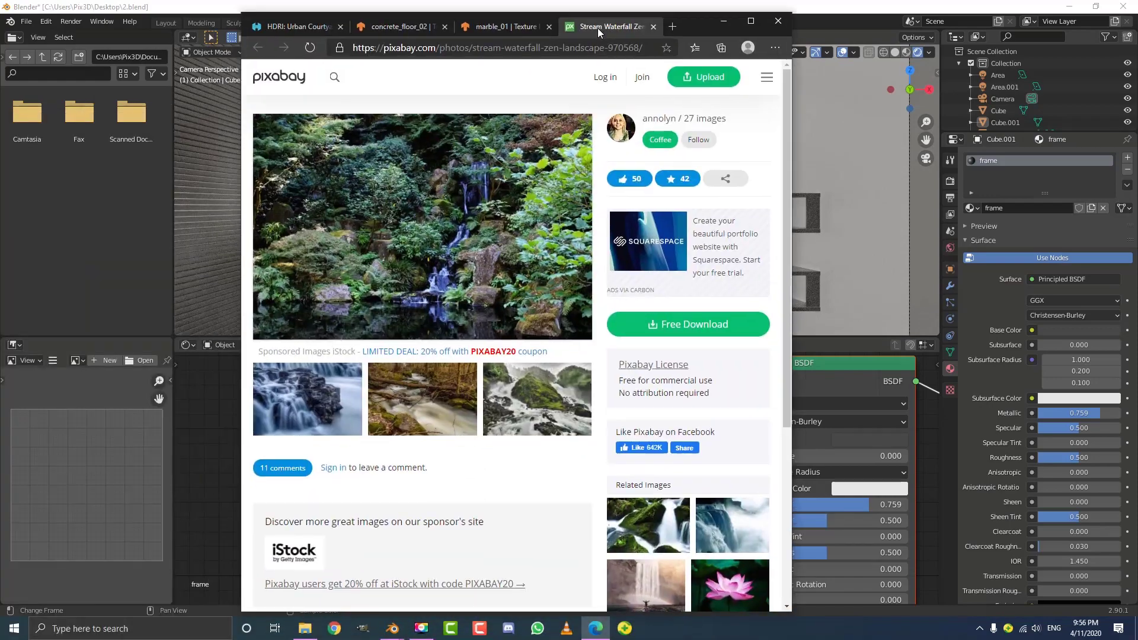
{"action": "left_click", "coordinate": [751, 22]}
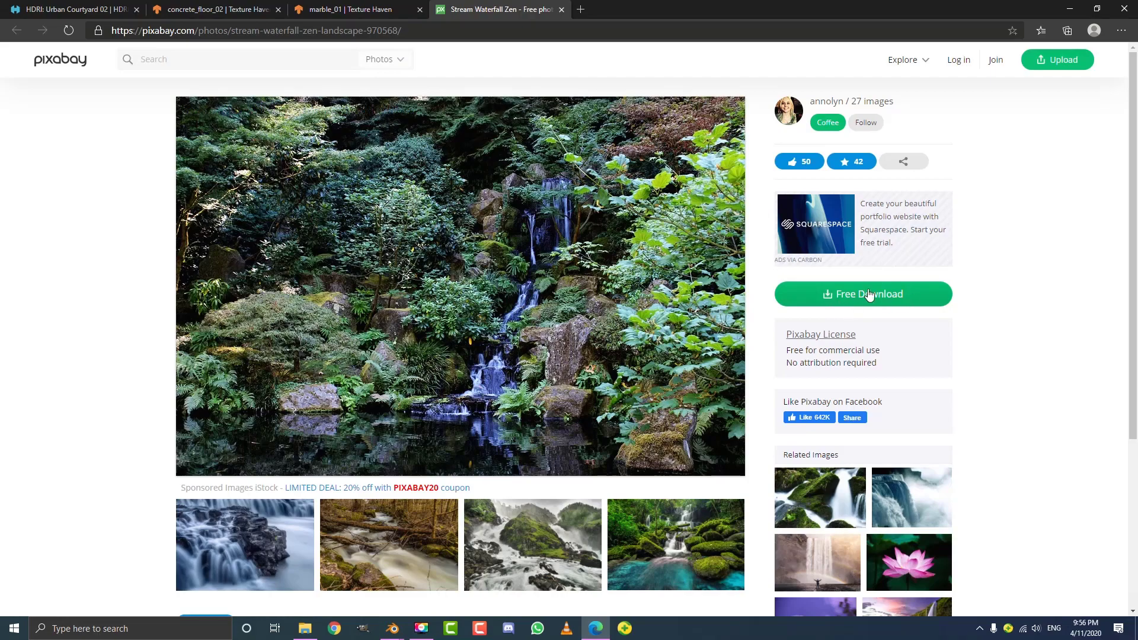
{"action": "left_click", "coordinate": [1069, 9]}
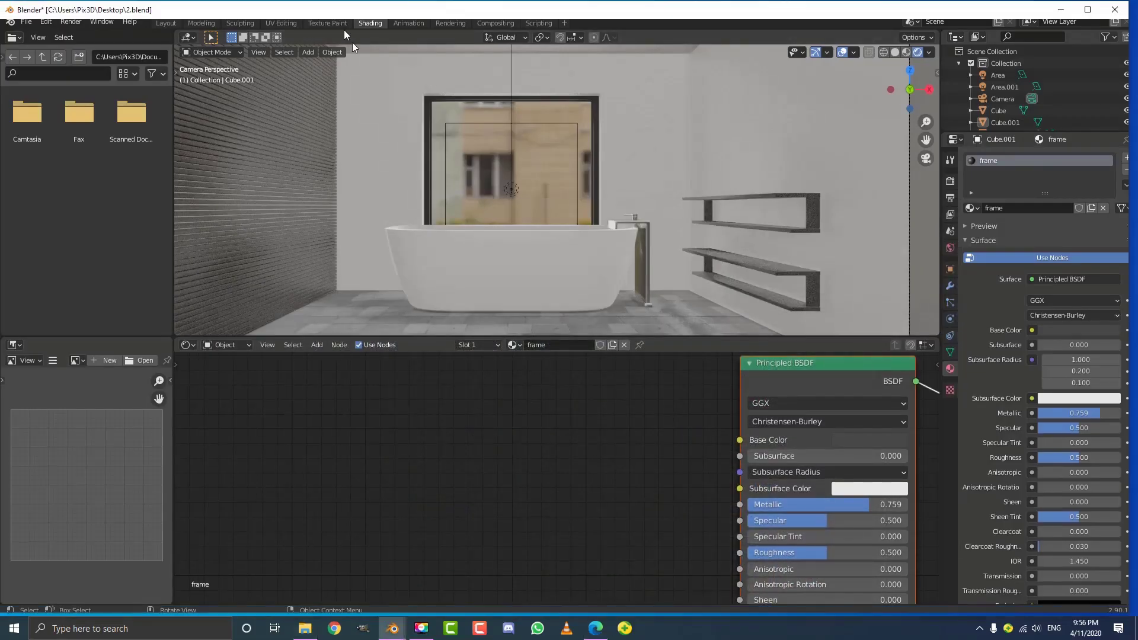
{"action": "left_click_drag", "start_coordinate": [349, 9], "coordinate": [368, 278]}
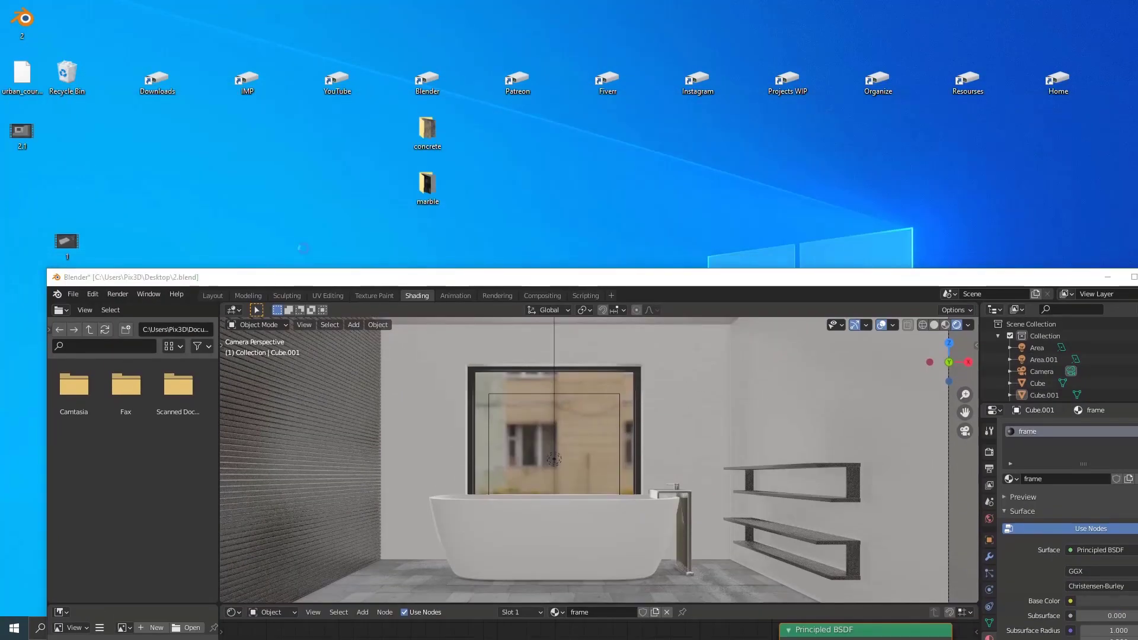
{"action": "left_click_drag", "start_coordinate": [342, 212], "coordinate": [301, 178]}
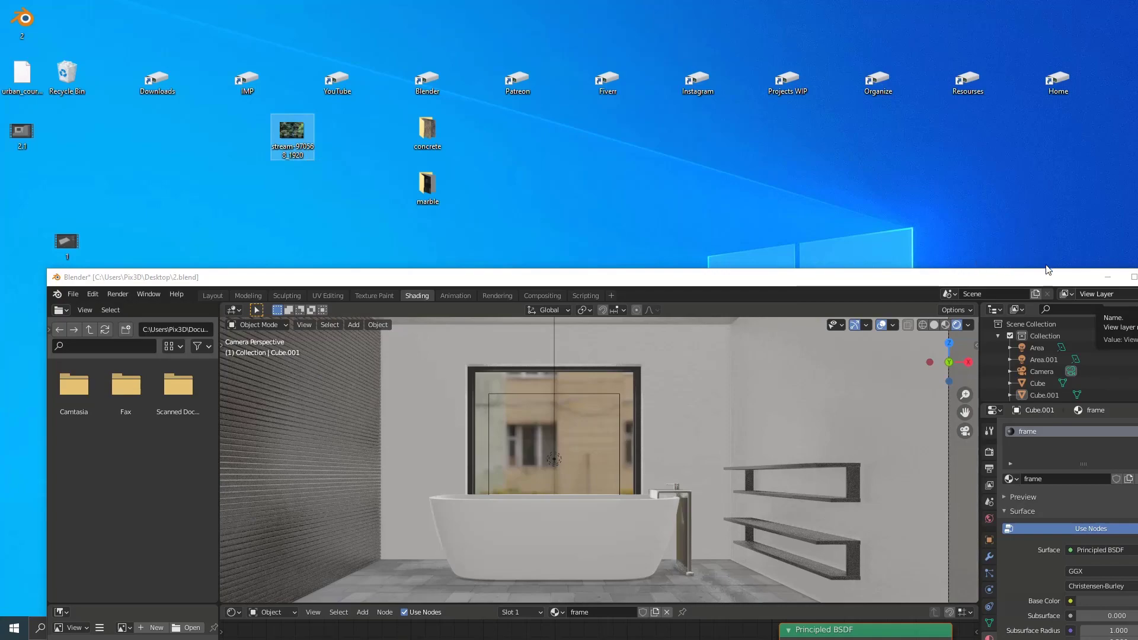
{"action": "left_click_drag", "start_coordinate": [1136, 284], "coordinate": [1067, 232]}
{"action": "left_click", "coordinate": [1066, 227]}
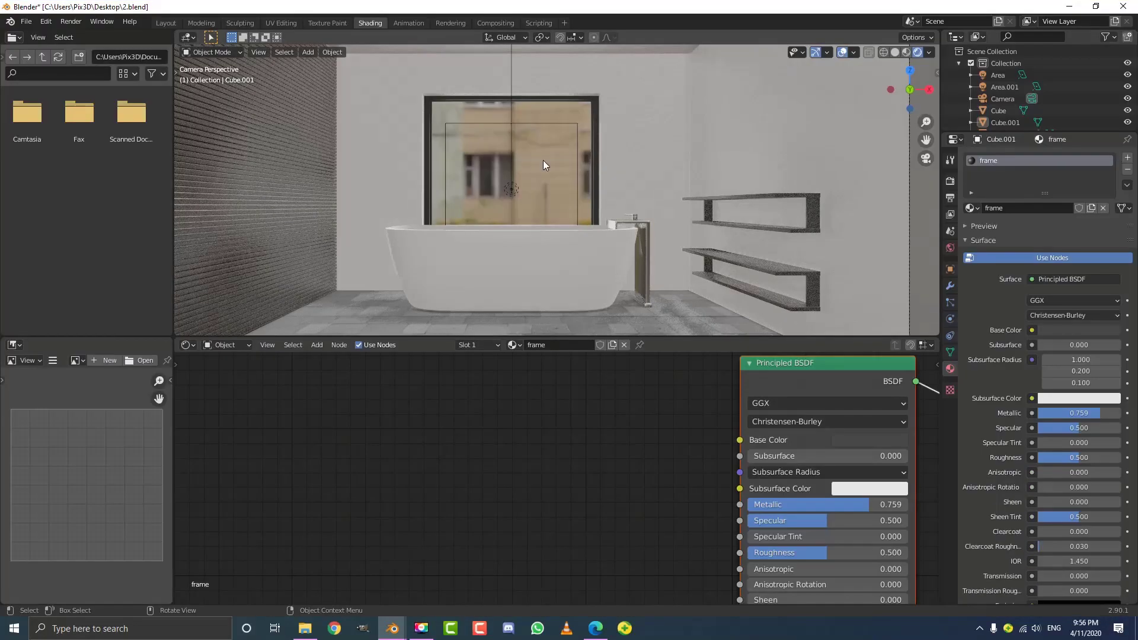
- Switch the viewport to solid shading, add a plane and rotate it 90° about the X axis
{"action": "scroll", "coordinate": [534, 149], "scroll_direction": "down", "scroll_amount": 5}
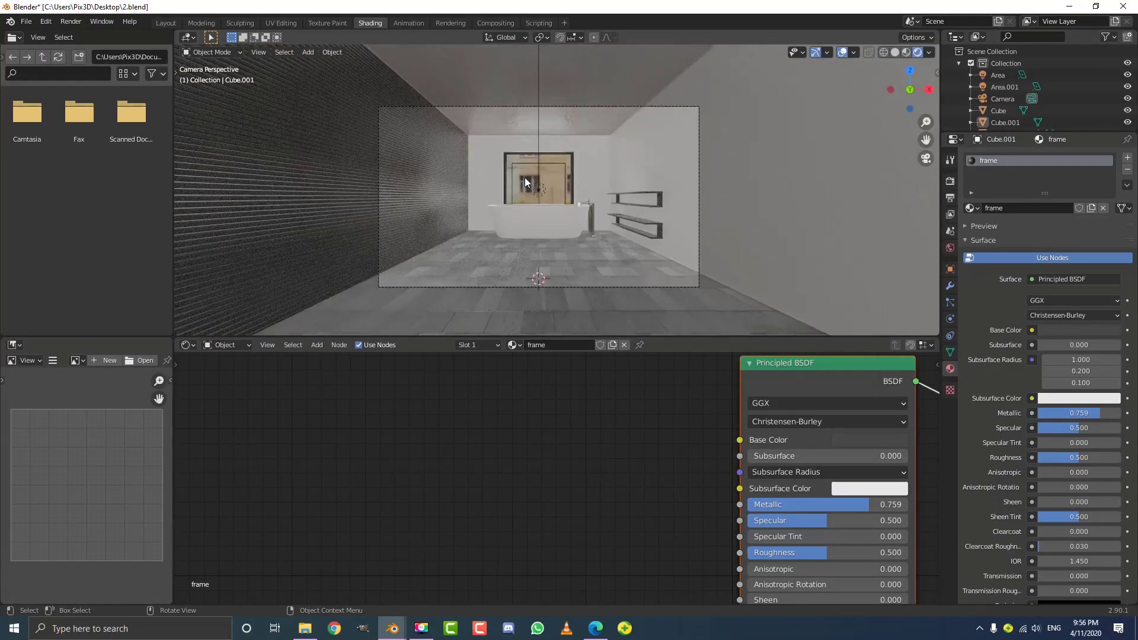
{"action": "middle_click_drag", "start_coordinate": [544, 169], "coordinate": [532, 183]}
{"action": "key", "text": "z"}
{"action": "left_click", "coordinate": [614, 187]}
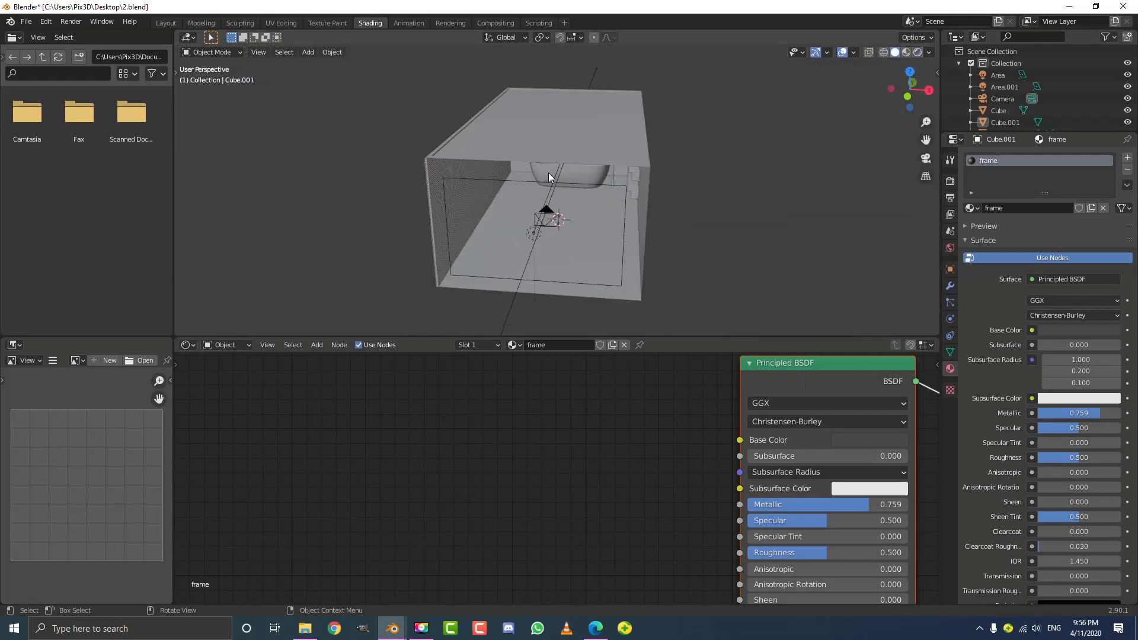
{"action": "key", "text": "shift+a"}
{"action": "mouse_move", "coordinate": [534, 171]}
{"action": "left_click", "coordinate": [572, 172]}
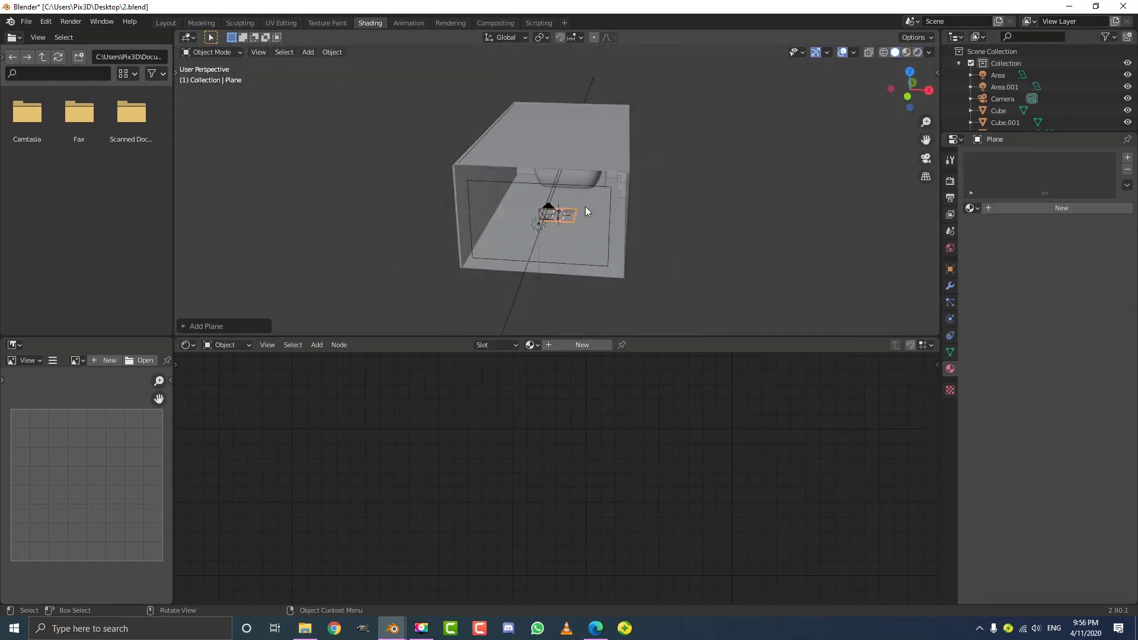
{"action": "type", "text": "rx90"}
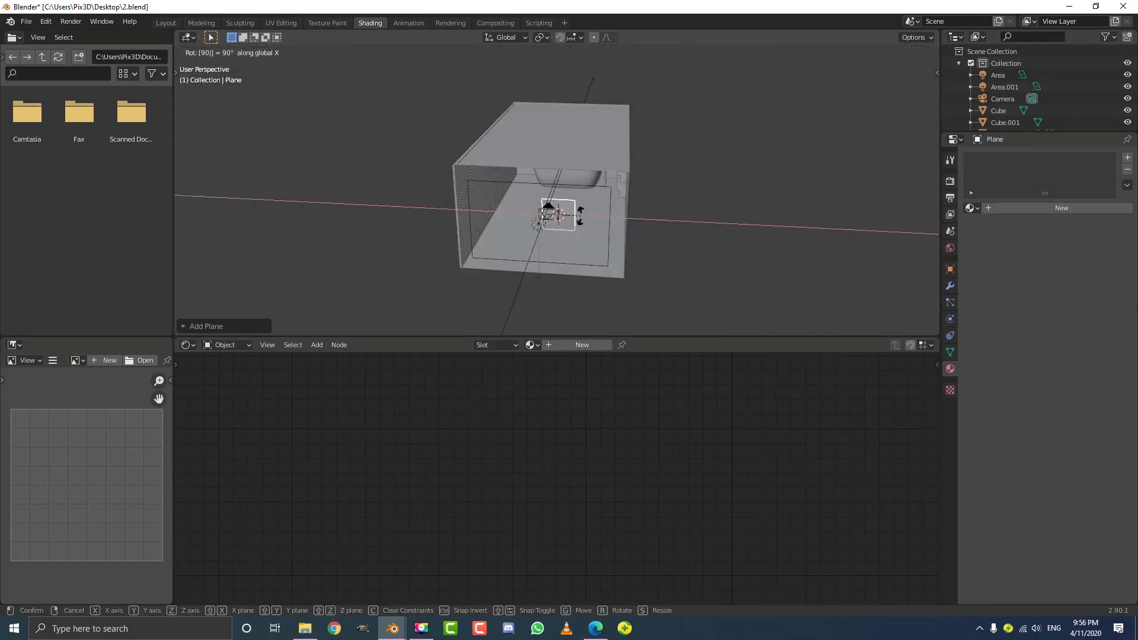
{"action": "key", "text": "Return"}
- Move the plane outside the room behind the window wall and scale it up to serve as a backdrop
{"action": "middle_click_drag", "start_coordinate": [624, 209], "coordinate": [578, 208]}
{"action": "key", "text": "g"}
{"action": "left_click", "coordinate": [734, 129]}
{"action": "middle_click_drag", "start_coordinate": [734, 130], "coordinate": [770, 213]}
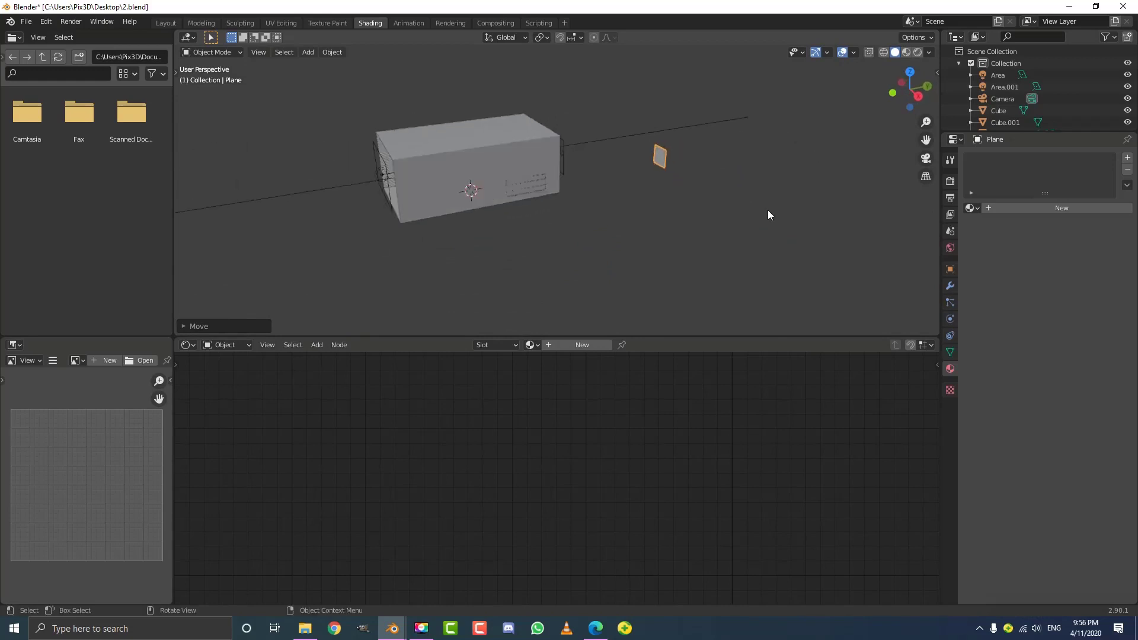
{"action": "key", "text": "s"}
{"action": "left_click", "coordinate": [492, 293]}
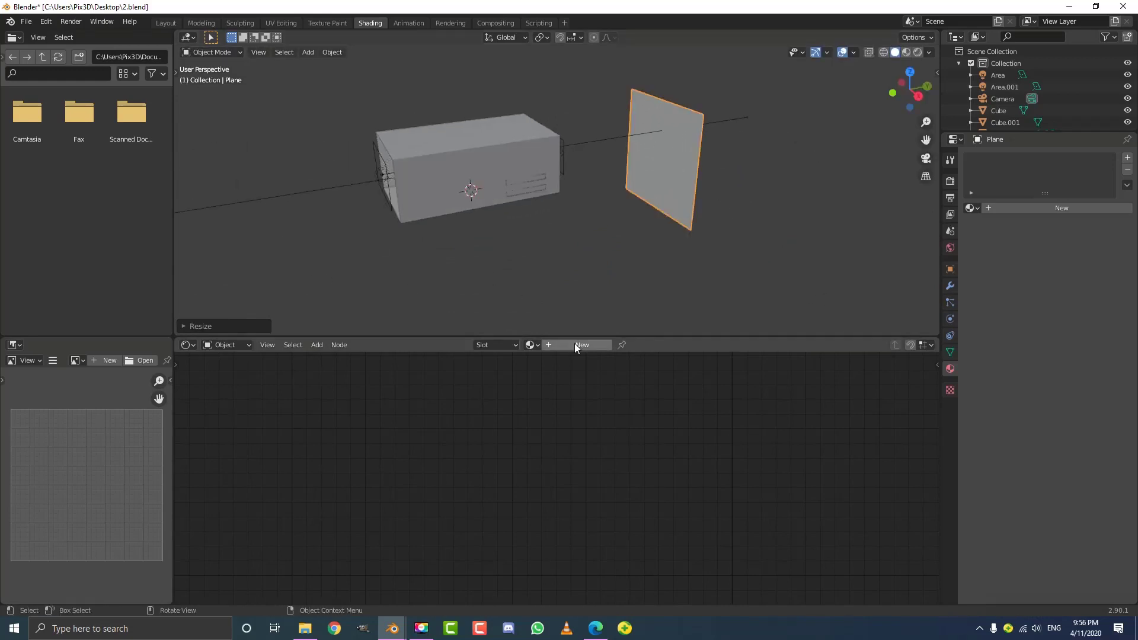
- Create a new material named forest on the backdrop plane and delete its Principled BSDF node
{"action": "left_click", "coordinate": [574, 344]}
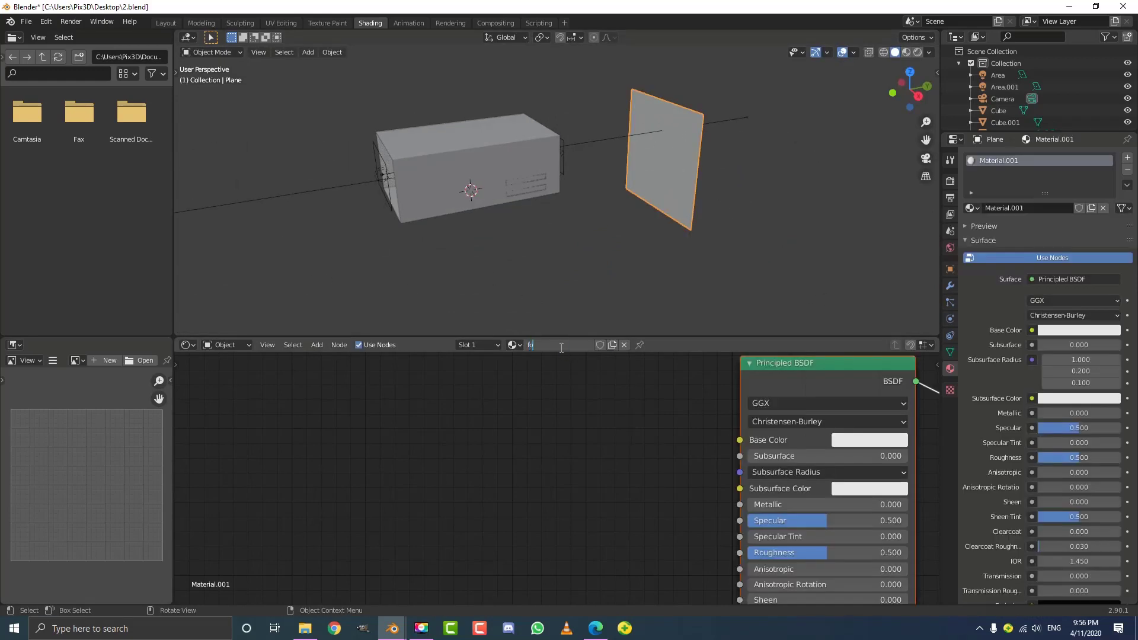
{"action": "key", "text": "Return"}
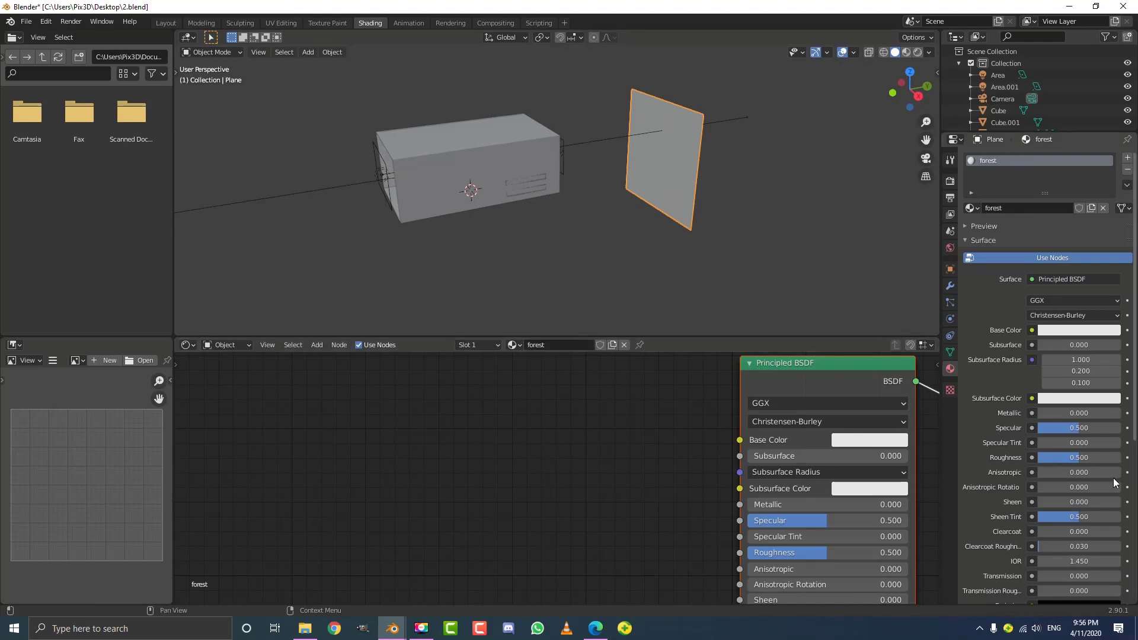
{"action": "scroll", "coordinate": [675, 405], "scroll_direction": "down", "scroll_amount": 7}
{"action": "middle_click_drag", "start_coordinate": [705, 394], "coordinate": [598, 387]}
{"action": "scroll", "coordinate": [596, 408], "scroll_direction": "up", "scroll_amount": 3}
{"action": "scroll", "coordinate": [565, 399], "scroll_direction": "down", "scroll_amount": 3}
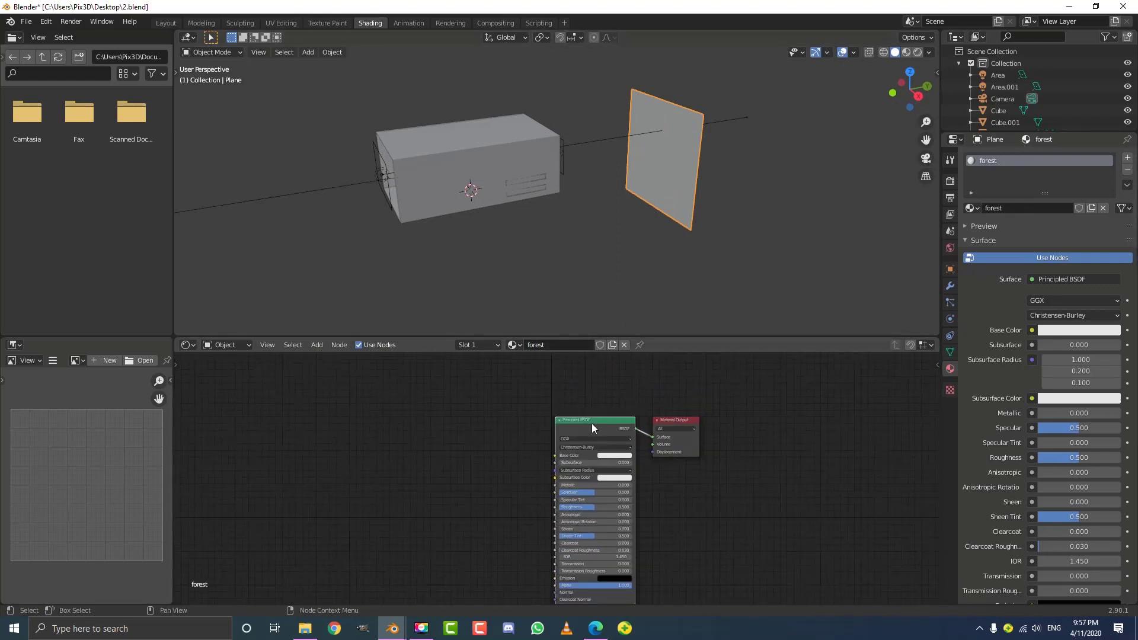
{"action": "scroll", "coordinate": [568, 421], "scroll_direction": "up", "scroll_amount": 2}
{"action": "key", "text": "x"}
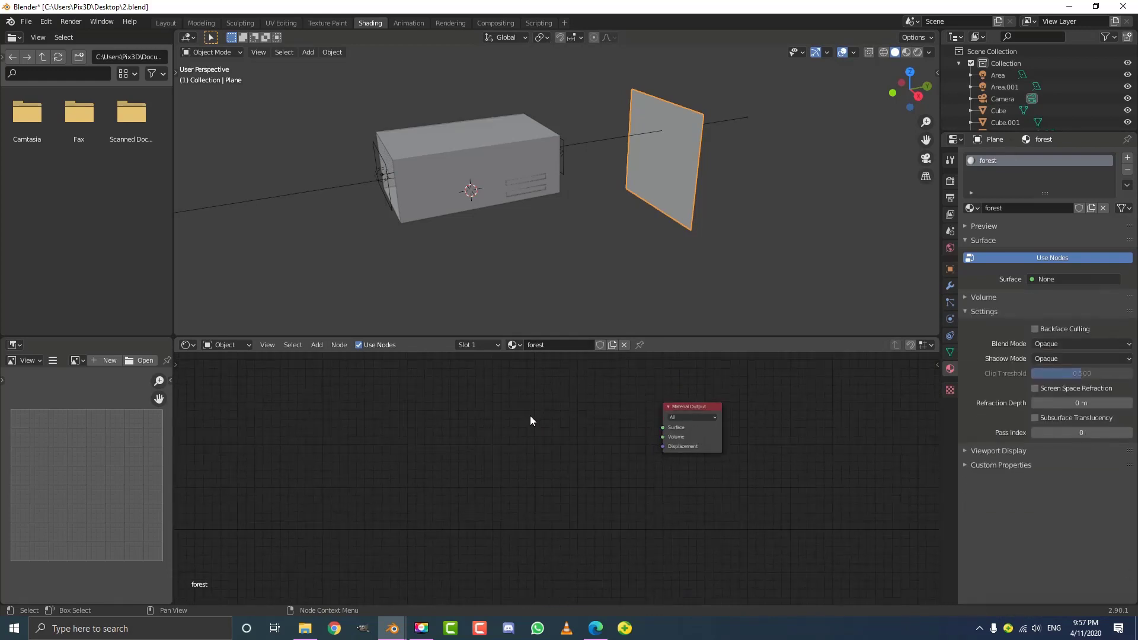
- Add an Emission node to the forest material and connect it to the Material Output's Surface input
{"action": "key", "text": "shift+a"}
{"action": "left_click", "coordinate": [531, 417]}
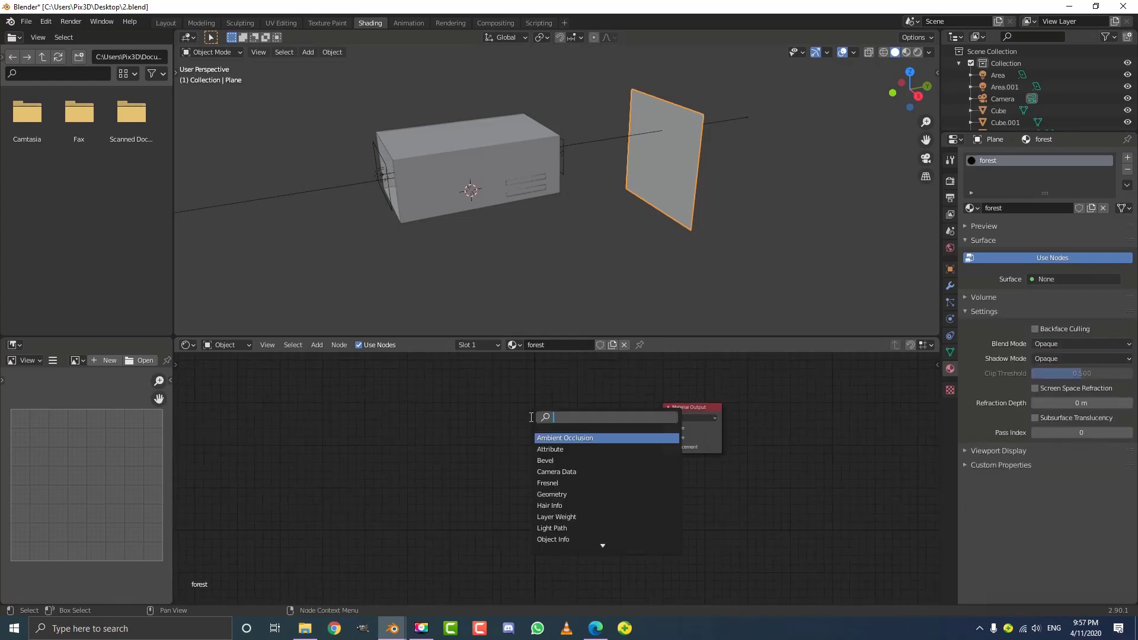
{"action": "type", "text": "em"}
{"action": "key", "text": "Return"}
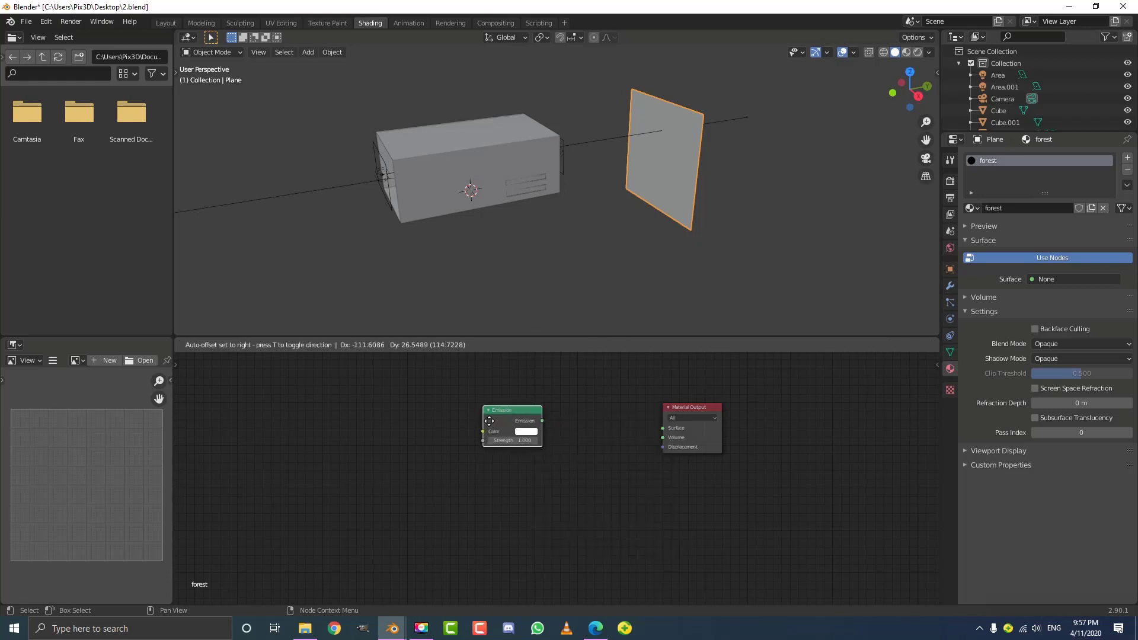
{"action": "left_click_drag", "start_coordinate": [521, 416], "coordinate": [663, 430]}
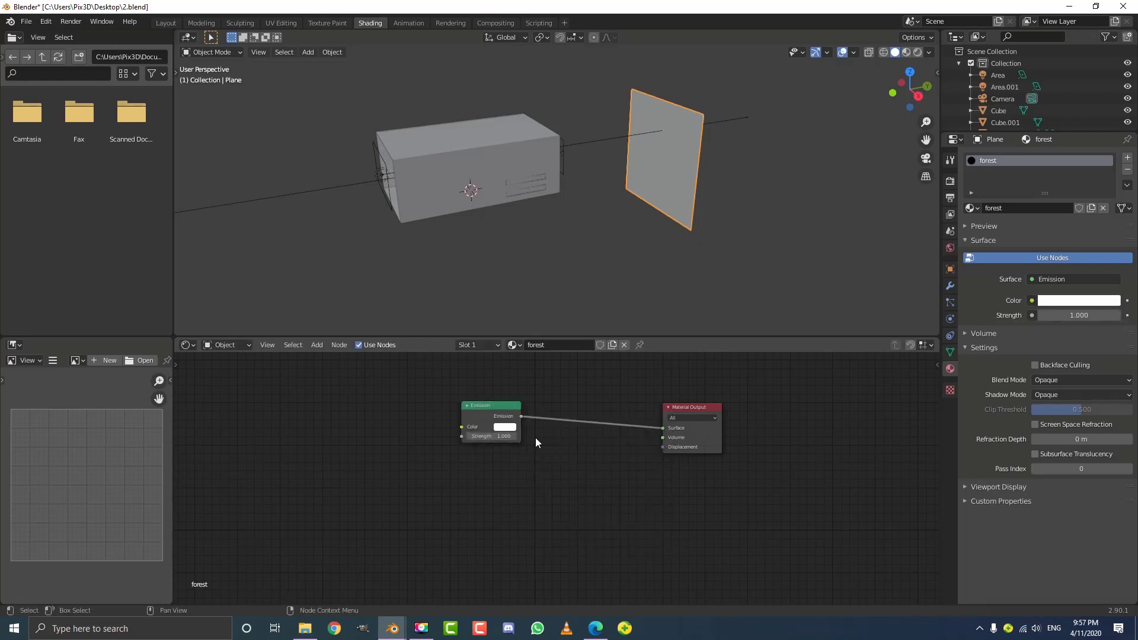
- Add an Image Texture with Mapping and Texture Coordinate nodes to the Emission color, and move them clear of the Emission node
{"action": "middle_click_drag", "start_coordinate": [516, 431], "coordinate": [574, 454]}
{"action": "scroll", "coordinate": [573, 453], "scroll_direction": "up", "scroll_amount": 4}
{"action": "mouse_move", "coordinate": [532, 415]}
{"action": "left_mouse_down"}
{"action": "mouse_move", "coordinate": [543, 441]}
{"action": "mouse_move", "coordinate": [533, 423]}
{"action": "left_mouse_up"}
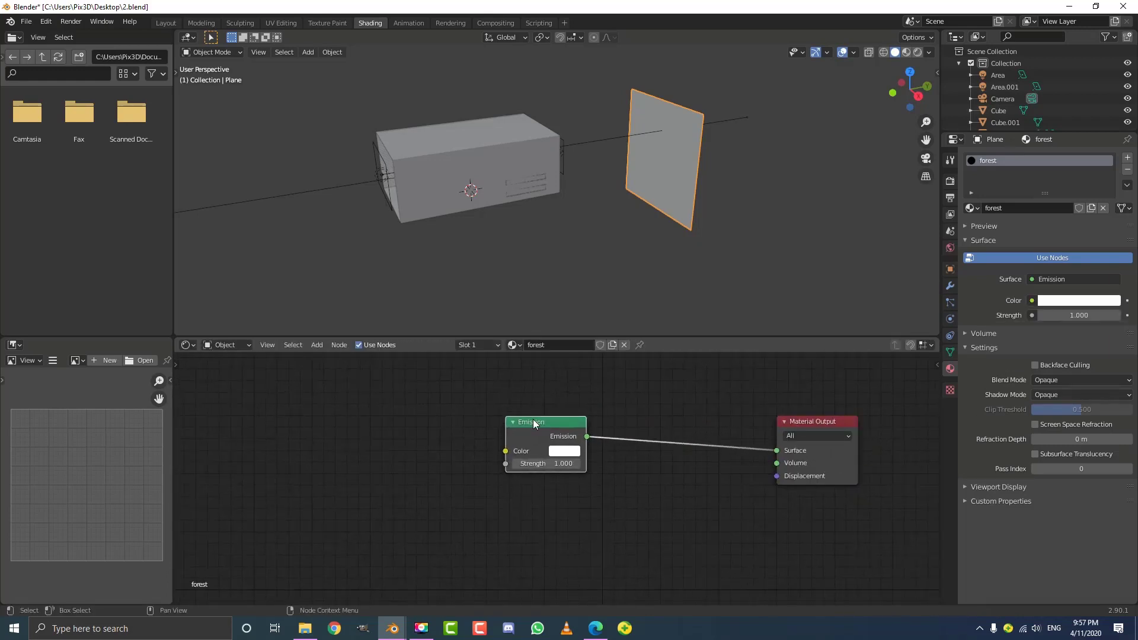
{"action": "key", "text": "ctrl+t"}
{"action": "scroll", "coordinate": [534, 423], "scroll_direction": "down", "scroll_amount": 3}
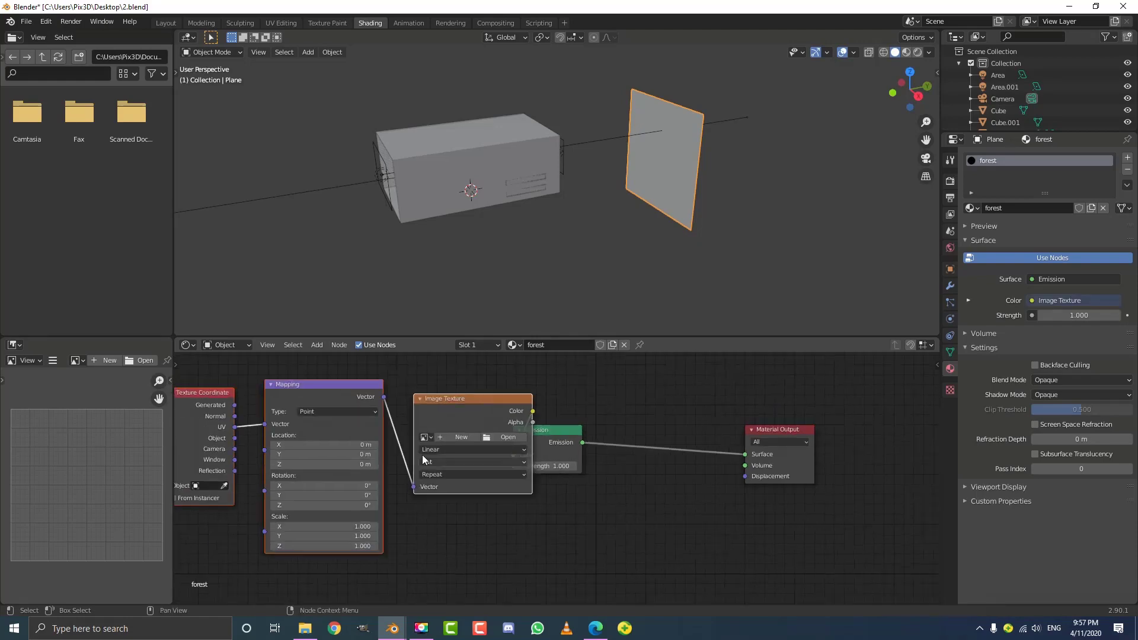
{"action": "middle_click_drag", "start_coordinate": [427, 444], "coordinate": [559, 449]}
{"action": "key", "text": "g"}
{"action": "left_click", "coordinate": [483, 449]}
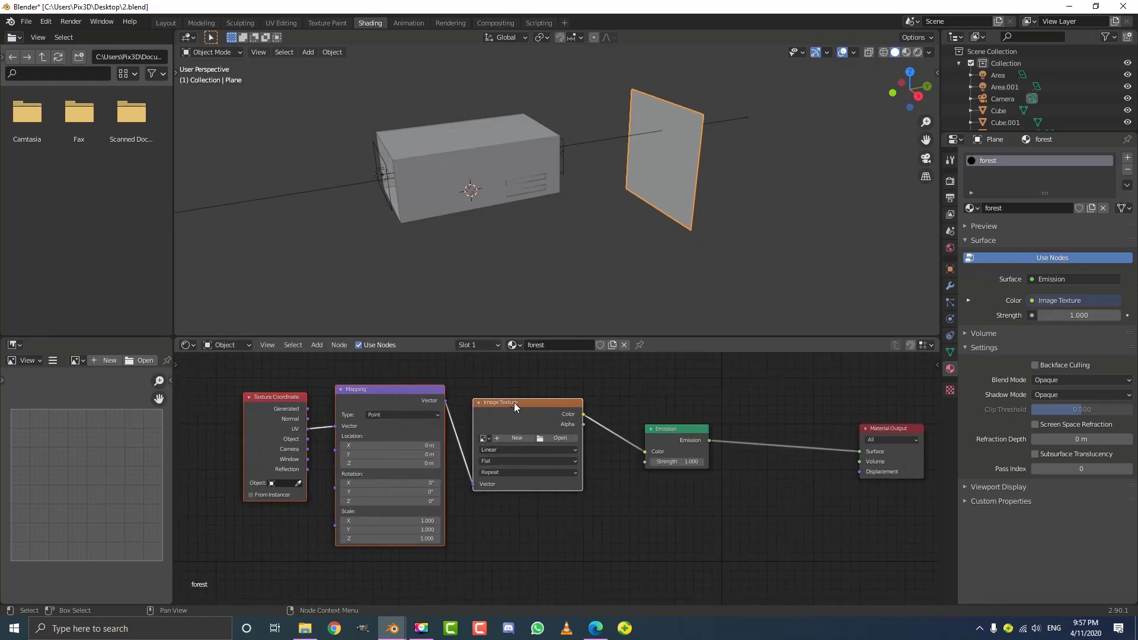
- Load stream-970568_1920.jpg from the desktop into the Image Texture node
{"action": "scroll", "coordinate": [546, 432], "scroll_direction": "up", "scroll_amount": 2}
{"action": "left_click", "coordinate": [548, 433]}
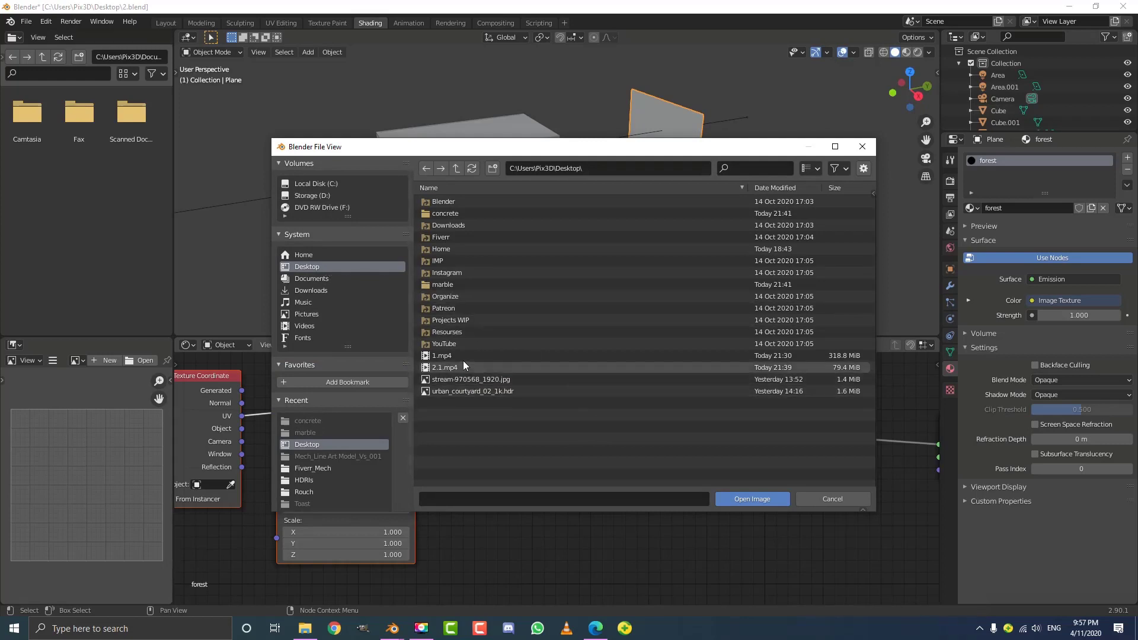
{"action": "left_click", "coordinate": [461, 391]}
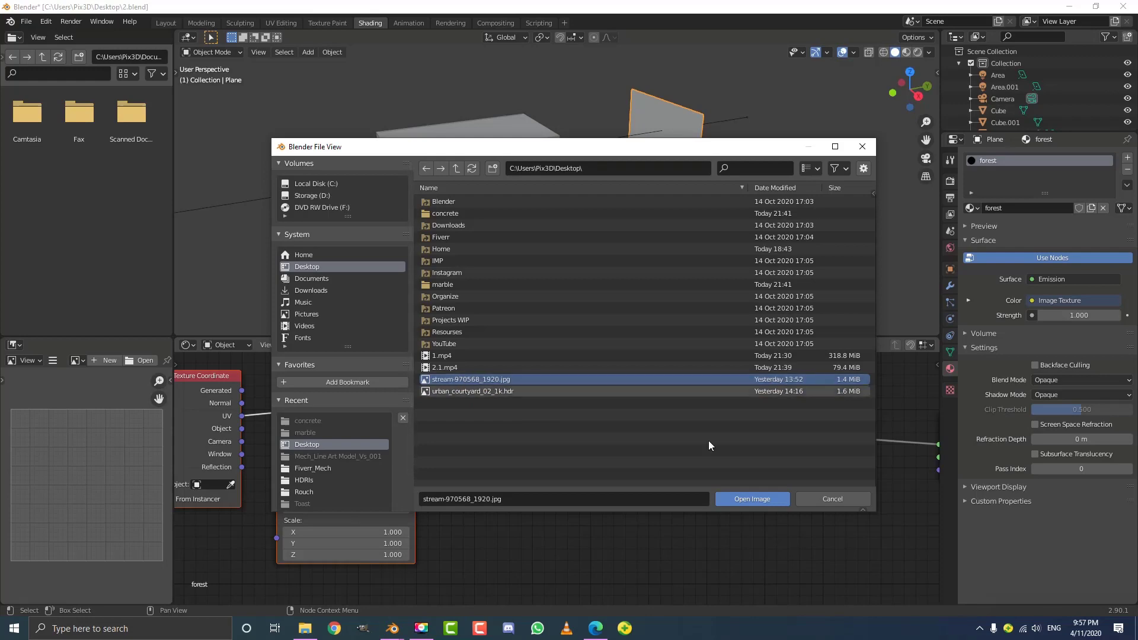
{"action": "left_click", "coordinate": [770, 498]}
- Switch the viewport to Material Preview and inspect the photo on the backdrop plane
{"action": "scroll", "coordinate": [544, 211], "scroll_direction": "down", "scroll_amount": 5}
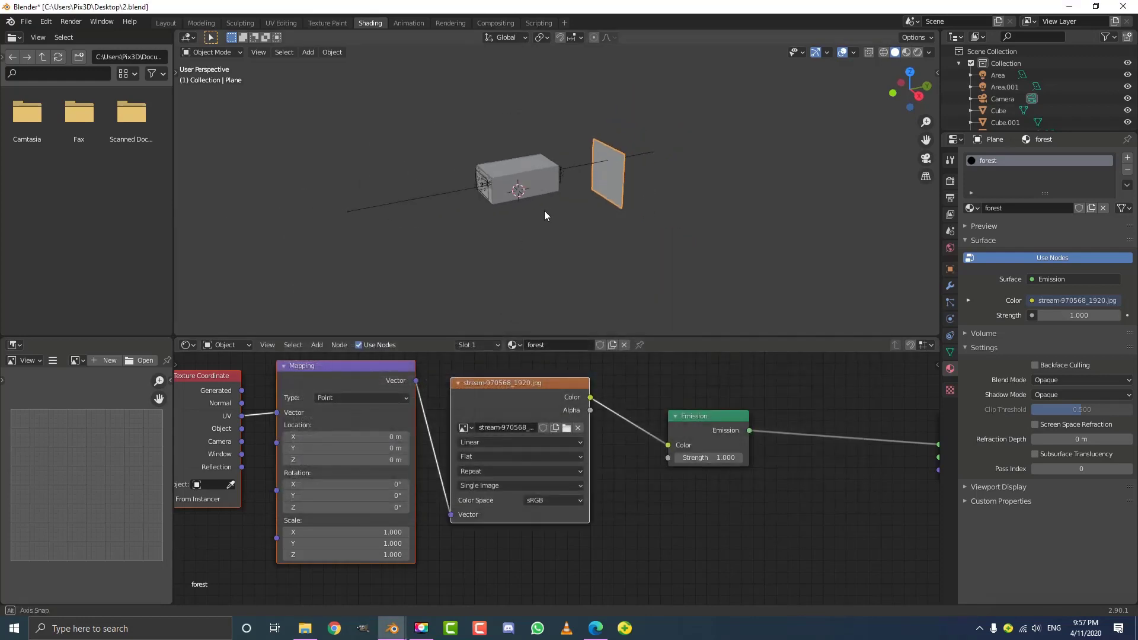
{"action": "middle_click_drag", "start_coordinate": [544, 211], "coordinate": [564, 205]}
{"action": "scroll", "coordinate": [617, 170], "scroll_direction": "up", "scroll_amount": 5}
{"action": "key", "text": "z"}
{"action": "left_click", "coordinate": [610, 240]}
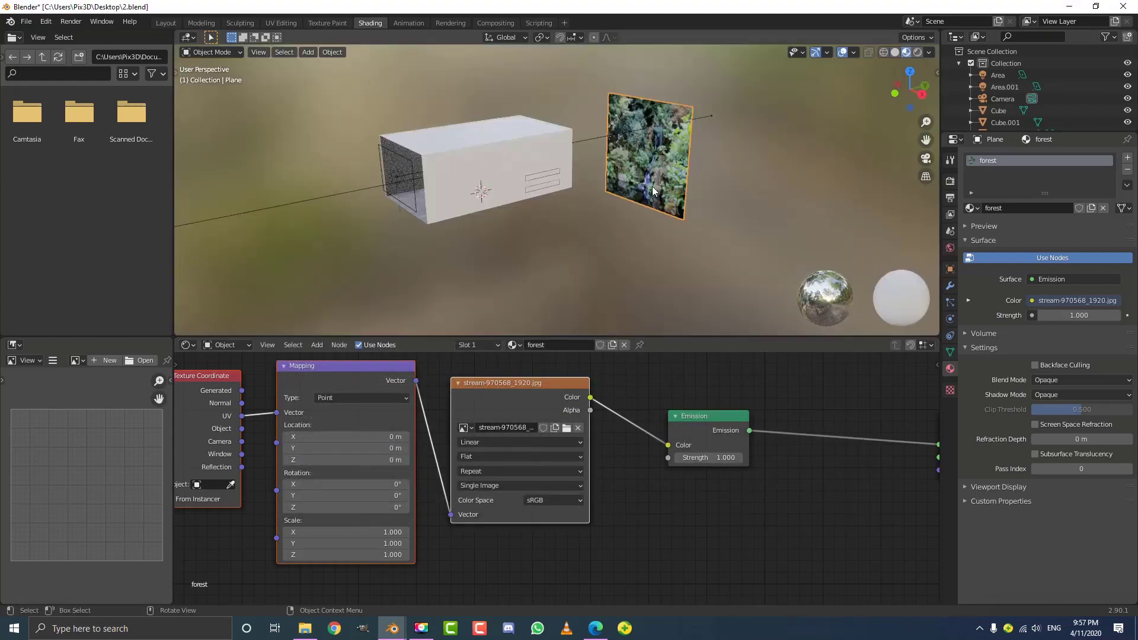
{"action": "mouse_move", "coordinate": [652, 186]}
{"action": "middle_mouse_down"}
{"action": "mouse_move", "coordinate": [634, 166]}
{"action": "mouse_move", "coordinate": [579, 158]}
{"action": "middle_mouse_up"}
{"action": "scroll", "coordinate": [617, 141], "scroll_direction": "up", "scroll_amount": 3}
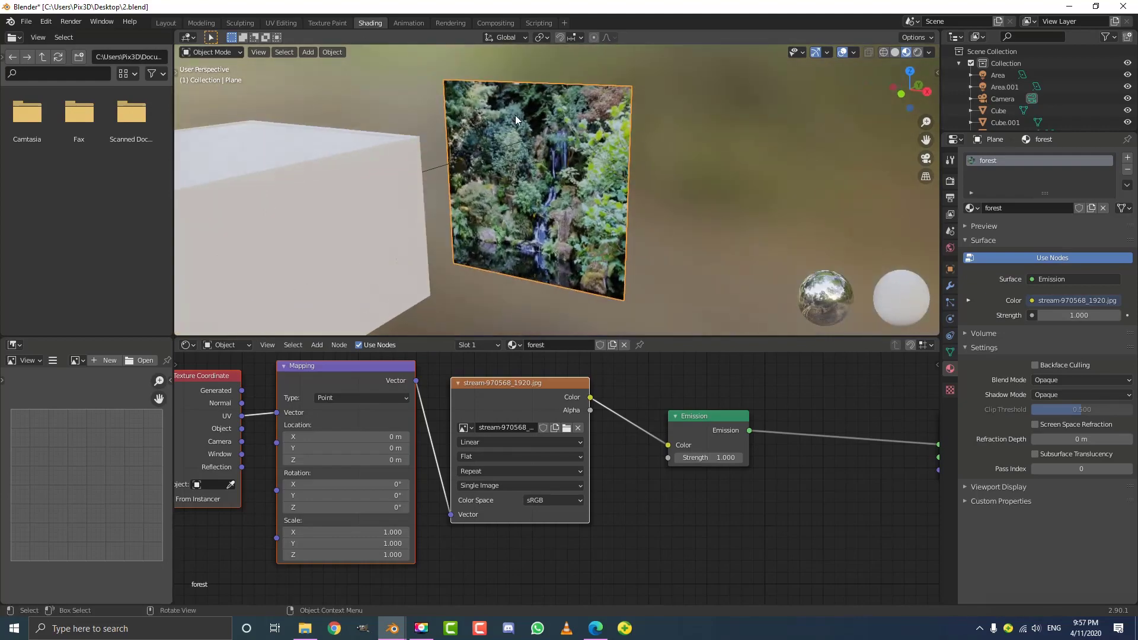
- Switch to the UV Editing workspace for the backdrop plane and show its 3D view in Material Preview
{"action": "left_click", "coordinate": [279, 23]}
{"action": "scroll", "coordinate": [711, 267], "scroll_direction": "down", "scroll_amount": 6}
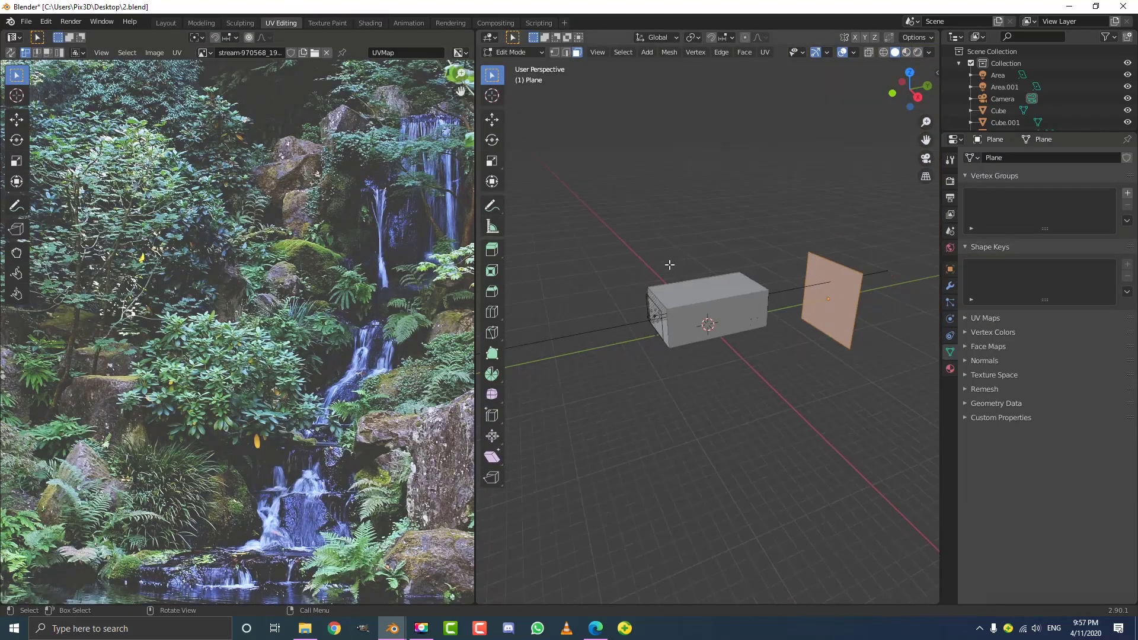
{"action": "scroll", "coordinate": [298, 244], "scroll_direction": "down", "scroll_amount": 4}
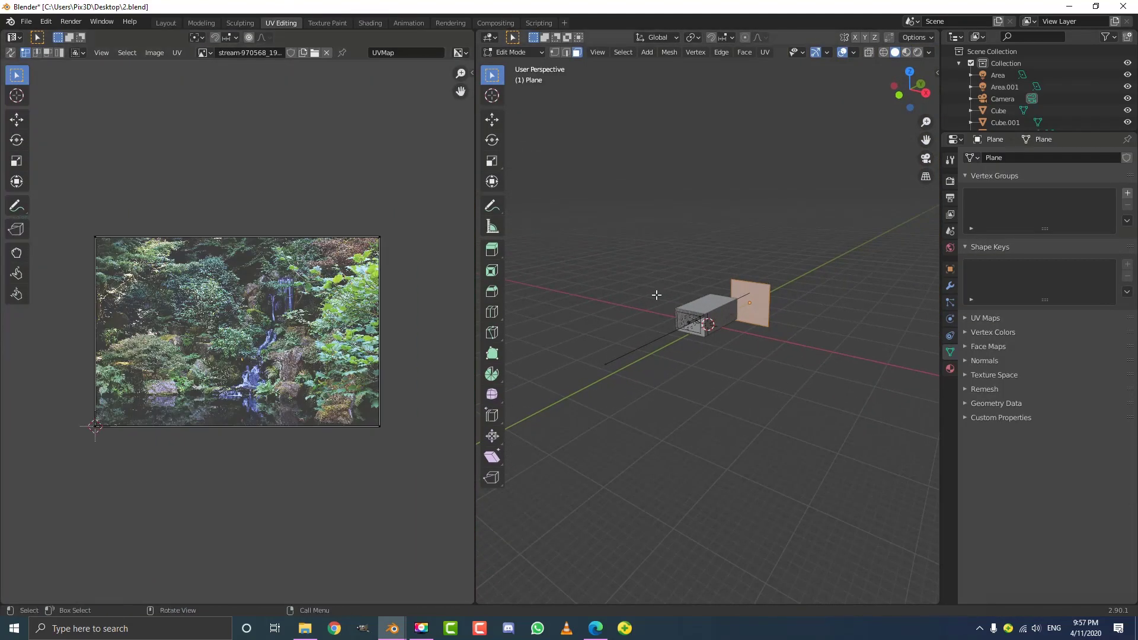
{"action": "key", "text": "z"}
{"action": "left_click", "coordinate": [744, 372]}
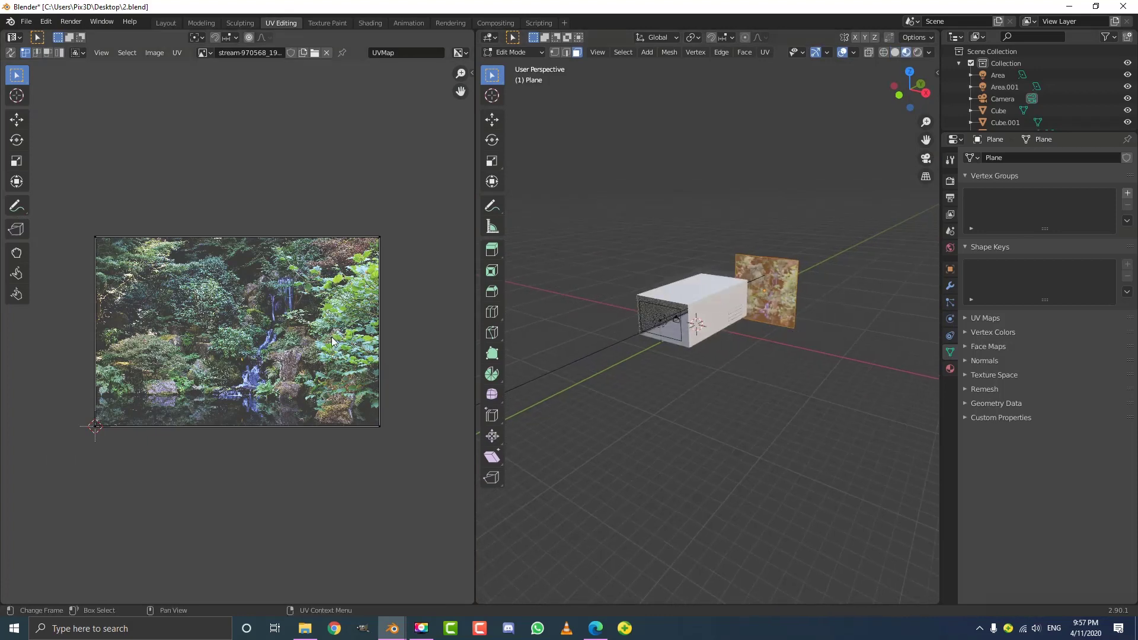
{"action": "middle_click_drag", "start_coordinate": [329, 343], "coordinate": [320, 352]}
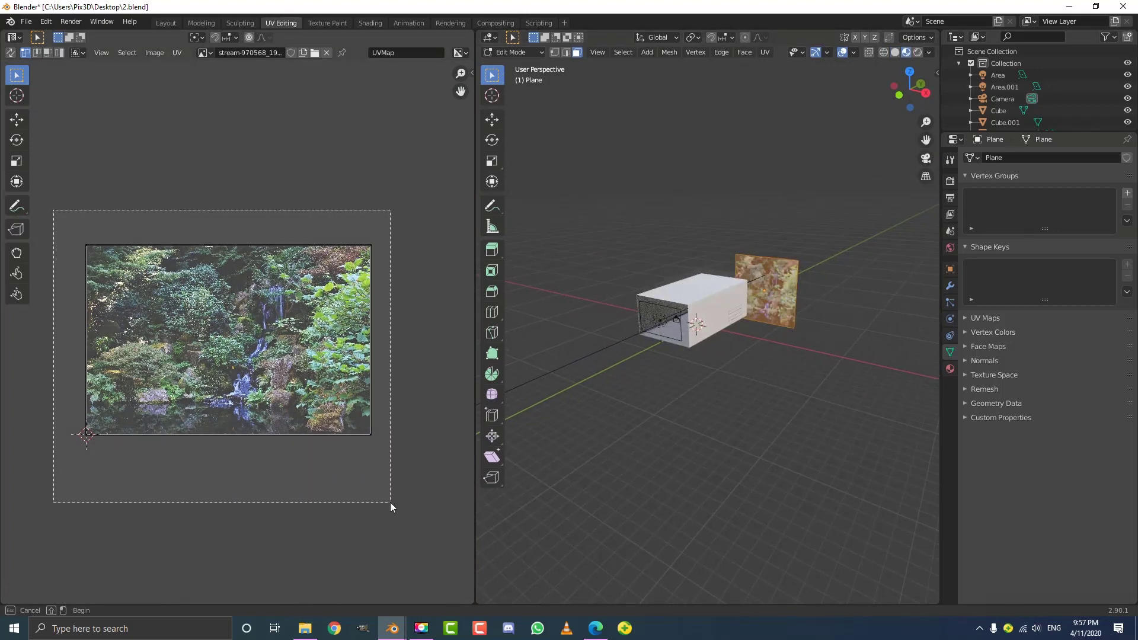
{"action": "key", "text": "a"}
{"action": "key", "text": "s"}
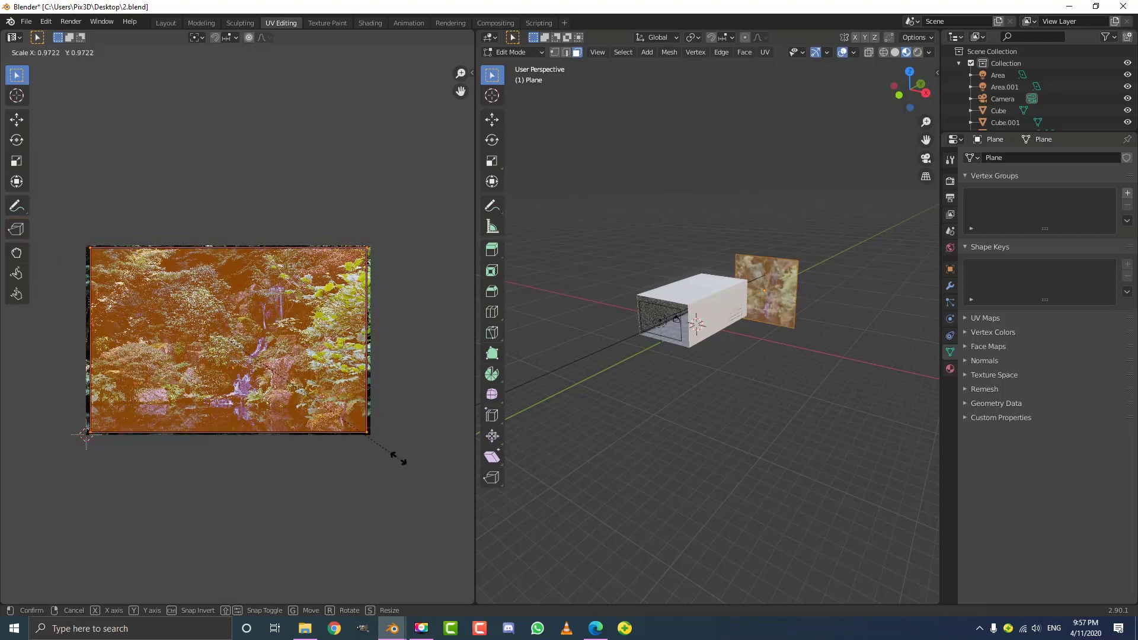
{"action": "right_click", "coordinate": [394, 457]}
- Stretch the backdrop plane's mesh along the X axis to suit the photo's landscape proportions, and return to object mode
{"action": "middle_click_drag", "start_coordinate": [818, 325], "coordinate": [792, 333], "text": "shift"}
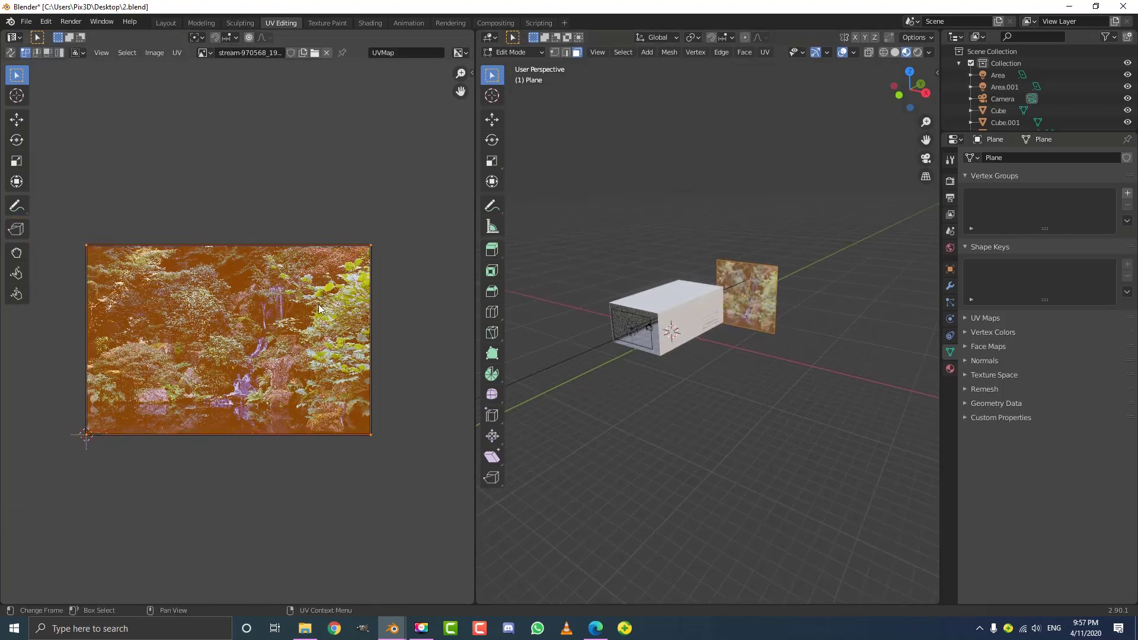
{"action": "scroll", "coordinate": [691, 340], "scroll_direction": "up", "scroll_amount": 5}
{"action": "scroll", "coordinate": [691, 340], "scroll_direction": "up", "scroll_amount": 2}
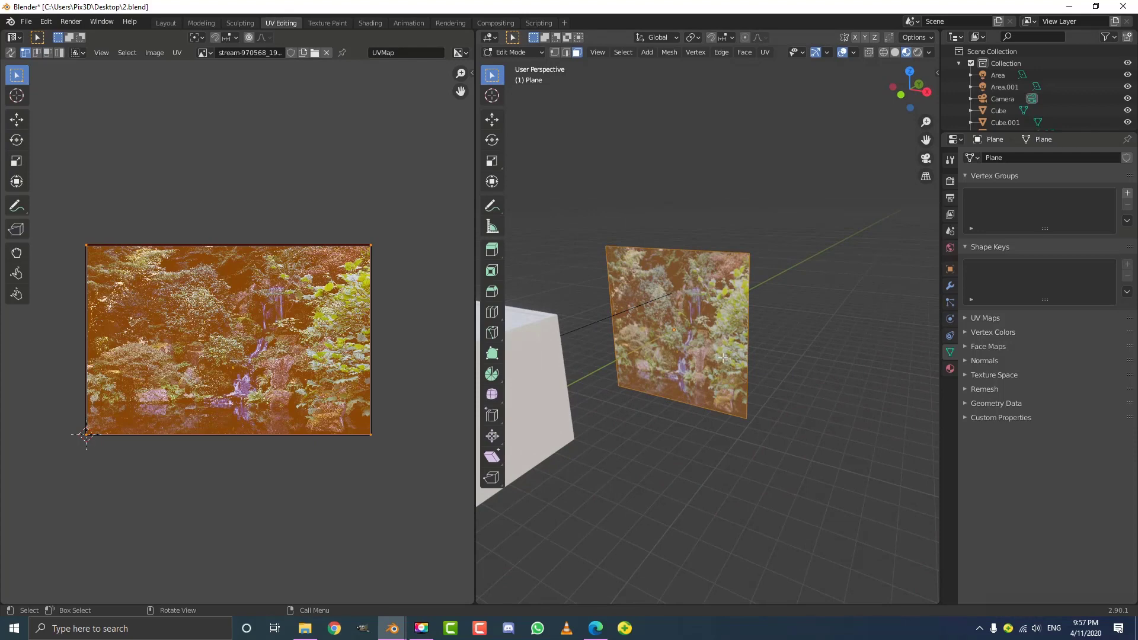
{"action": "key", "text": "s"}
{"action": "key", "text": "x"}
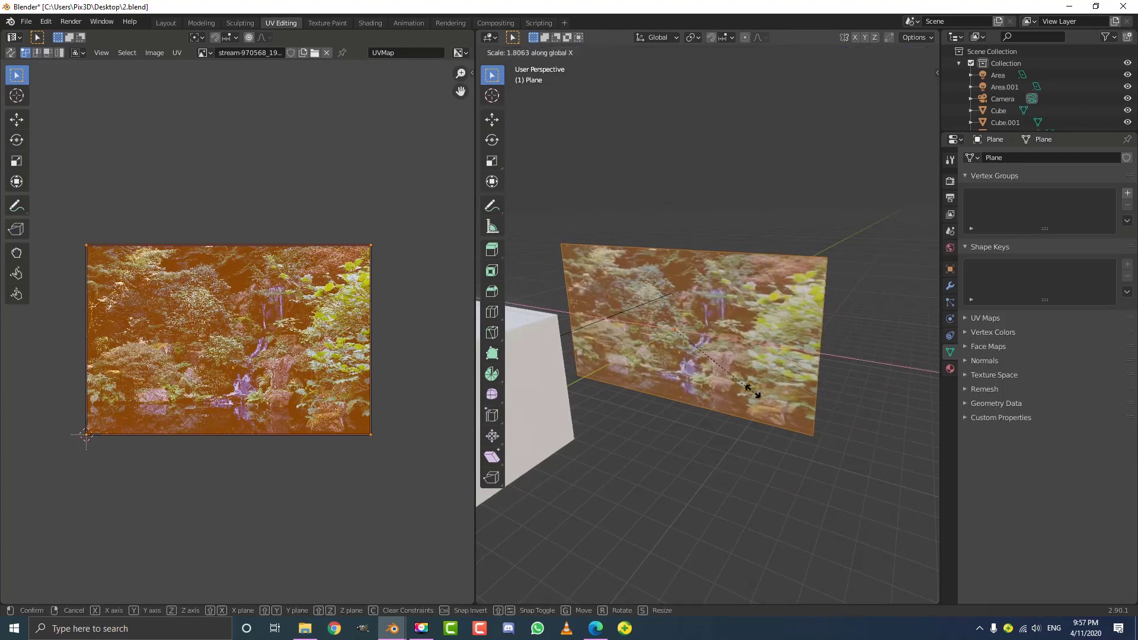
{"action": "left_click", "coordinate": [752, 393]}
{"action": "middle_click_drag", "start_coordinate": [230, 340], "coordinate": [261, 305]}
{"action": "scroll", "coordinate": [261, 305], "scroll_direction": "up", "scroll_amount": 3}
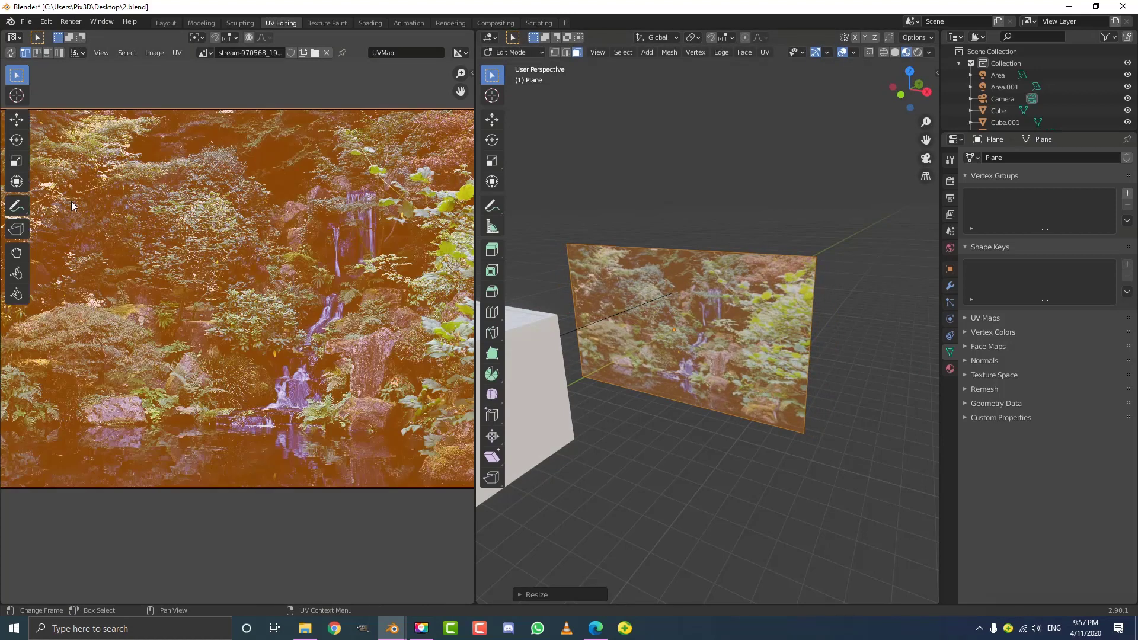
{"action": "middle_click_drag", "start_coordinate": [709, 320], "coordinate": [702, 344]}
{"action": "key", "text": "Tab"}
{"action": "scroll", "coordinate": [703, 344], "scroll_direction": "up", "scroll_amount": 2}
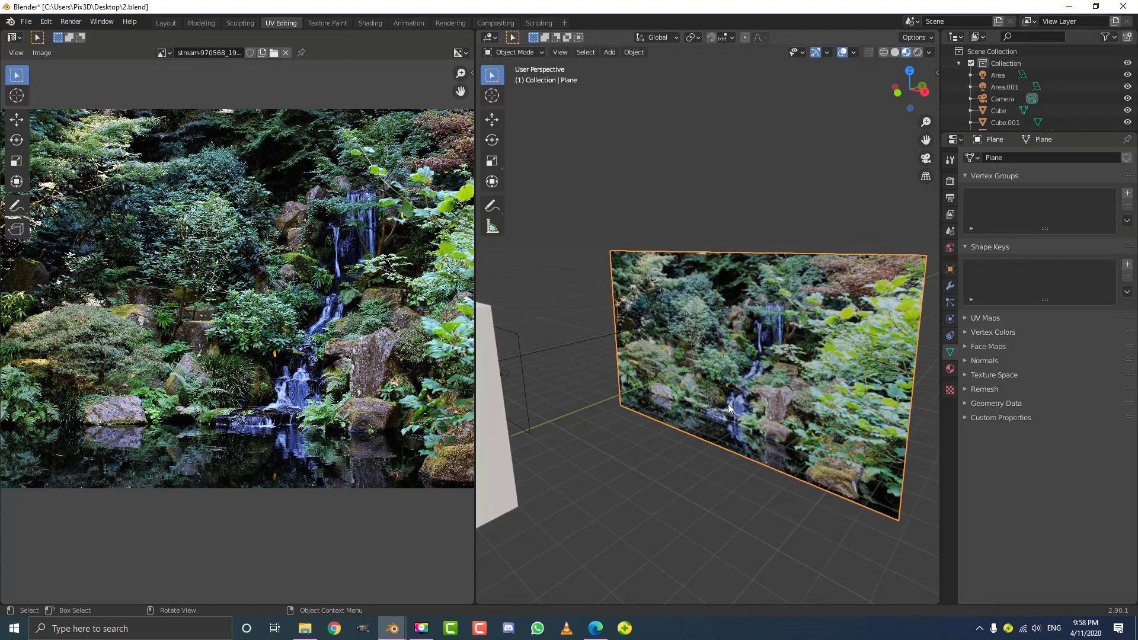
{"action": "middle_click_drag", "start_coordinate": [728, 403], "coordinate": [783, 424]}
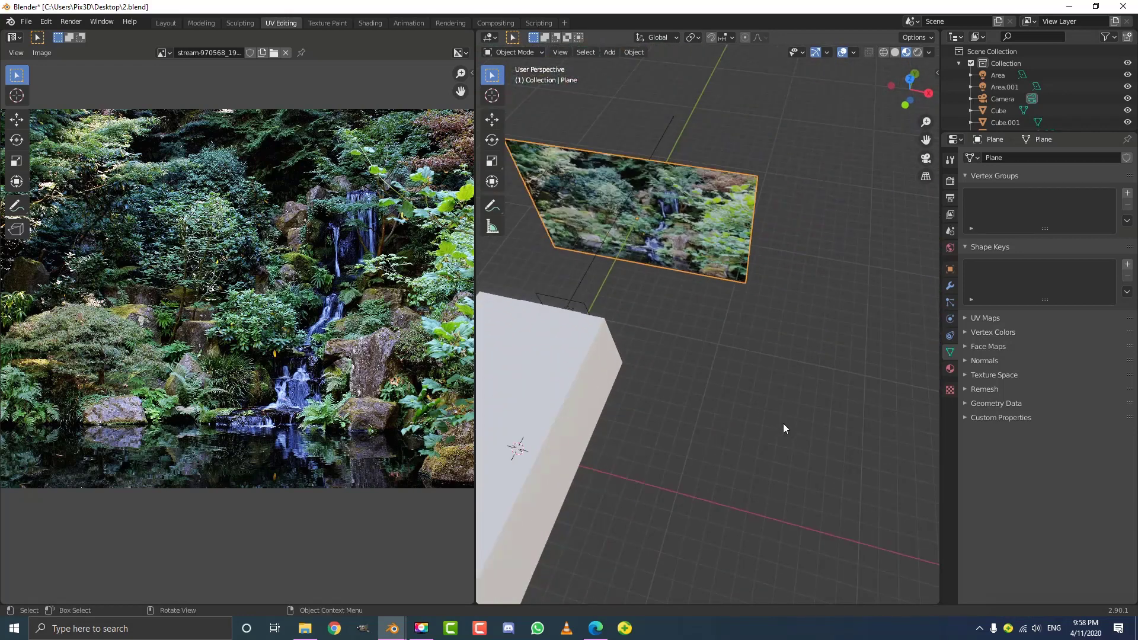
- Return to the Shading workspace and look through the scene camera
{"action": "left_click", "coordinate": [368, 23]}
{"action": "middle_click_drag", "start_coordinate": [513, 212], "coordinate": [556, 198]}
{"action": "scroll", "coordinate": [492, 412], "scroll_direction": "down", "scroll_amount": 4}
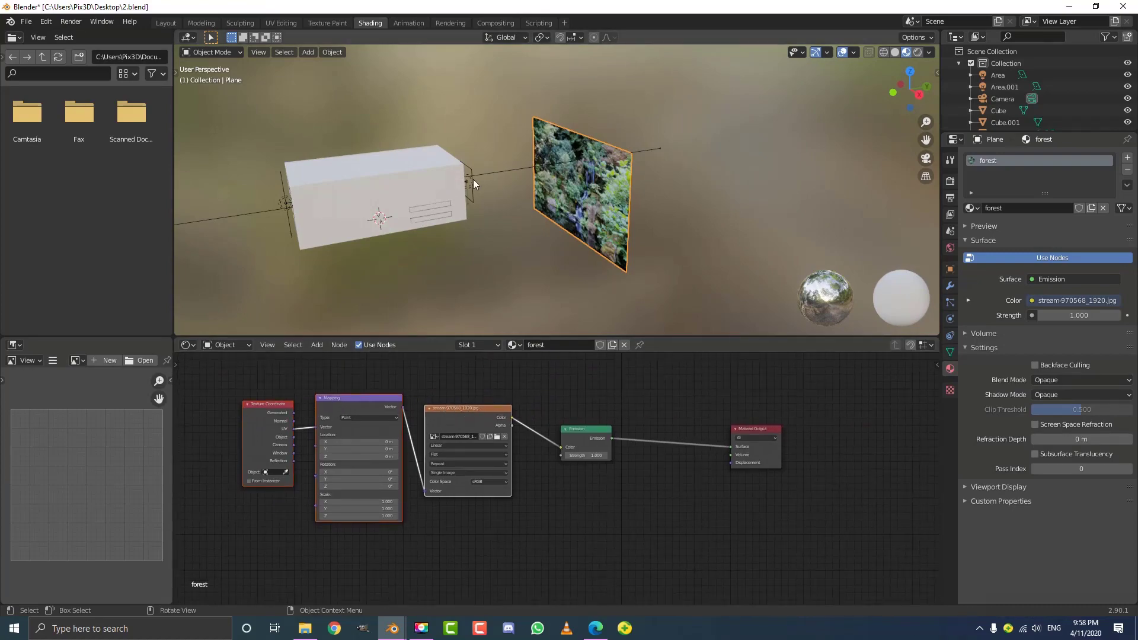
{"action": "key", "text": "KP_0"}
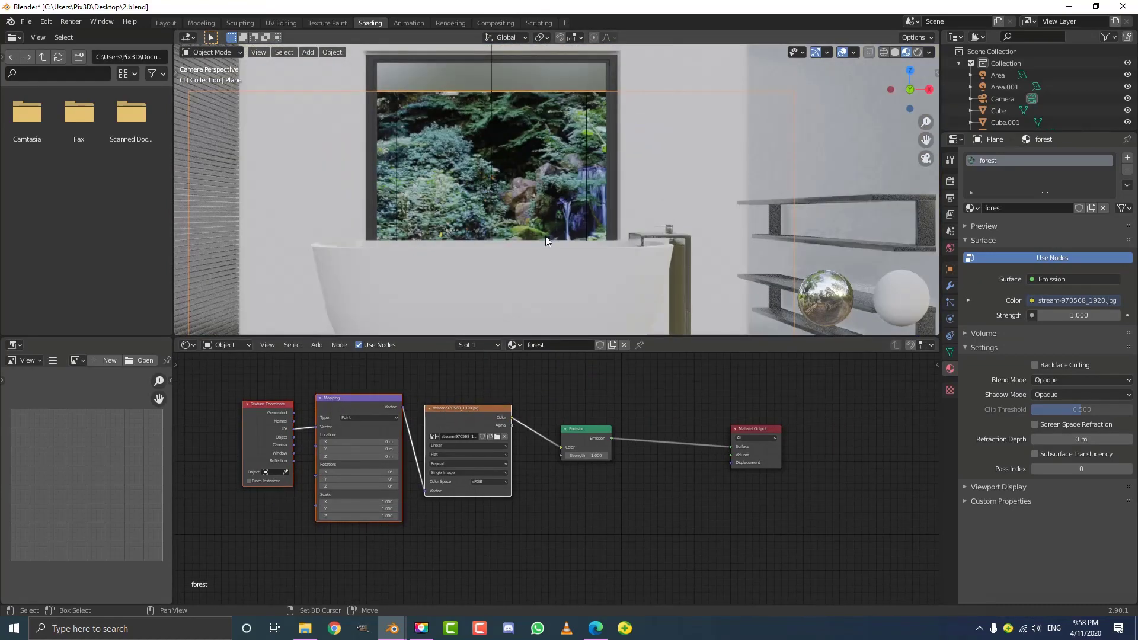
- Move the backdrop plane and scale it down slightly so the waterfall sits centrally in the bathroom window
{"action": "key", "text": "g"}
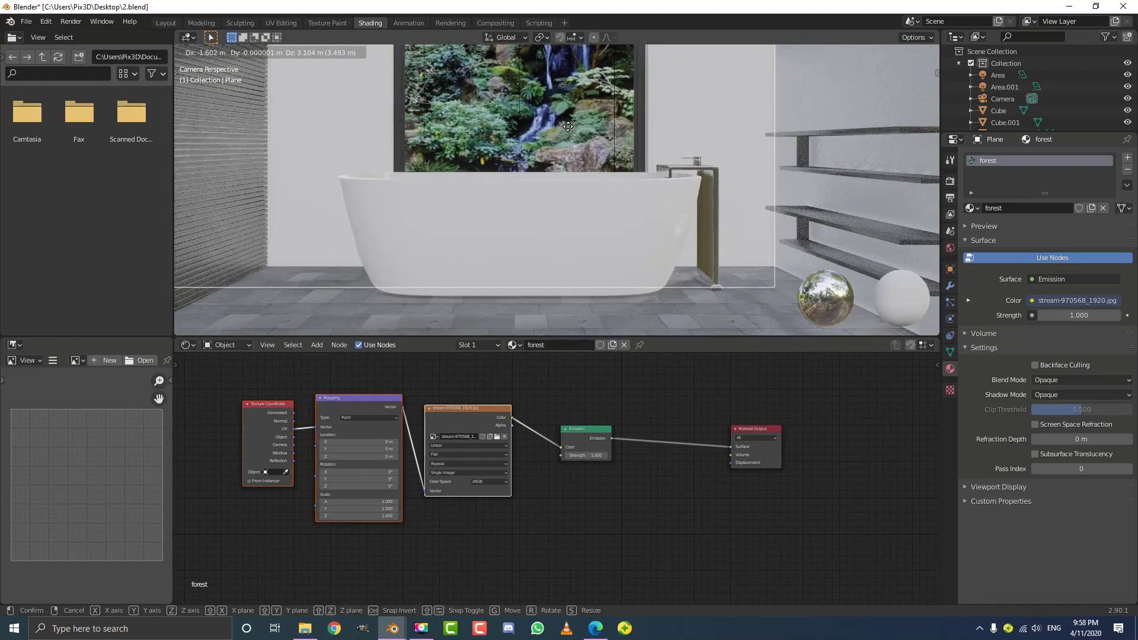
{"action": "left_click", "coordinate": [585, 141]}
{"action": "scroll", "coordinate": [585, 140], "scroll_direction": "down", "scroll_amount": 3}
{"action": "key", "text": "s"}
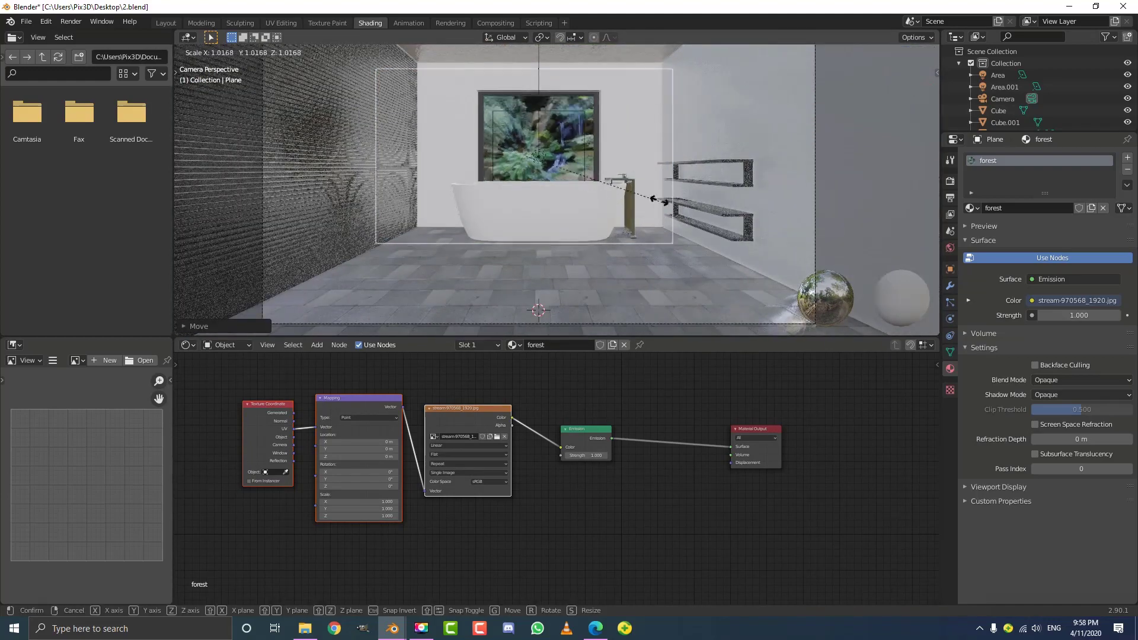
{"action": "left_click", "coordinate": [634, 184]}
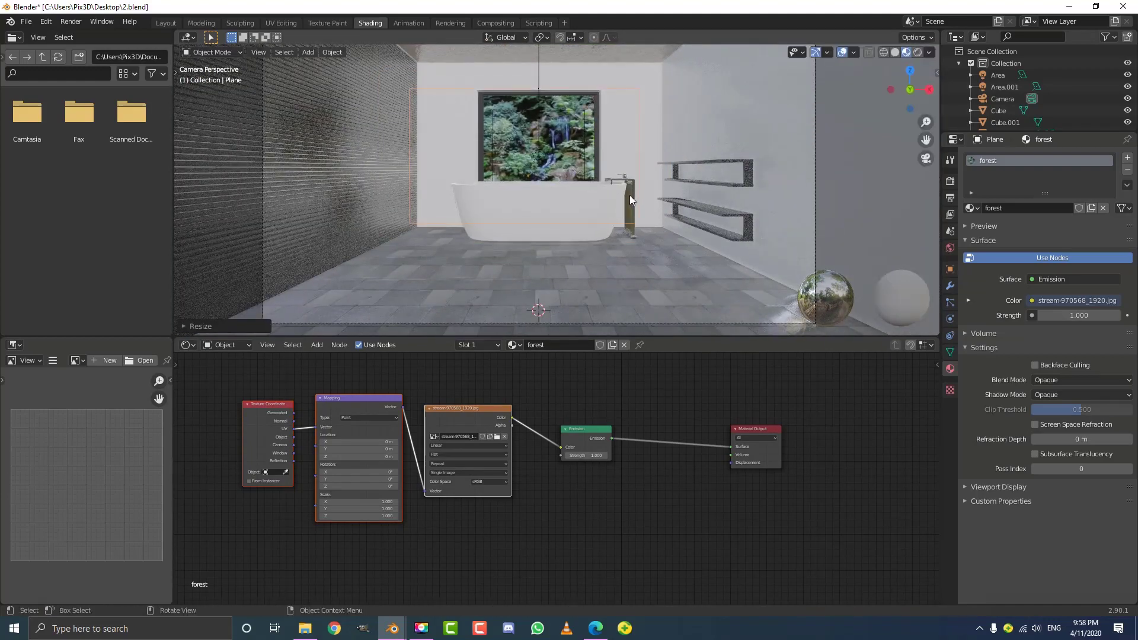
{"action": "scroll", "coordinate": [634, 195], "scroll_direction": "up", "scroll_amount": 2}
{"action": "key", "text": "g"}
{"action": "left_click", "coordinate": [634, 198]}
{"action": "scroll", "coordinate": [600, 180], "scroll_direction": "down", "scroll_amount": 2}
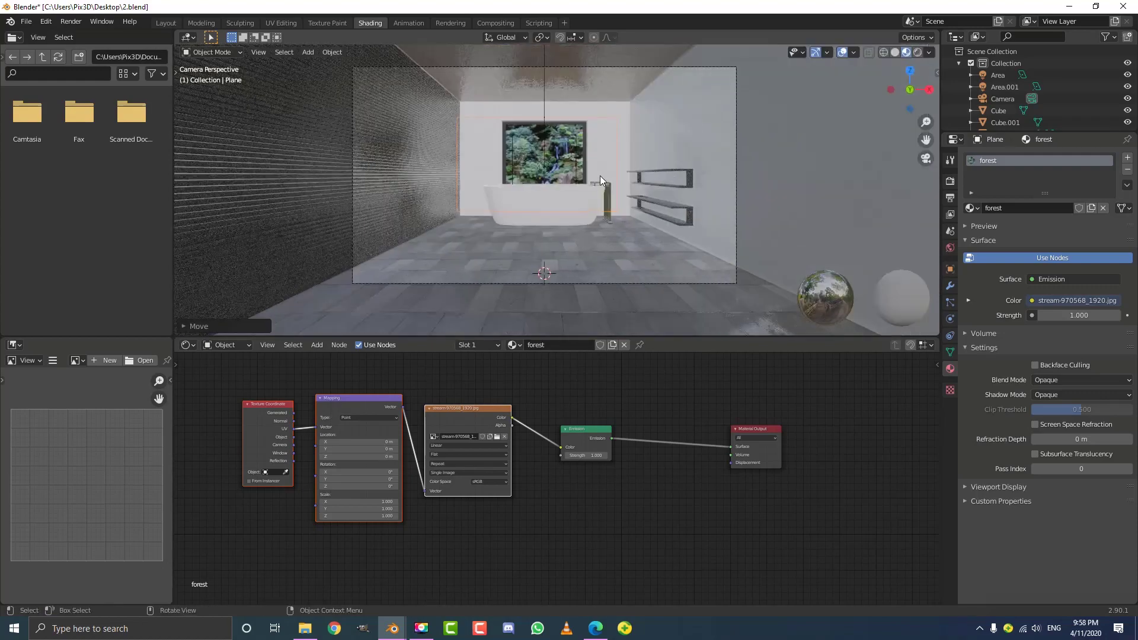
- Switch the viewport to Rendered shading and examine the forest backdrop through the window
{"action": "scroll", "coordinate": [550, 179], "scroll_direction": "up", "scroll_amount": 2}
{"action": "key", "text": "z"}
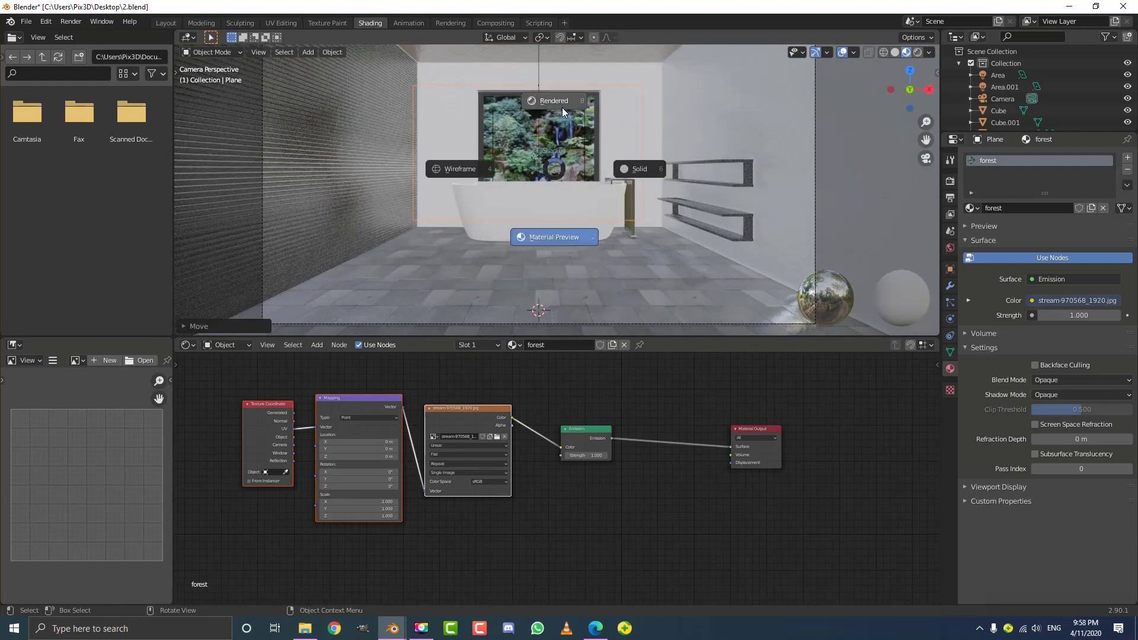
{"action": "left_click", "coordinate": [533, 106]}
{"action": "left_click", "coordinate": [547, 157]}
{"action": "scroll", "coordinate": [547, 157], "scroll_direction": "up", "scroll_amount": 5}
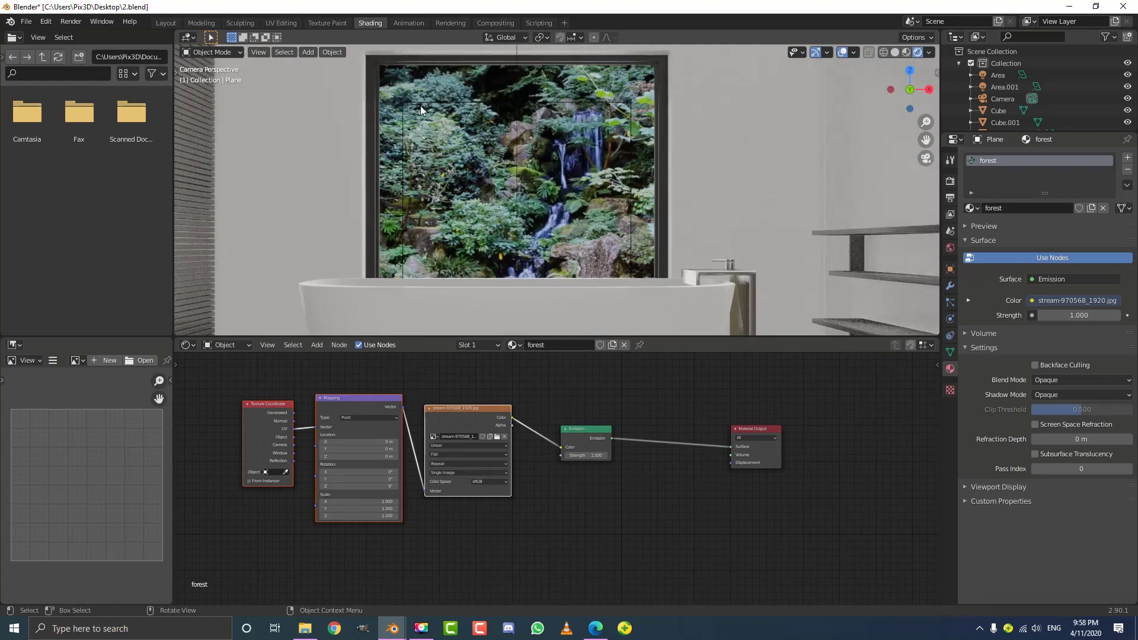
{"action": "scroll", "coordinate": [541, 209], "scroll_direction": "down", "scroll_amount": 2}
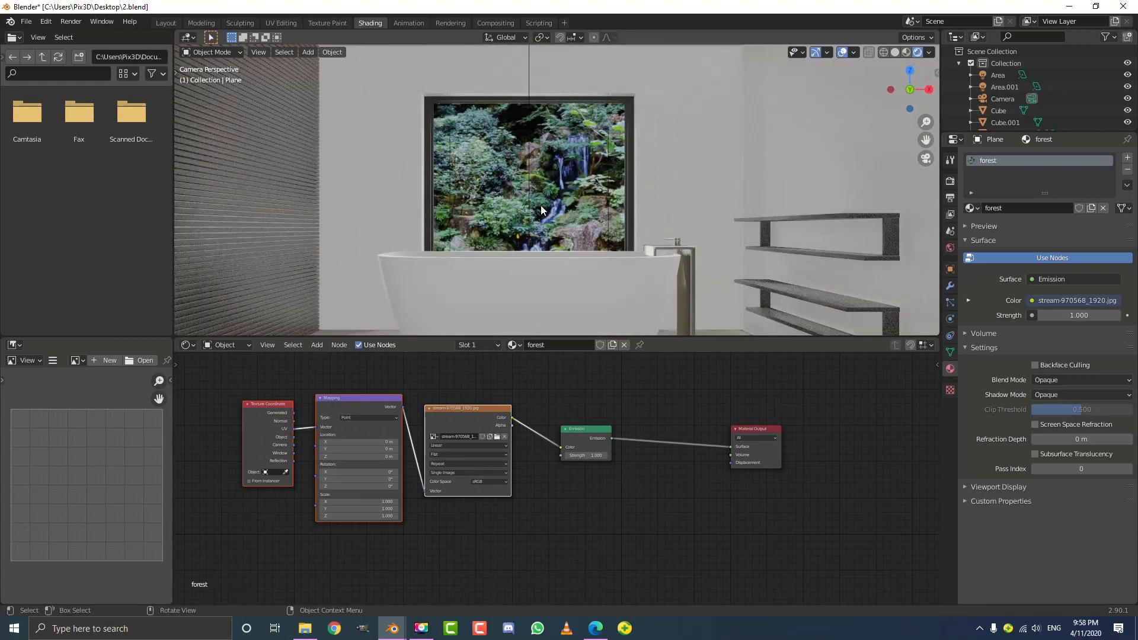
{"action": "scroll", "coordinate": [540, 130], "scroll_direction": "down", "scroll_amount": 3}
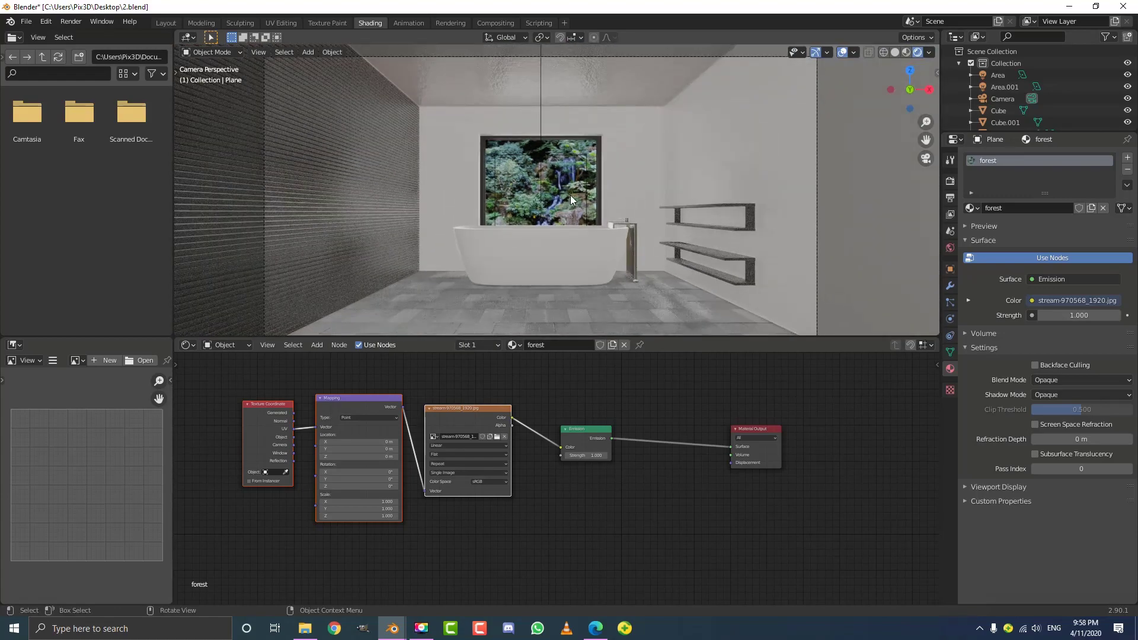
{"action": "scroll", "coordinate": [506, 179], "scroll_direction": "up", "scroll_amount": 2}
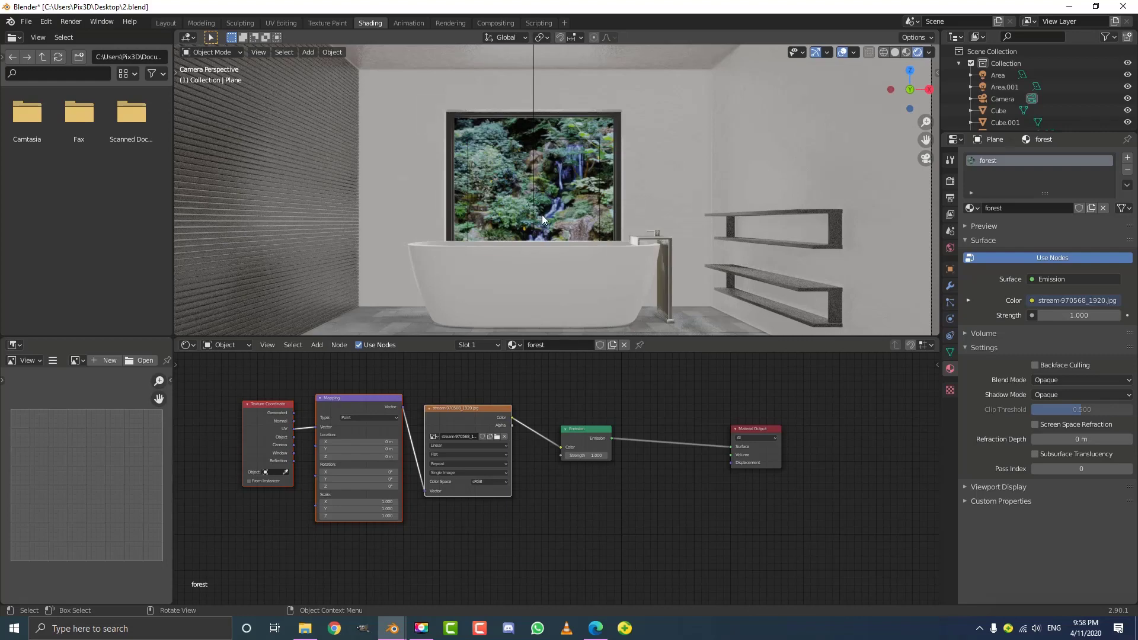
{"action": "scroll", "coordinate": [542, 219], "scroll_direction": "down", "scroll_amount": 2}
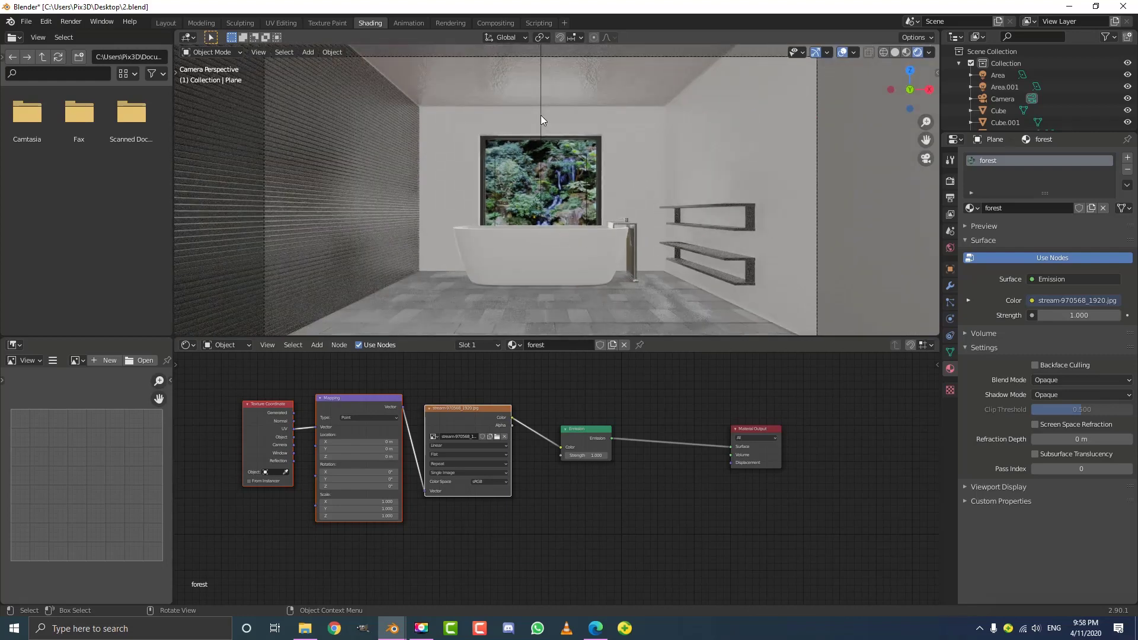
- Select the area light at the window and tint its colour pale green, hue 0.364 and saturation 0.142
{"action": "left_click", "coordinate": [541, 115]}
{"action": "scroll", "coordinate": [534, 119], "scroll_direction": "up", "scroll_amount": 2}
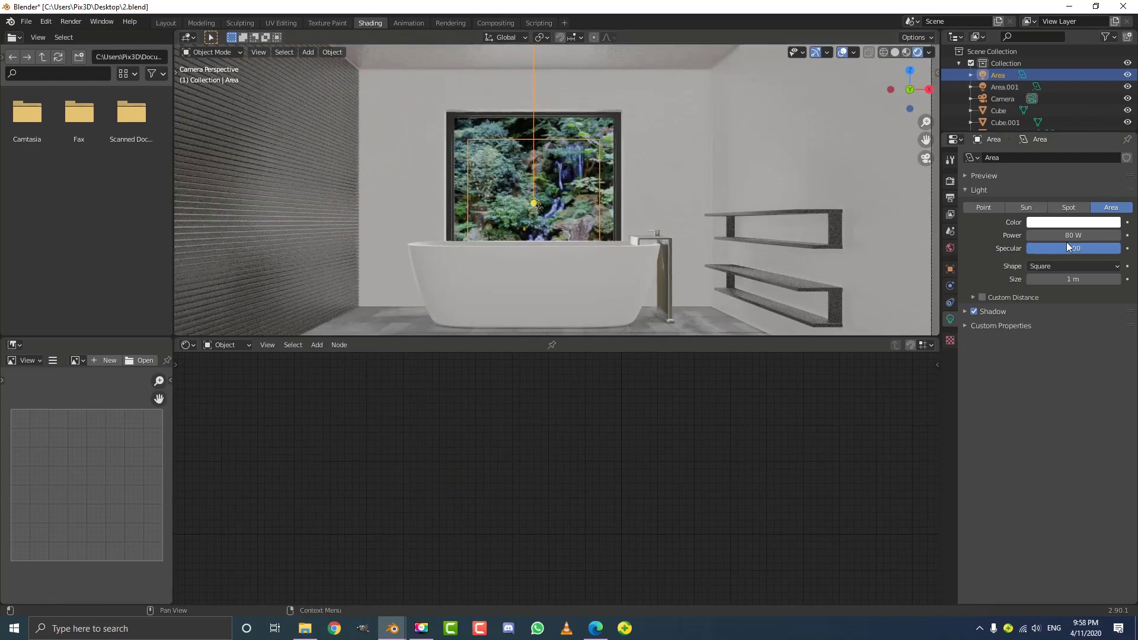
{"action": "left_click", "coordinate": [1068, 223]}
{"action": "left_click", "coordinate": [1054, 103]}
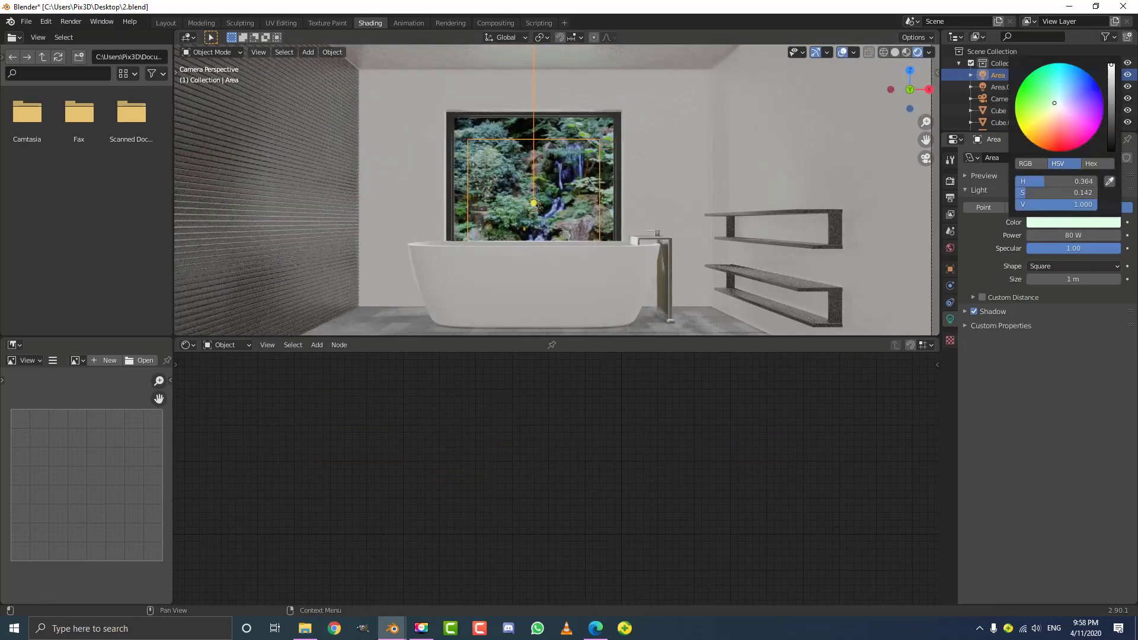
{"action": "scroll", "coordinate": [555, 175], "scroll_direction": "down", "scroll_amount": 2}
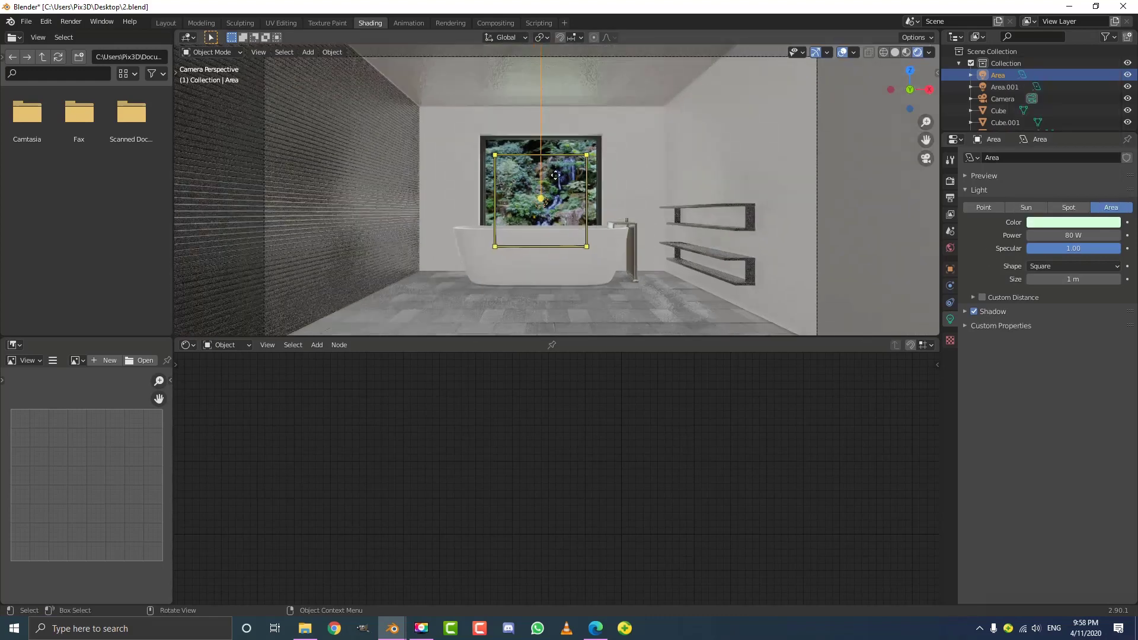
{"action": "scroll", "coordinate": [635, 257], "scroll_direction": "up", "scroll_amount": 1}
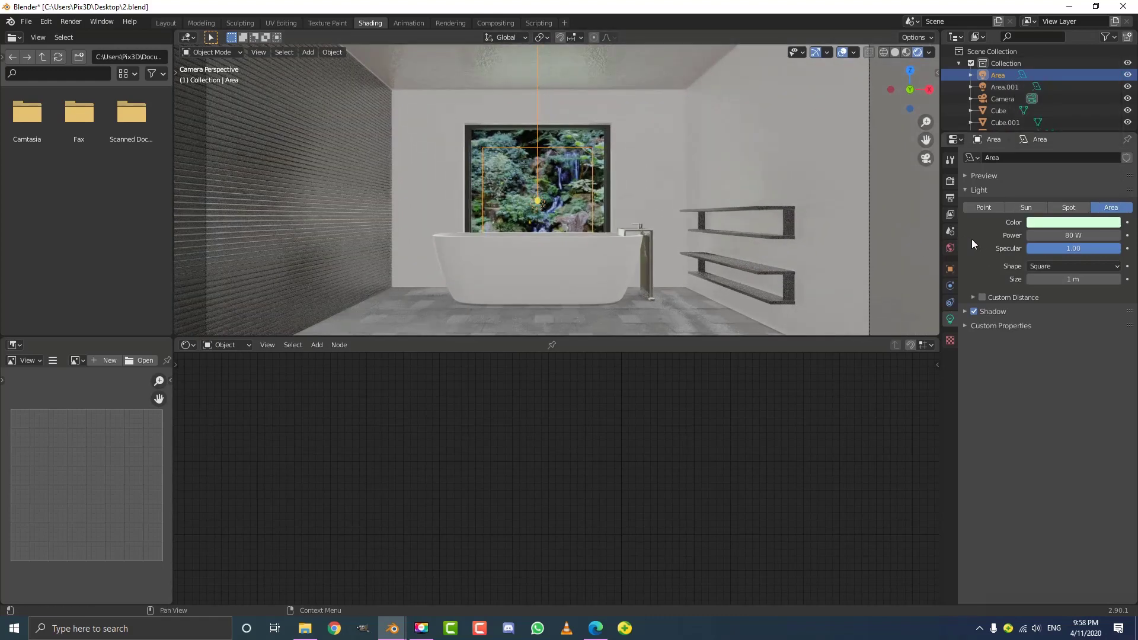
- Shift the window area light's colour to a yellower pale green, hue 0.273 and saturation 0.189
{"action": "left_click", "coordinate": [1081, 224]}
{"action": "left_click", "coordinate": [1050, 105]}
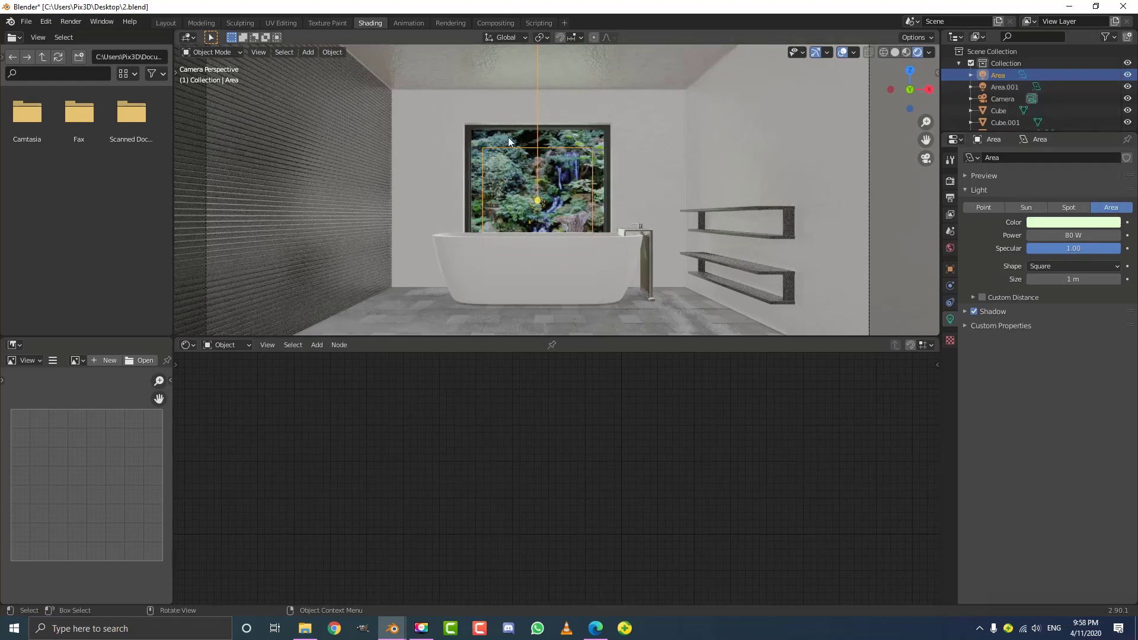
{"action": "scroll", "coordinate": [490, 188], "scroll_direction": "up", "scroll_amount": 3}
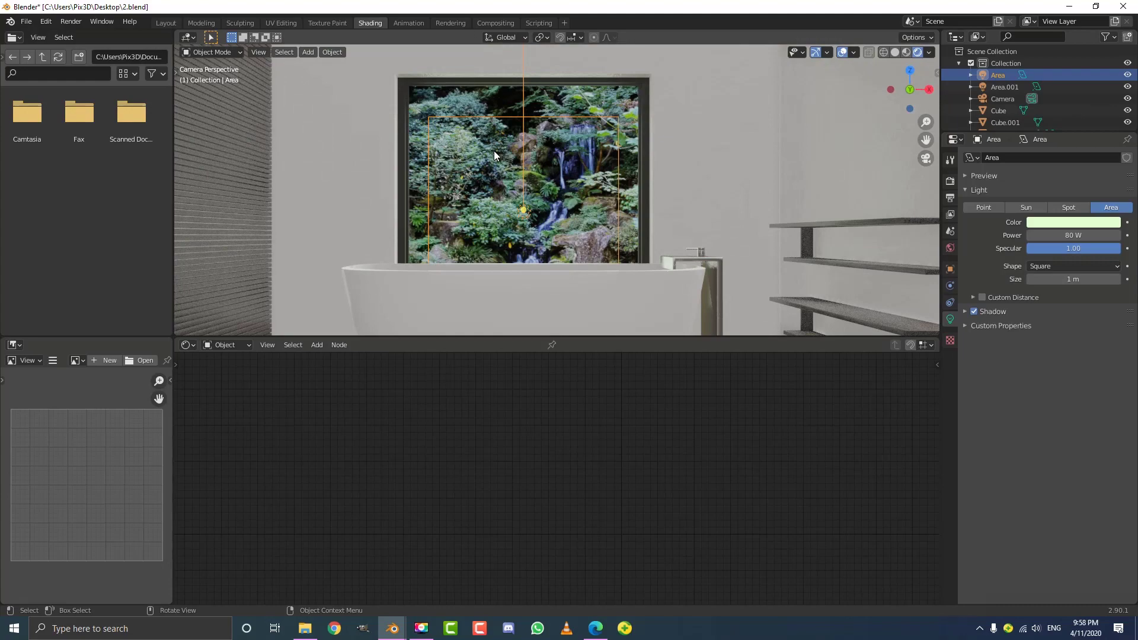
{"action": "scroll", "coordinate": [545, 164], "scroll_direction": "down", "scroll_amount": 4}
{"action": "middle_click_drag", "start_coordinate": [677, 157], "coordinate": [656, 180]}
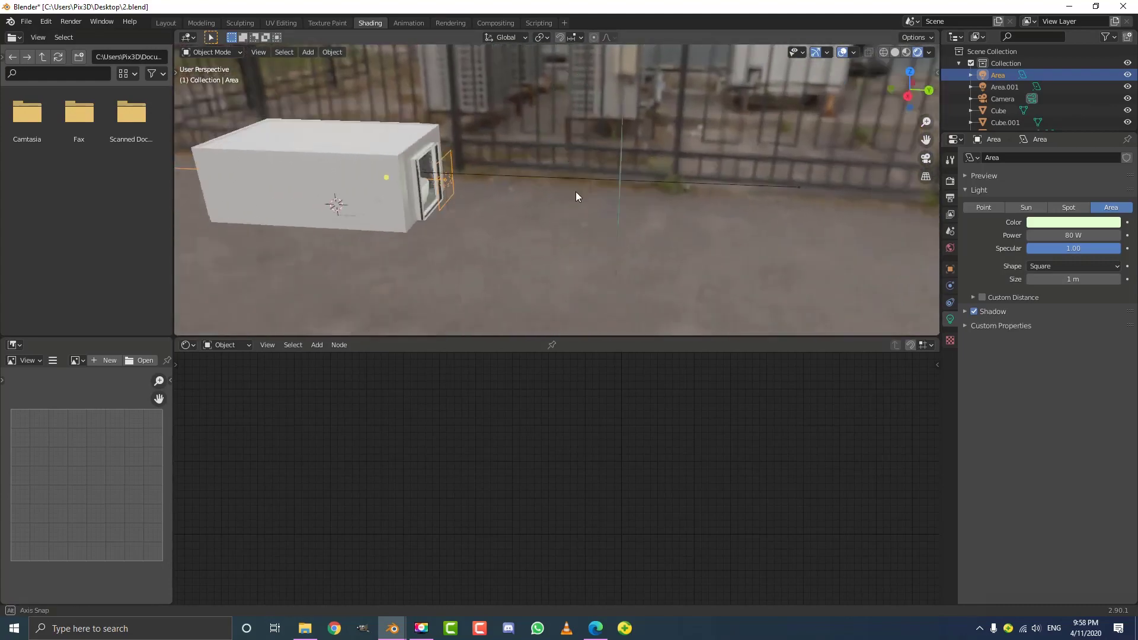
{"action": "key", "text": "KP_0"}
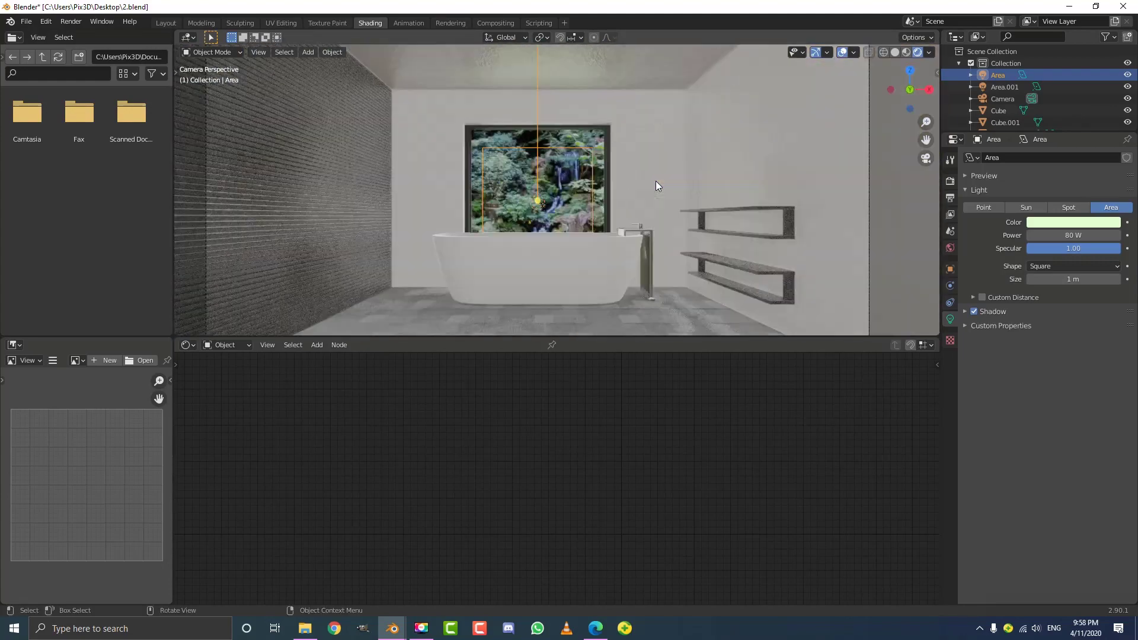
{"action": "scroll", "coordinate": [655, 180], "scroll_direction": "up", "scroll_amount": 3}
- Change the window area light's colour to a very pale yellow and check the room through the camera
{"action": "left_click", "coordinate": [1070, 221]}
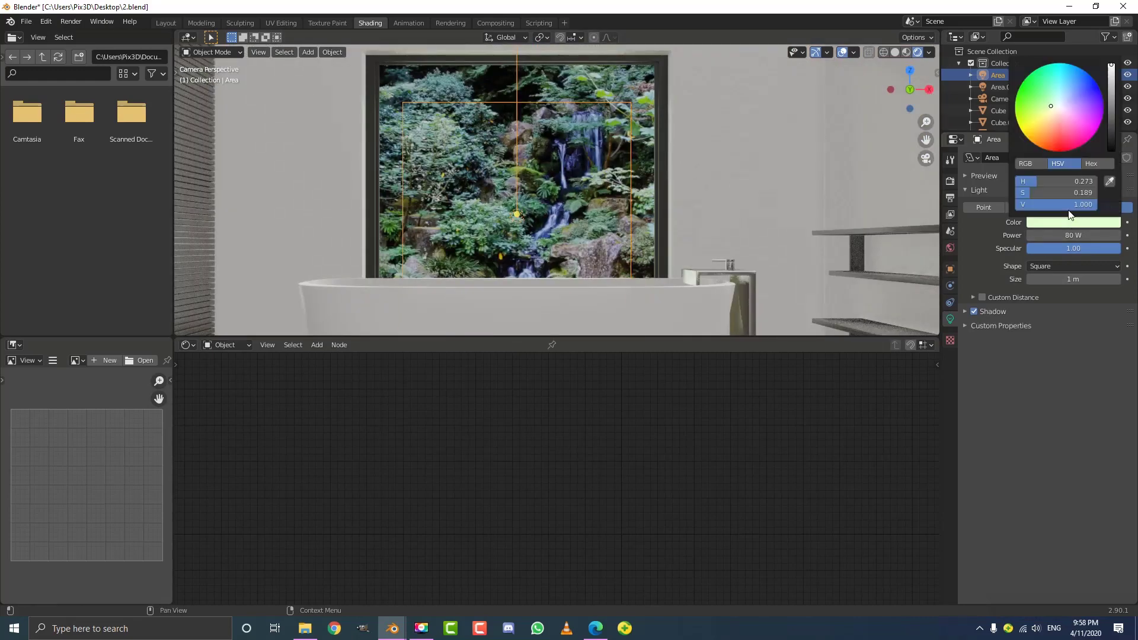
{"action": "left_click", "coordinate": [1053, 109]}
{"action": "scroll", "coordinate": [691, 151], "scroll_direction": "down", "scroll_amount": 4}
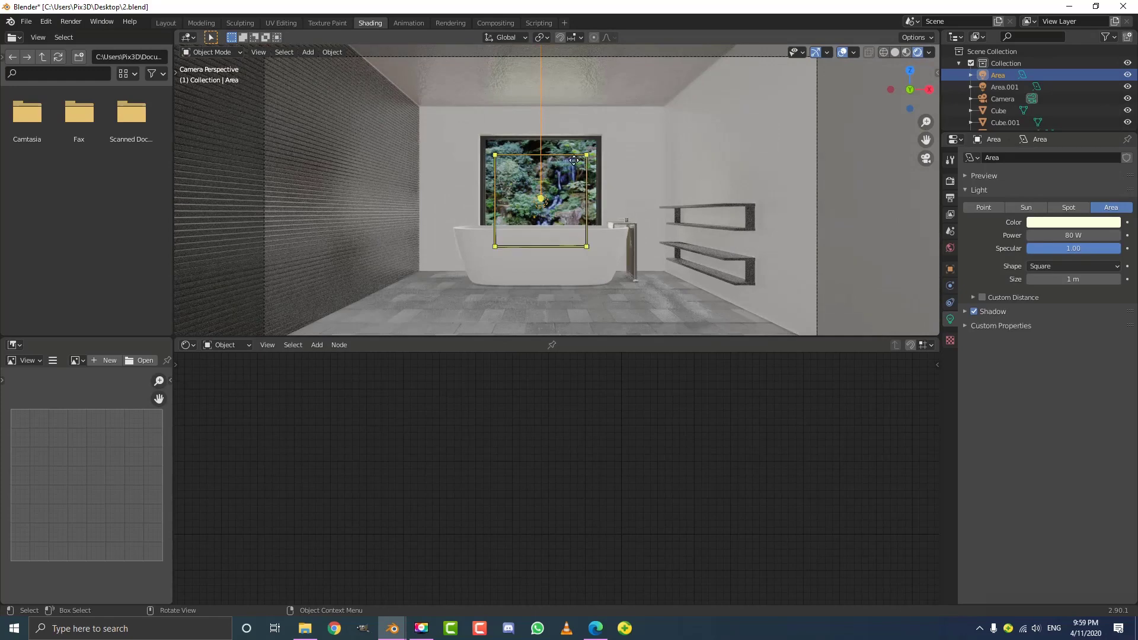
{"action": "scroll", "coordinate": [599, 205], "scroll_direction": "down", "scroll_amount": 3}
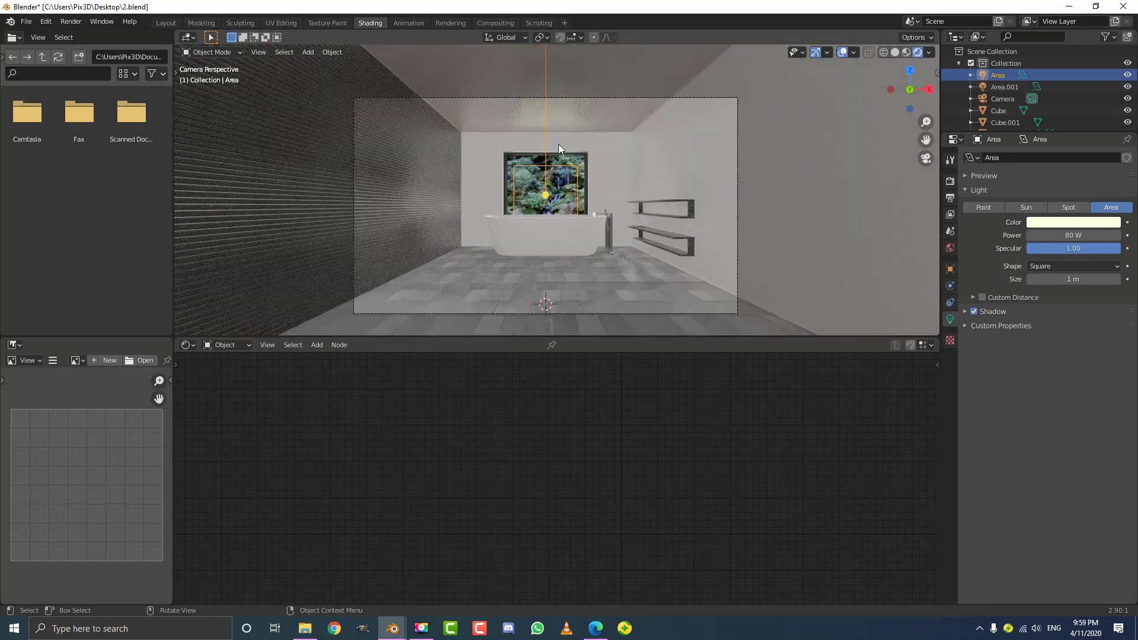
{"action": "scroll", "coordinate": [558, 144], "scroll_direction": "up", "scroll_amount": 2}
{"action": "scroll", "coordinate": [574, 193], "scroll_direction": "up", "scroll_amount": 2}
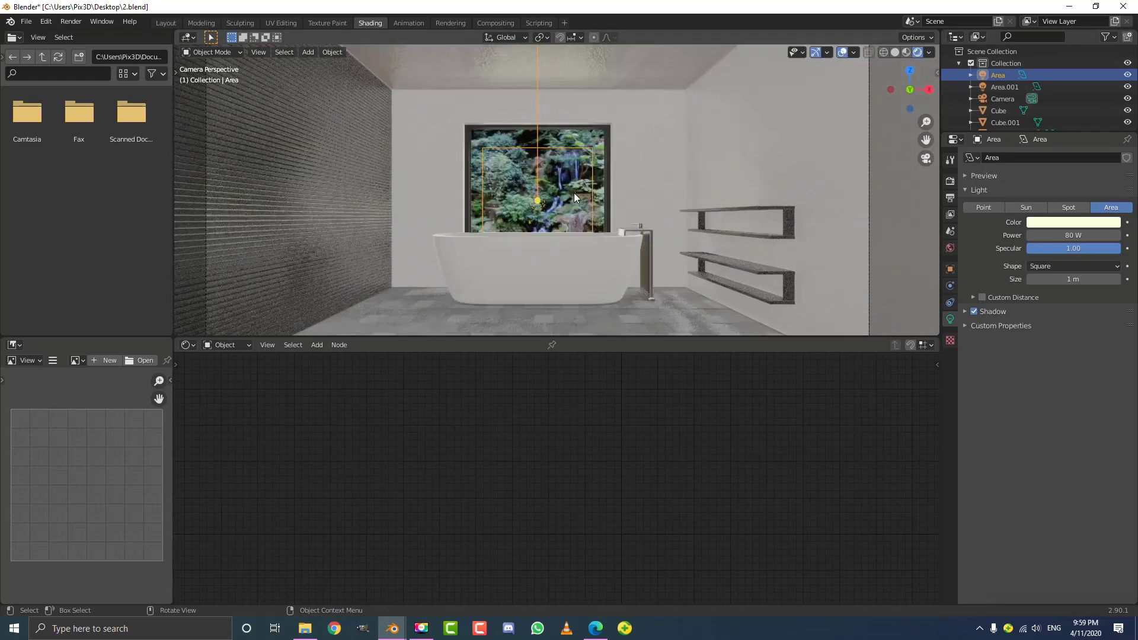
- Select the forest backdrop plane and examine how the photo looks through the bathroom window
{"action": "left_click", "coordinate": [570, 172]}
{"action": "scroll", "coordinate": [586, 184], "scroll_direction": "up", "scroll_amount": 3}
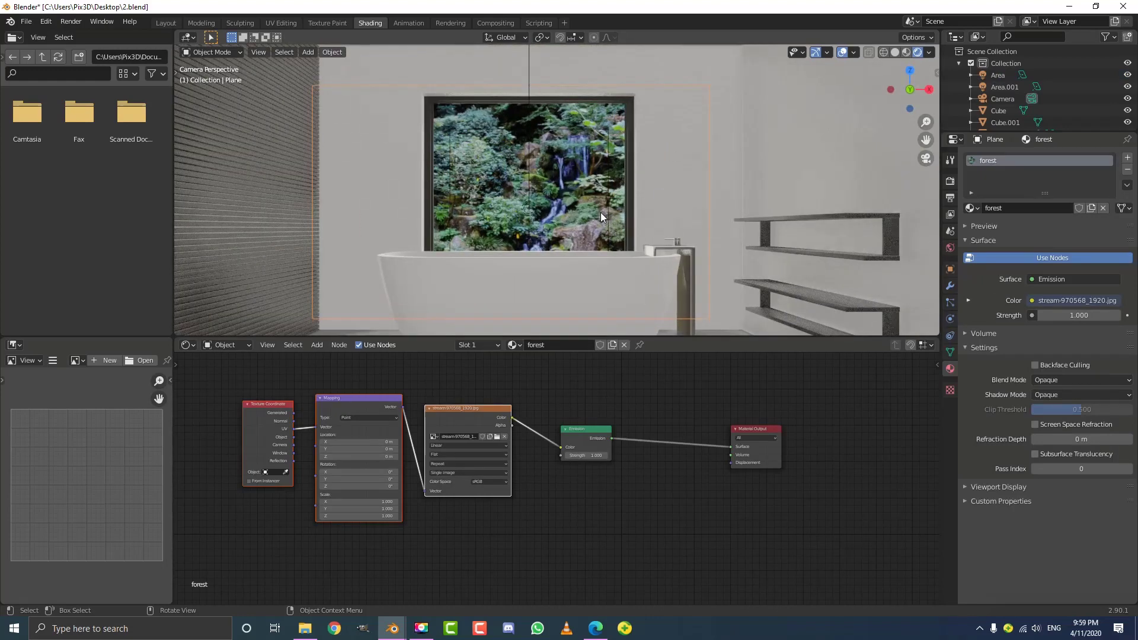
{"action": "scroll", "coordinate": [612, 216], "scroll_direction": "down", "scroll_amount": 2}
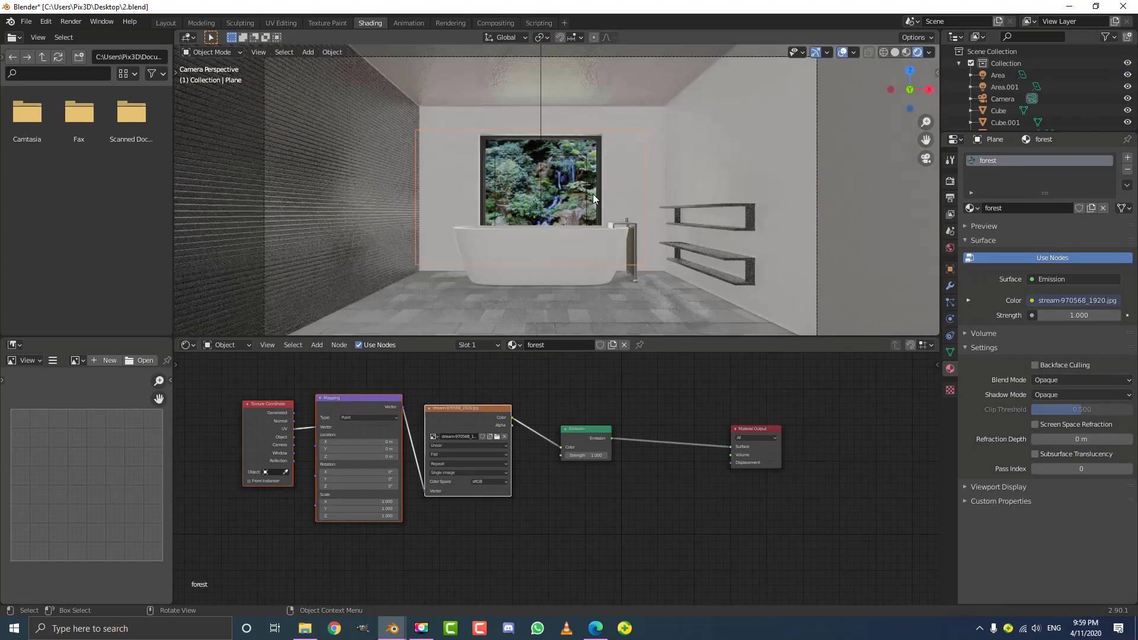
{"action": "scroll", "coordinate": [607, 234], "scroll_direction": "down", "scroll_amount": 2}
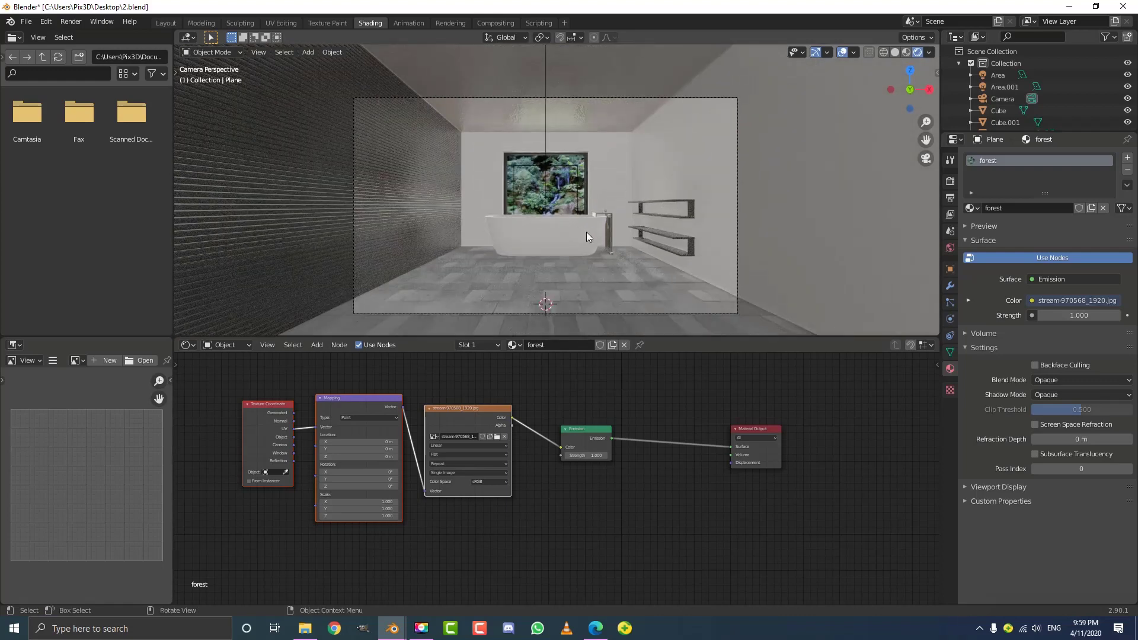
- Switch the viewport to Solid shading, render a test image of the bathroom, inspect it and close the render window
{"action": "key", "text": "z"}
{"action": "left_click", "coordinate": [676, 230]}
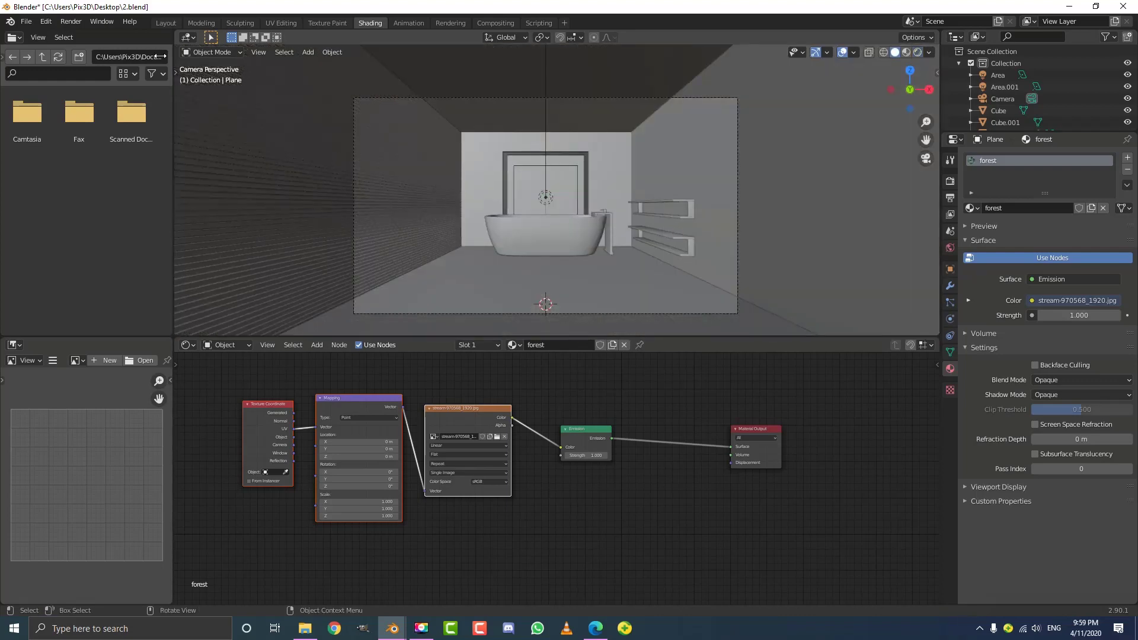
{"action": "left_click", "coordinate": [71, 22]}
{"action": "left_click", "coordinate": [83, 35]}
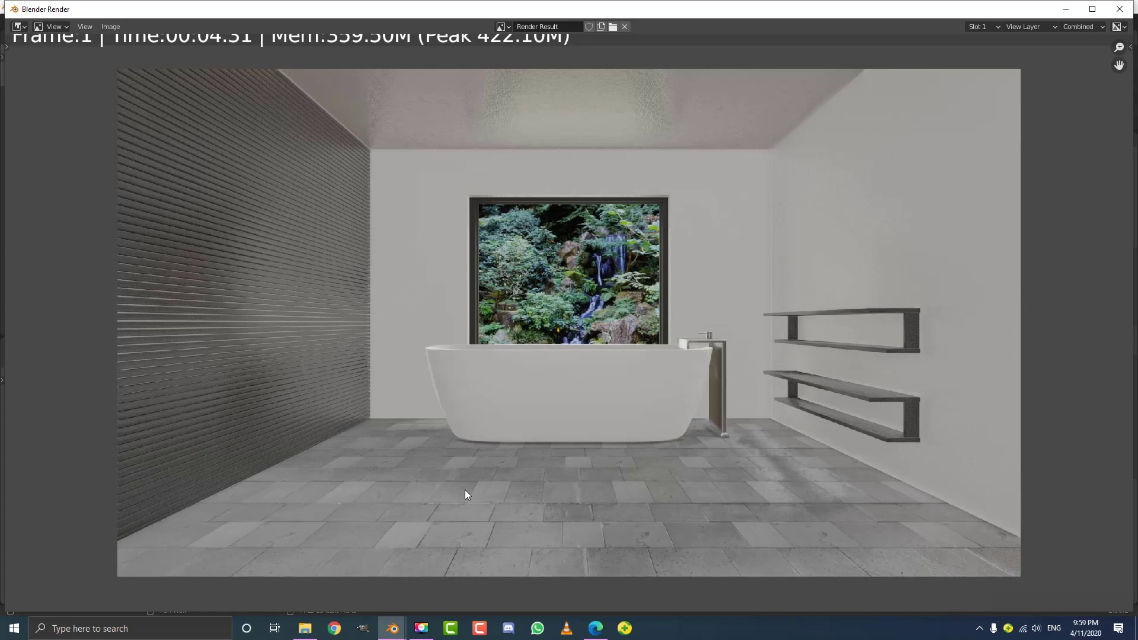
{"action": "scroll", "coordinate": [505, 425], "scroll_direction": "down", "scroll_amount": 1}
{"action": "scroll", "coordinate": [532, 389], "scroll_direction": "up", "scroll_amount": 1}
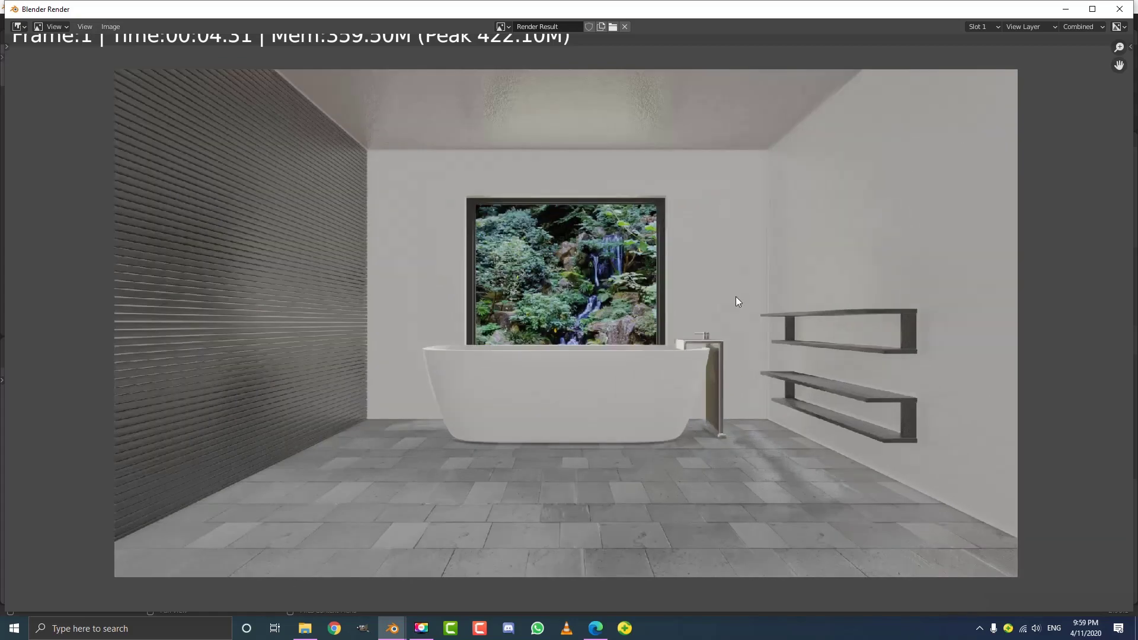
{"action": "left_click", "coordinate": [1117, 9]}
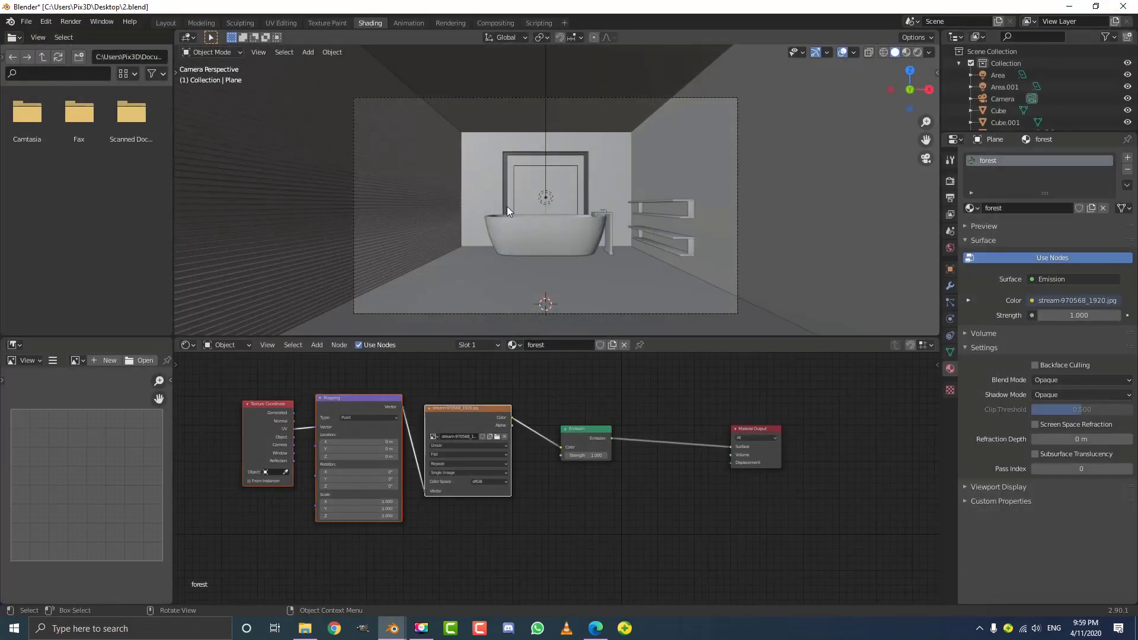
- Return the viewport to Rendered shading and raise the Eevee ambient occlusion distance to about 1.41 m
{"action": "scroll", "coordinate": [520, 202], "scroll_direction": "down", "scroll_amount": 3}
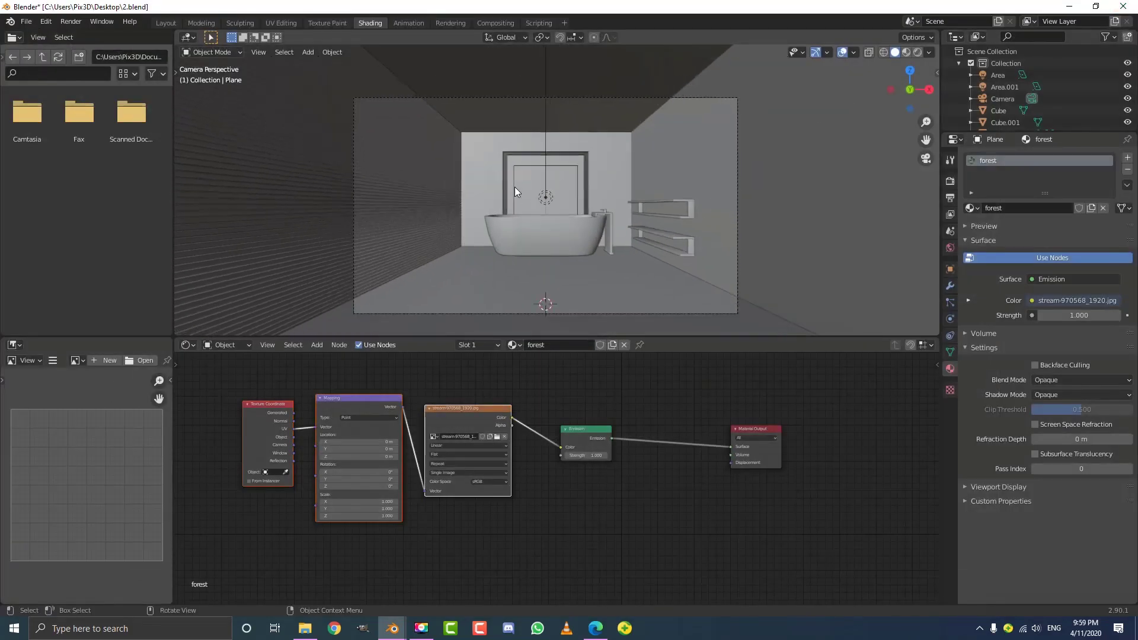
{"action": "key", "text": "z"}
{"action": "left_click", "coordinate": [514, 119]}
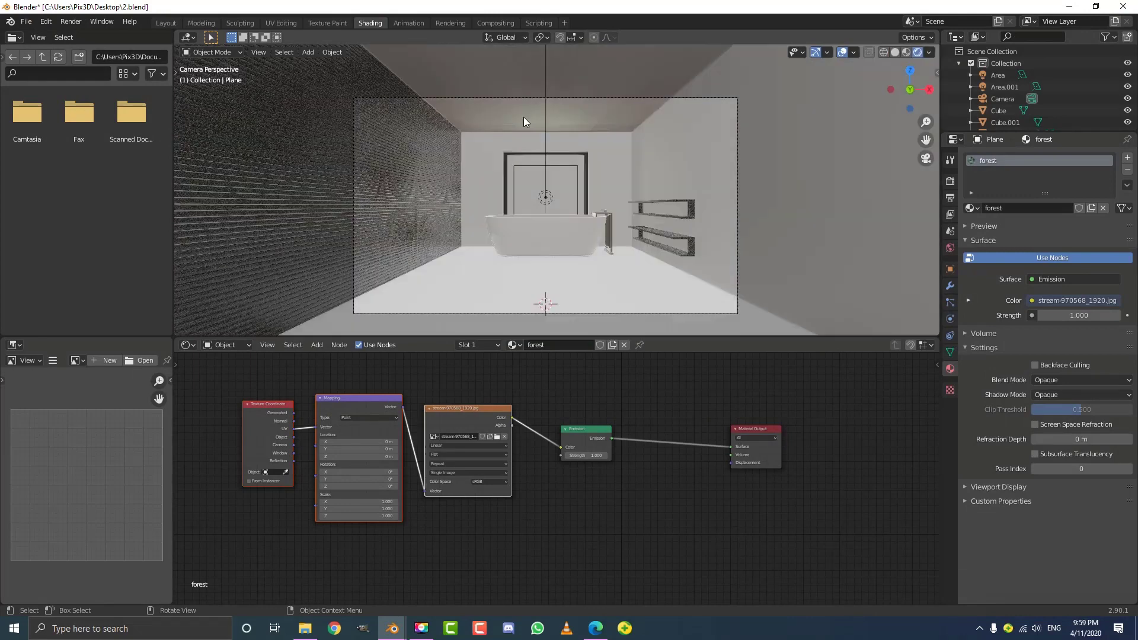
{"action": "left_click", "coordinate": [951, 181]}
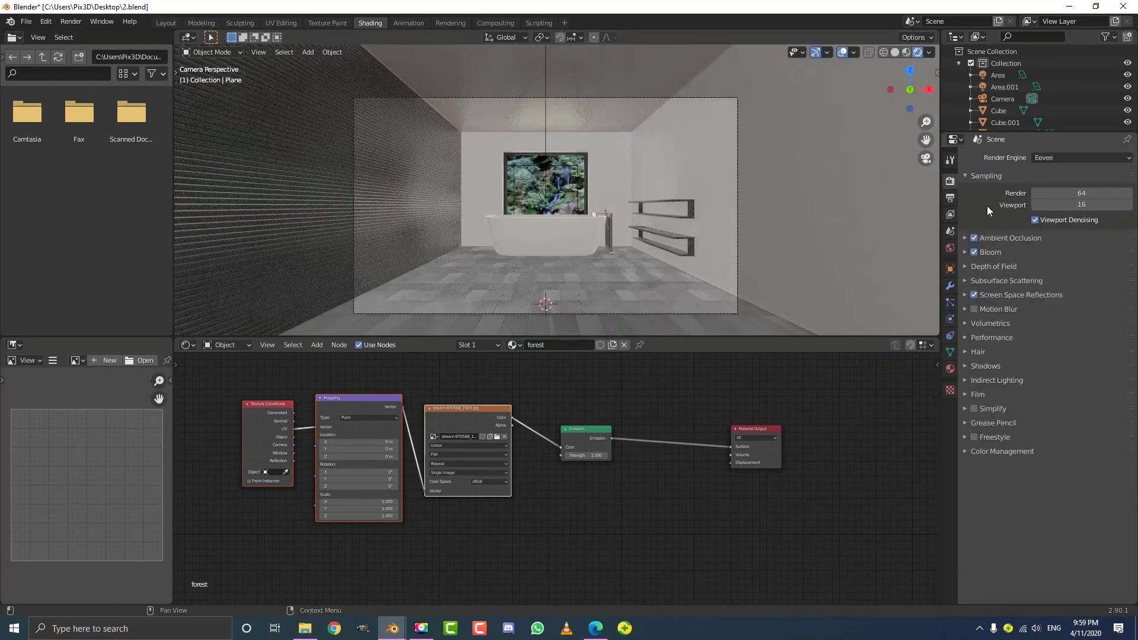
{"action": "left_click", "coordinate": [965, 236]}
{"action": "scroll", "coordinate": [583, 201], "scroll_direction": "up", "scroll_amount": 3}
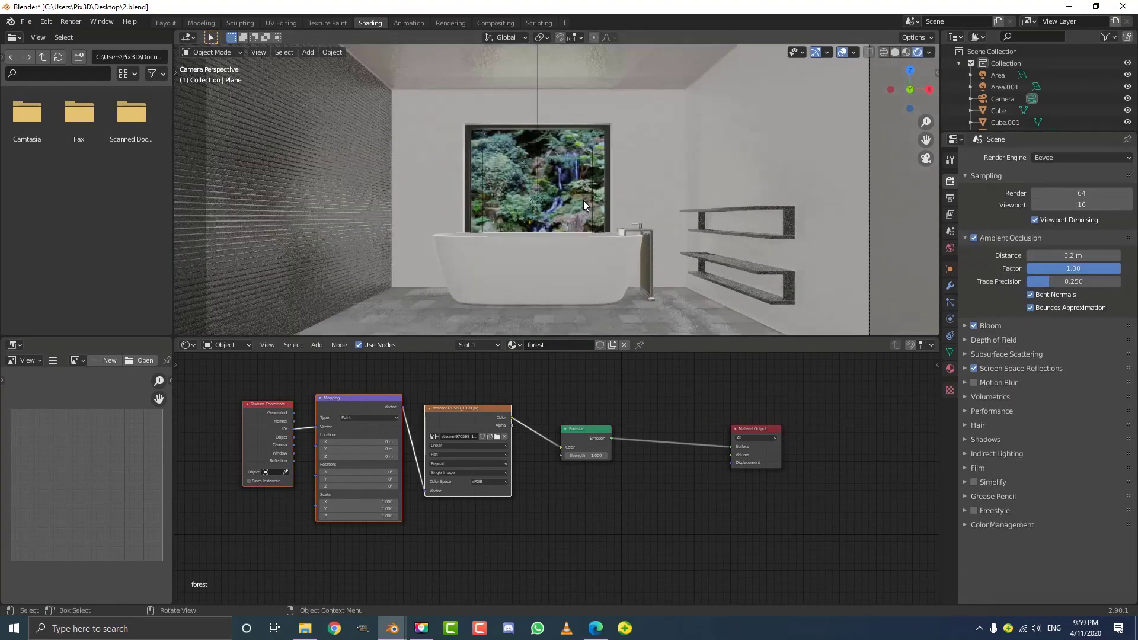
{"action": "mouse_move", "coordinate": [1064, 256]}
{"action": "left_mouse_down"}
{"action": "mouse_move", "coordinate": [1033, 255]}
{"action": "mouse_move", "coordinate": [1073, 256]}
{"action": "left_mouse_up"}
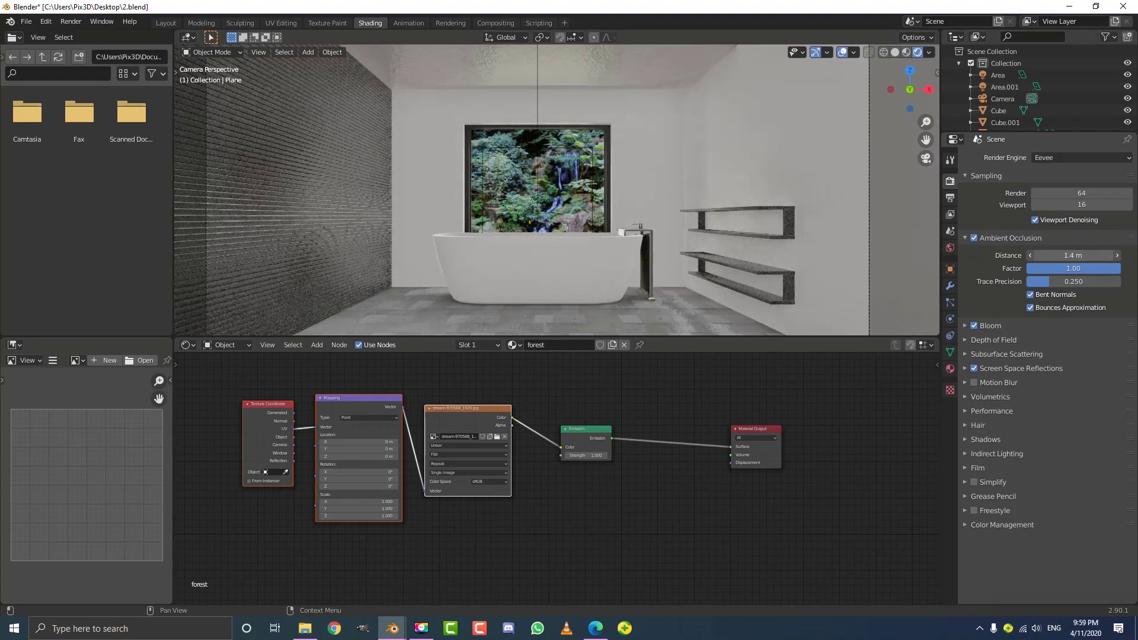
{"action": "scroll", "coordinate": [531, 190], "scroll_direction": "down", "scroll_amount": 3}
{"action": "scroll", "coordinate": [531, 190], "scroll_direction": "up", "scroll_amount": 3}
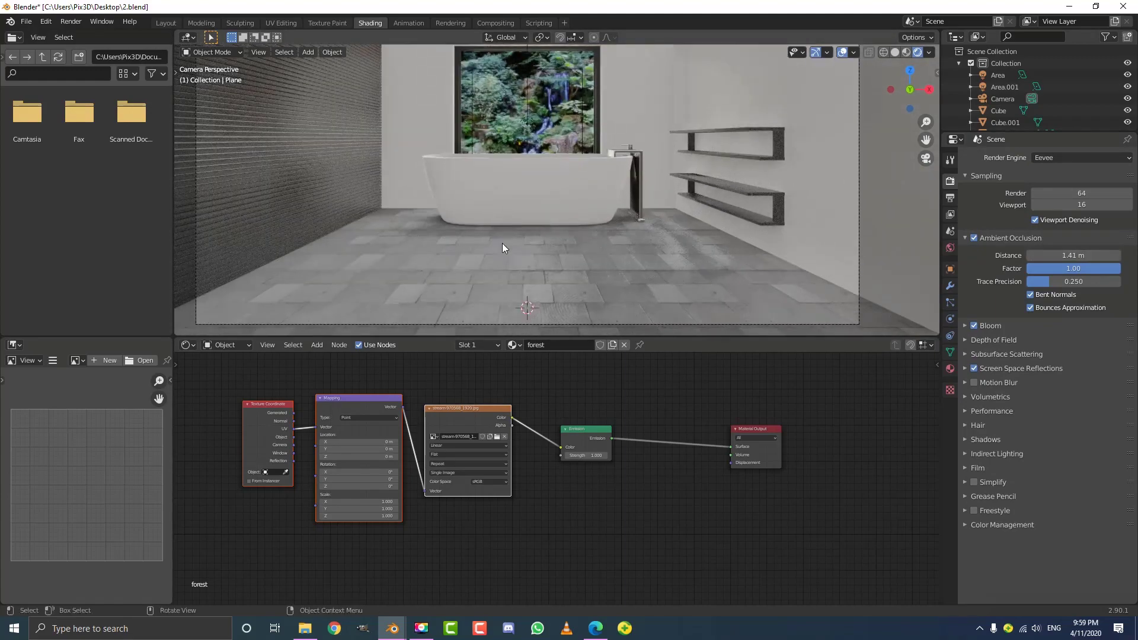
{"action": "scroll", "coordinate": [502, 244], "scroll_direction": "up", "scroll_amount": 2}
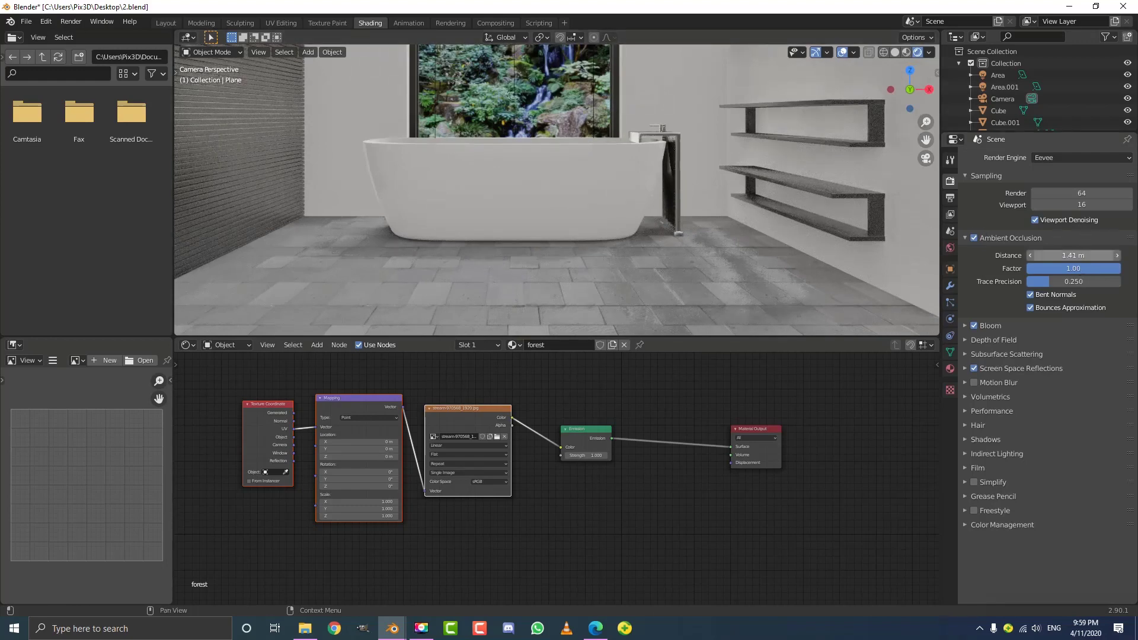
- Set the ambient occlusion distance to 1.8 m
{"action": "double_click", "coordinate": [1071, 255]}
{"action": "type", "text": "1.8"}
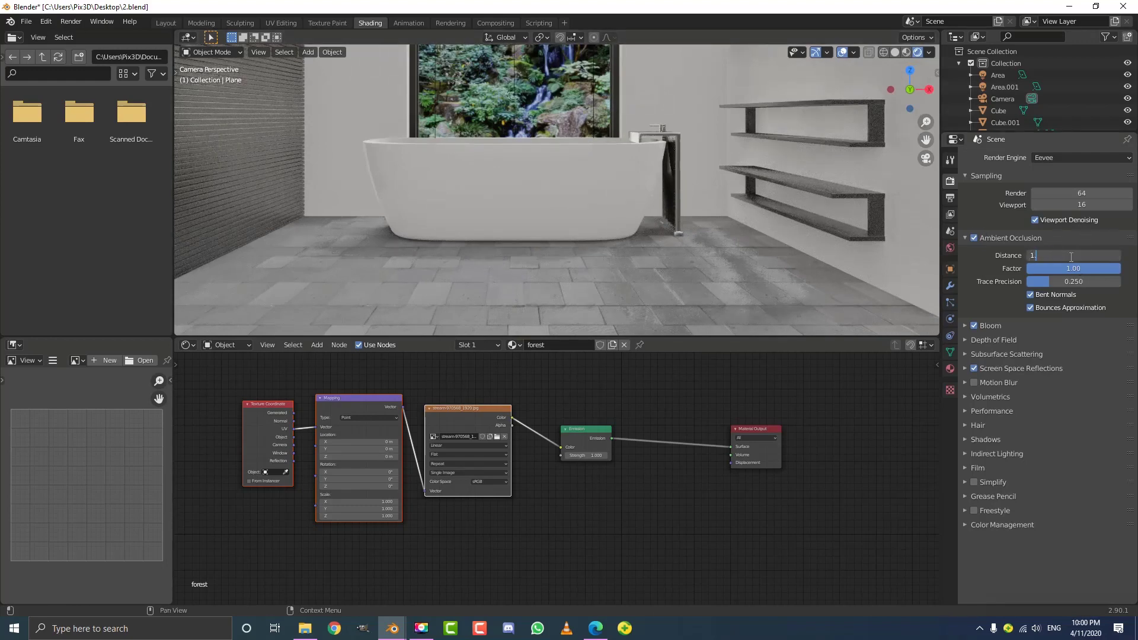
{"action": "key", "text": "Return"}
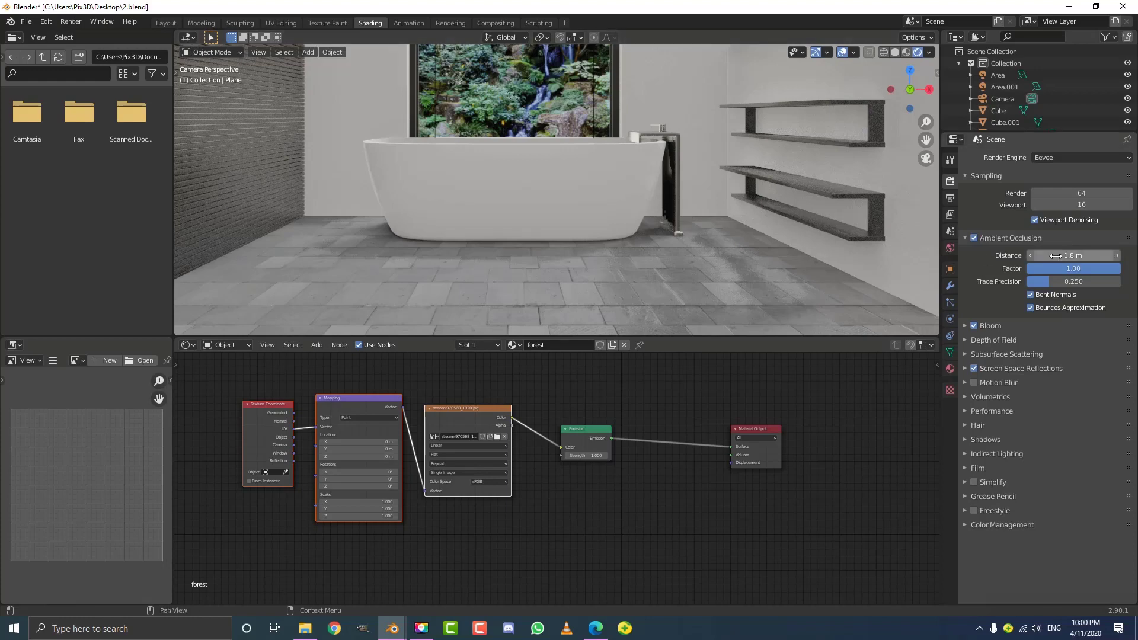
- Try higher ambient occlusion distances, including about 2.39 m, and set the distance to 2 m
{"action": "mouse_move", "coordinate": [1077, 256]}
{"action": "left_mouse_down"}
{"action": "mouse_move", "coordinate": [1028, 256]}
{"action": "mouse_move", "coordinate": [1077, 256]}
{"action": "left_mouse_up"}
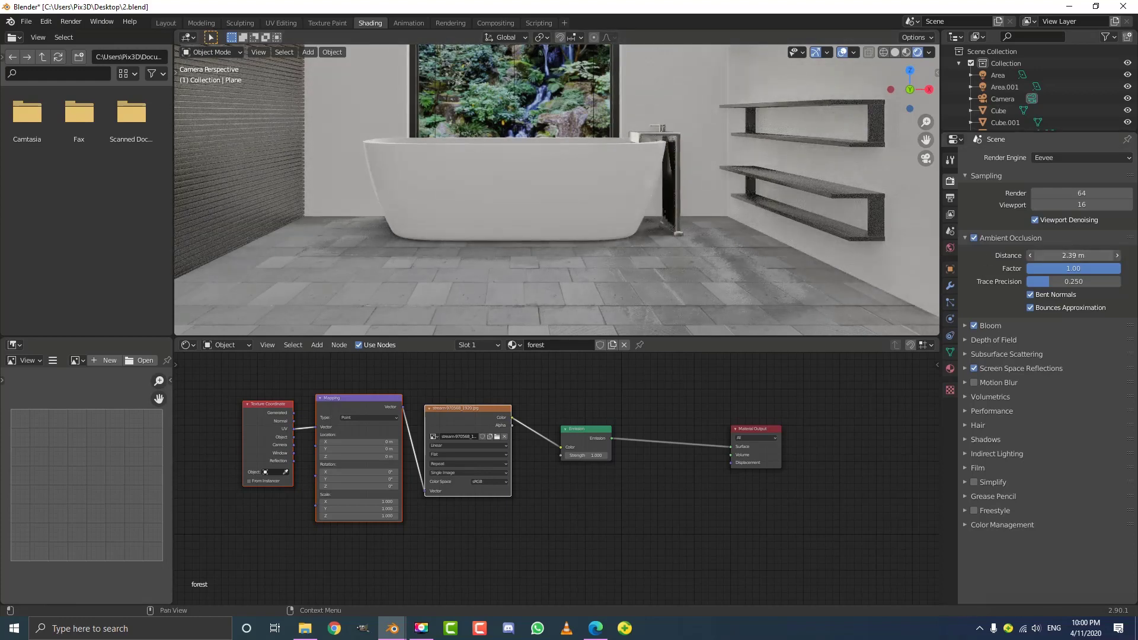
{"action": "left_click", "coordinate": [1075, 255]}
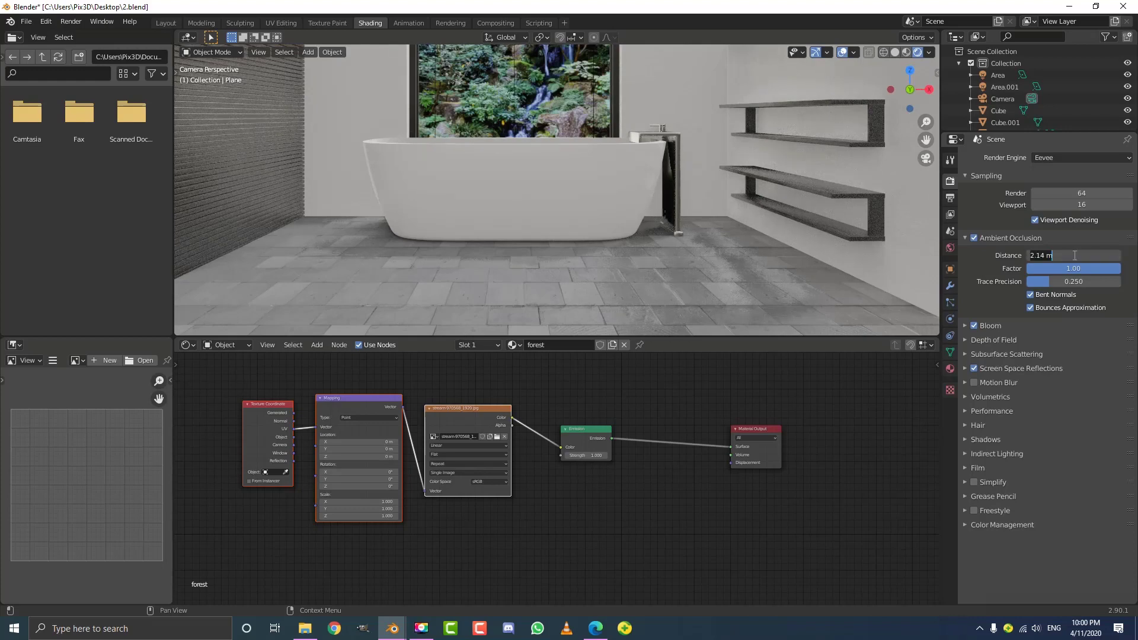
{"action": "type", "text": "2"}
{"action": "key", "text": "Return"}
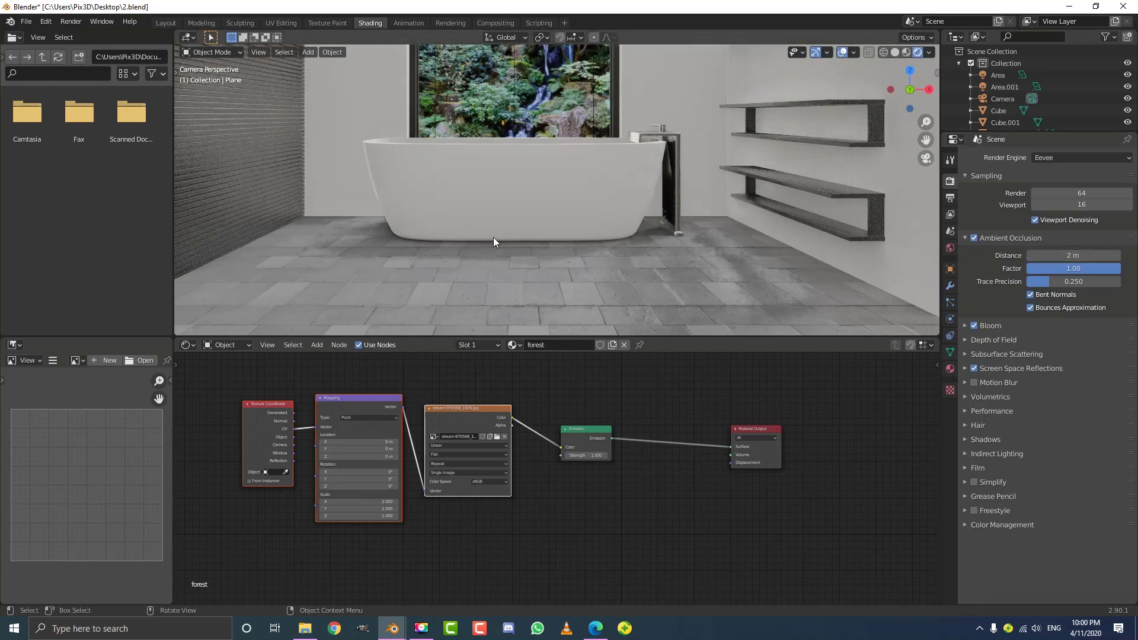
- Put the viewport back in Solid shading, render the image again and examine the contact shadows around the bathtub and shelves
{"action": "scroll", "coordinate": [592, 249], "scroll_direction": "down", "scroll_amount": 3}
{"action": "key", "text": "z"}
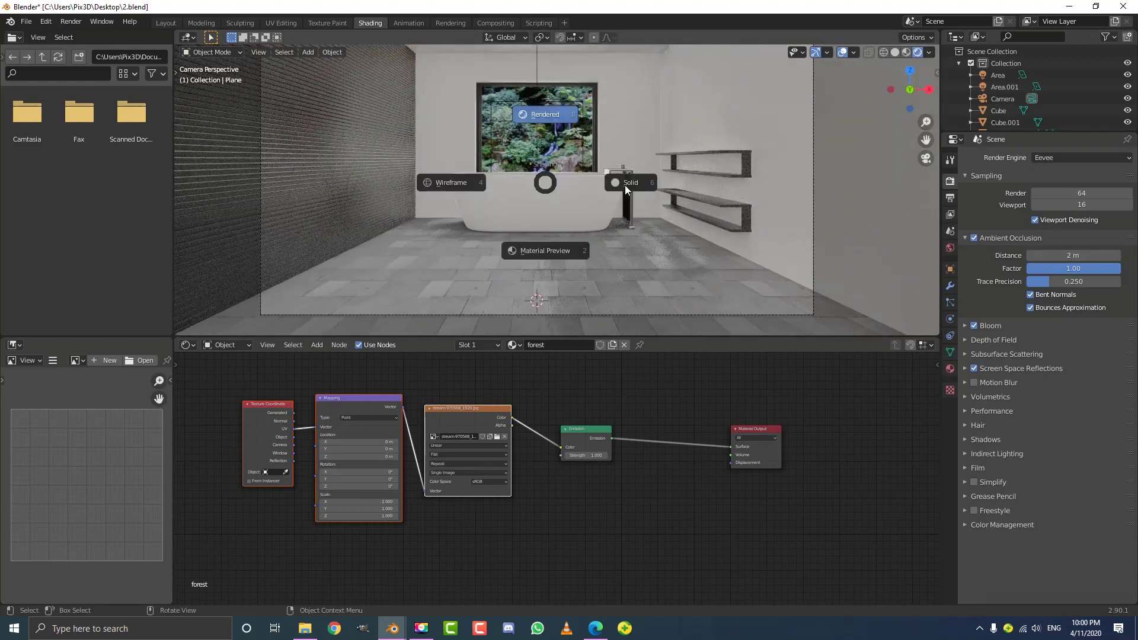
{"action": "left_click", "coordinate": [625, 185]}
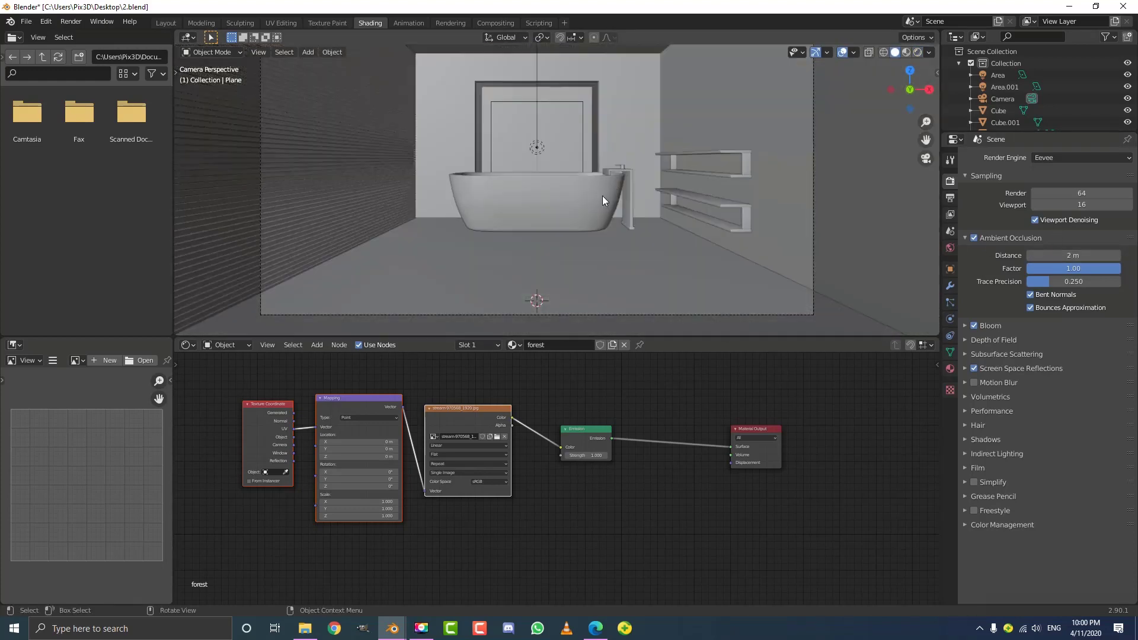
{"action": "left_click", "coordinate": [70, 22]}
{"action": "left_click", "coordinate": [95, 35]}
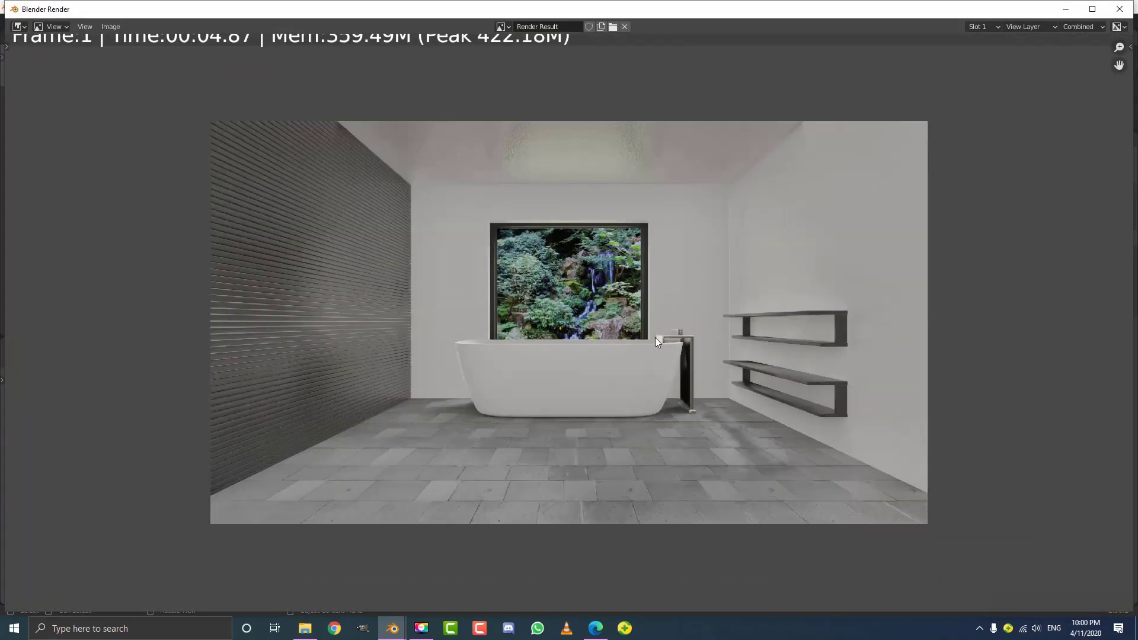
{"action": "middle_click_drag", "start_coordinate": [655, 336], "coordinate": [644, 319]}
{"action": "scroll", "coordinate": [643, 319], "scroll_direction": "up", "scroll_amount": 2}
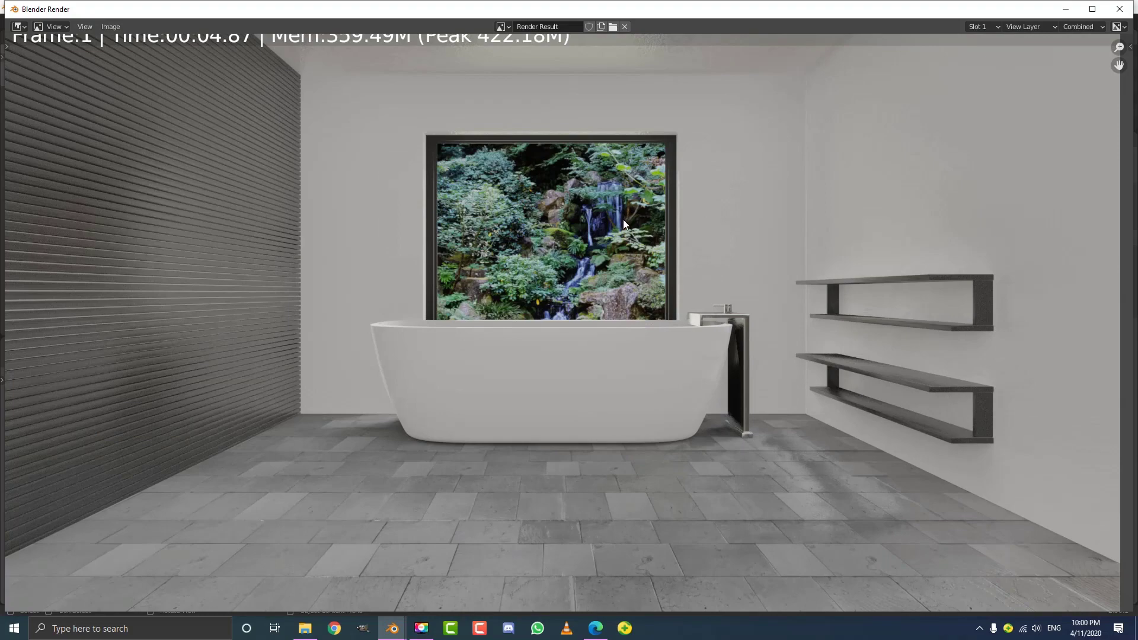
{"action": "scroll", "coordinate": [622, 220], "scroll_direction": "down", "scroll_amount": 2}
{"action": "scroll", "coordinate": [623, 221], "scroll_direction": "up", "scroll_amount": 1}
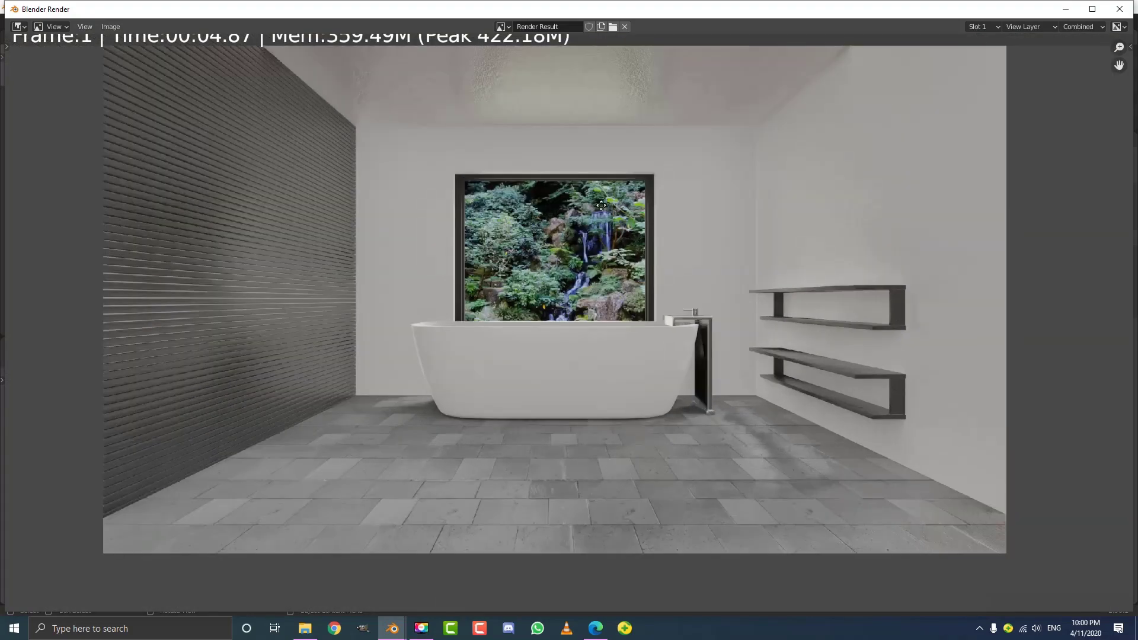
{"action": "middle_click_drag", "start_coordinate": [622, 222], "coordinate": [596, 228]}
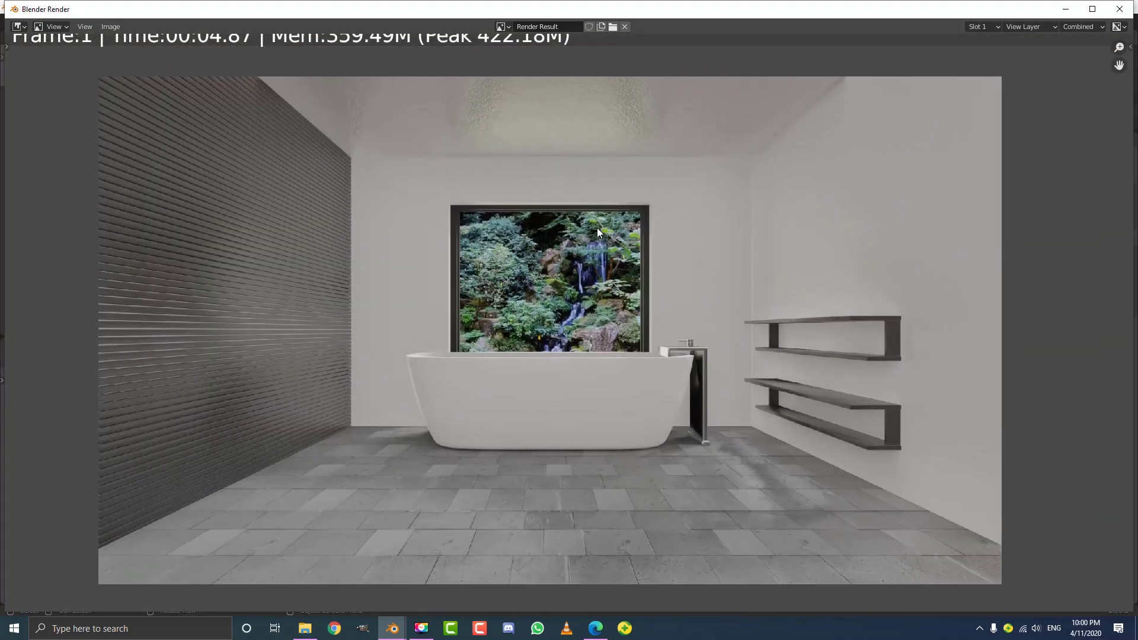